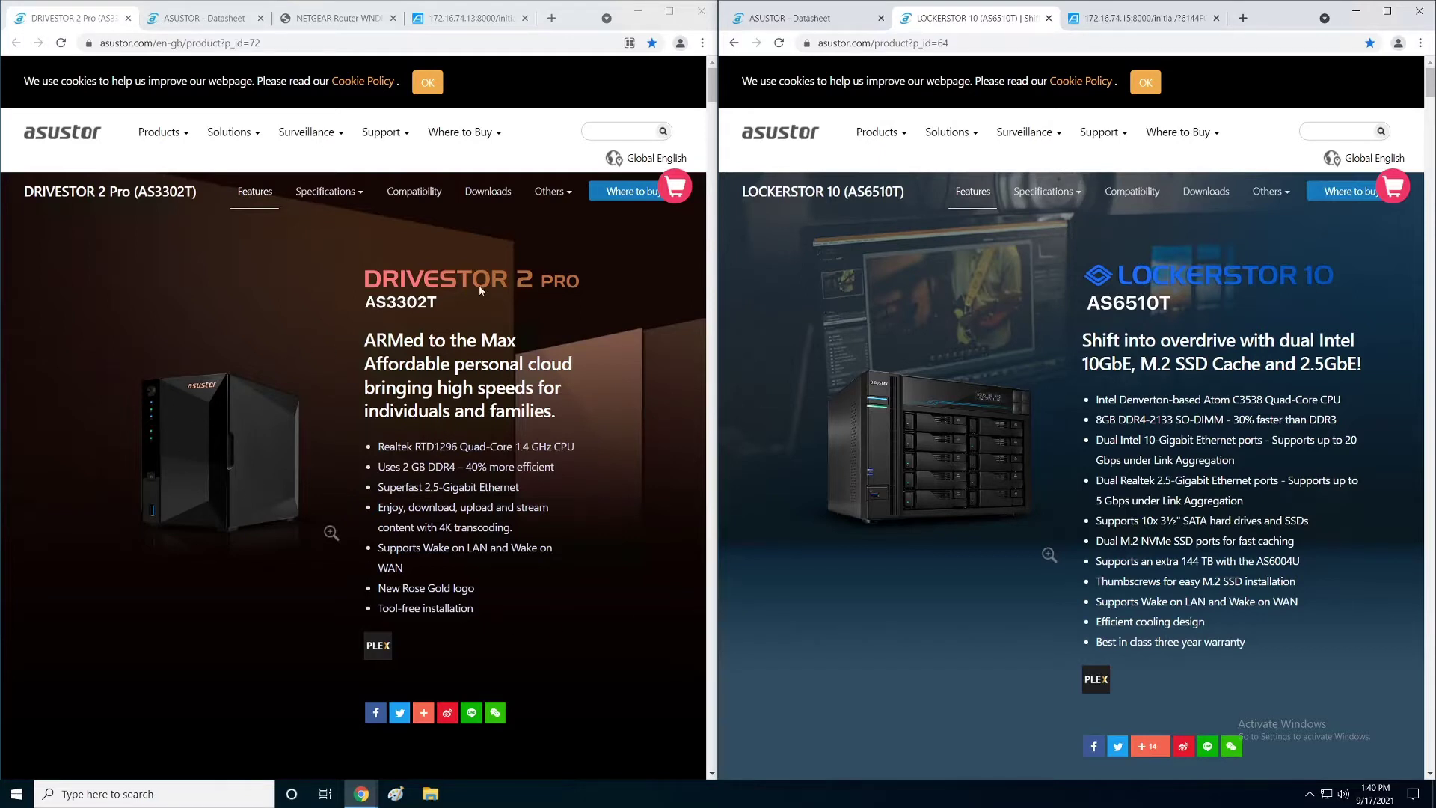
Step: Highlight the AS3302T's Superfast 2.5-Gigabit Ethernet and the AS6510T's dual Realtek 2.5-Gigabit specs
left_click_drag(521, 490, 377, 488)
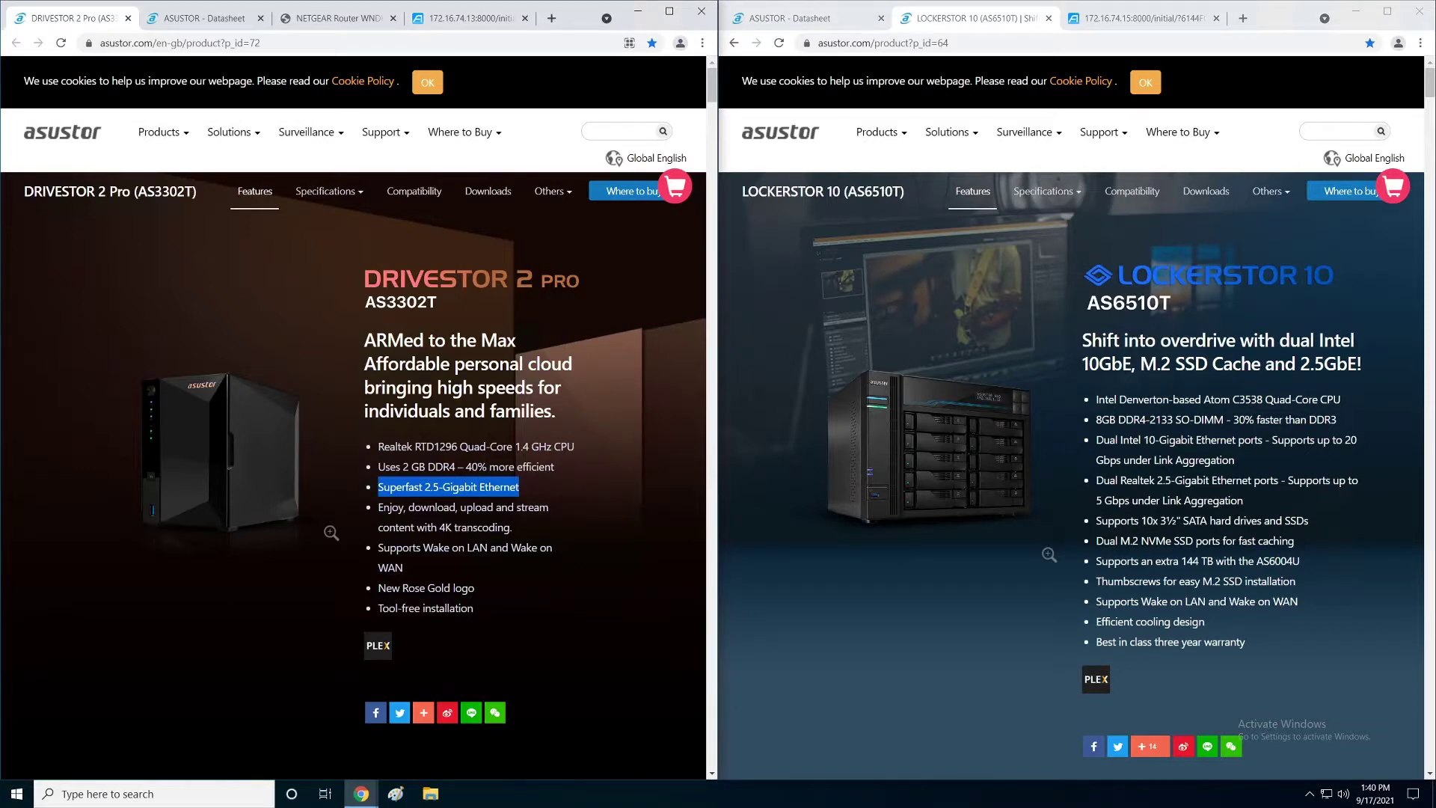
left_click_drag(1096, 480, 1165, 480)
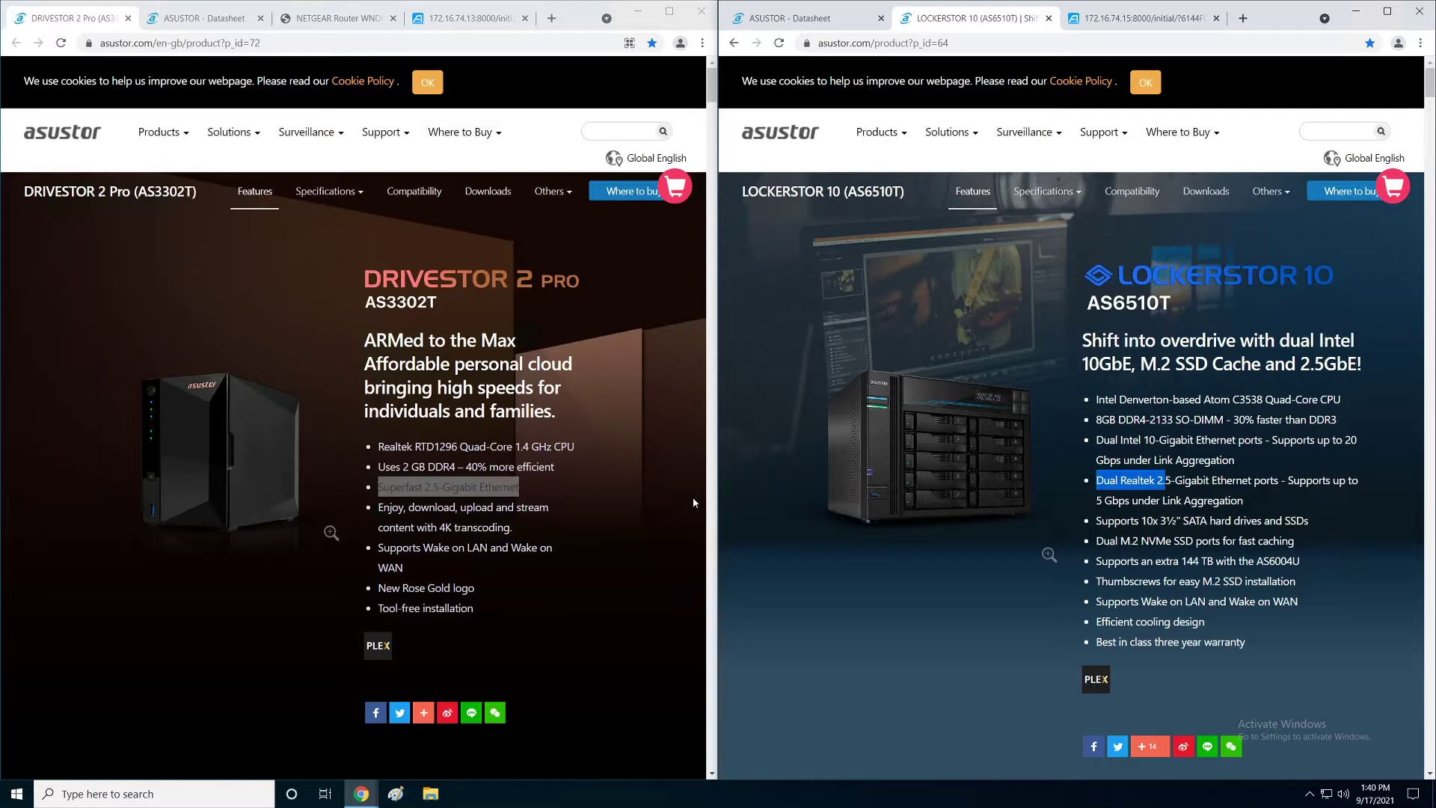
Step: Clear the Ethernet highlight and scroll the AS3302T page to 'All New Hardware – Same Great Case'
left_click(633, 495)
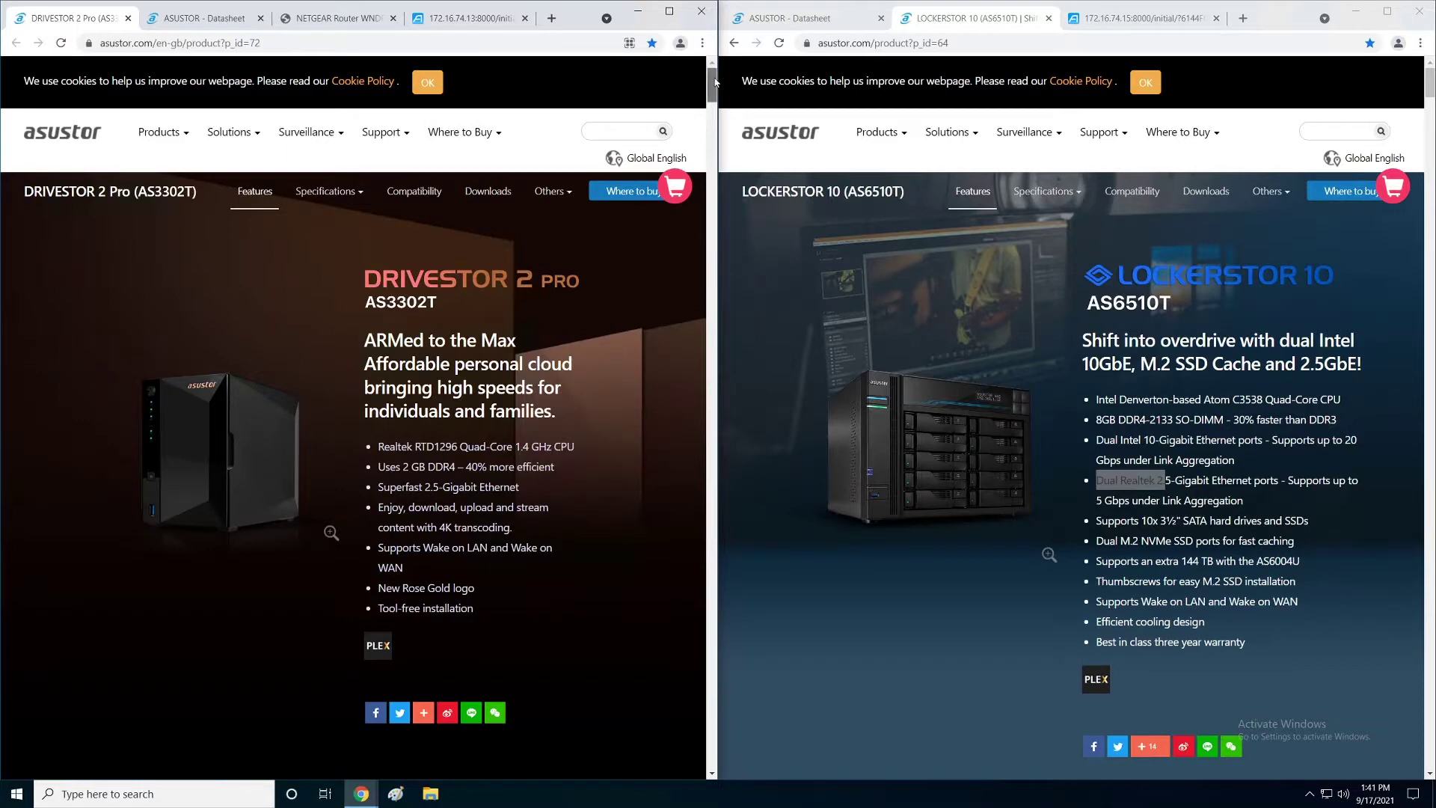
left_click_drag(716, 83, 729, 113)
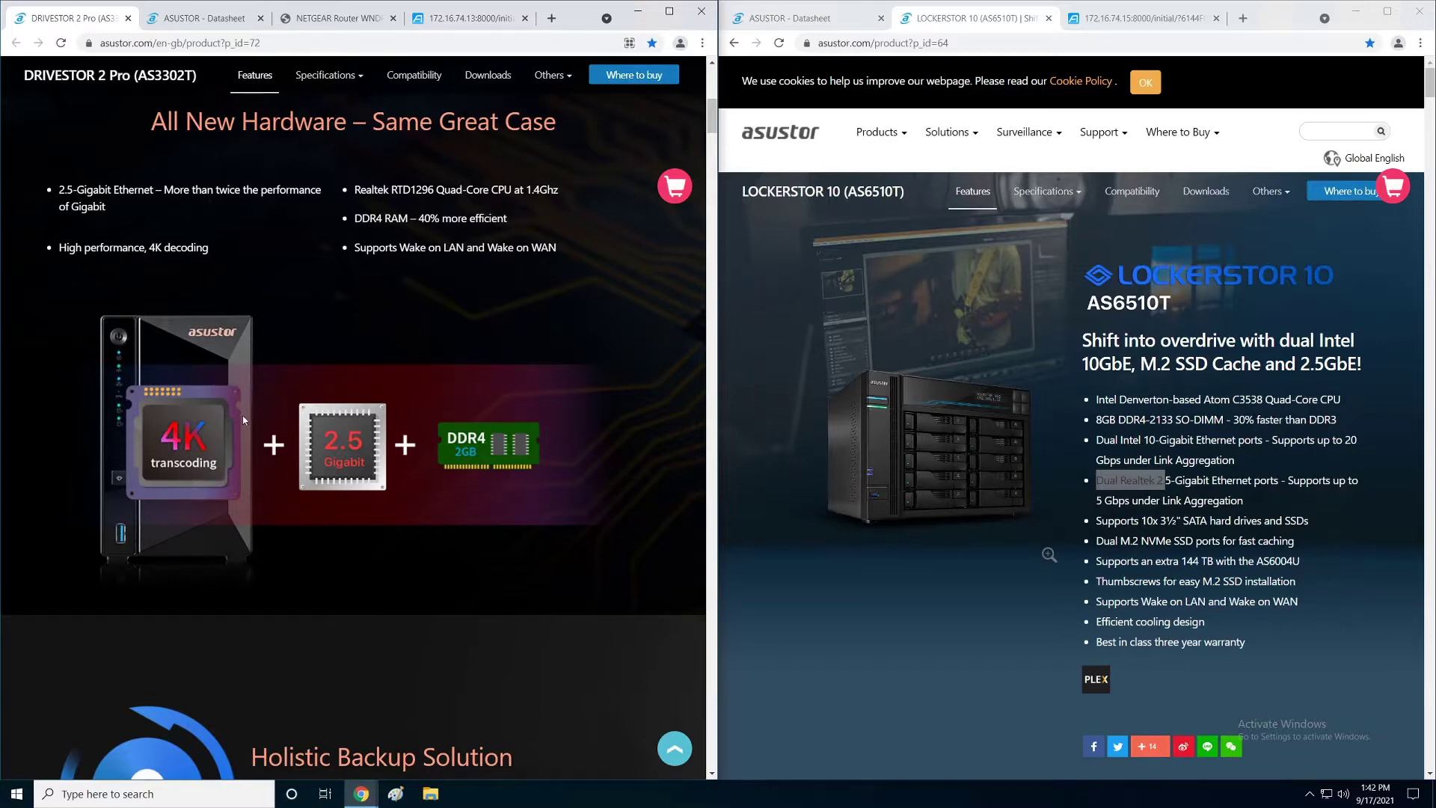
Step: Highlight the AS3302T's Realtek RTD1296 CPU, then scroll the AS6510T page to its 2 x 10GbE + 2 x 2.5GbE ports
left_click_drag(711, 111, 711, 105)
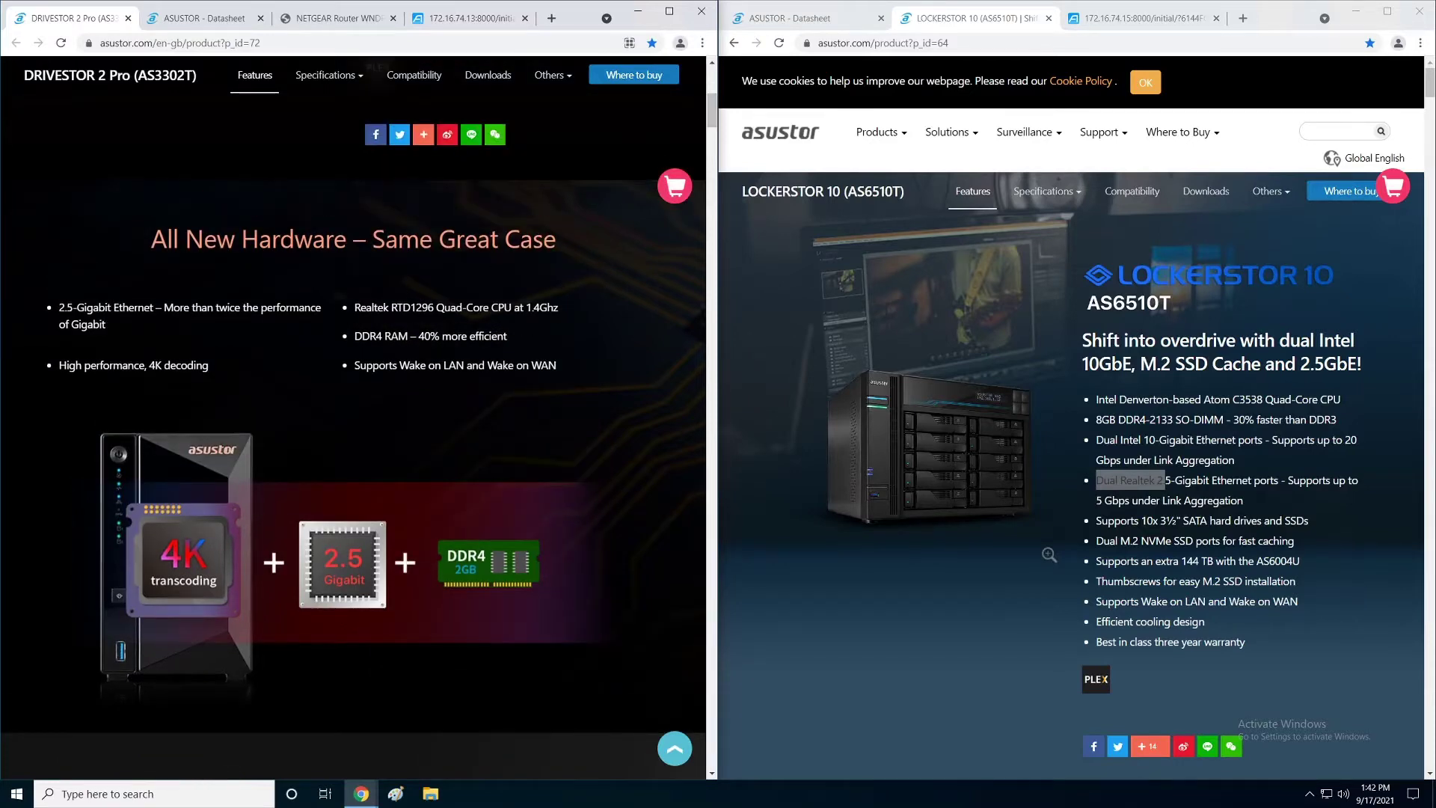
left_click_drag(355, 308, 437, 307)
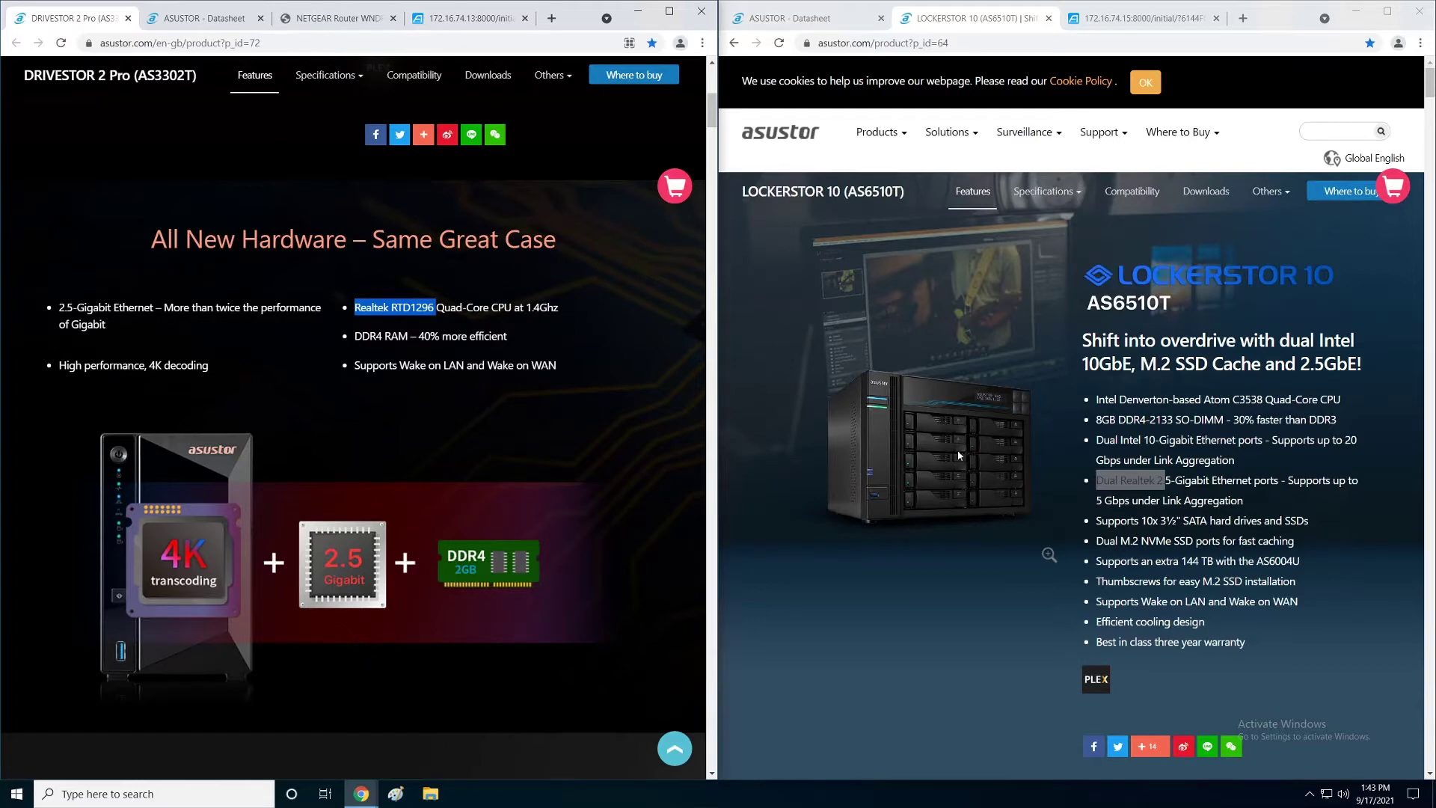
left_click_drag(1431, 88, 1431, 134)
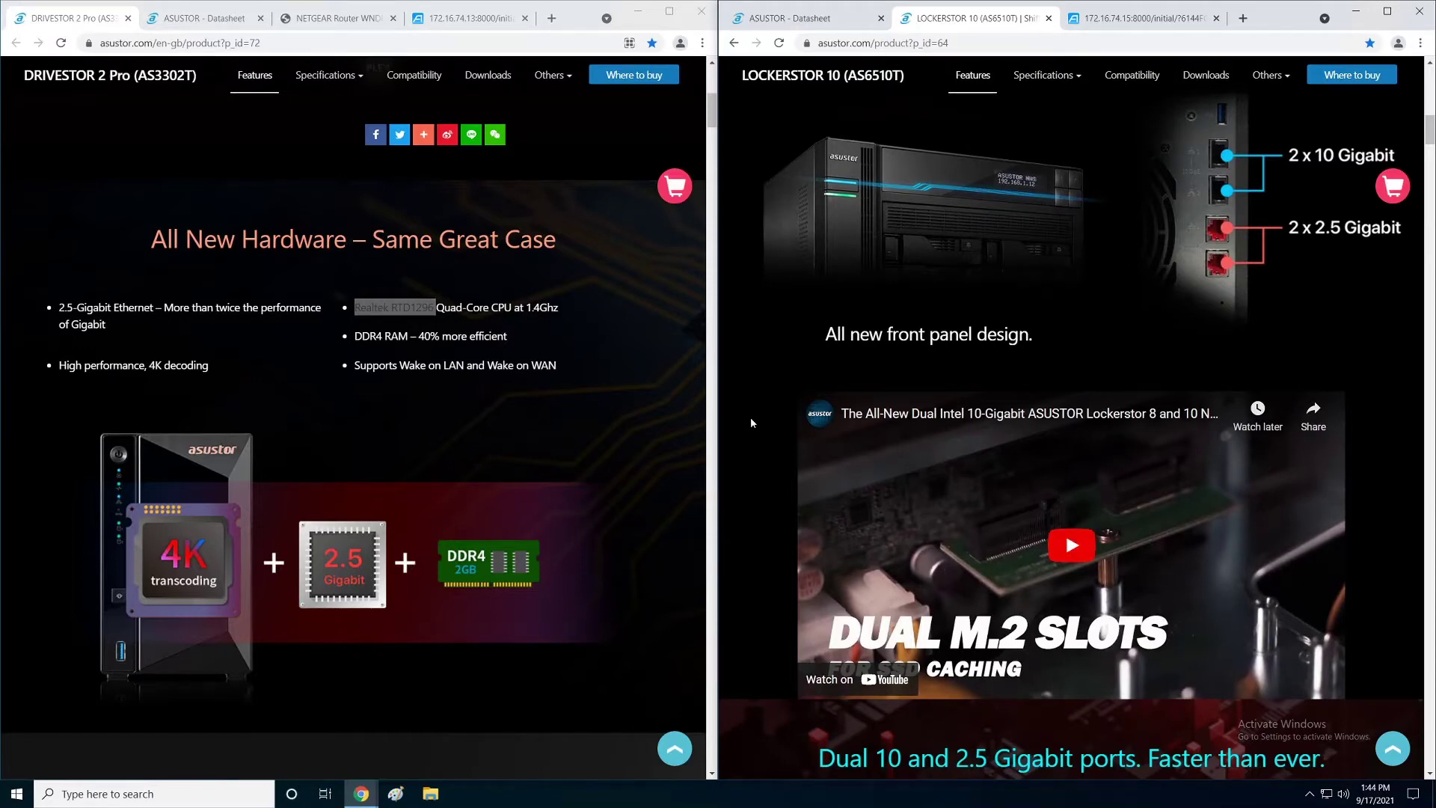
Step: Scroll the AS3302T page to Brand-New ADM 4.0 and the AS6510T page to its M.2 SSD thumbscrews section
left_click_drag(713, 112, 718, 161)
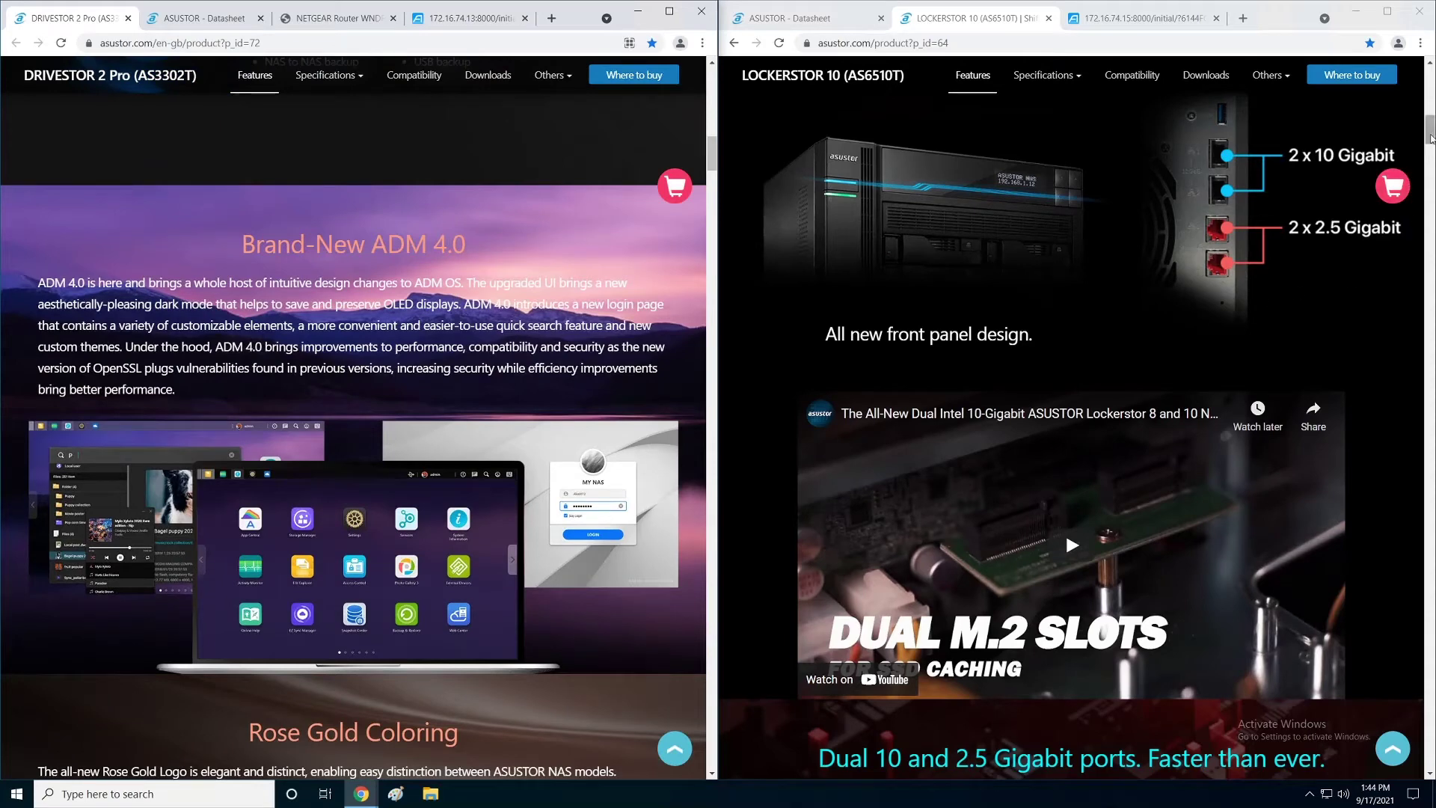
left_click_drag(1430, 129, 1430, 211)
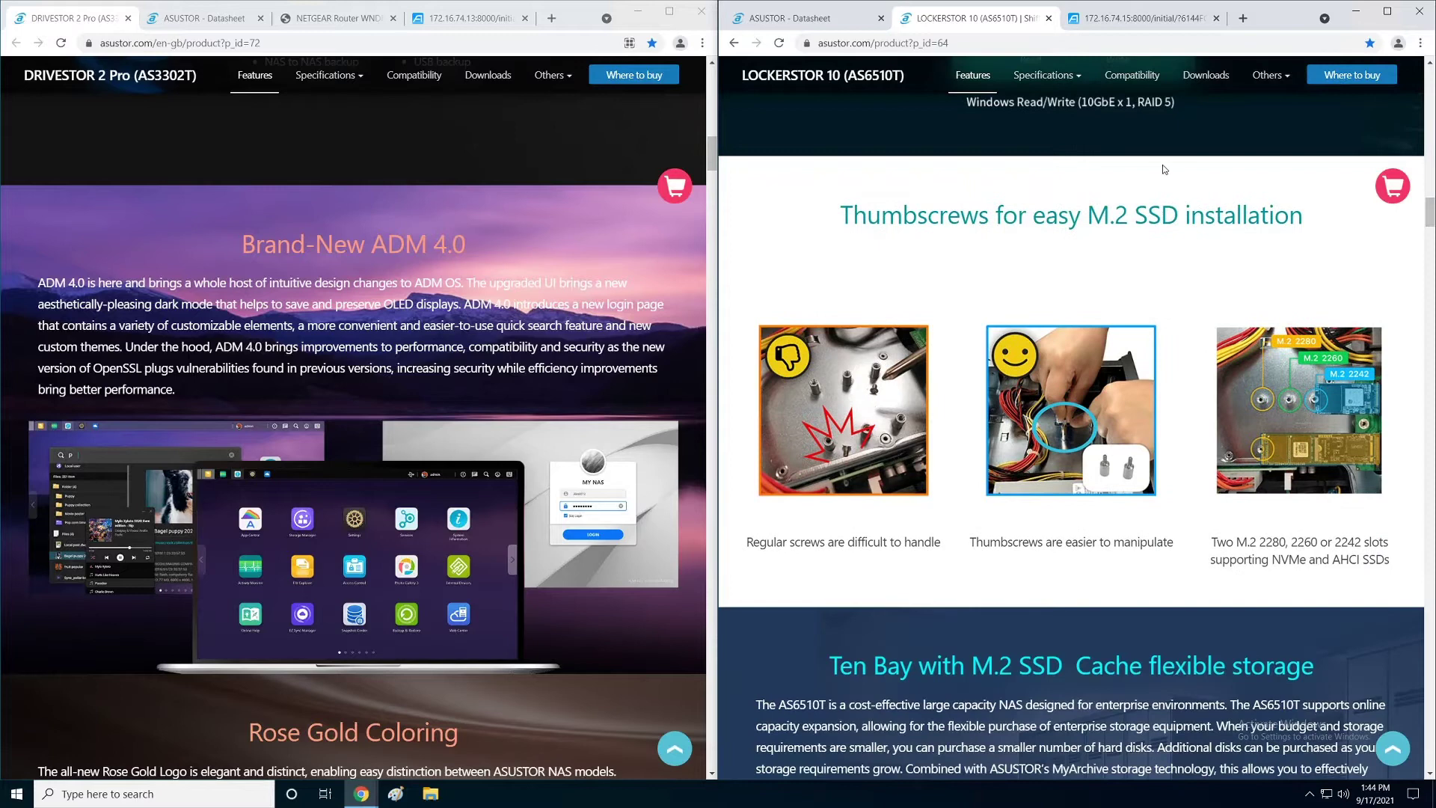
Step: Open both models' Downloads pages, scroll to the Windows desktop apps, and highlight ASUSTOR Backup Plan
left_click(1205, 81)
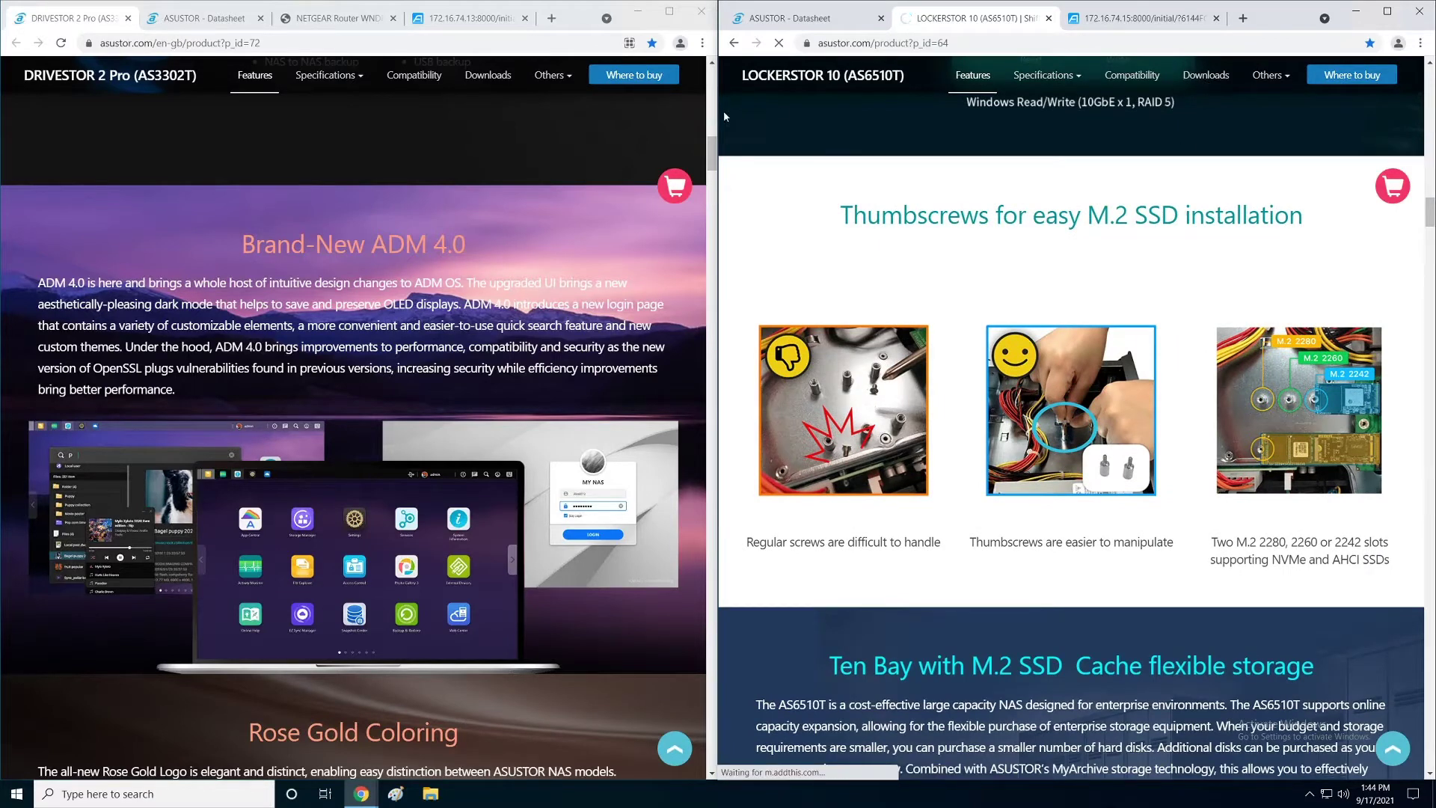
left_click(488, 77)
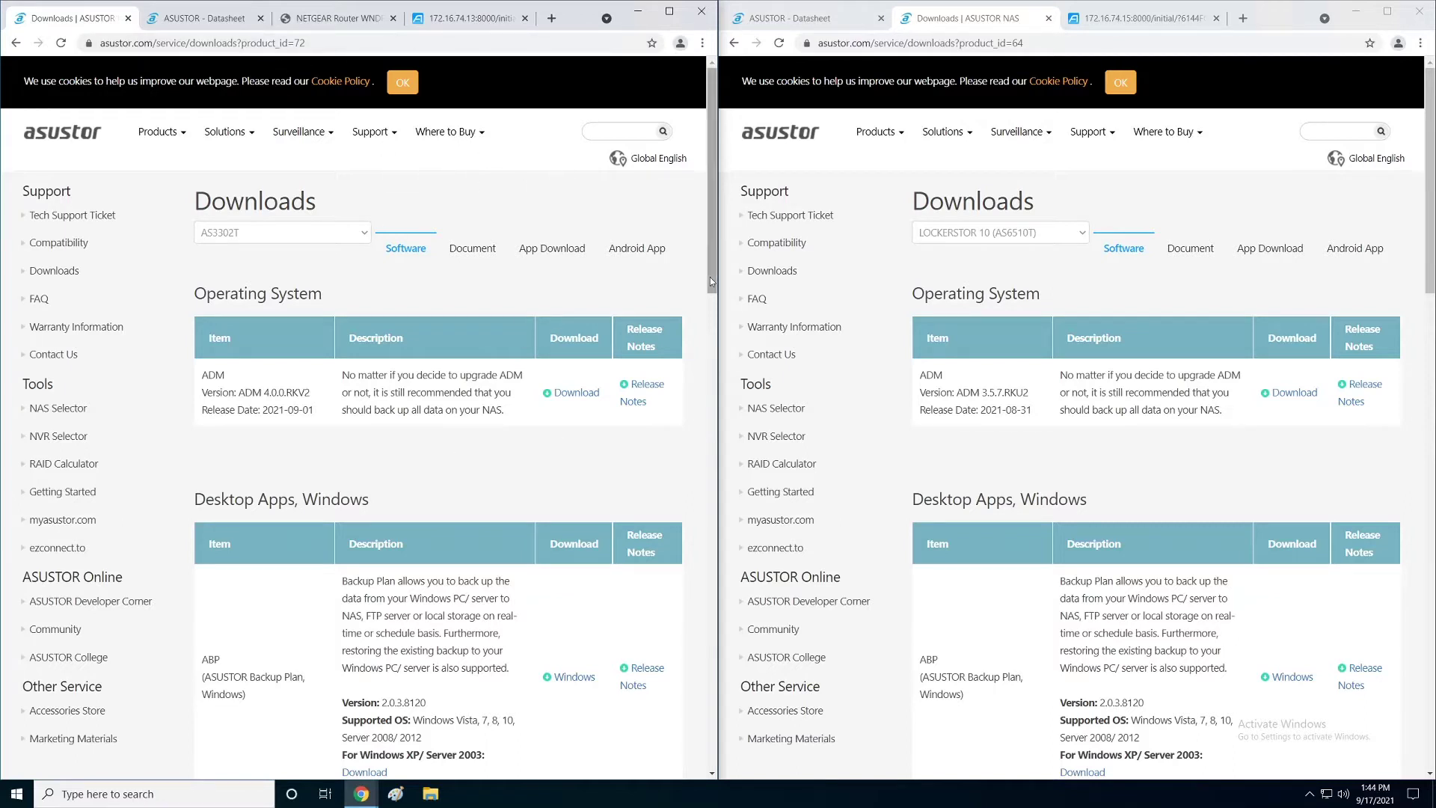
left_click_drag(713, 163, 707, 244)
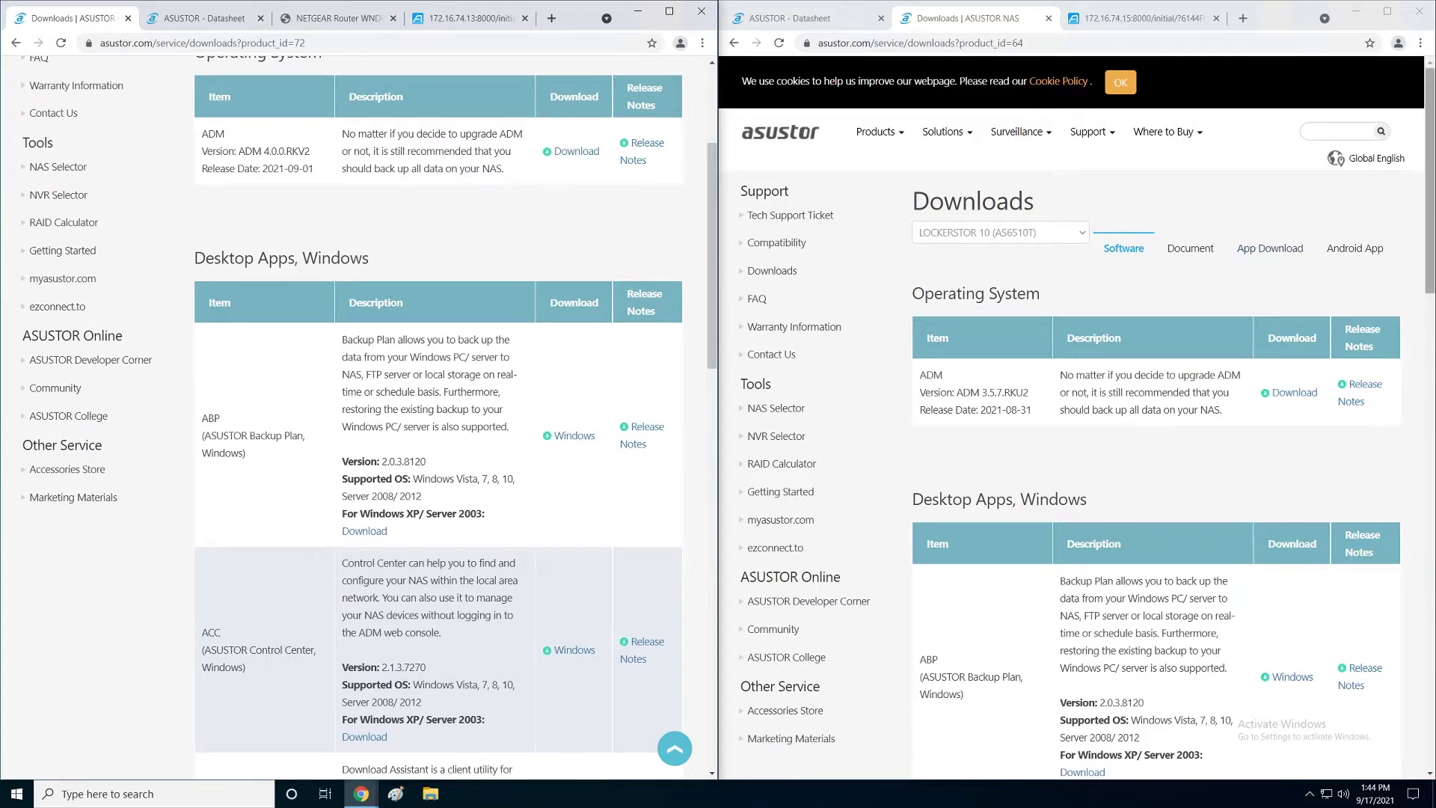
left_click_drag(1423, 163, 1421, 231)
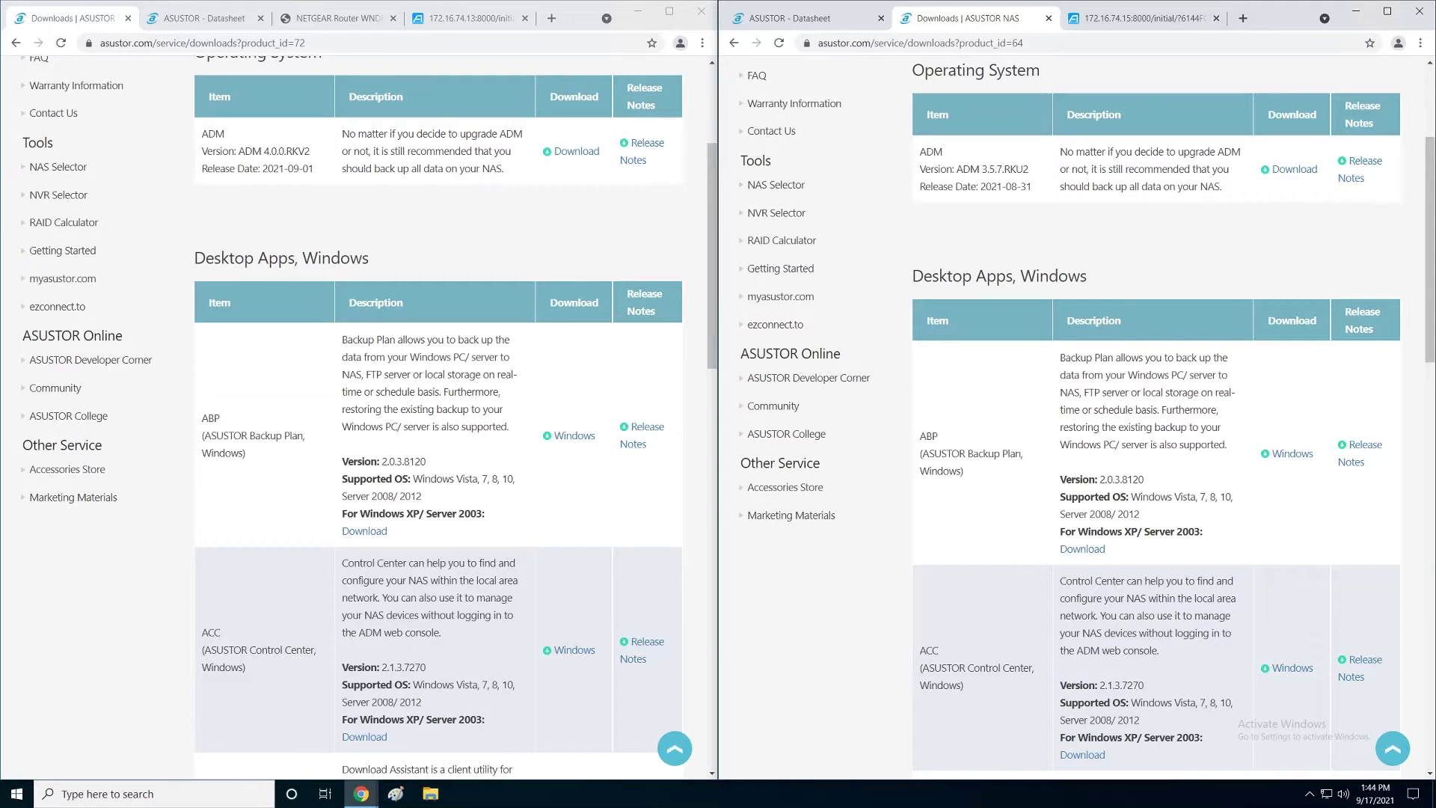
left_click_drag(966, 472, 921, 451)
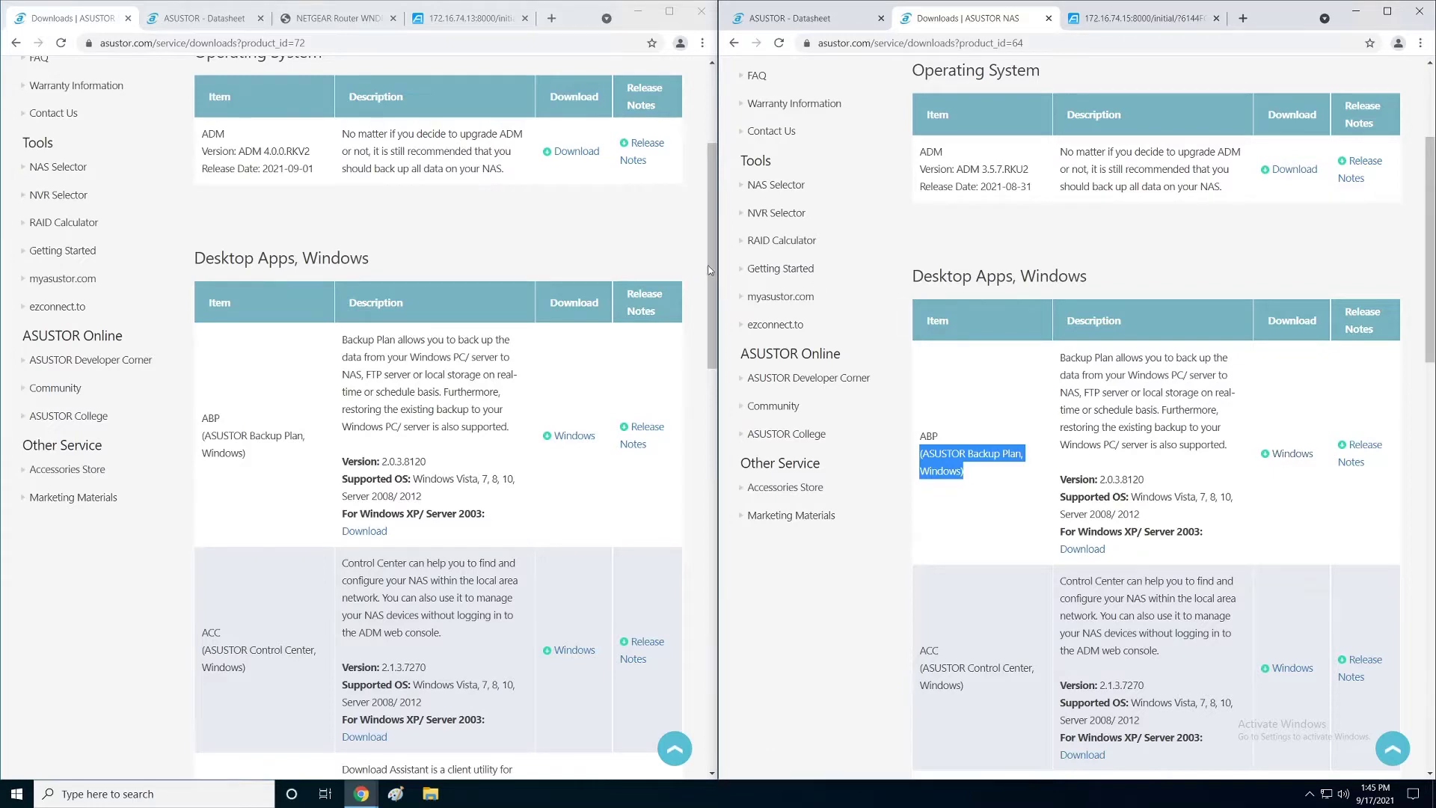
left_click_drag(711, 265, 712, 323)
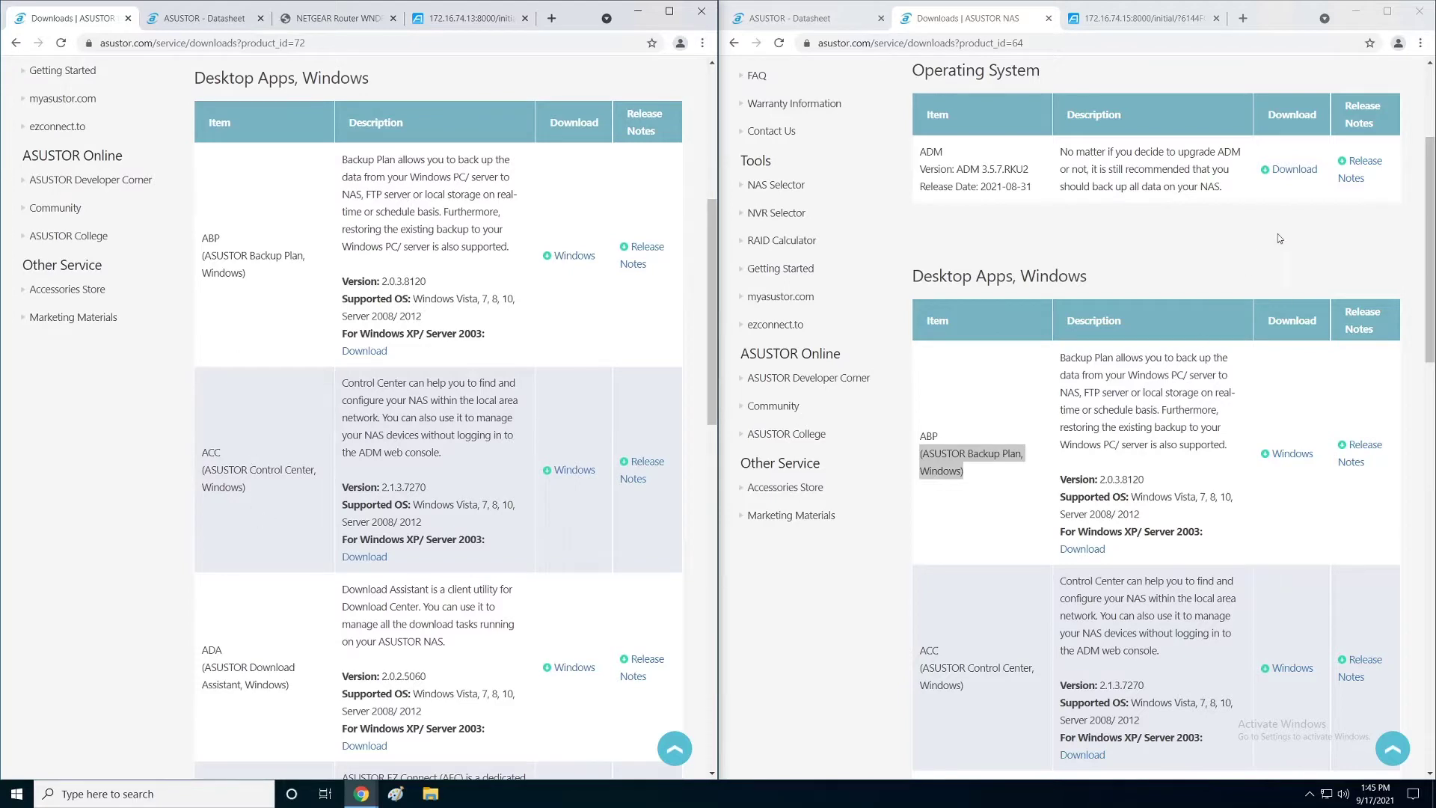
left_click_drag(1427, 188, 1427, 250)
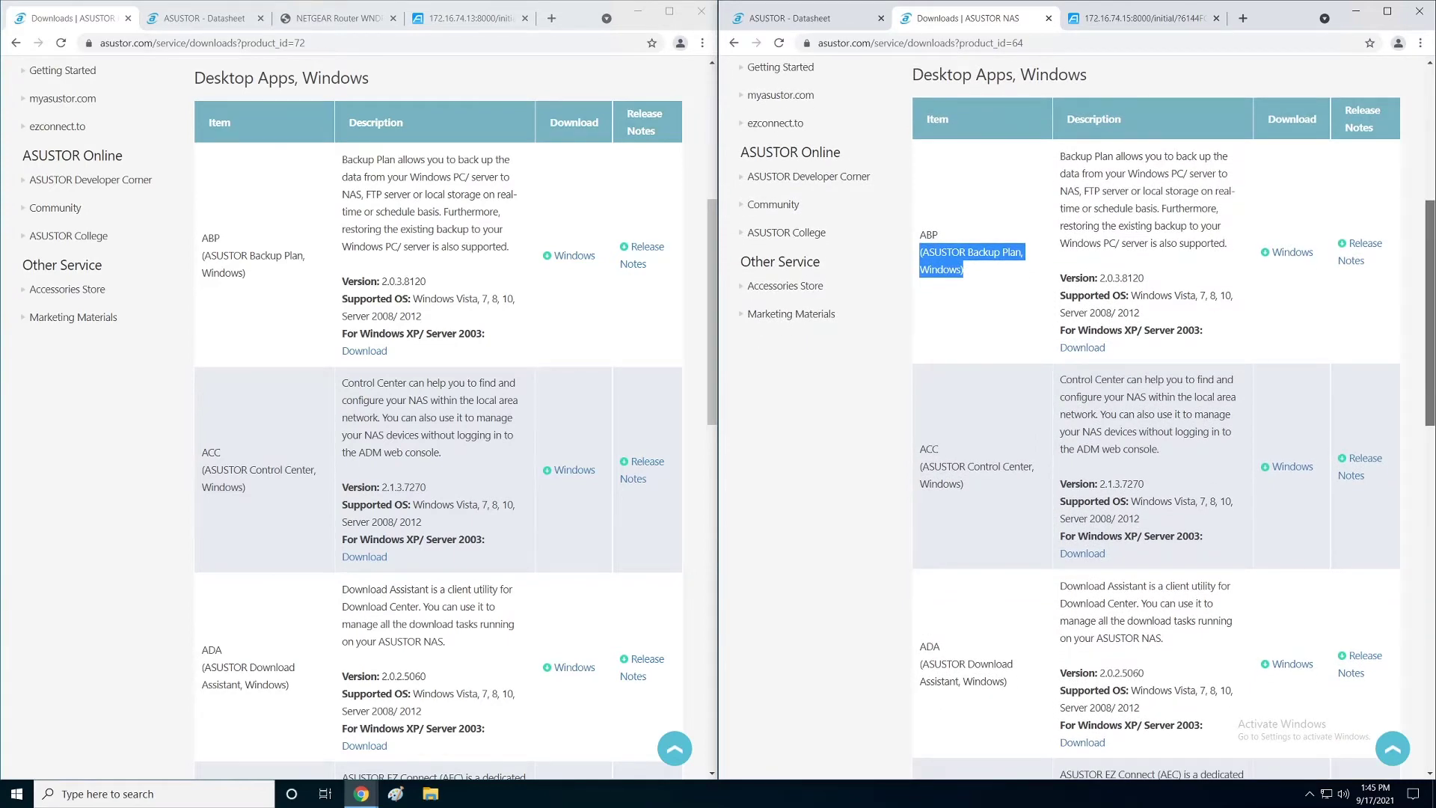
left_click_drag(1427, 250, 1426, 426)
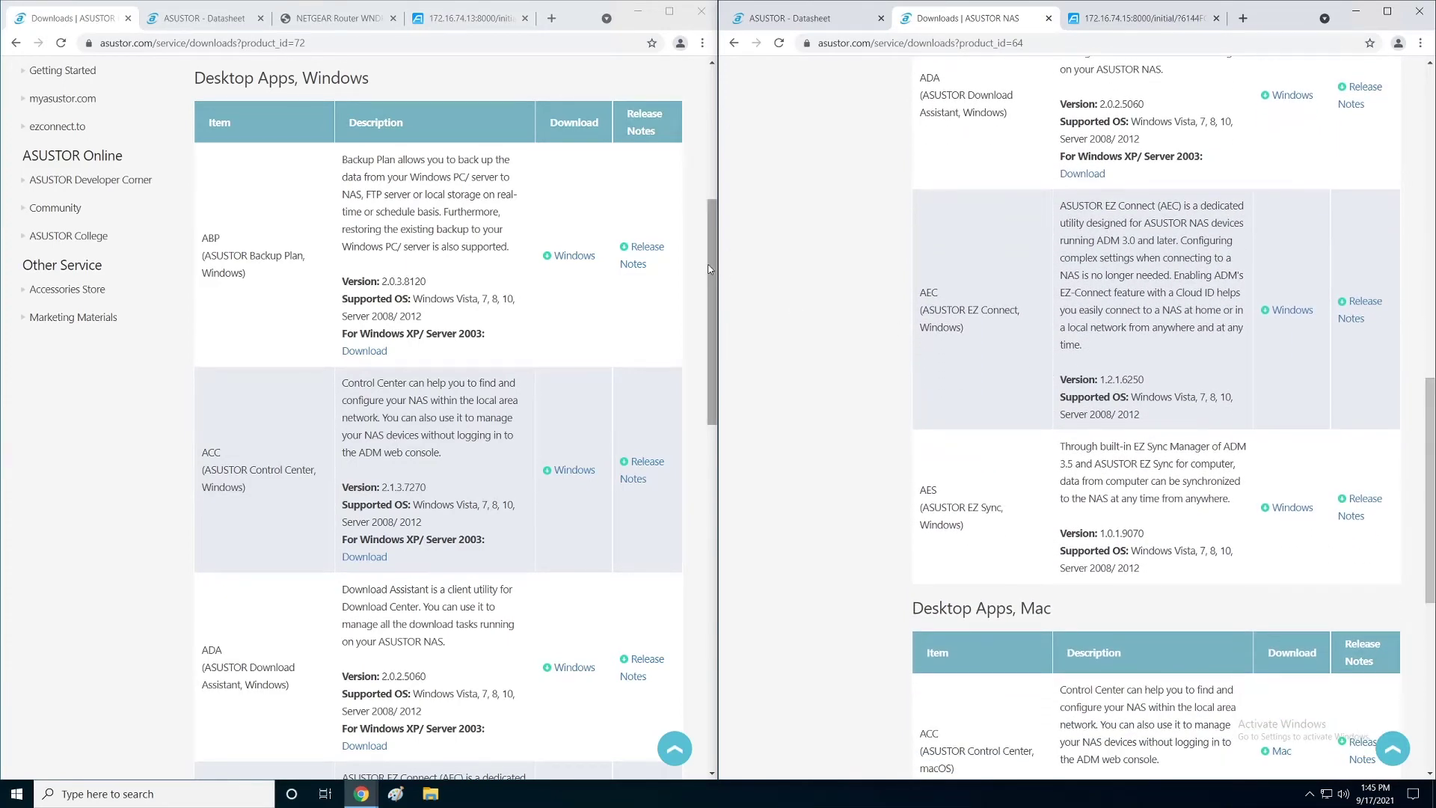
left_click_drag(711, 267, 702, 529)
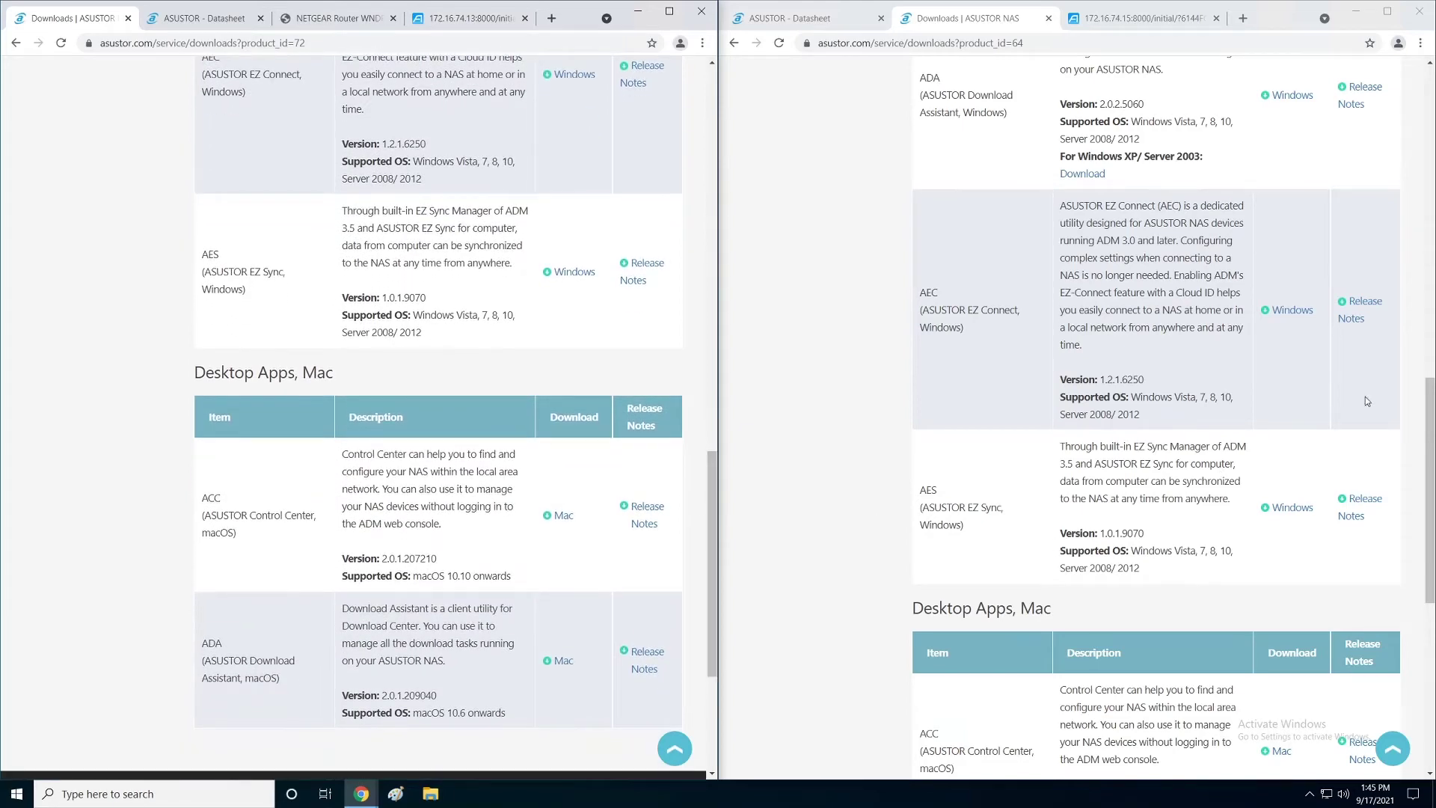
left_click_drag(1428, 406, 1425, 470)
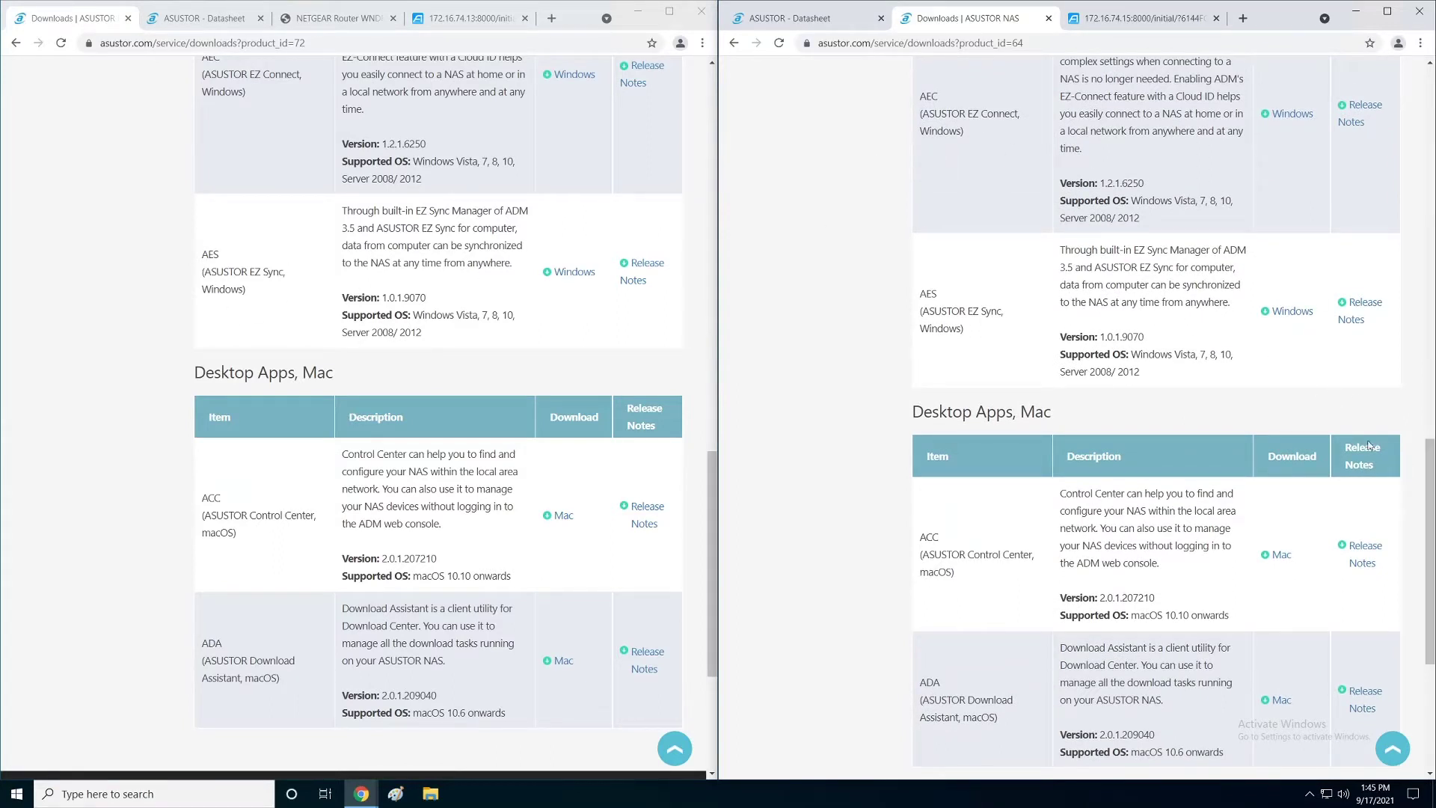
left_click_drag(1427, 496, 1427, 120)
left_click_drag(712, 503, 712, 118)
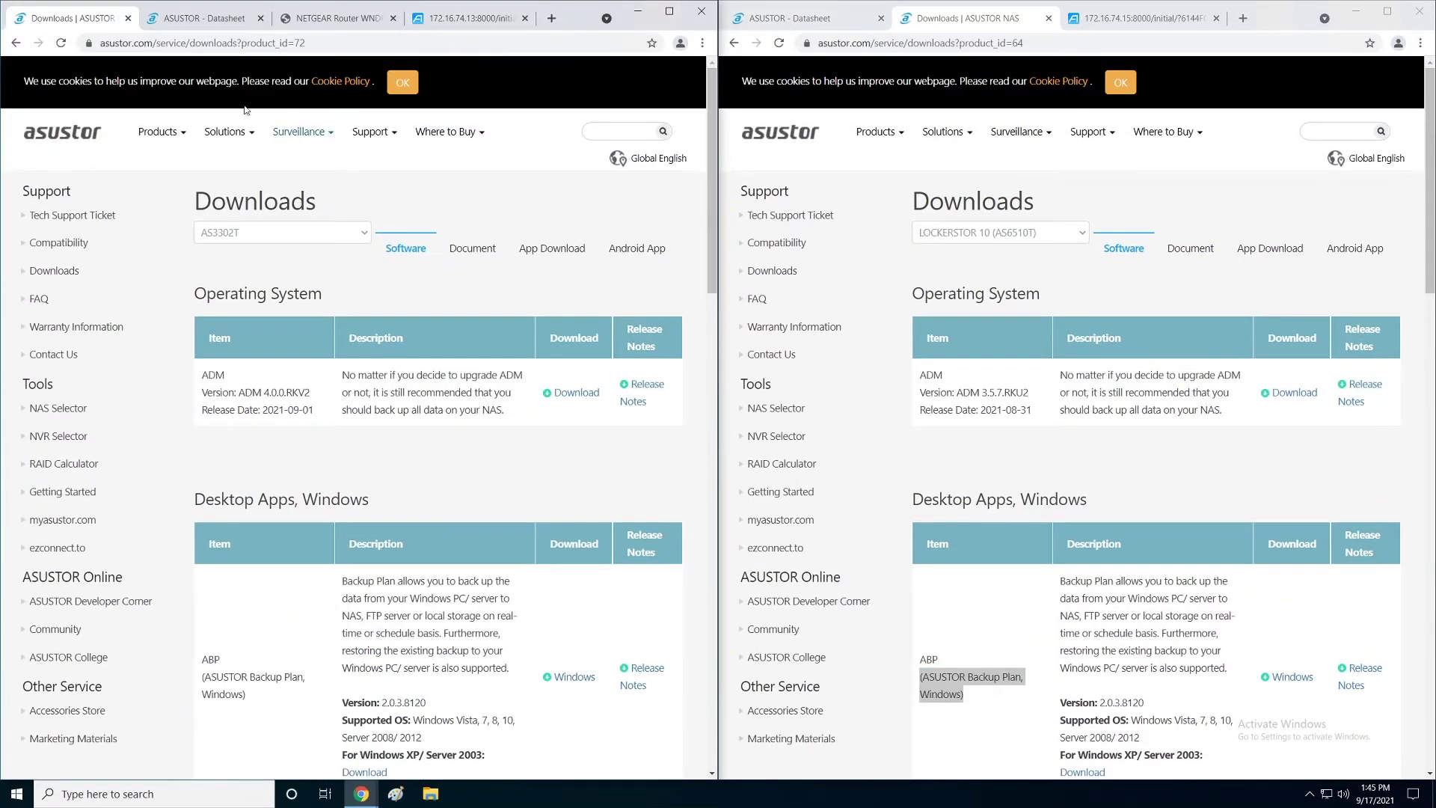
Step: Compare the AS3302T and AS6510T datasheets, then show the AS3302T's ADM welcome page at 172.16.74.13
left_click(204, 18)
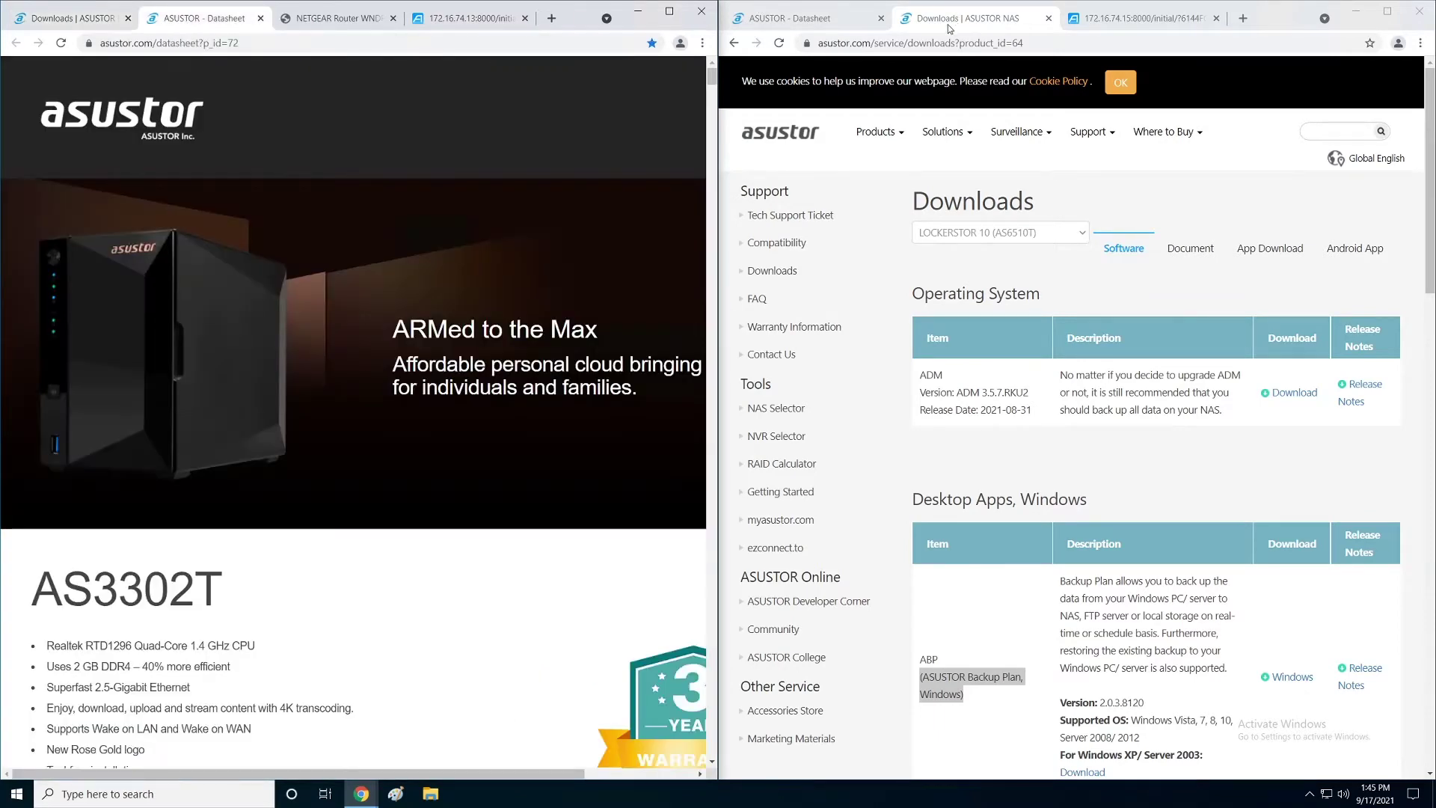
left_click(839, 15)
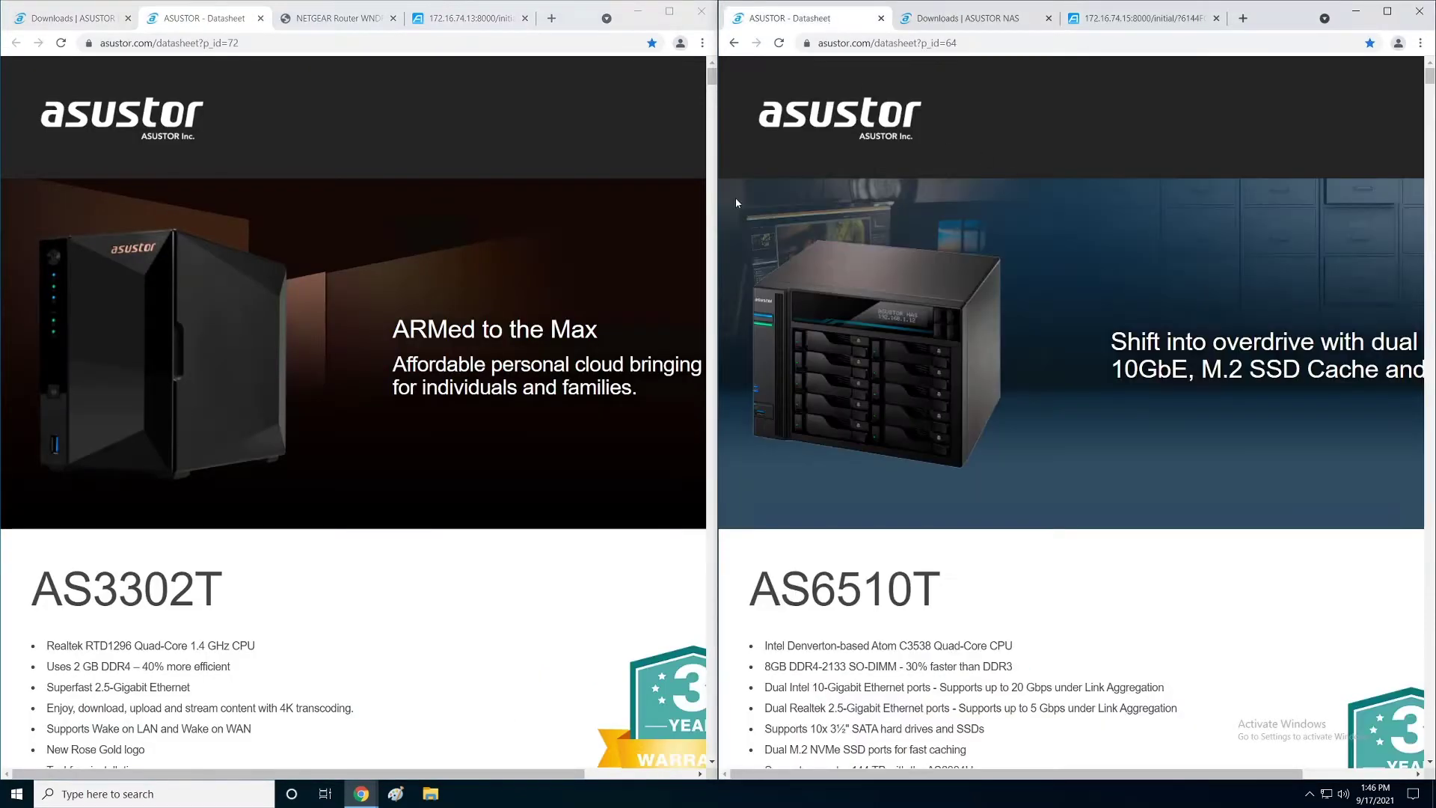
mouse_move(711, 83)
left_mouse_down()
mouse_move(712, 95)
mouse_move(709, 75)
left_mouse_up()
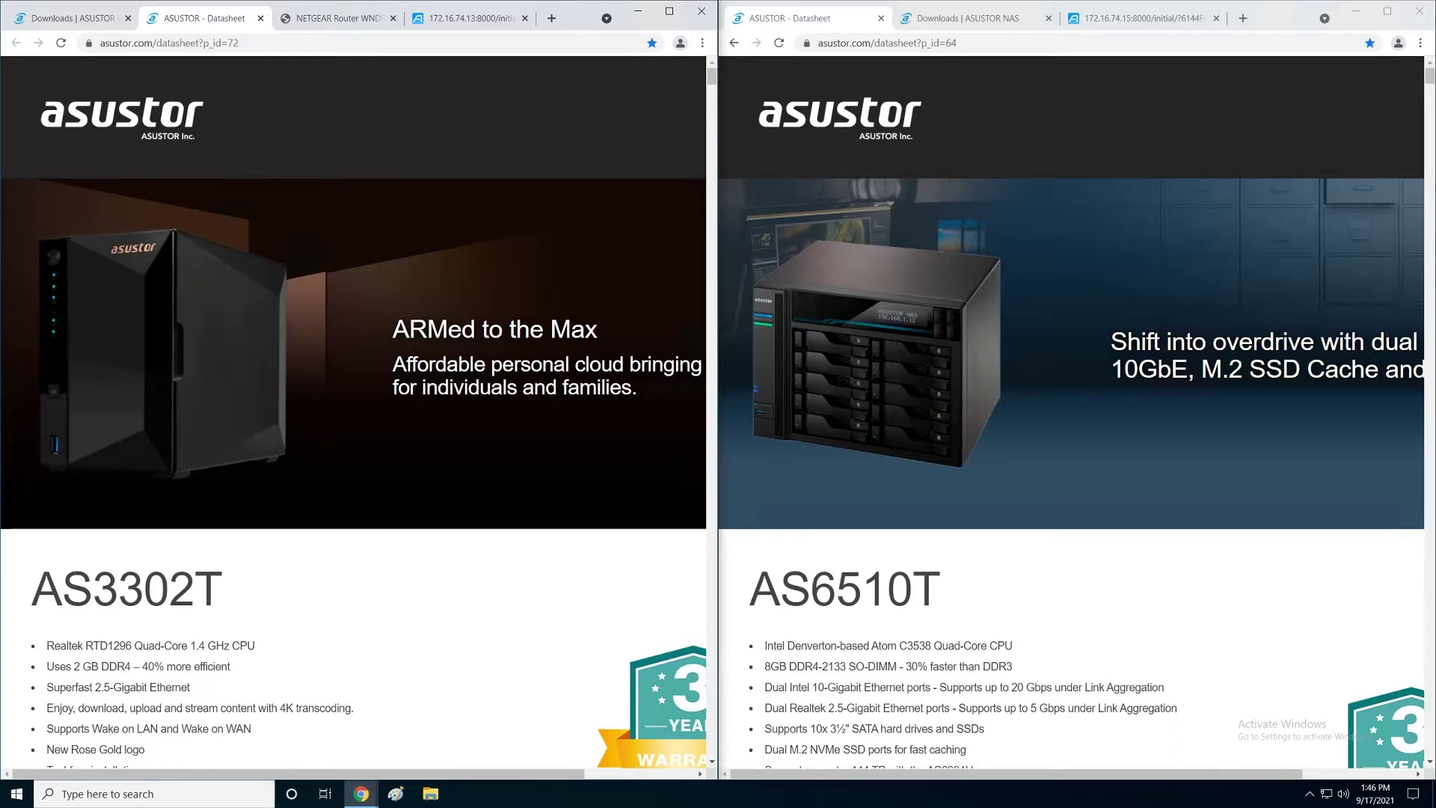
left_click(469, 18)
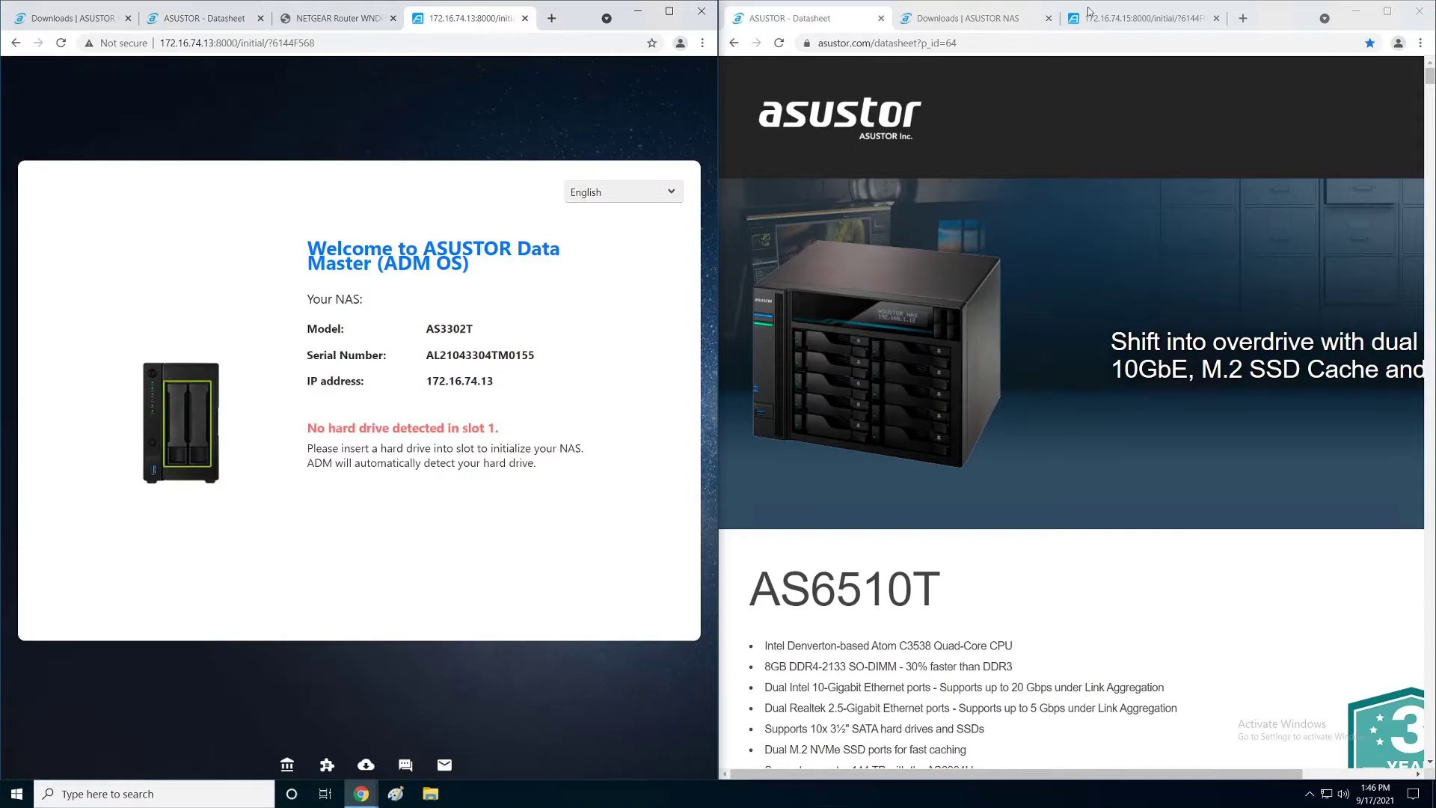
Step: Show the second NAS's 172.16.74.15 initialization page alongside the NETGEAR router's Attached Devices list
left_click(1118, 18)
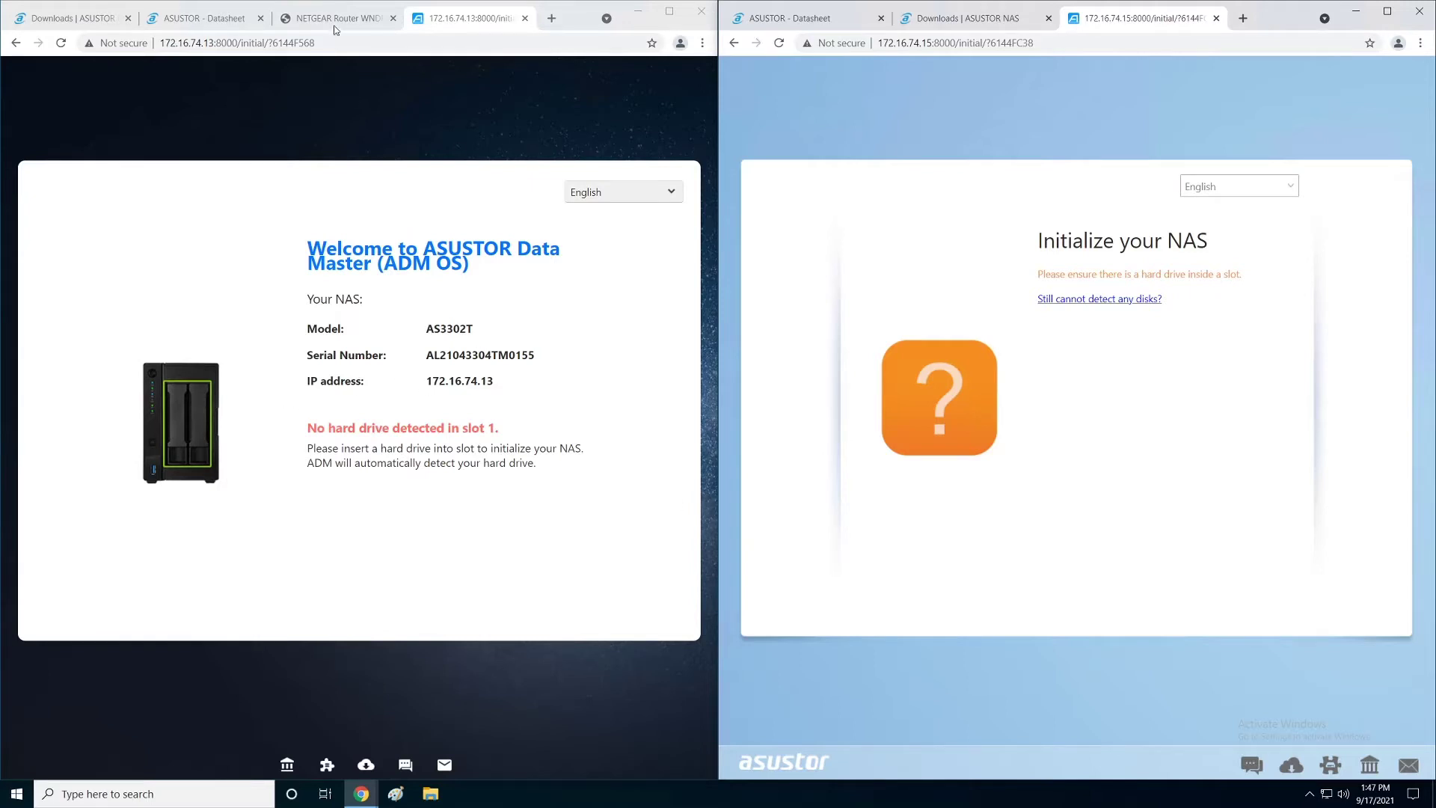
left_click(335, 29)
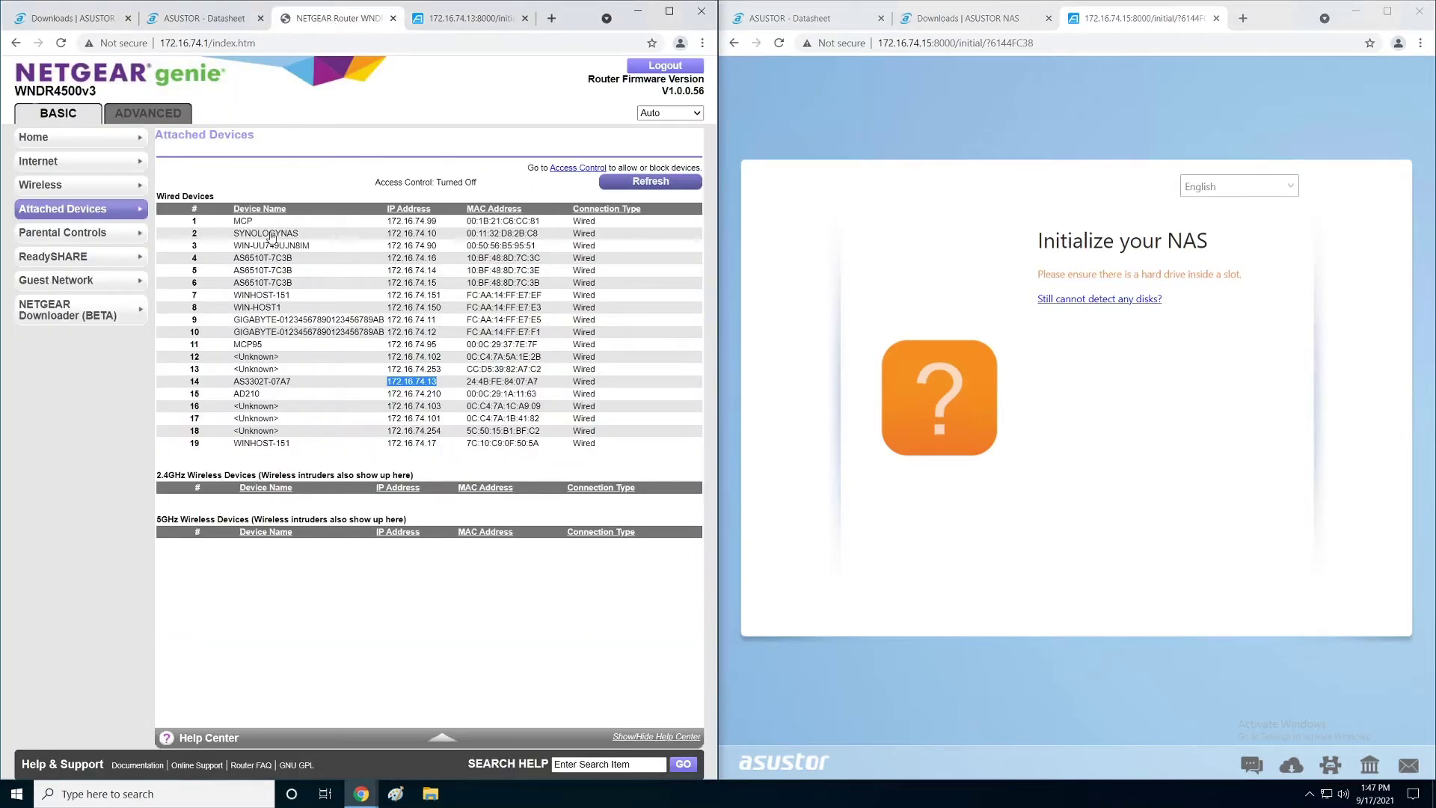
Step: Highlight the AS6510T and AS3302T entries in Attached Devices, then return to the 172.16.74.13 welcome page
left_click_drag(234, 257, 442, 283)
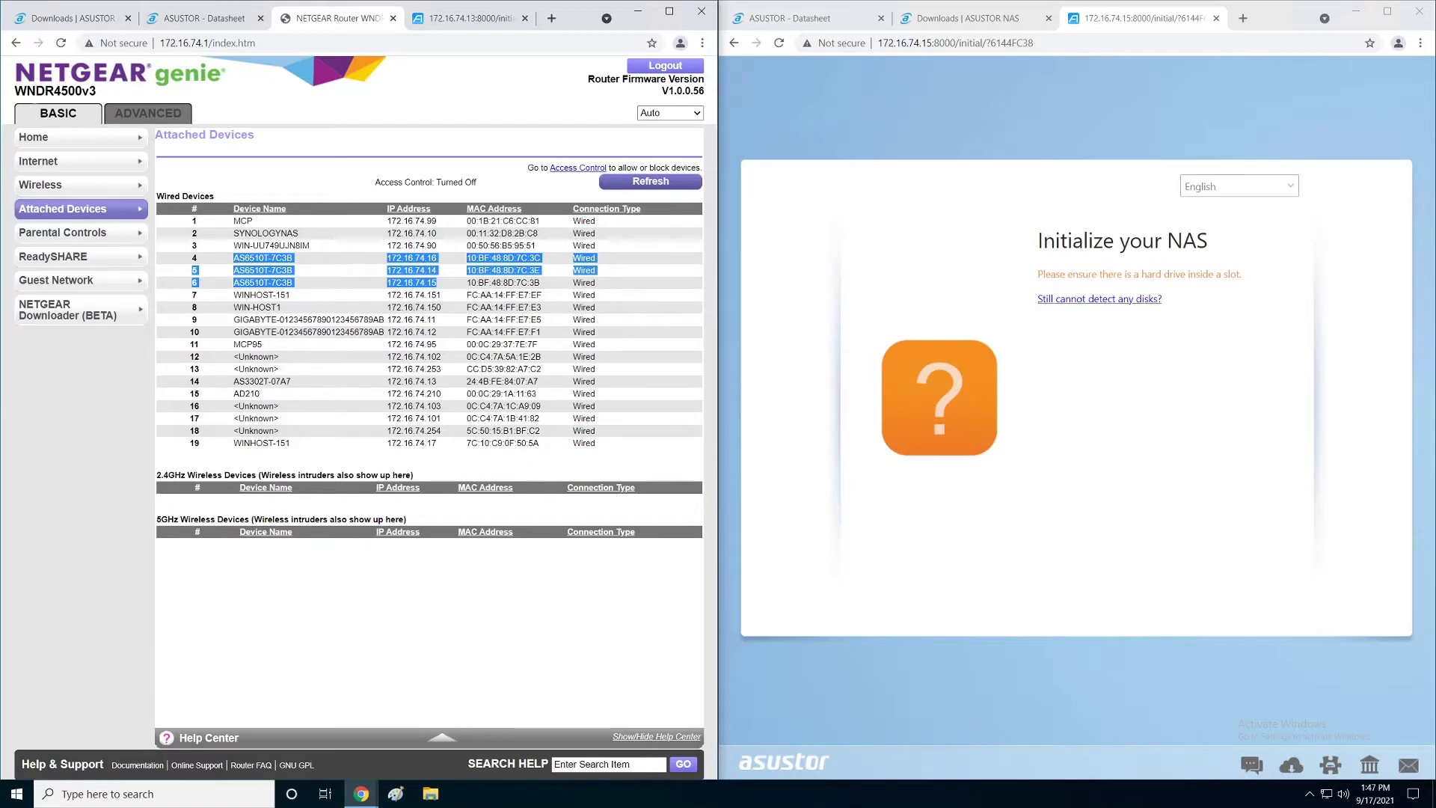
left_click_drag(234, 382, 438, 382)
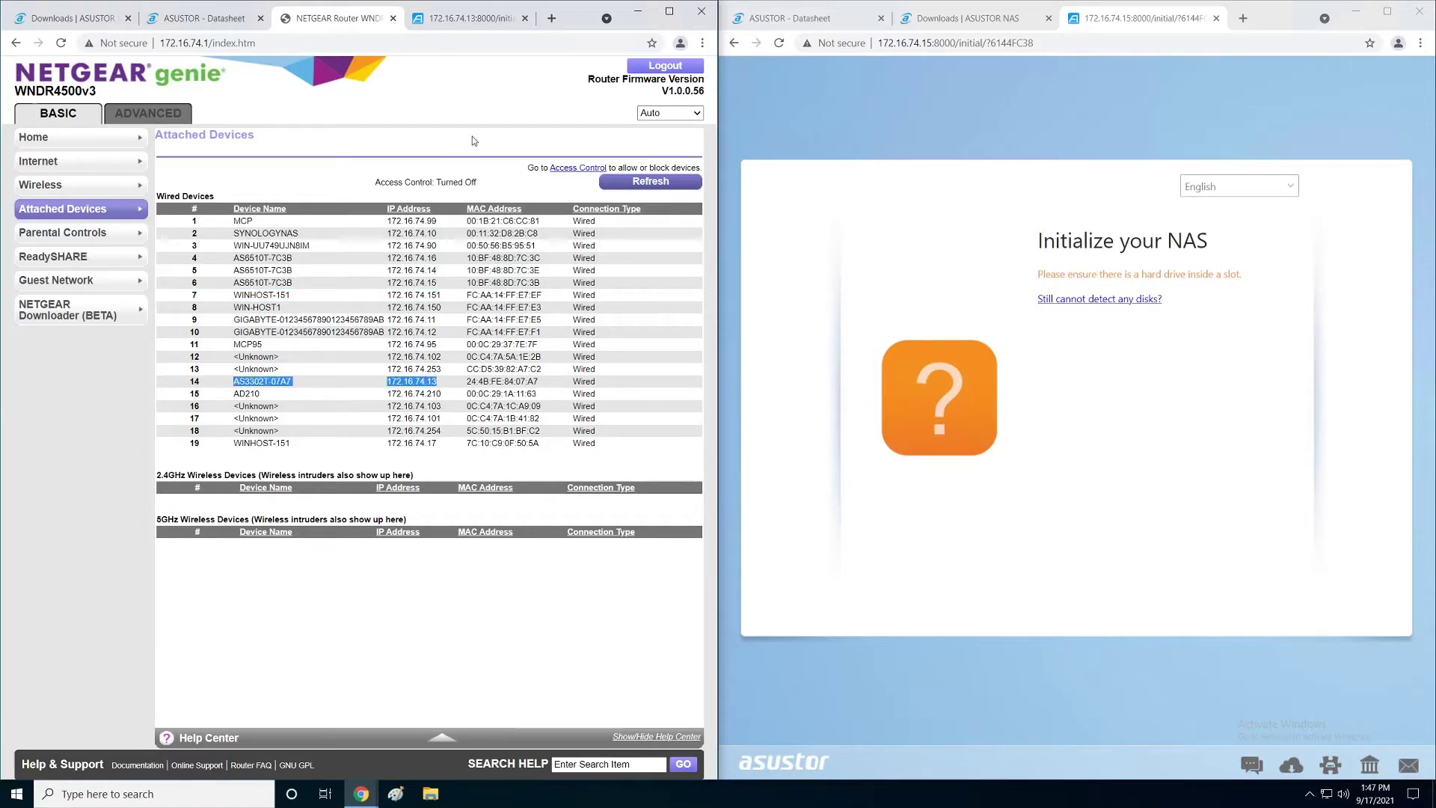
left_click(476, 20)
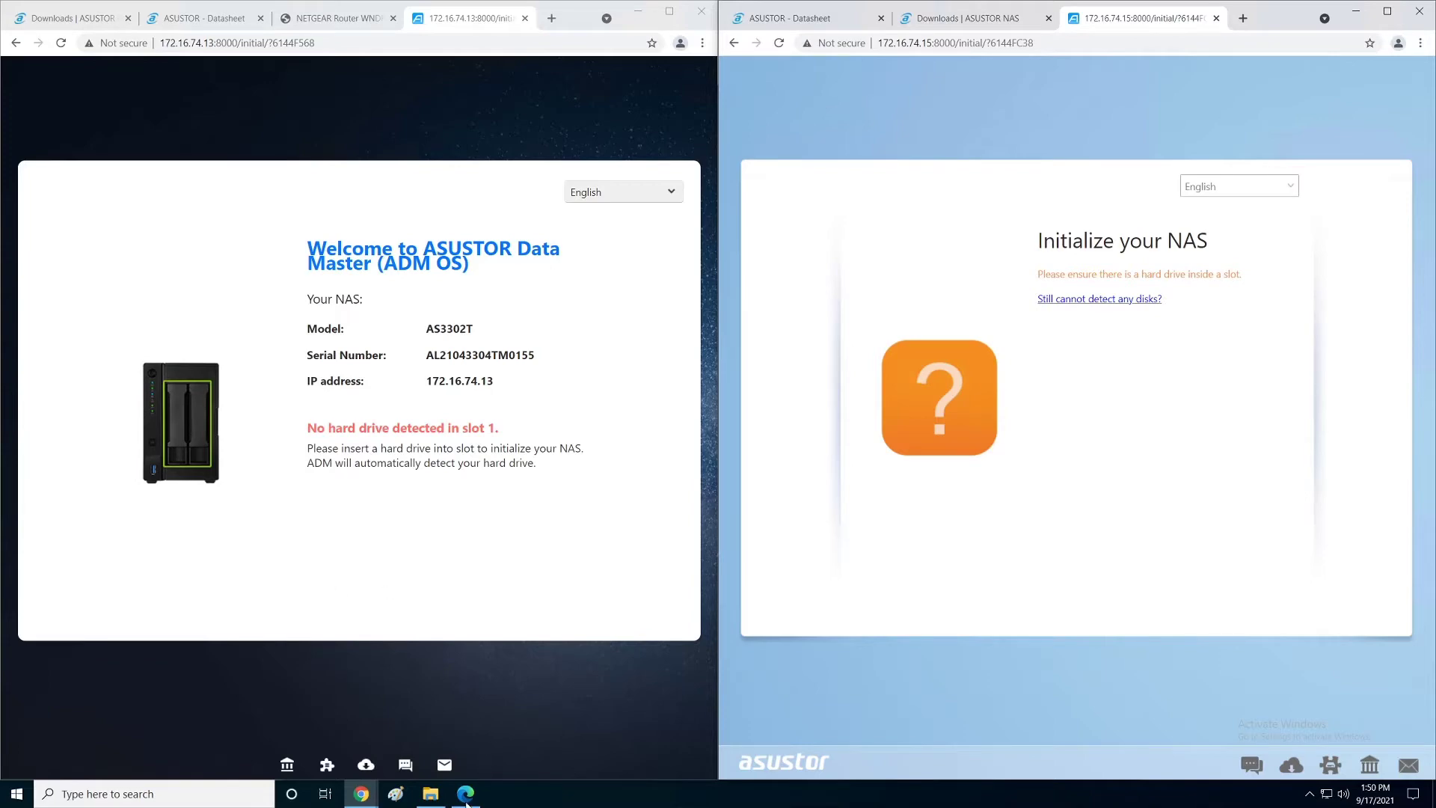
Step: Look over the DRIVEPRO 2 Docs folder, then bring the AS33XXT Quick Installation Guide PDF back to the front
left_click(465, 794)
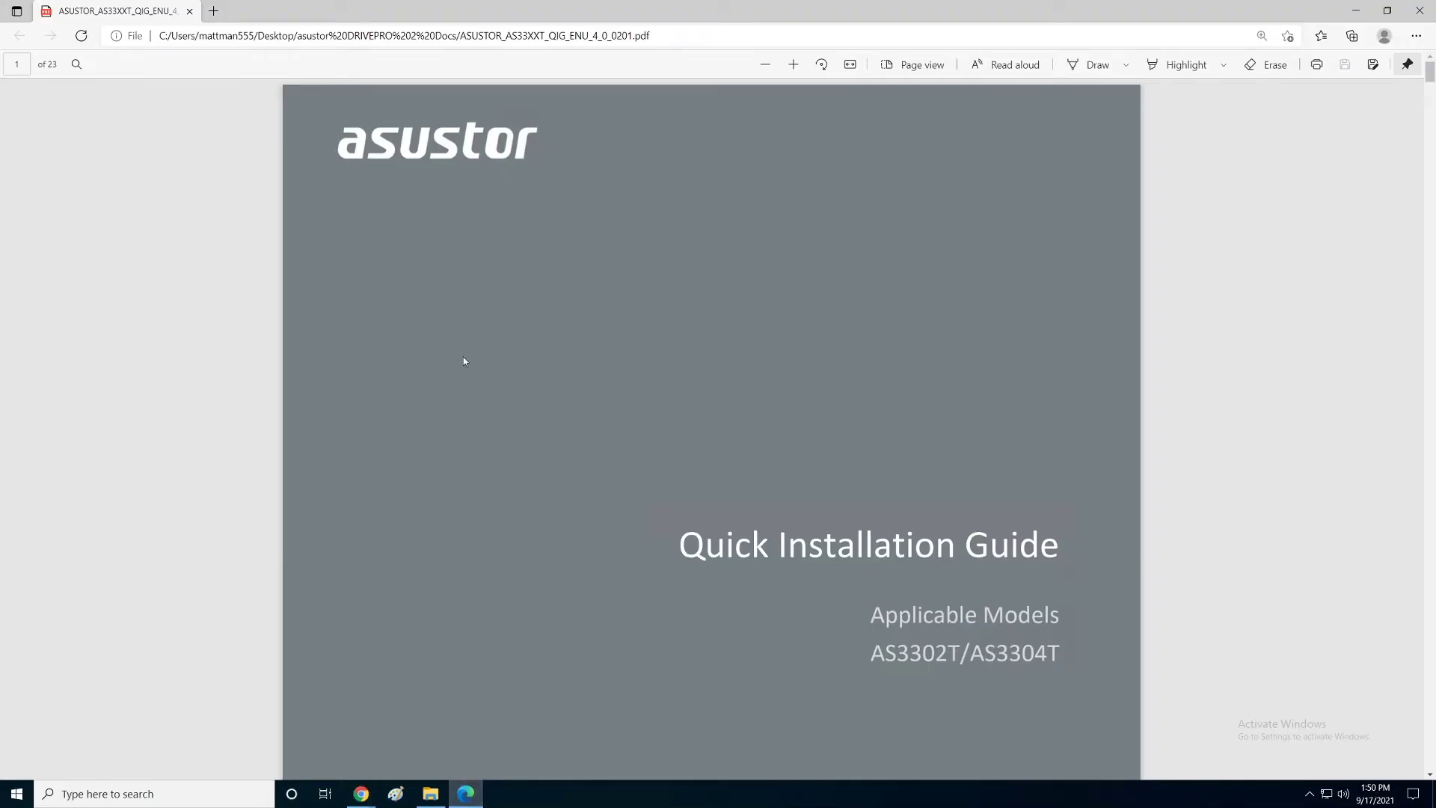
left_click(429, 794)
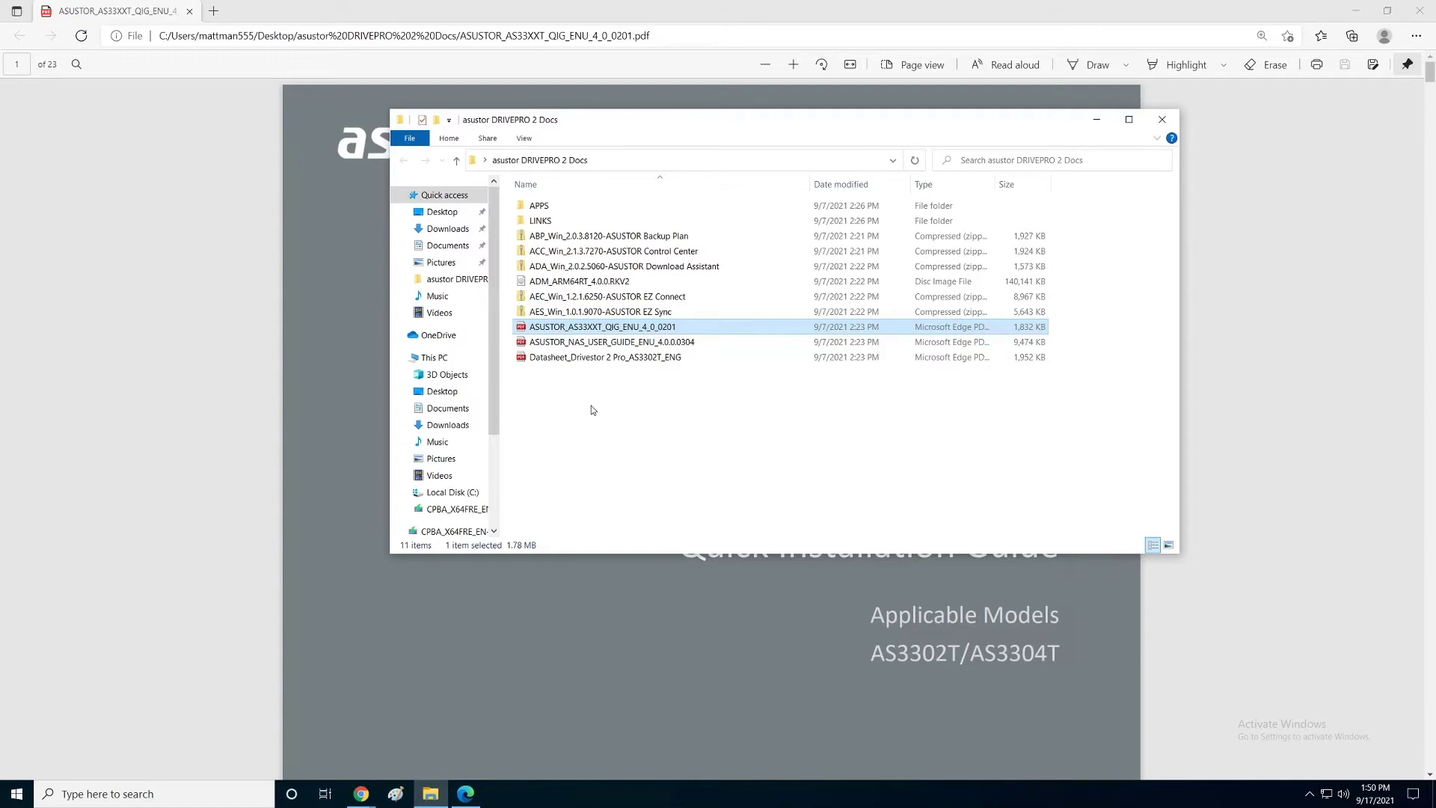
left_click(1255, 329)
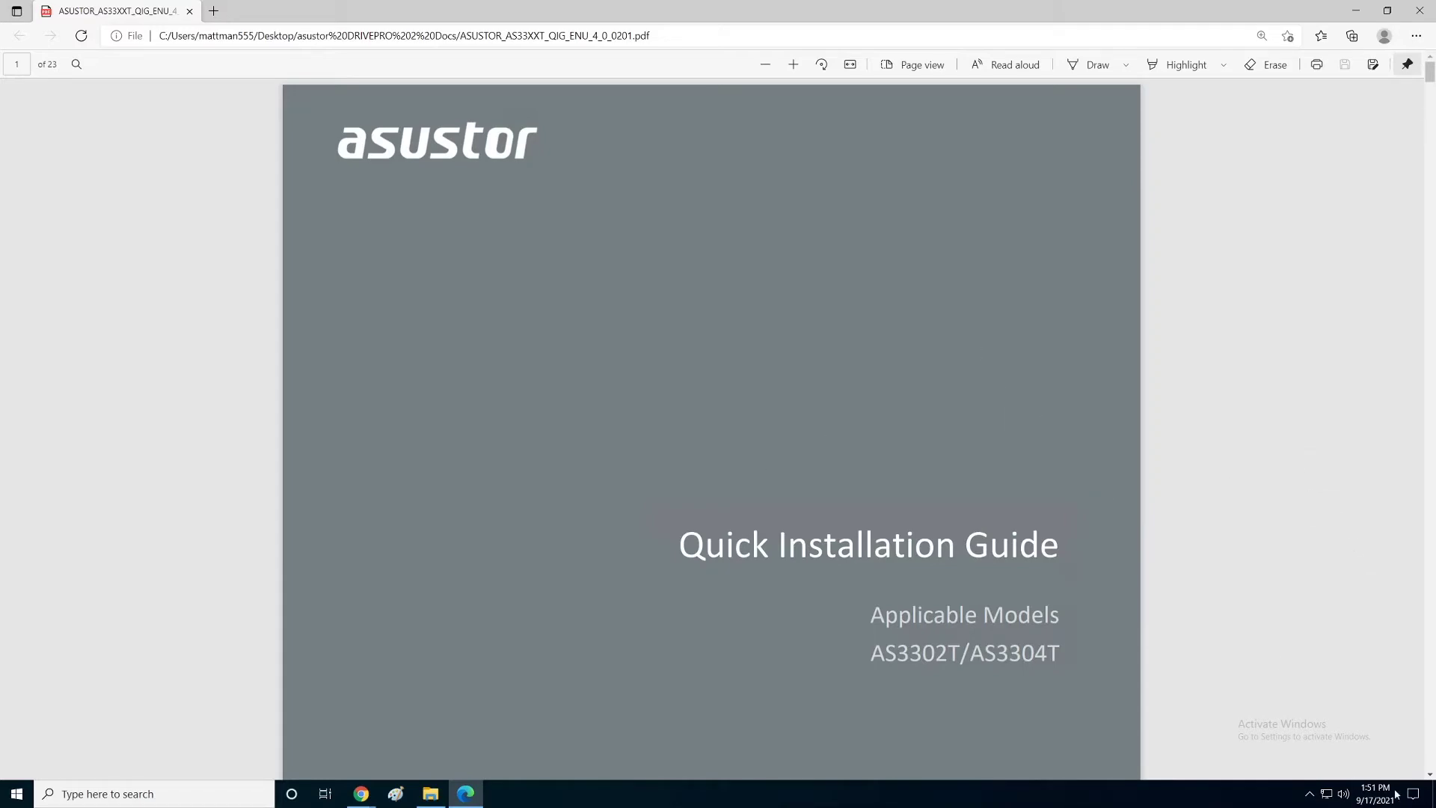
Step: Scroll the guide from its cover past Package Contents and Optional Accessories to '3. Hardware Installation Guide'
left_click(1430, 775)
left_click(1430, 775)
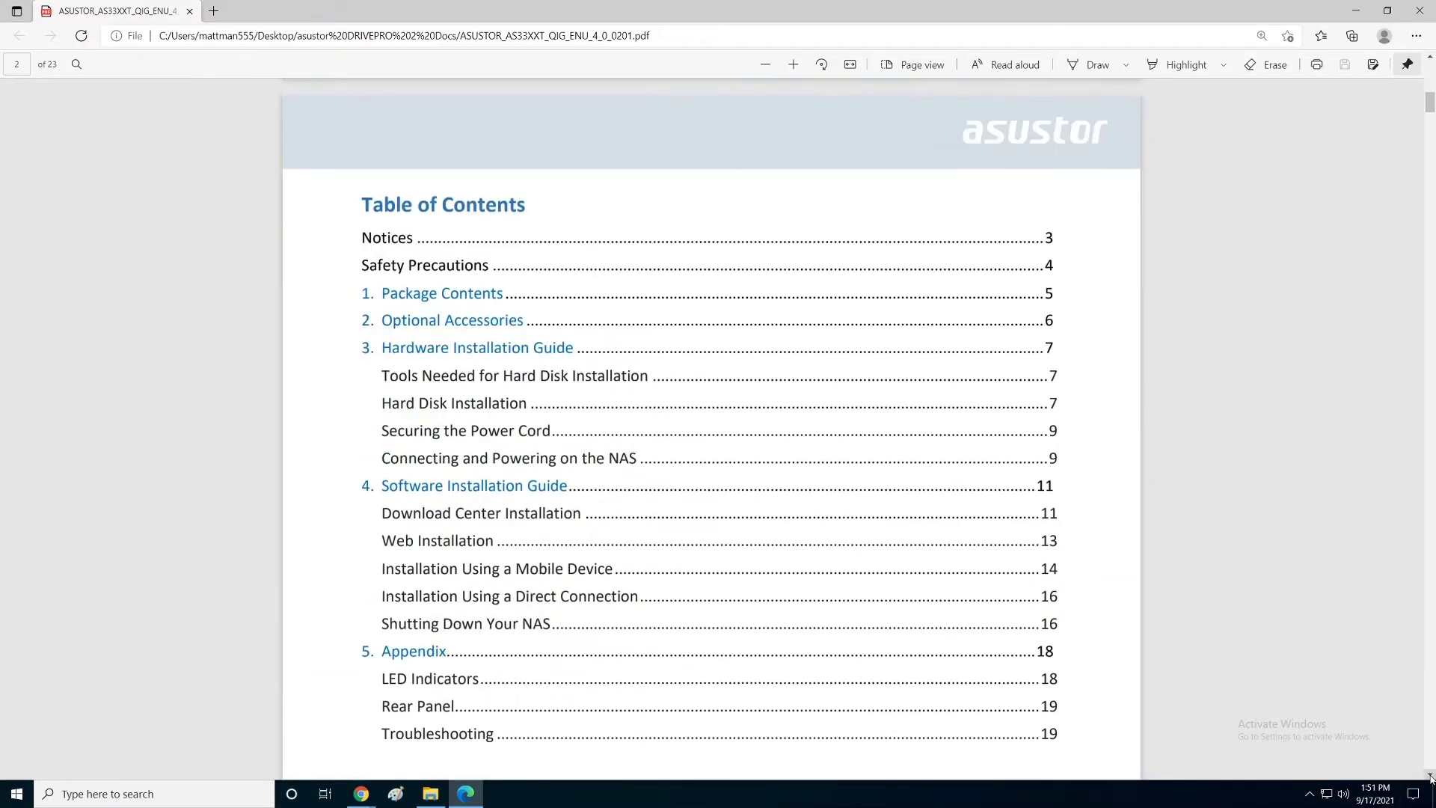
left_click(1430, 775)
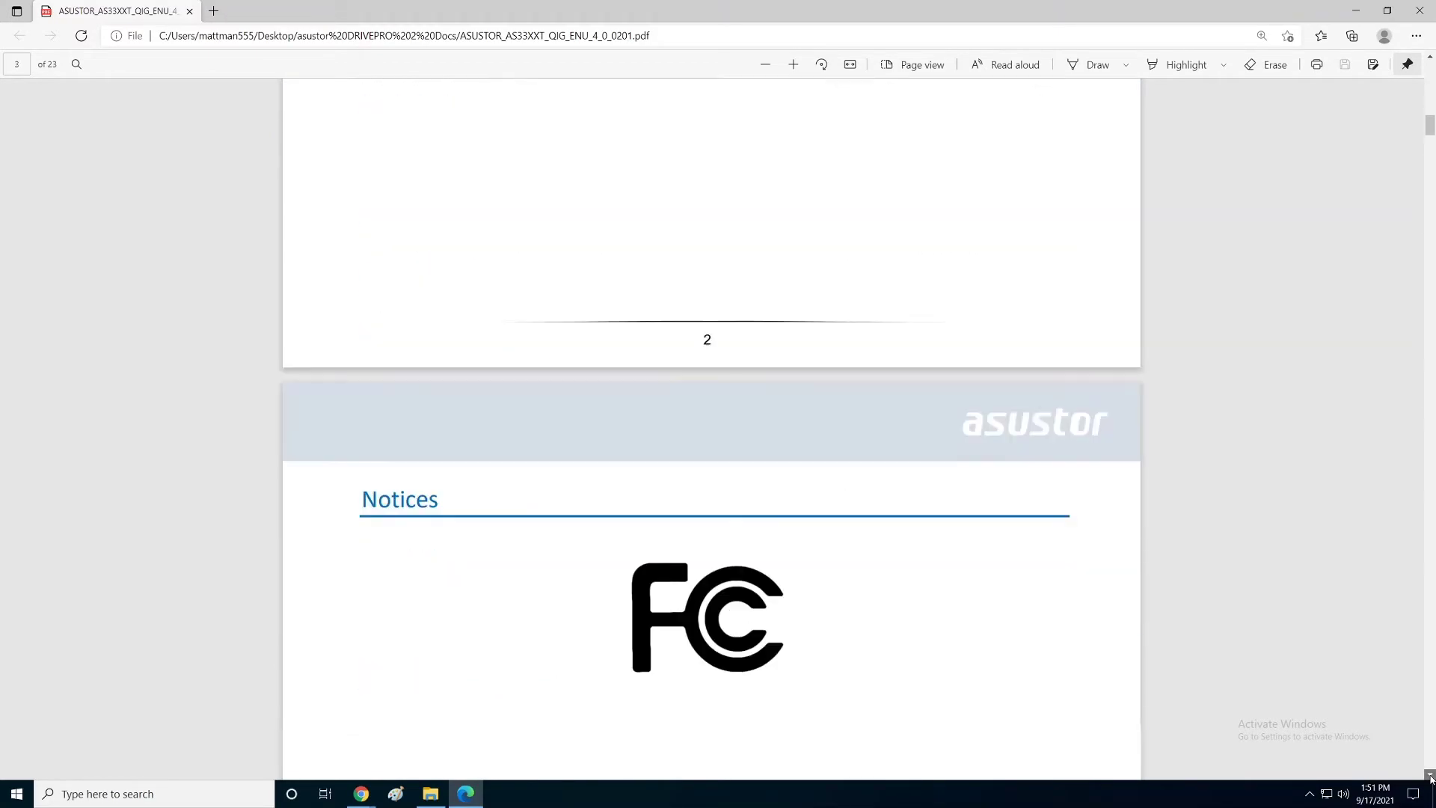
left_click(1429, 776)
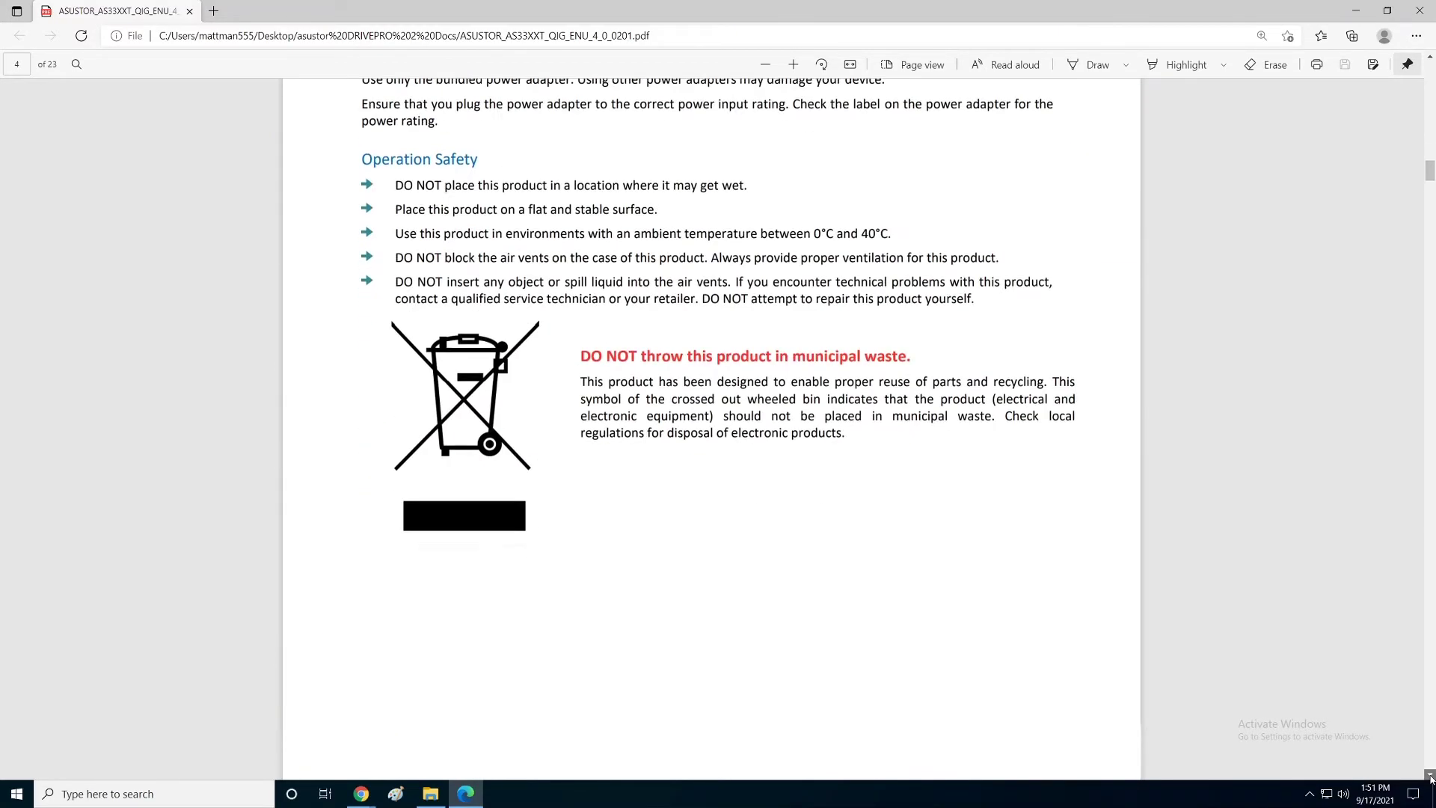
left_click(1430, 776)
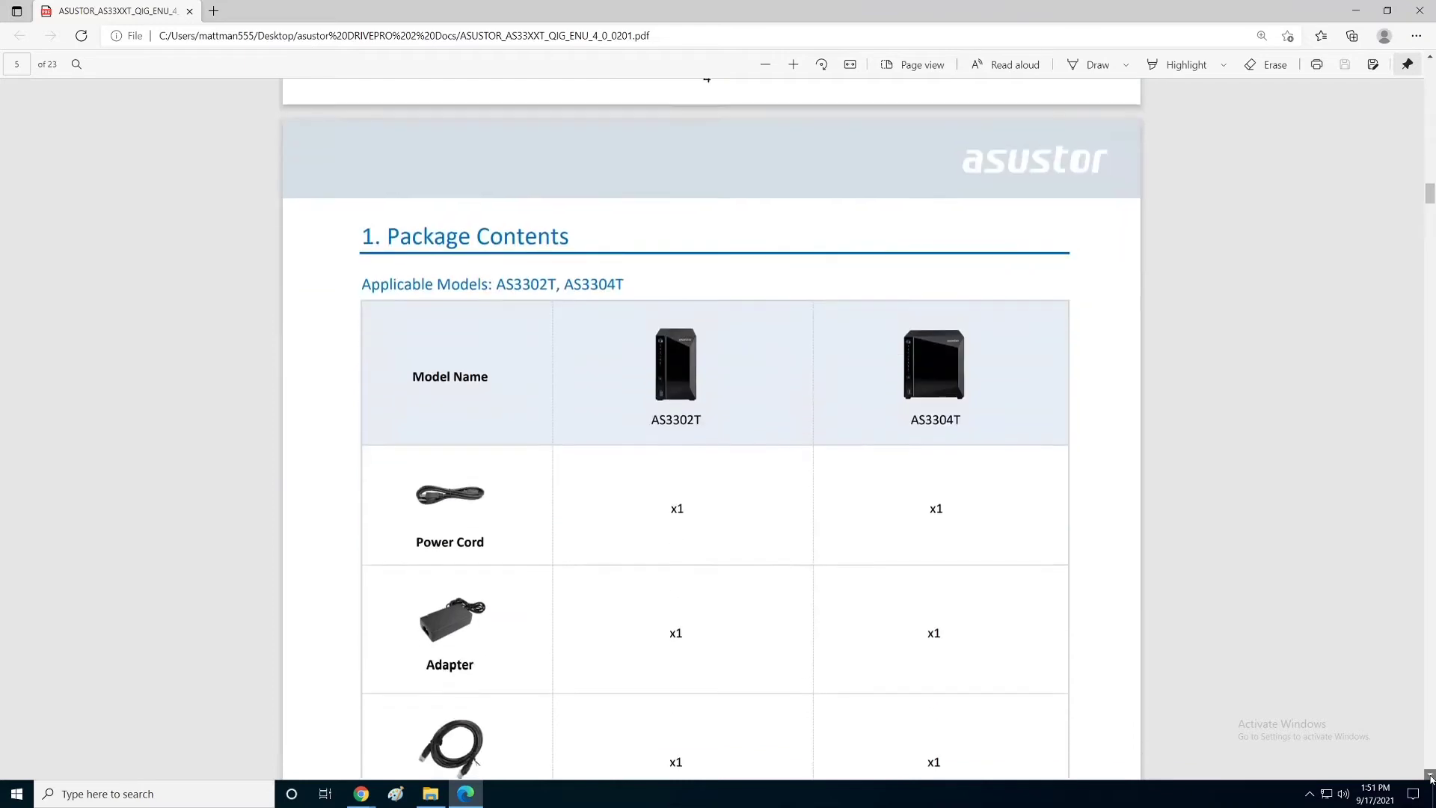
left_click(1430, 776)
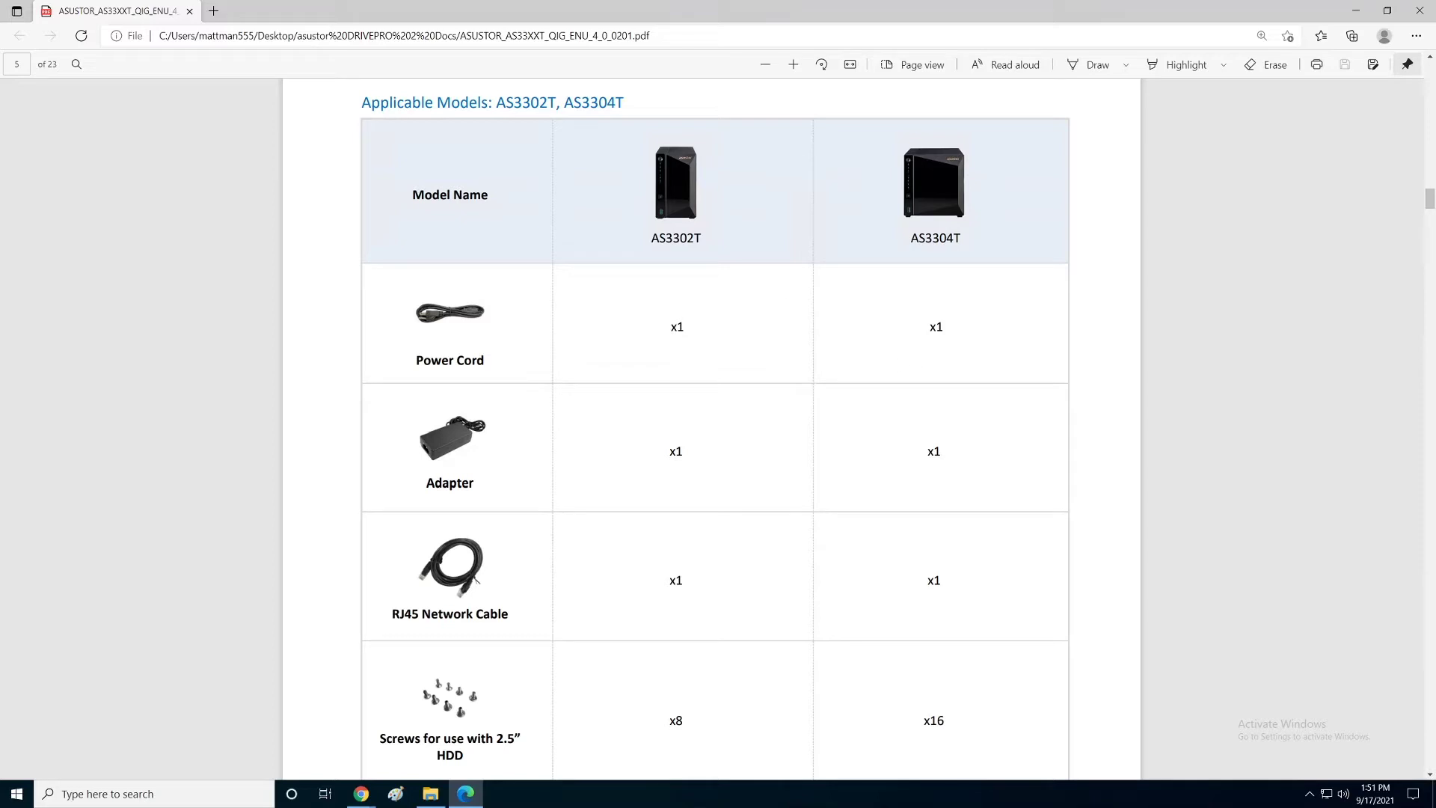
left_click(1430, 776)
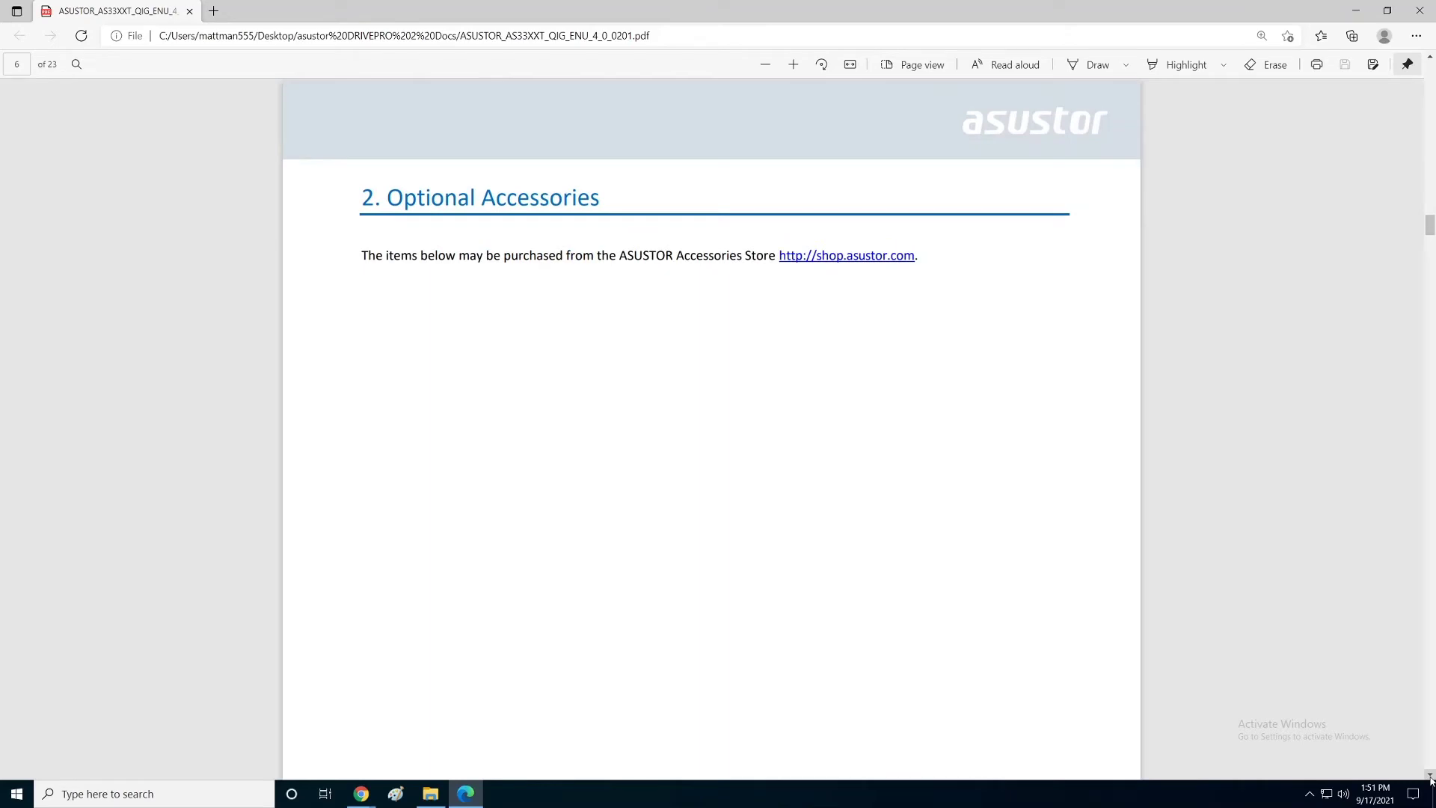
scroll(1430, 777, "down", 10)
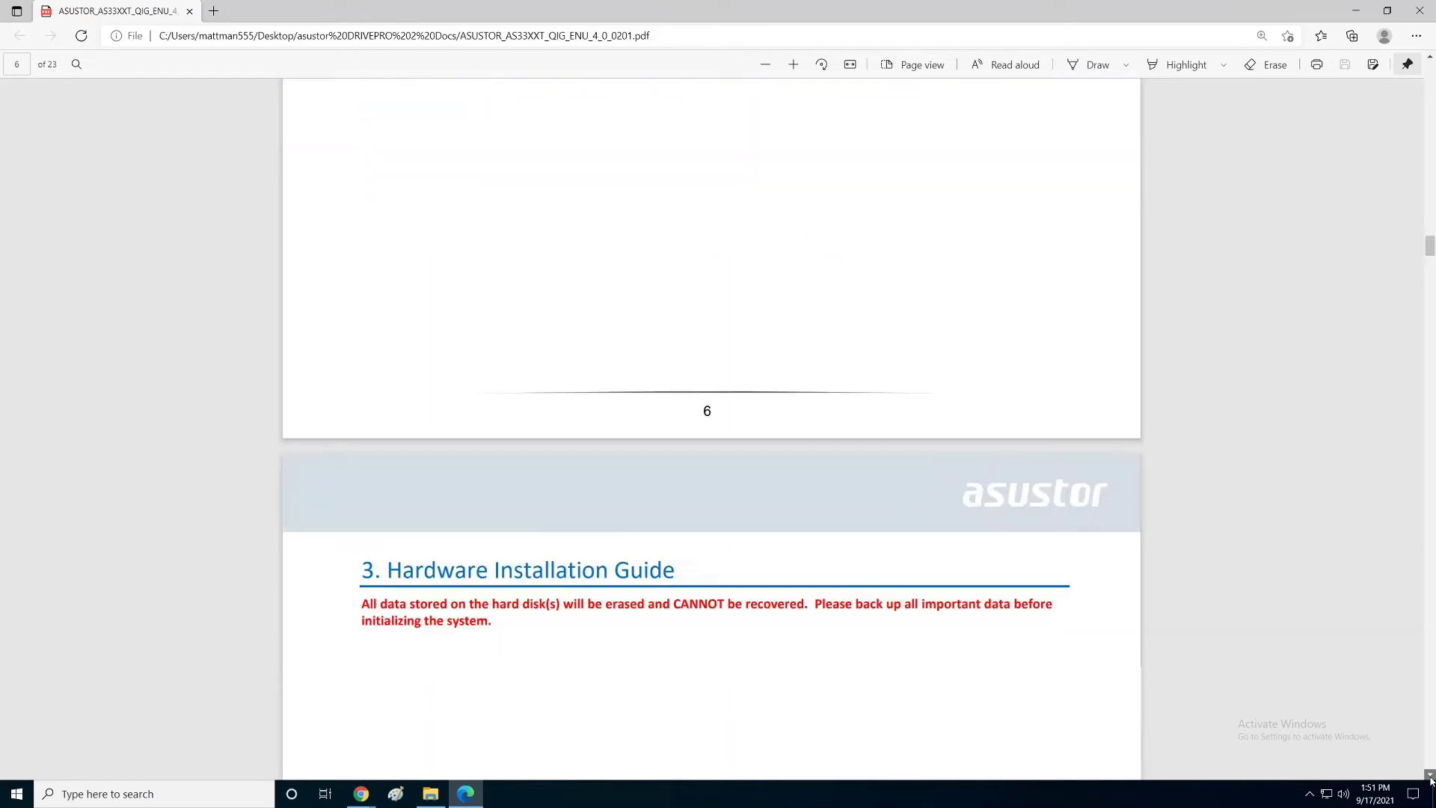
Step: Scroll the PDF through pages 7–9 of hard disk installation, down to Securing the Power Cord
scroll(1430, 777, "down", 6)
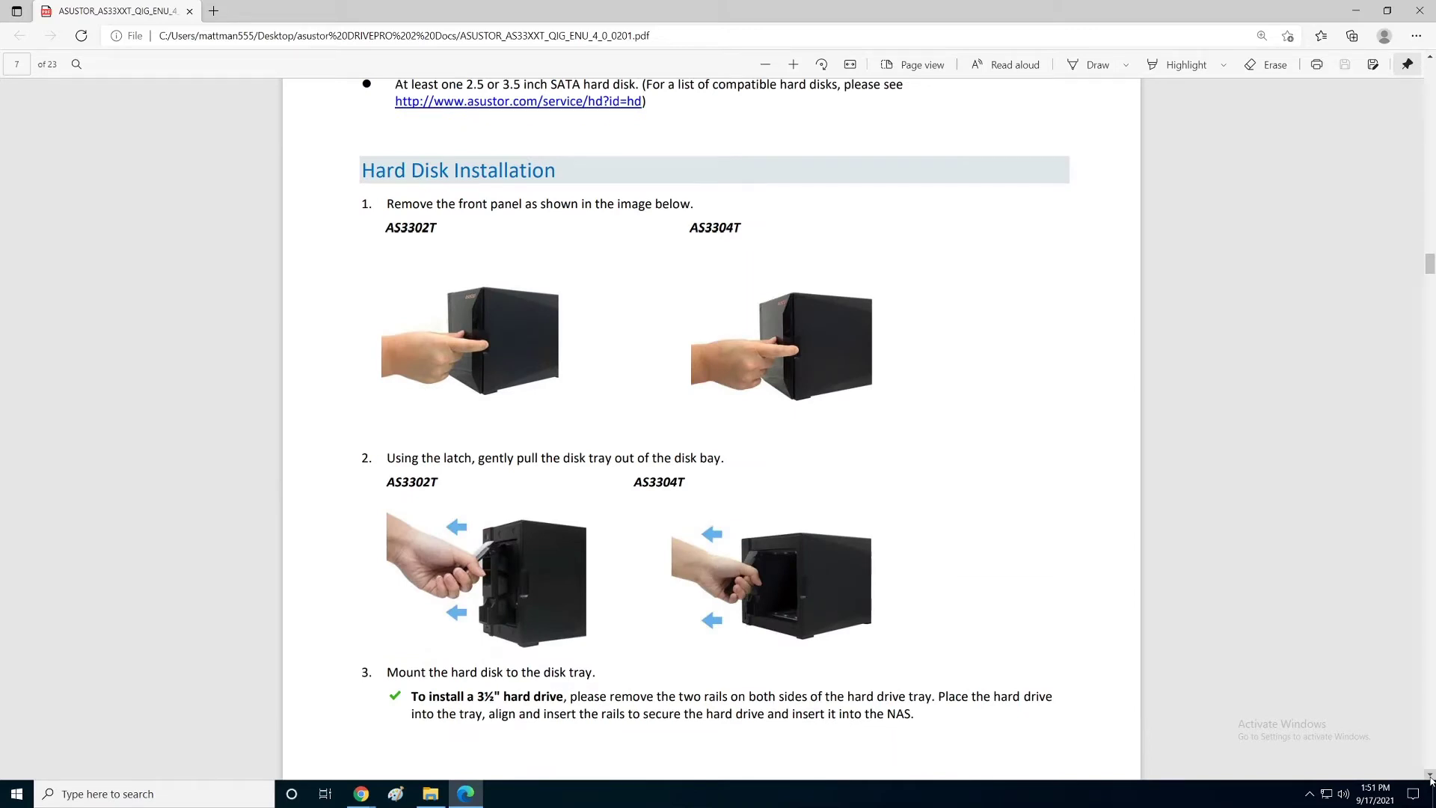
left_click(1430, 57)
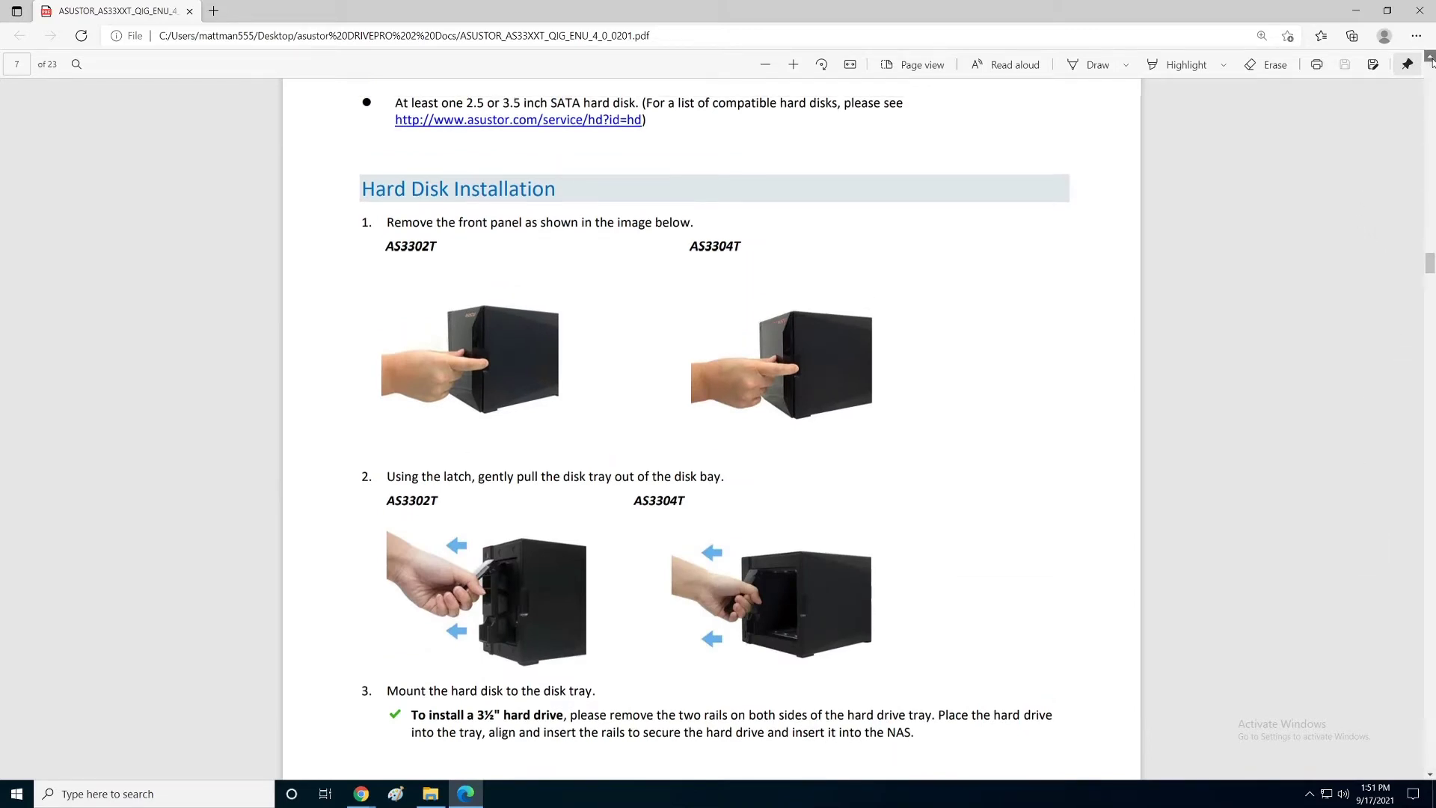
left_click(1430, 57)
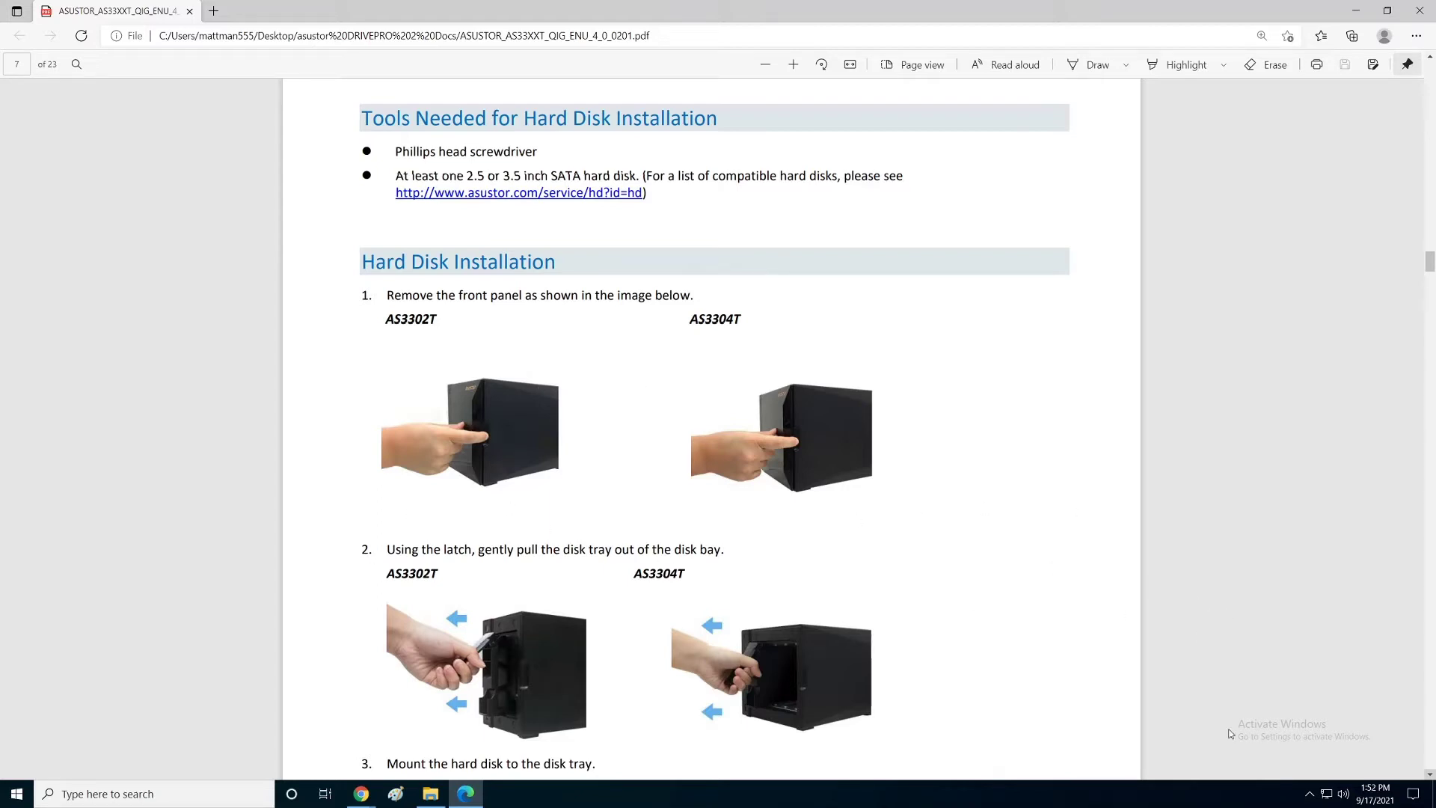
left_click(1428, 776)
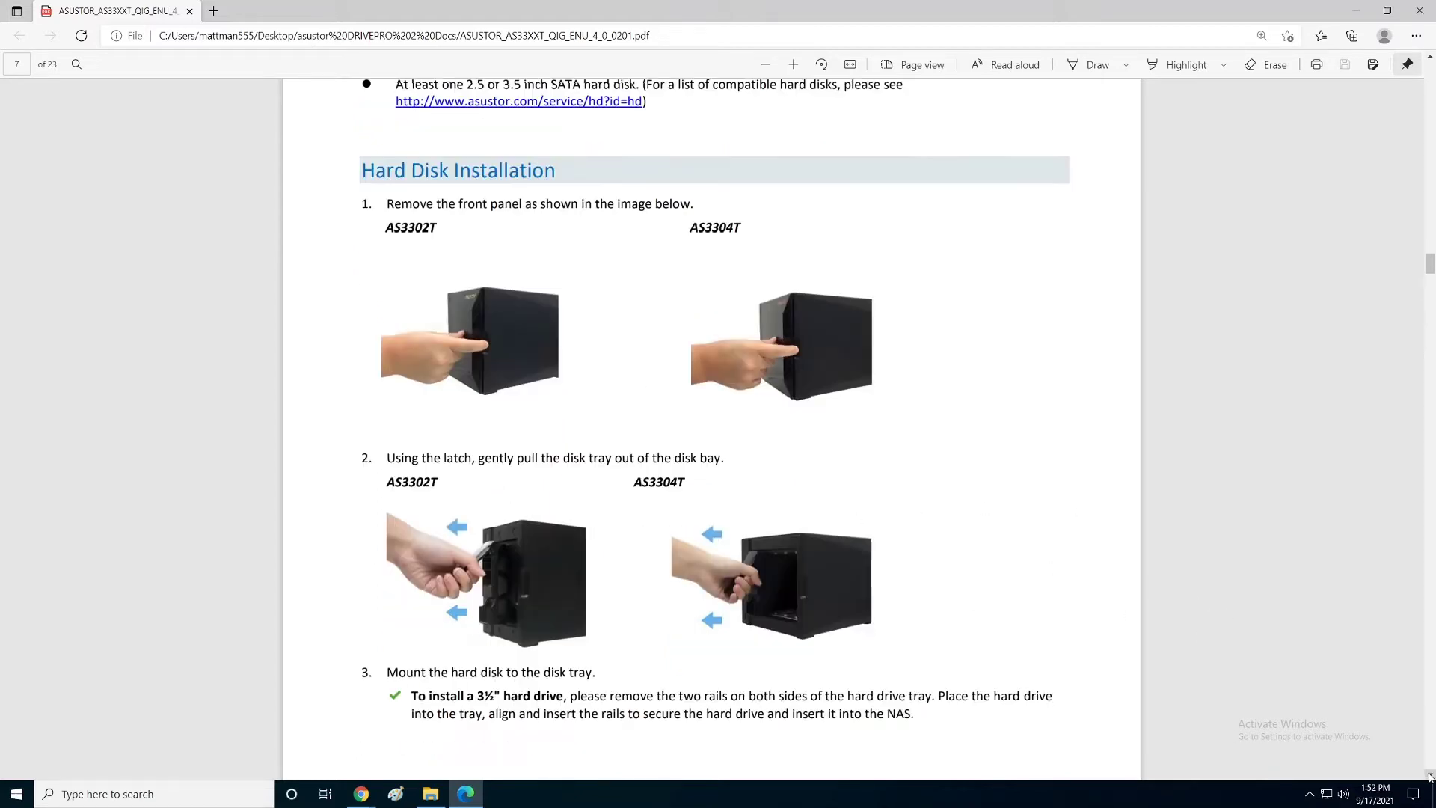
left_click_drag(1429, 777, 1428, 777)
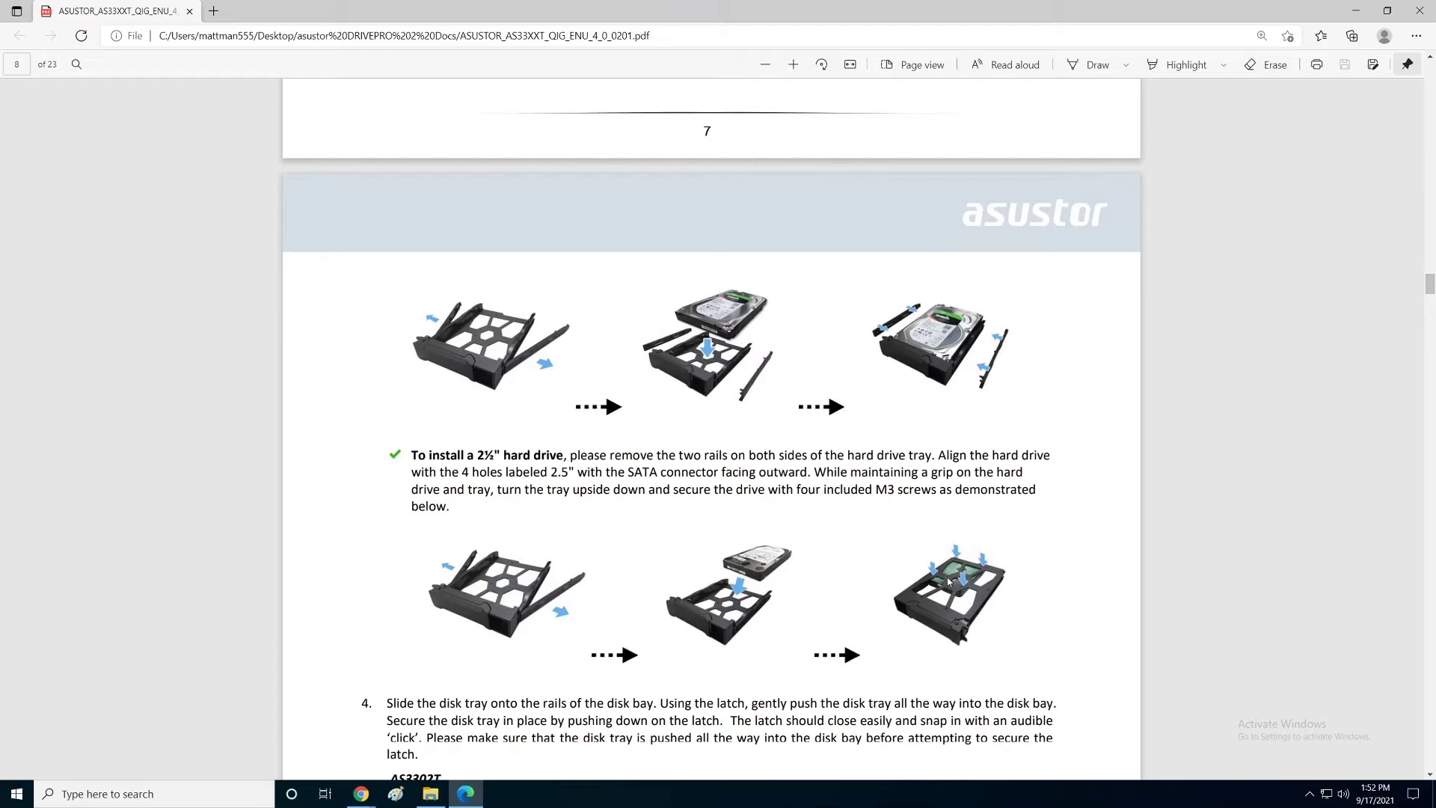
left_click(1431, 776)
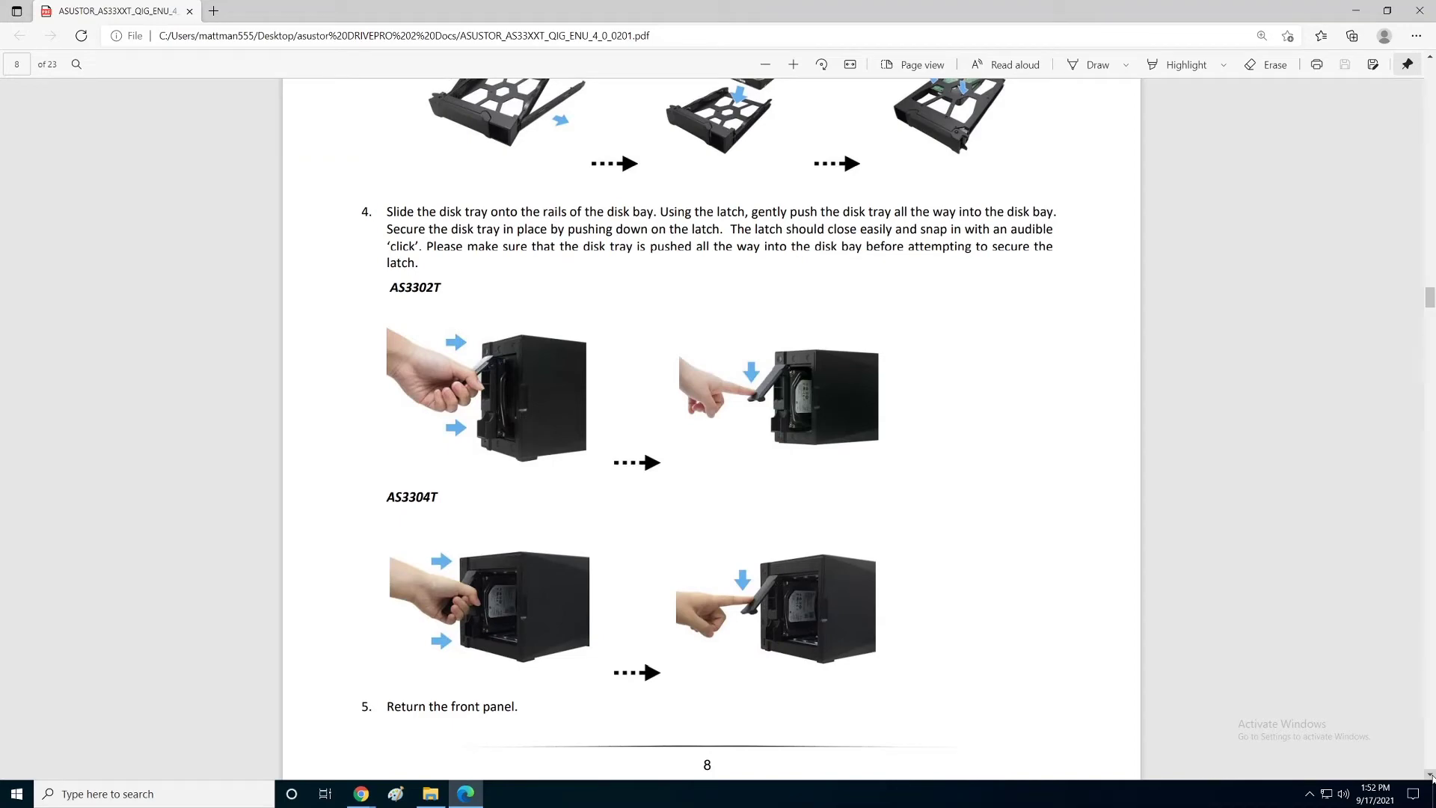
left_click_drag(1431, 775, 1430, 776)
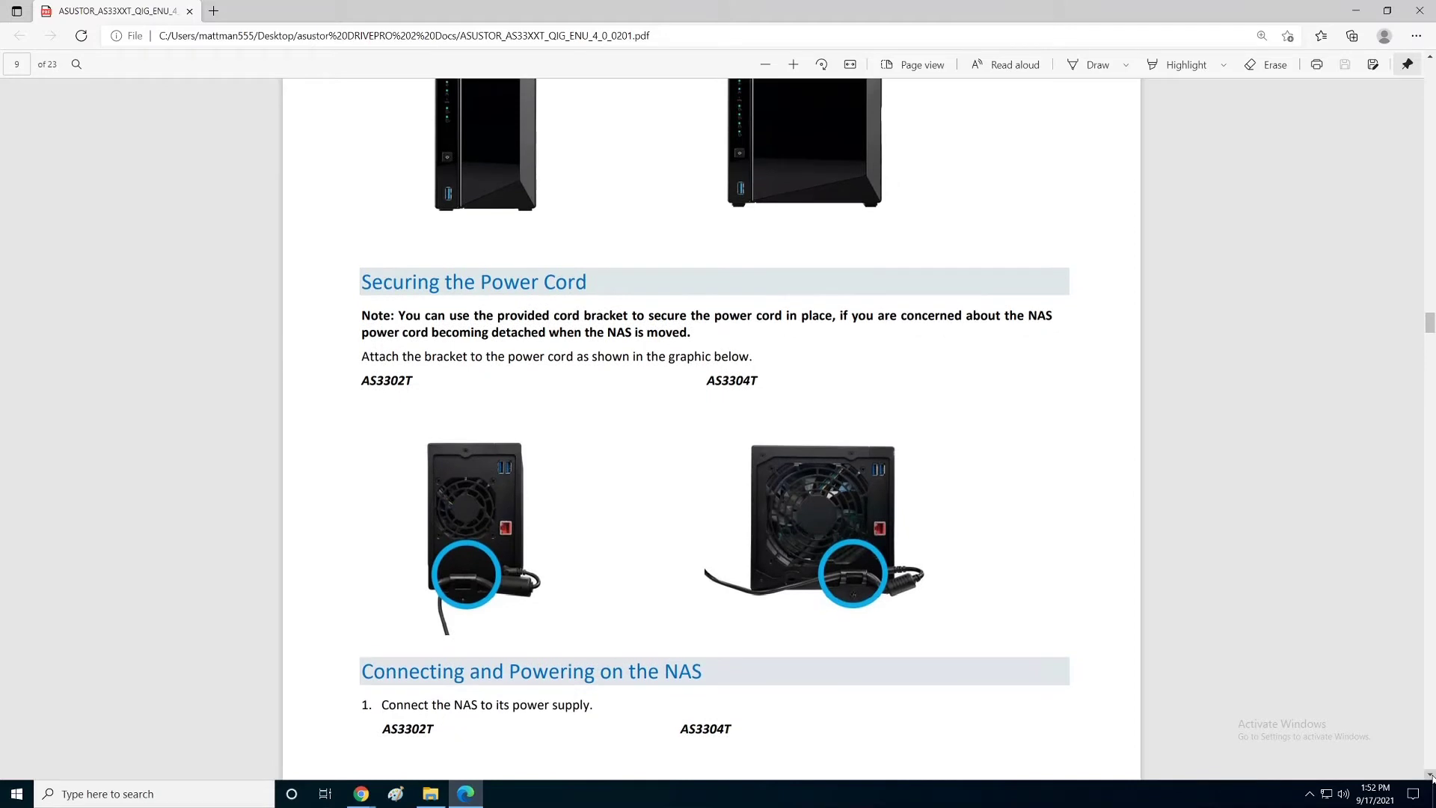
Step: Scroll from page 9 past the power cord and power-on sections to page 11's Software Installation Guide
left_click(1430, 56)
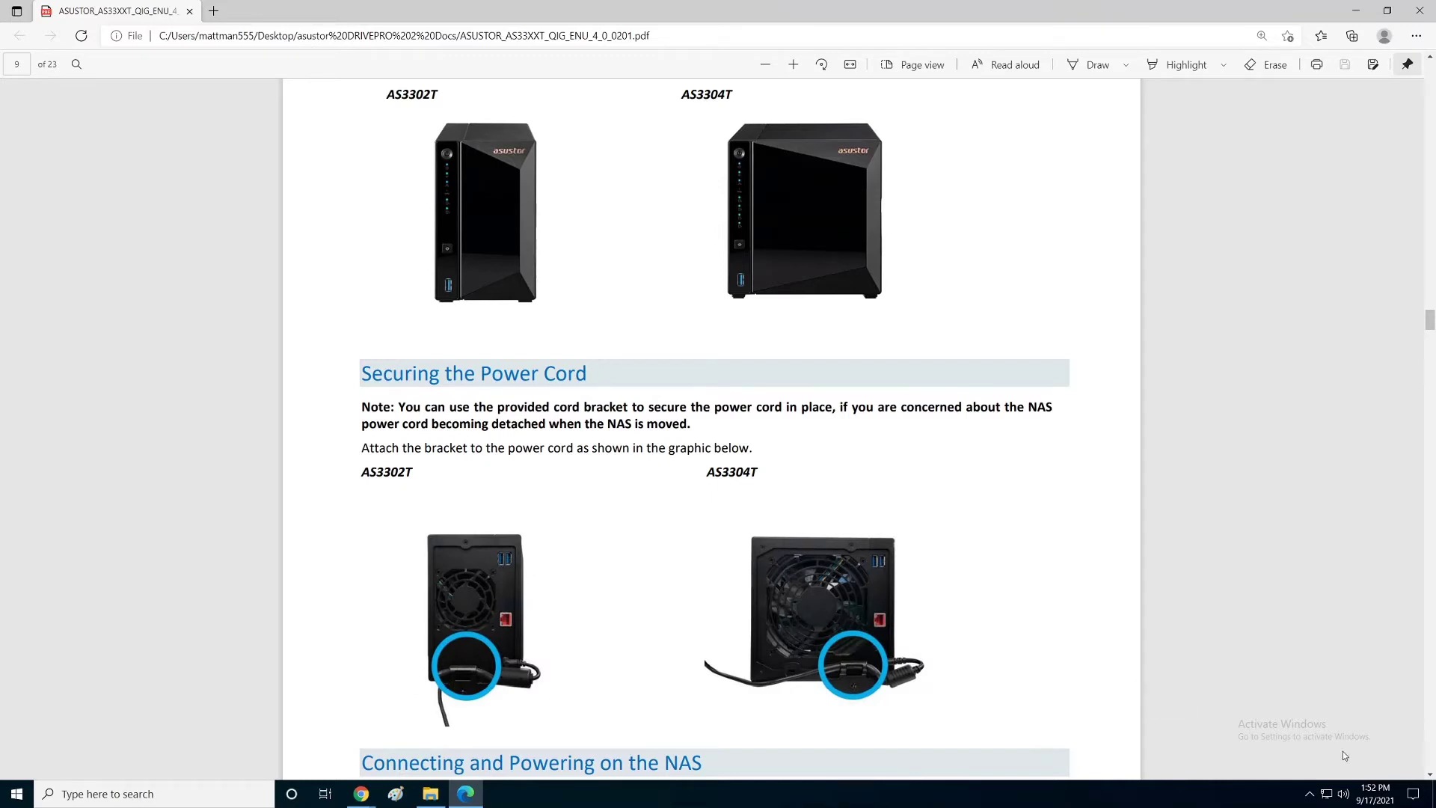
left_click(1430, 774)
left_click(1430, 775)
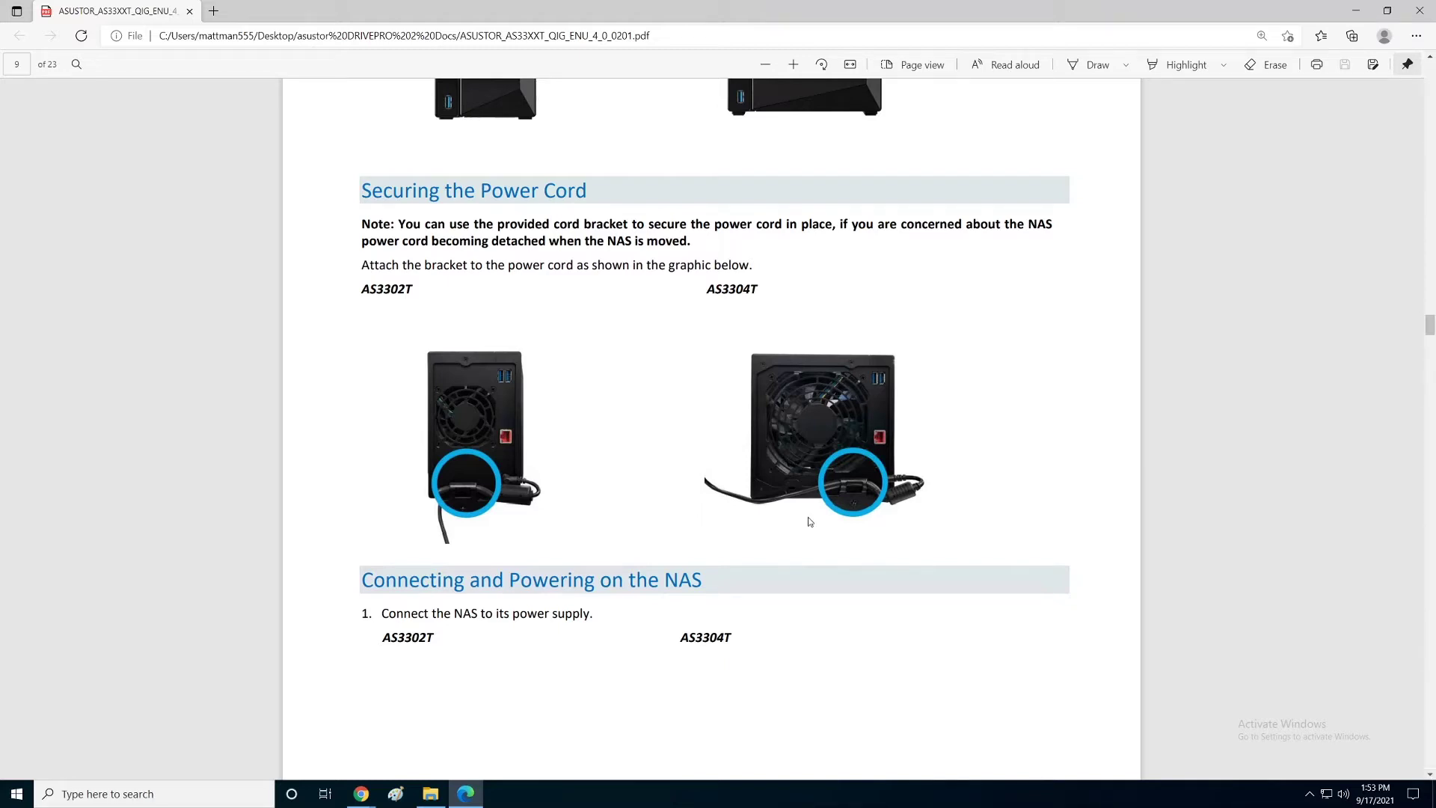
left_click(1430, 775)
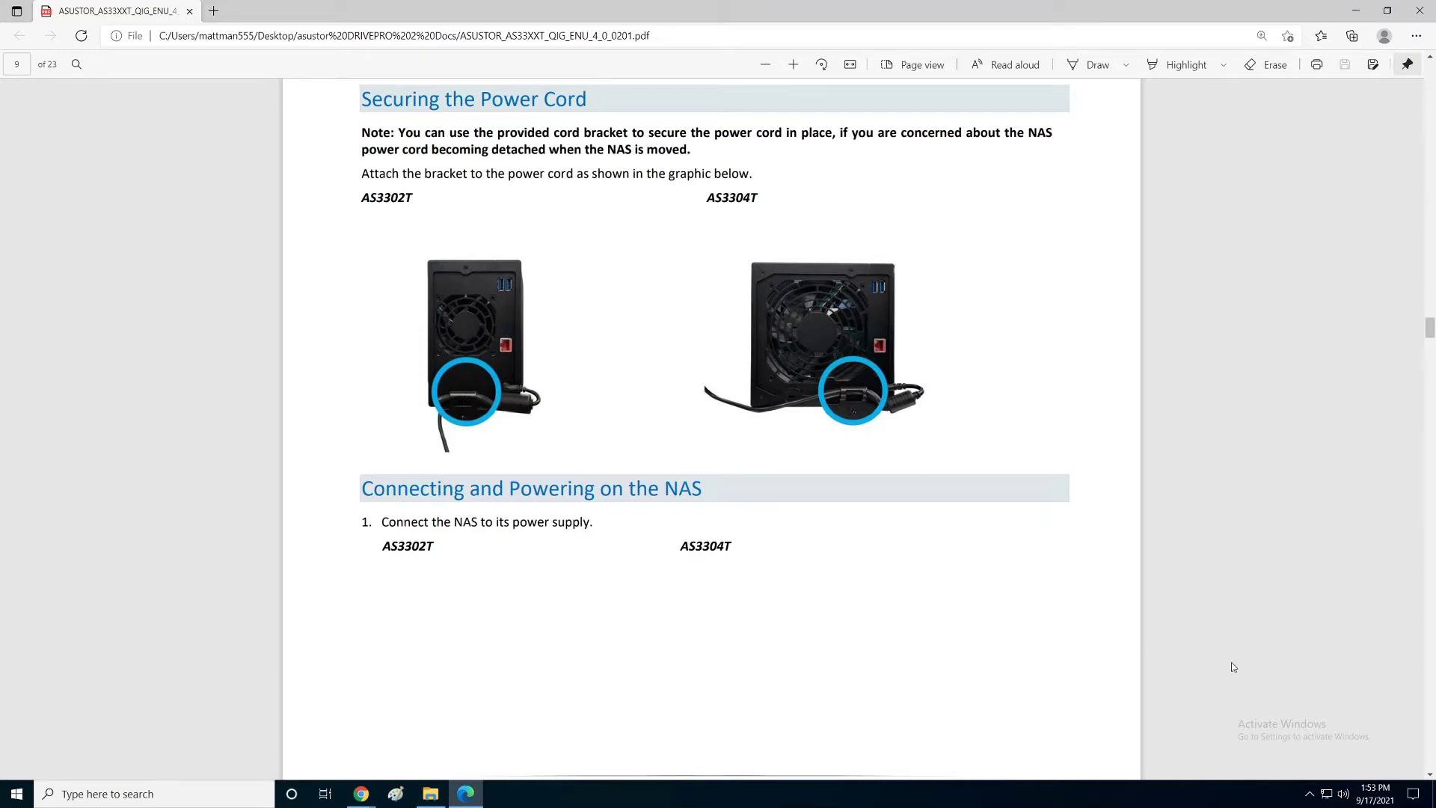
left_click_drag(1429, 774, 1429, 774)
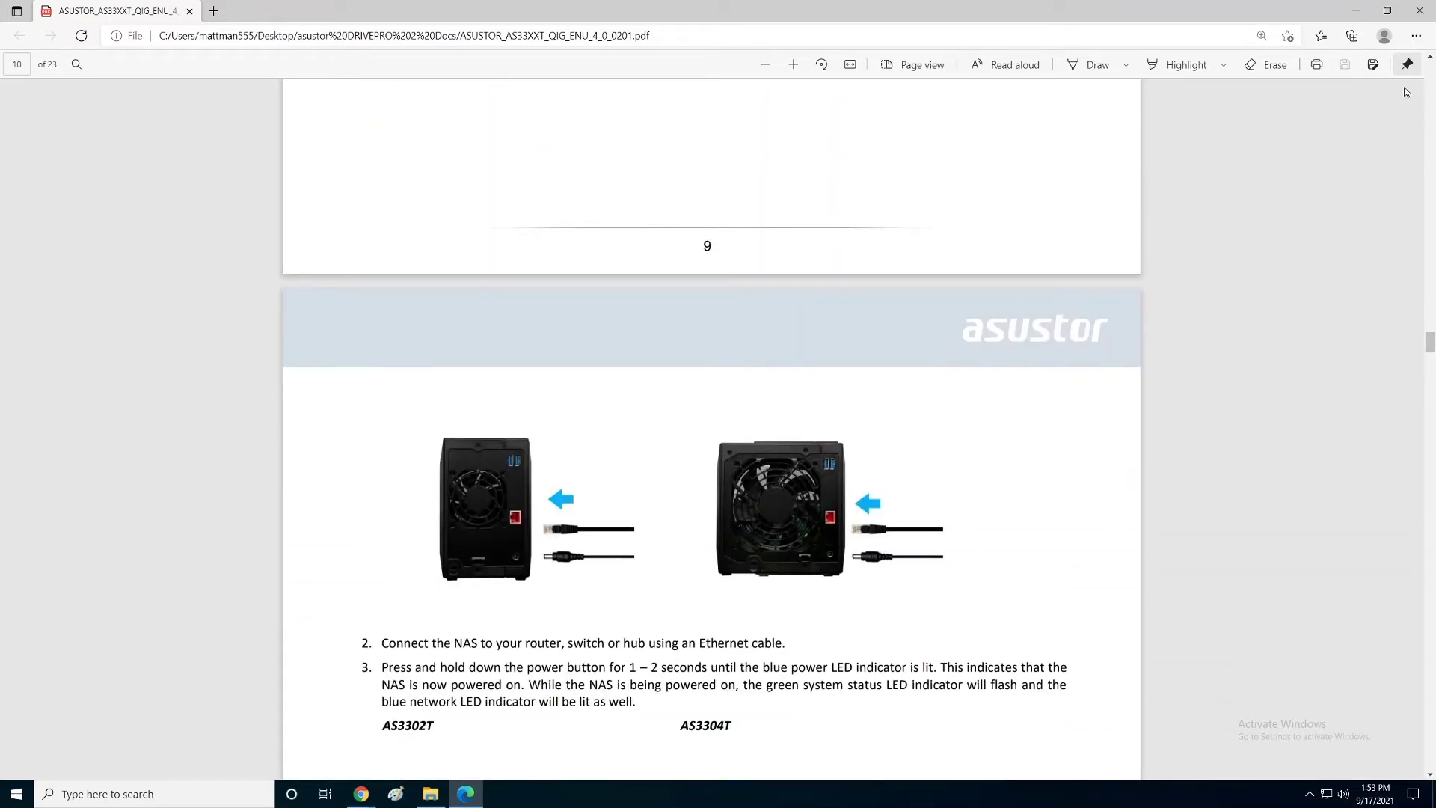
left_click(1429, 57)
left_click_drag(1429, 57, 1429, 57)
left_click_drag(1429, 774, 1429, 774)
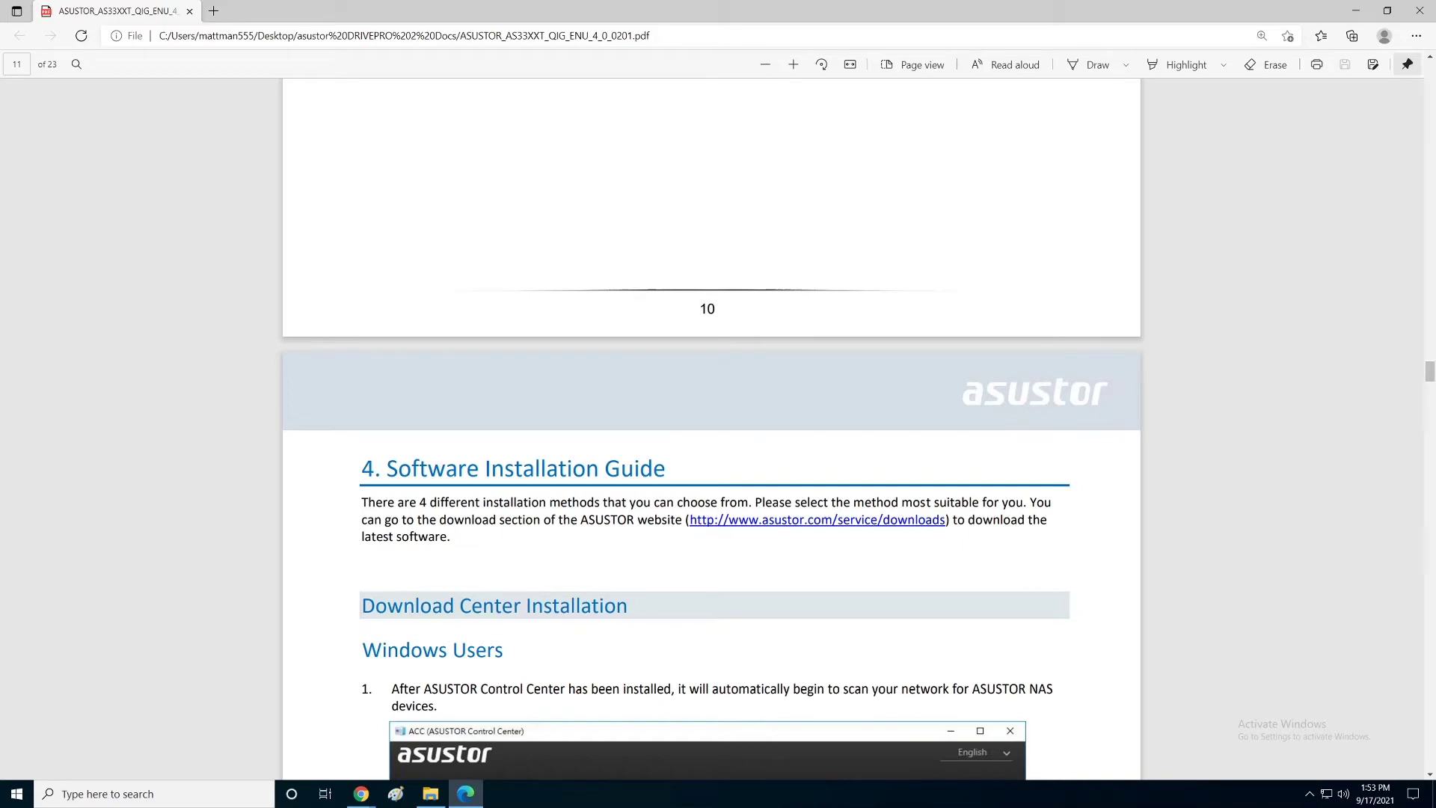
Step: Highlight 'After ASUSTOR Control Center' and step 2's wizard instructions phrase, then dismiss the context menu
left_click_drag(1429, 775, 1429, 775)
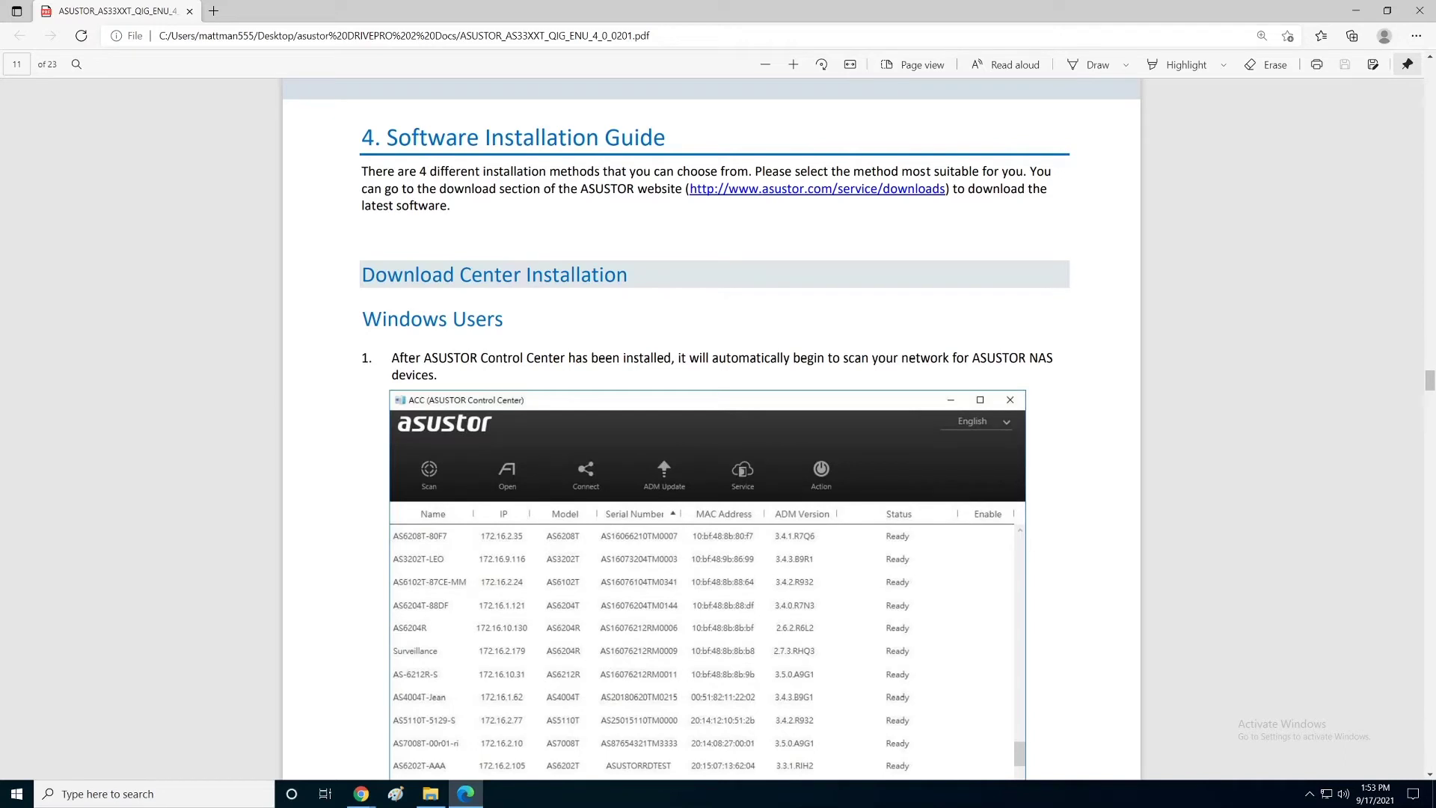
left_click_drag(391, 358, 566, 358)
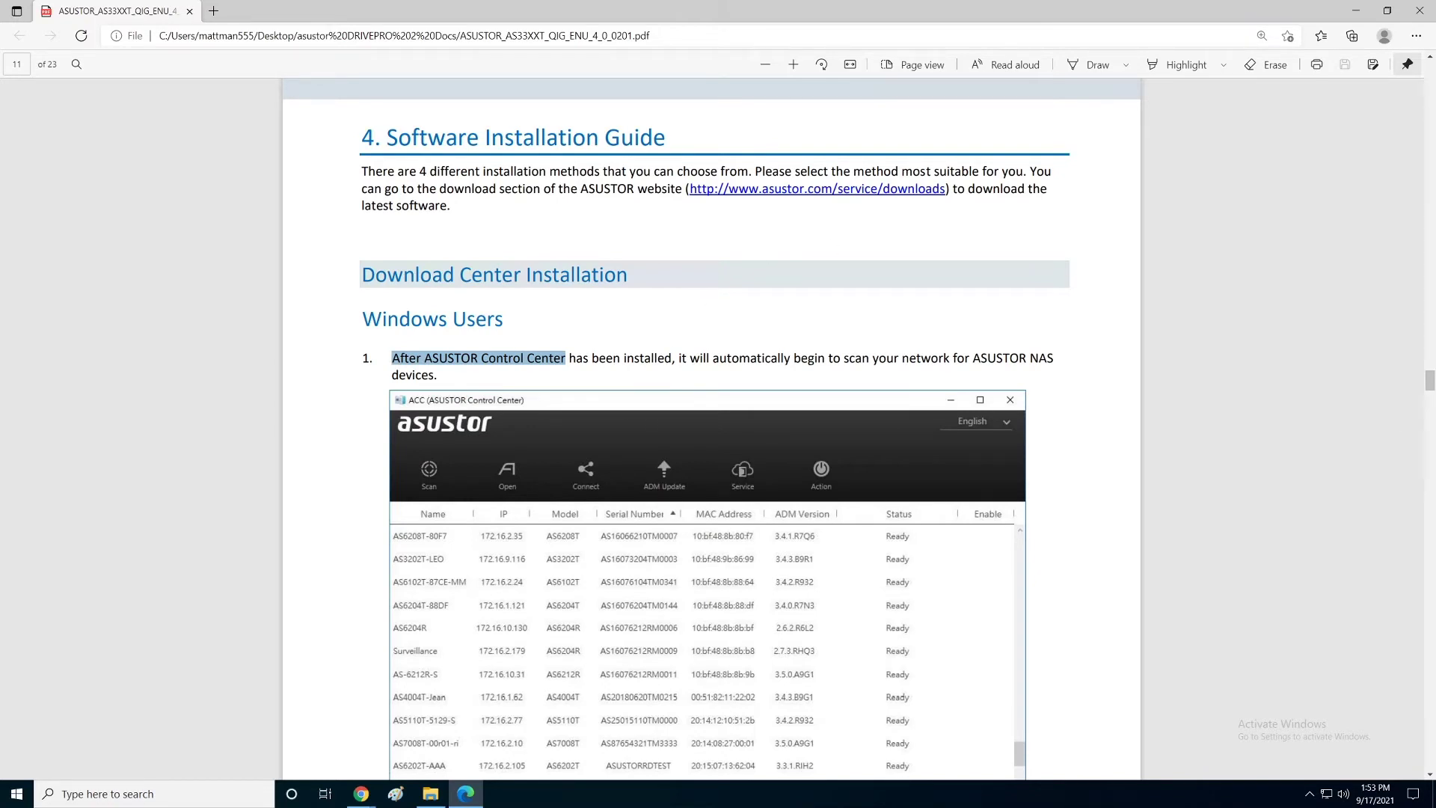
scroll(710, 427, "down", 2)
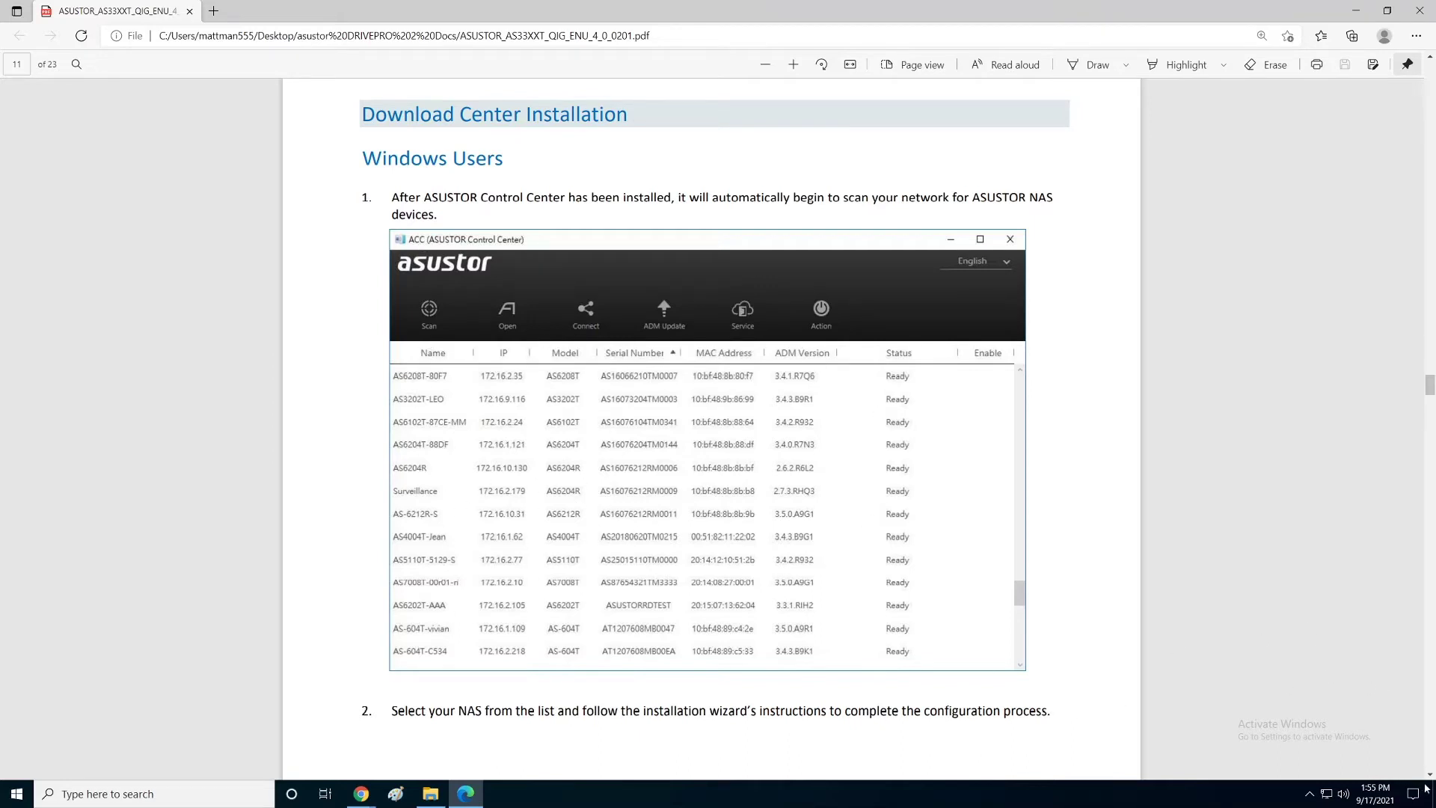
scroll(1430, 778, "down", 3)
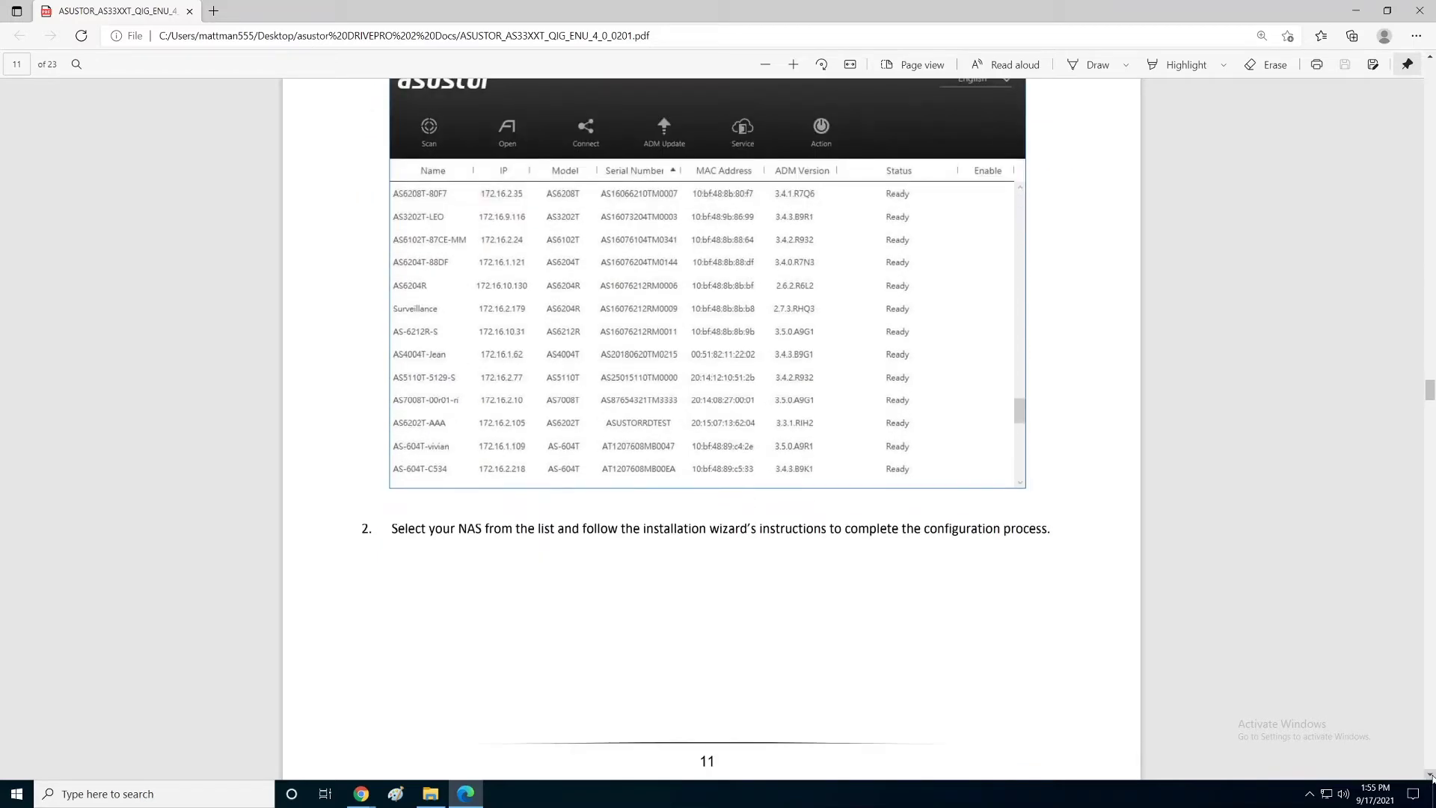
left_click_drag(706, 528, 826, 529)
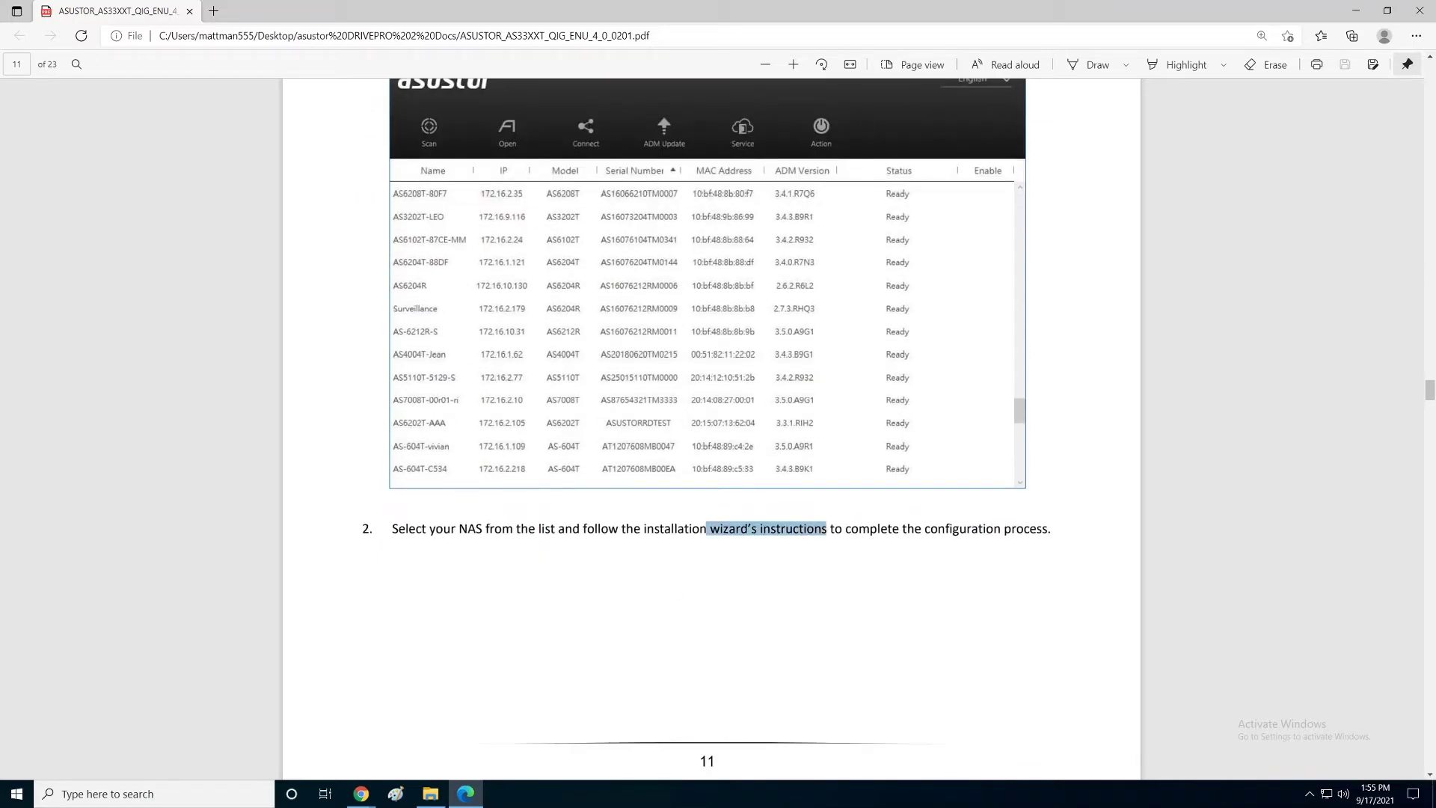
right_click(826, 536)
key("Escape")
Step: Scroll down to the Web Installation section on page 13
scroll(1429, 778, "down", 9)
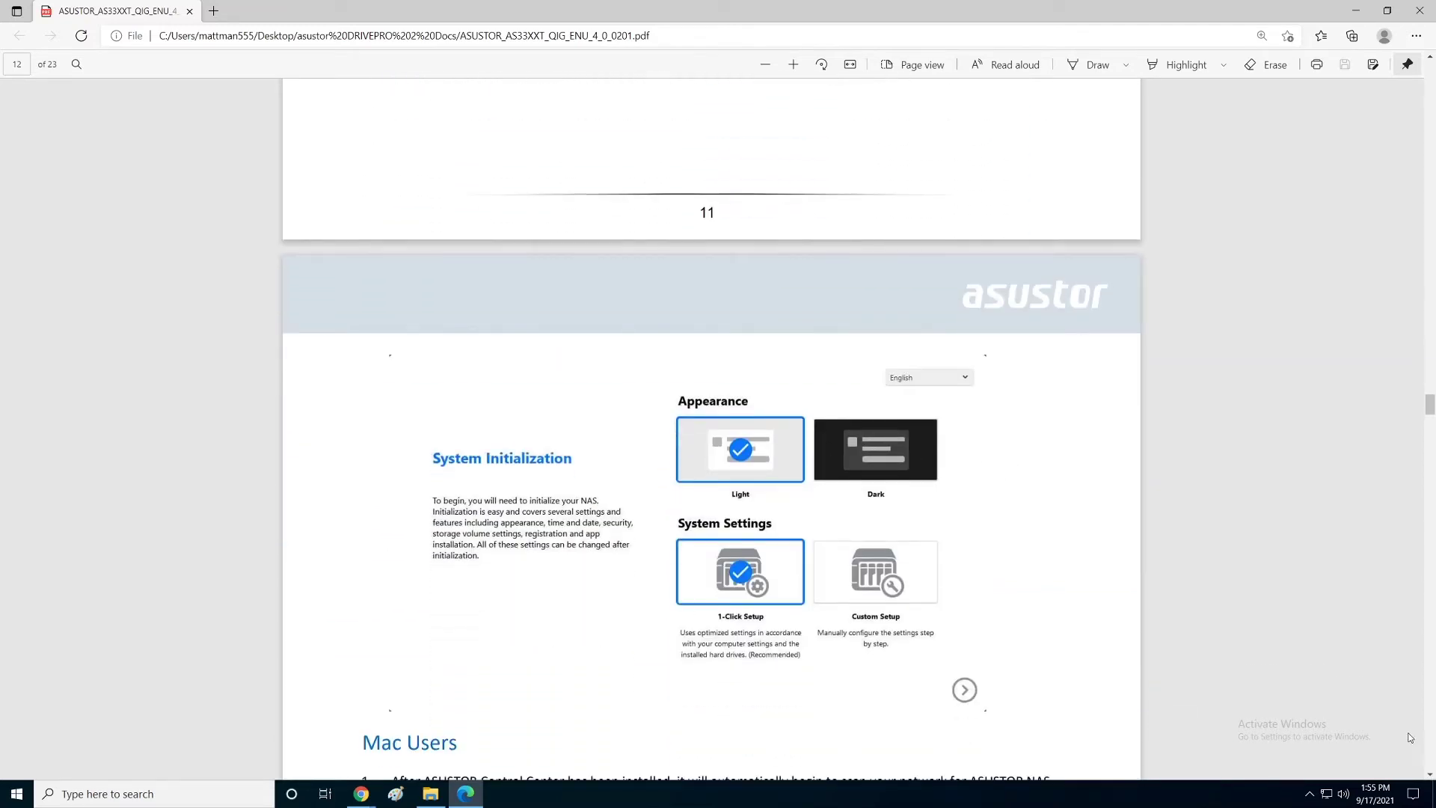
scroll(1429, 782, "down", 5)
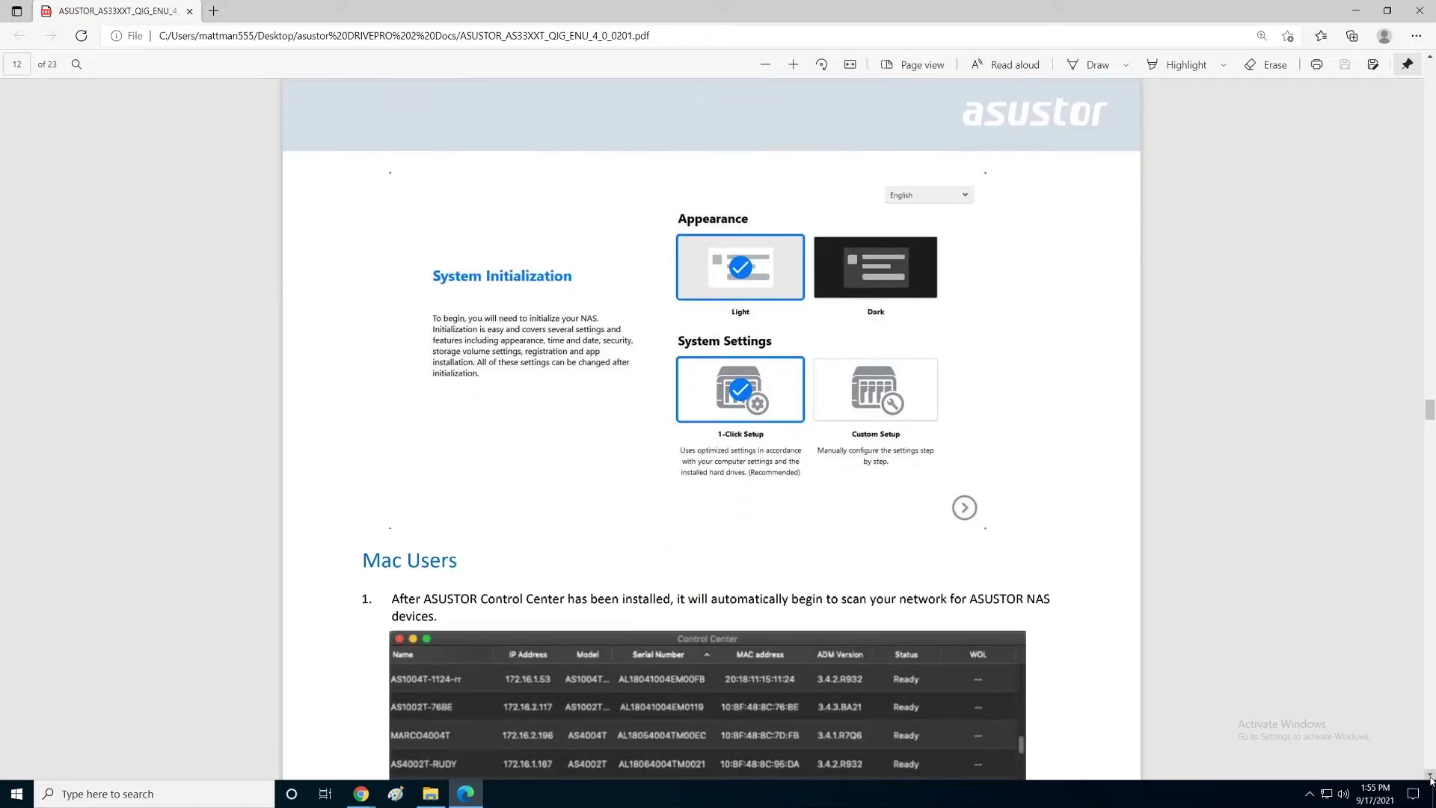
scroll(1430, 780, "down", 7)
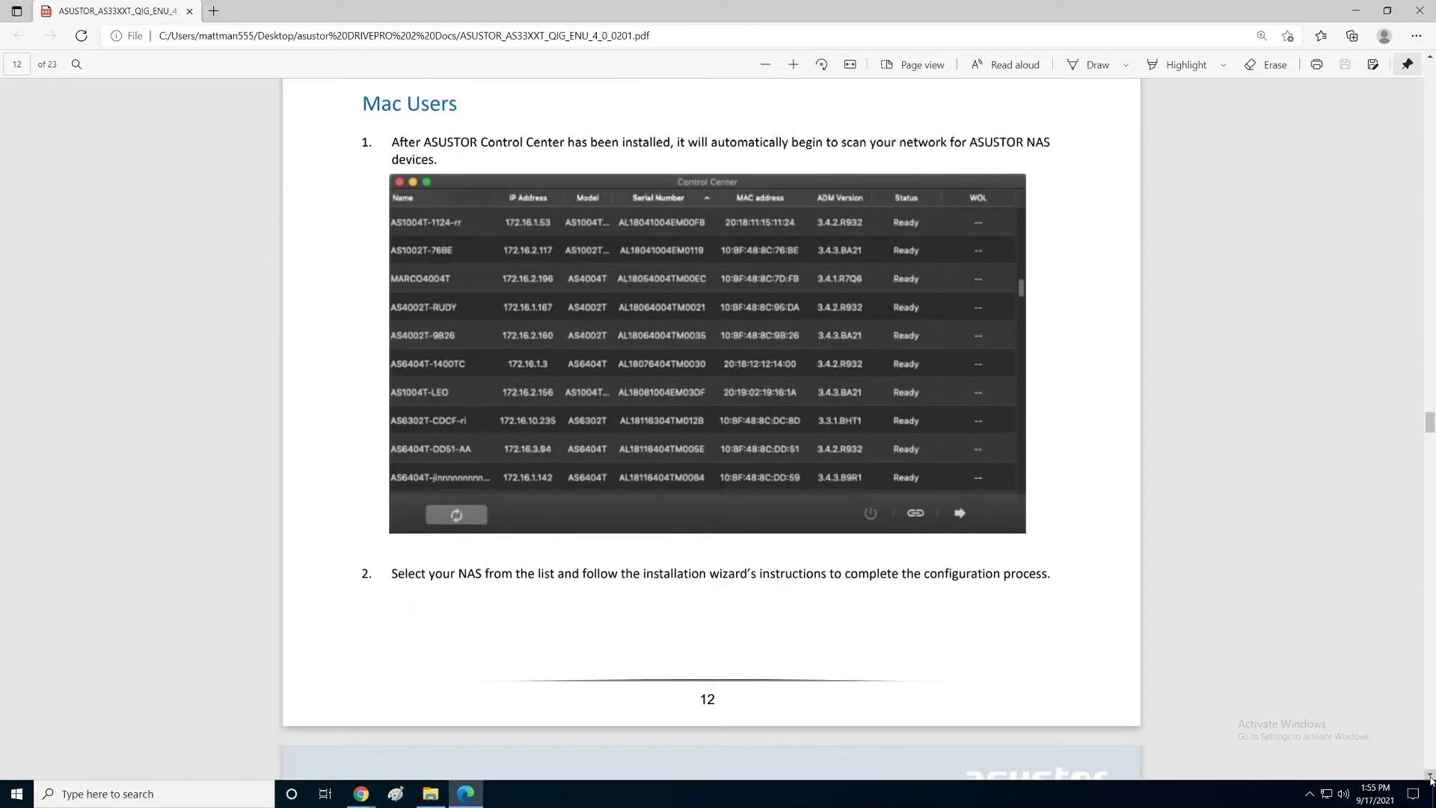
scroll(1429, 780, "down", 10)
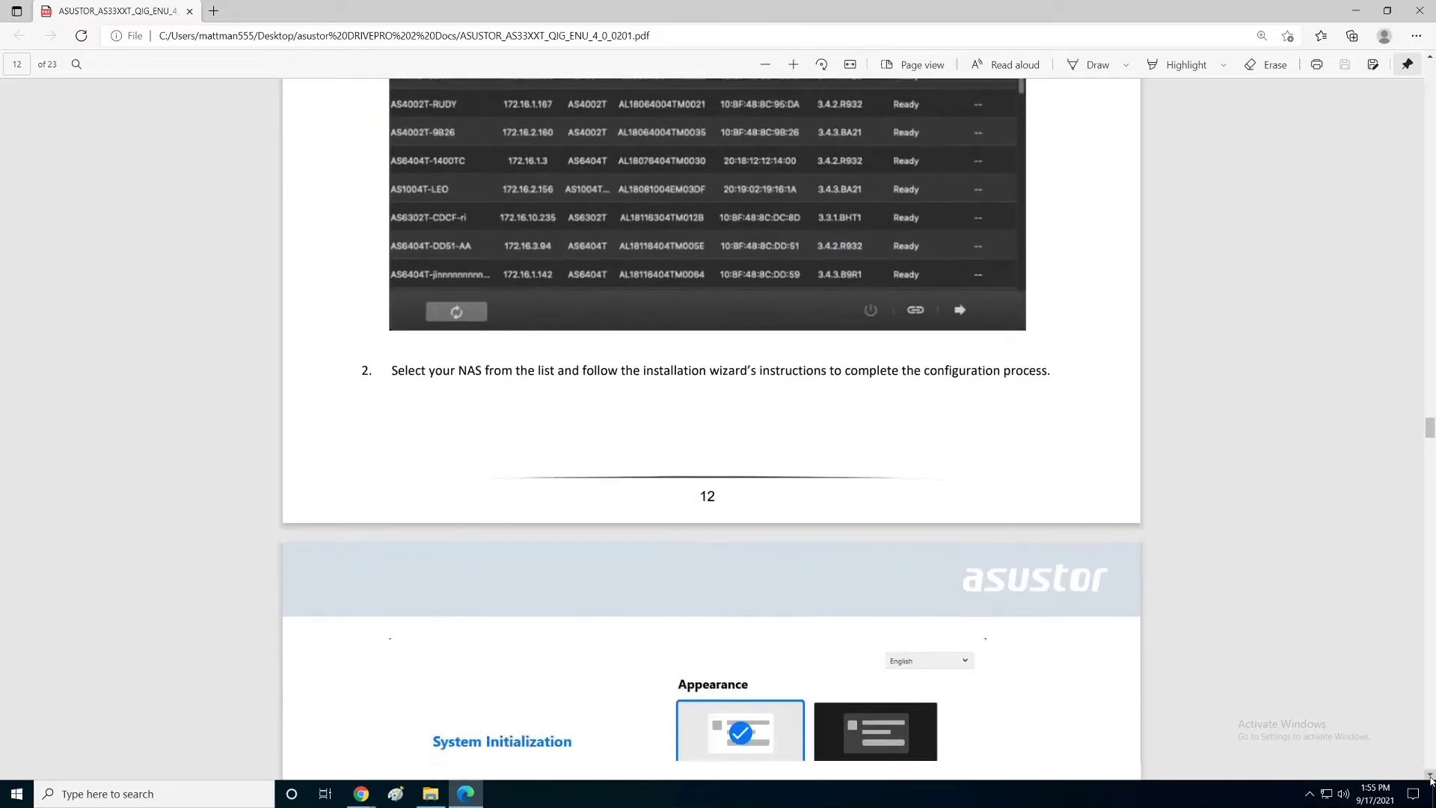
scroll(1430, 780, "down", 10)
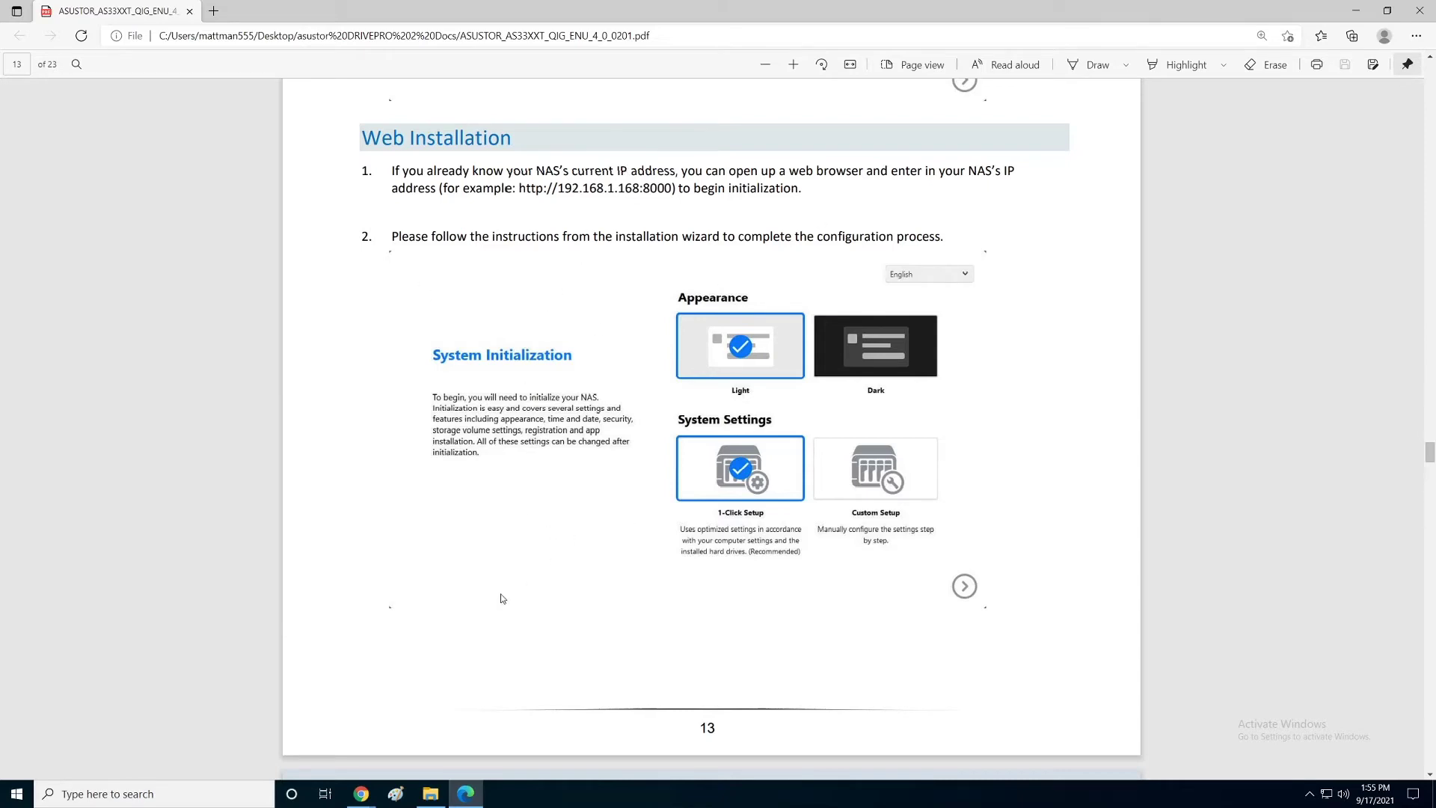
Step: Maximize the NAS setup window in Chrome and advance past the Welcome page to Update ADM
mouse_move(360, 798)
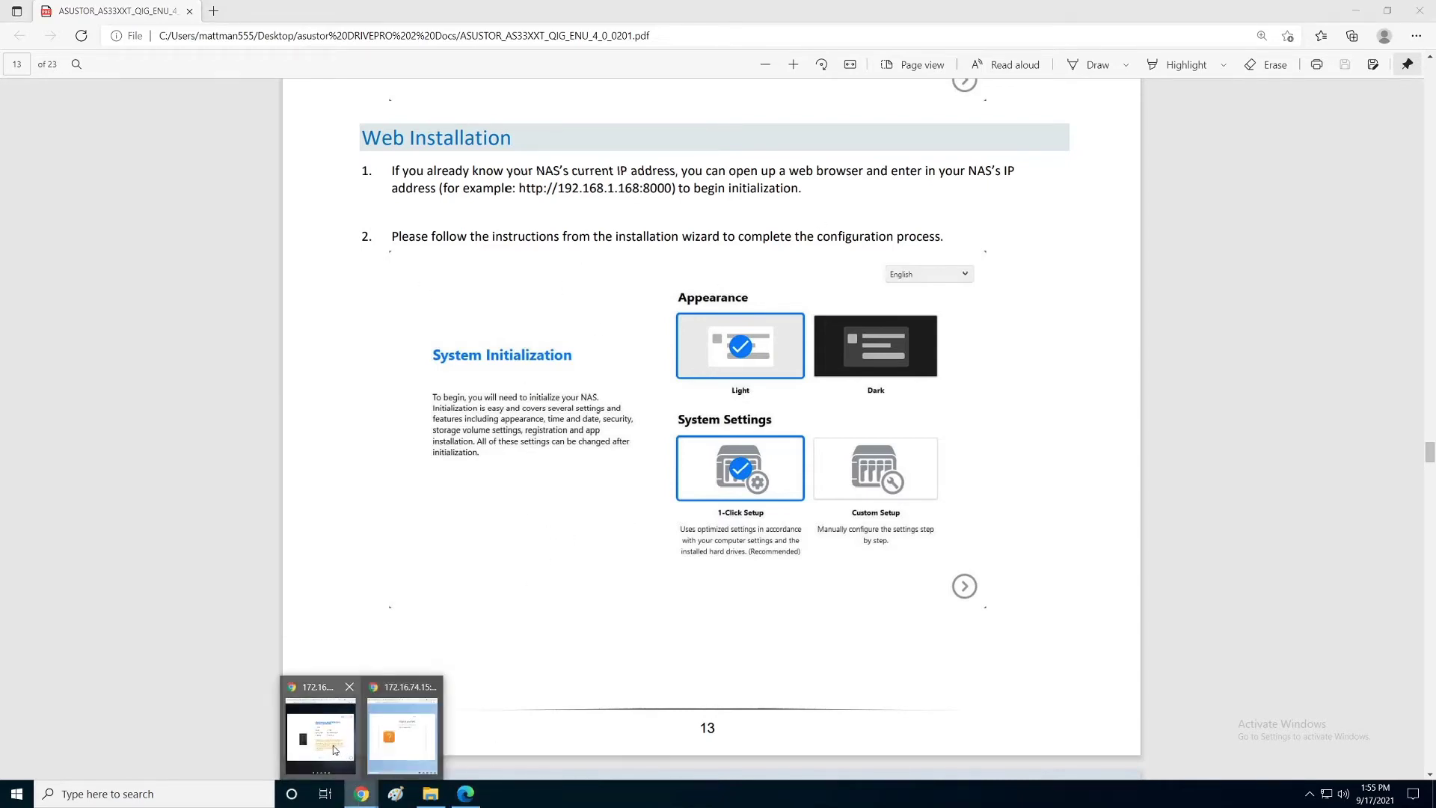
left_click(332, 745)
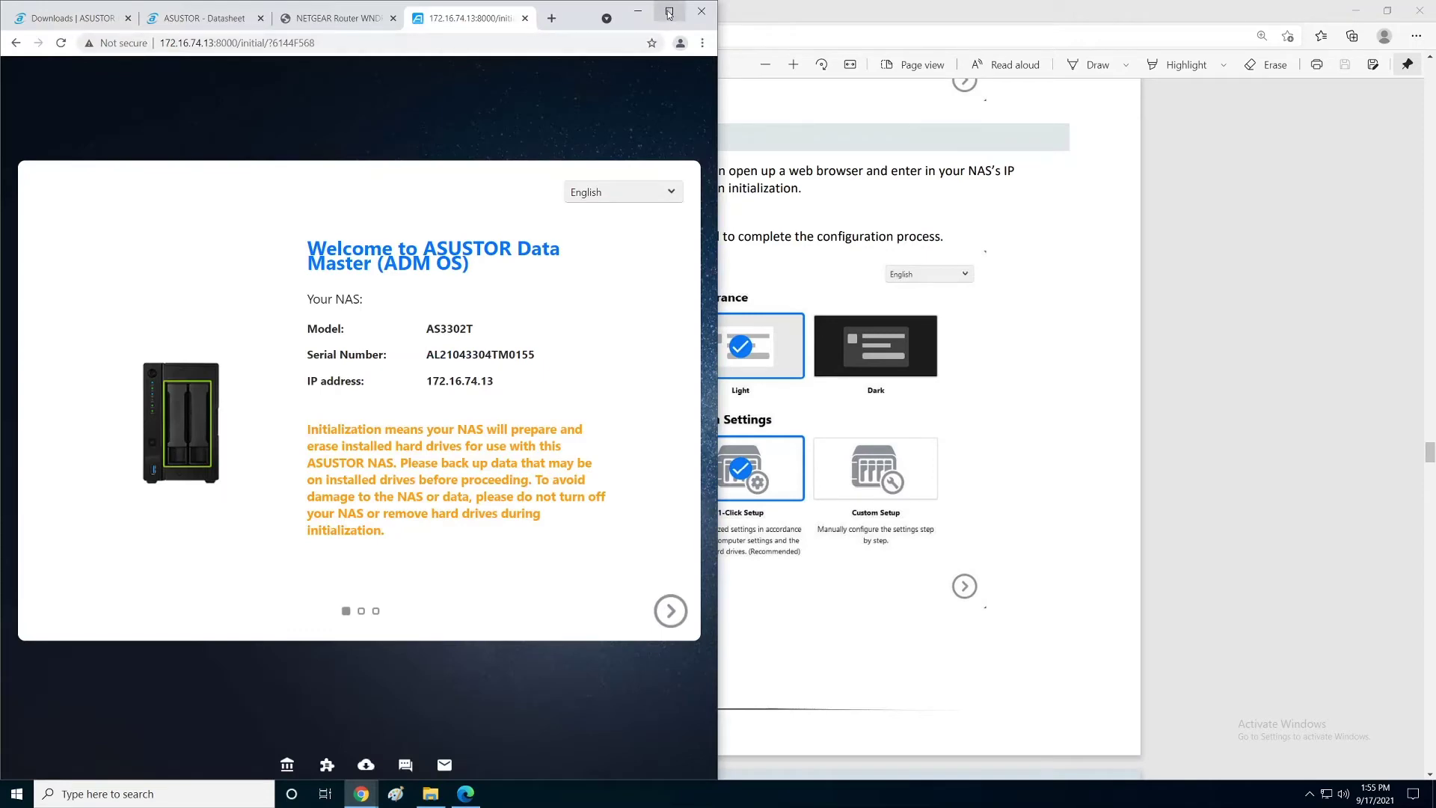
left_click(670, 11)
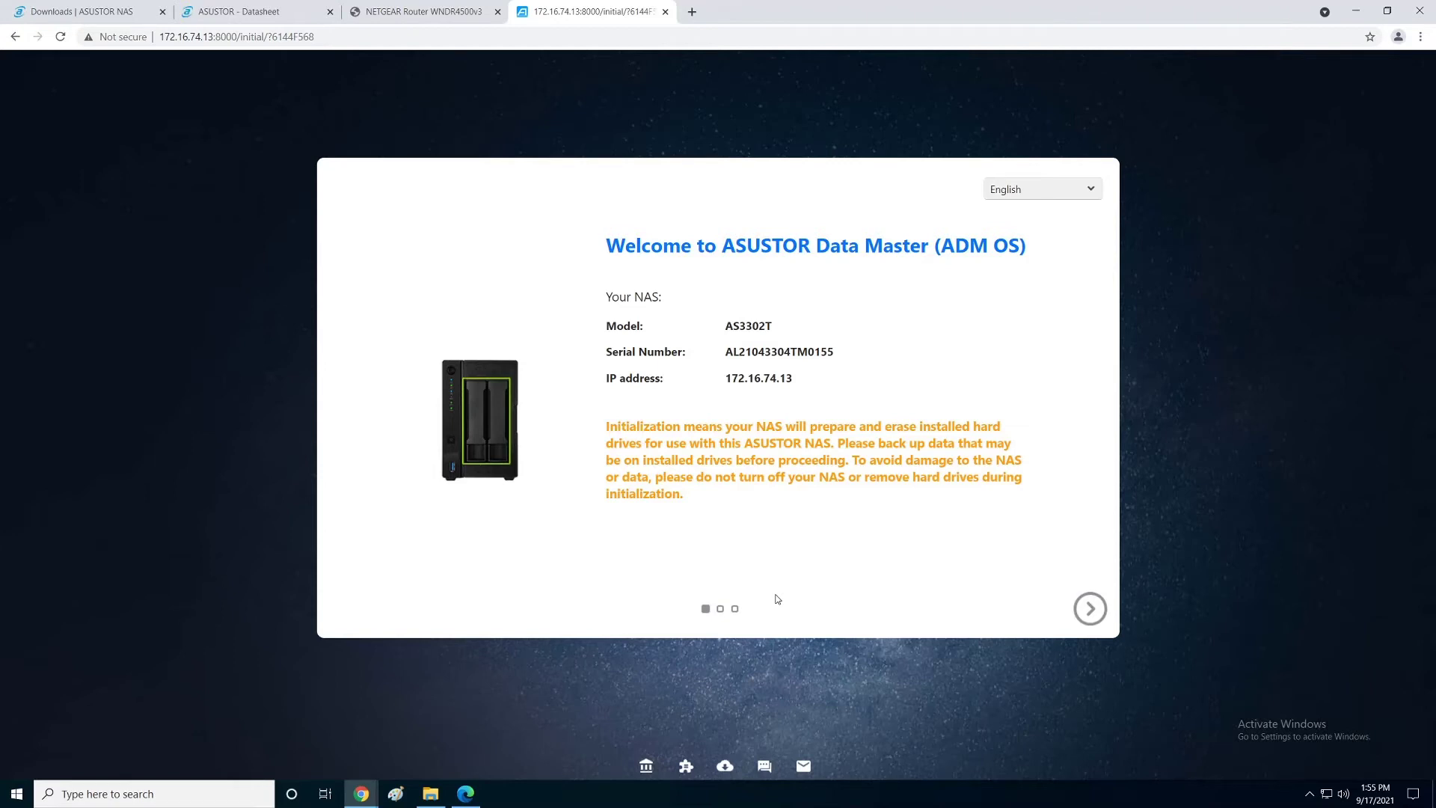
mouse_move(858, 427)
left_mouse_down()
mouse_move(831, 444)
mouse_move(848, 460)
left_mouse_up()
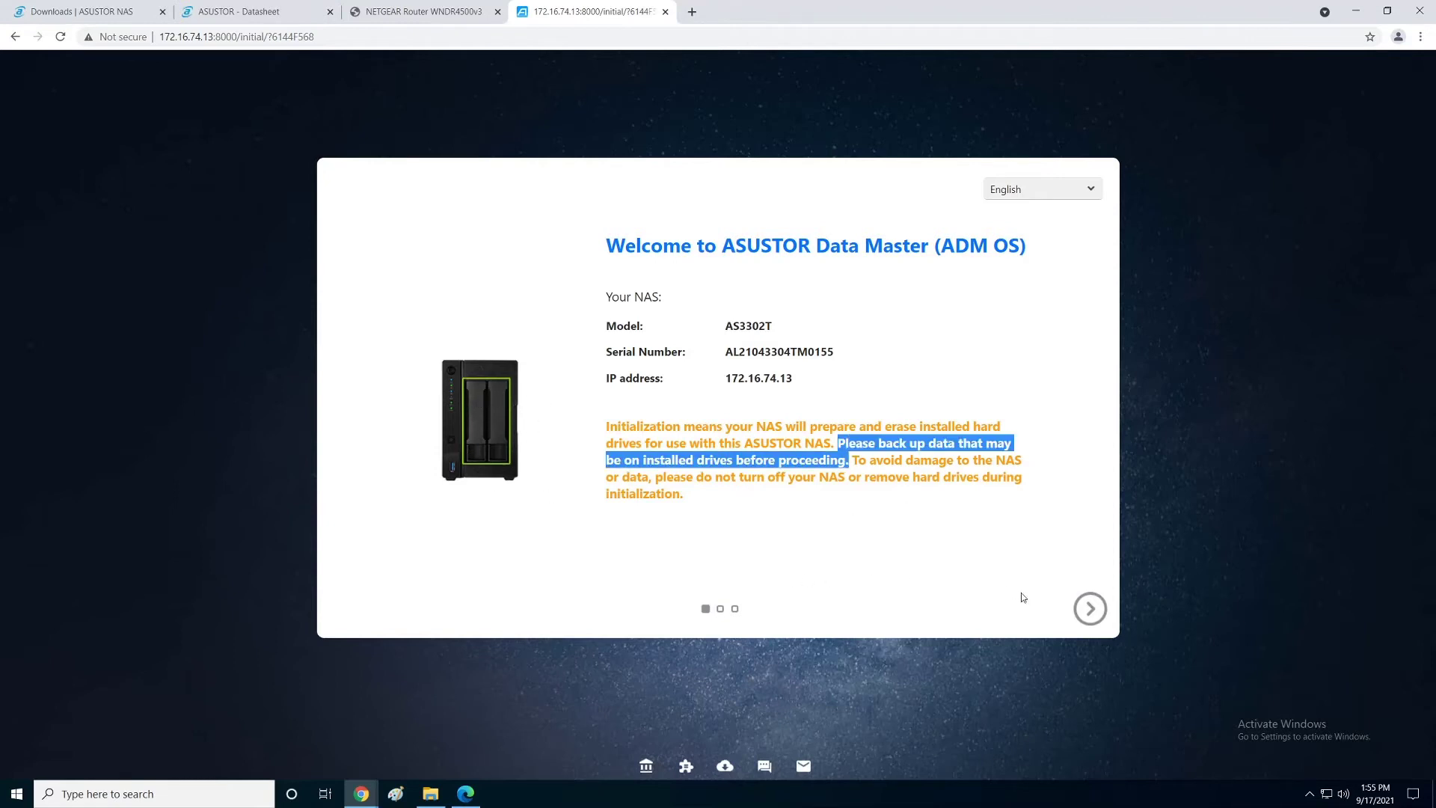
left_click(1090, 610)
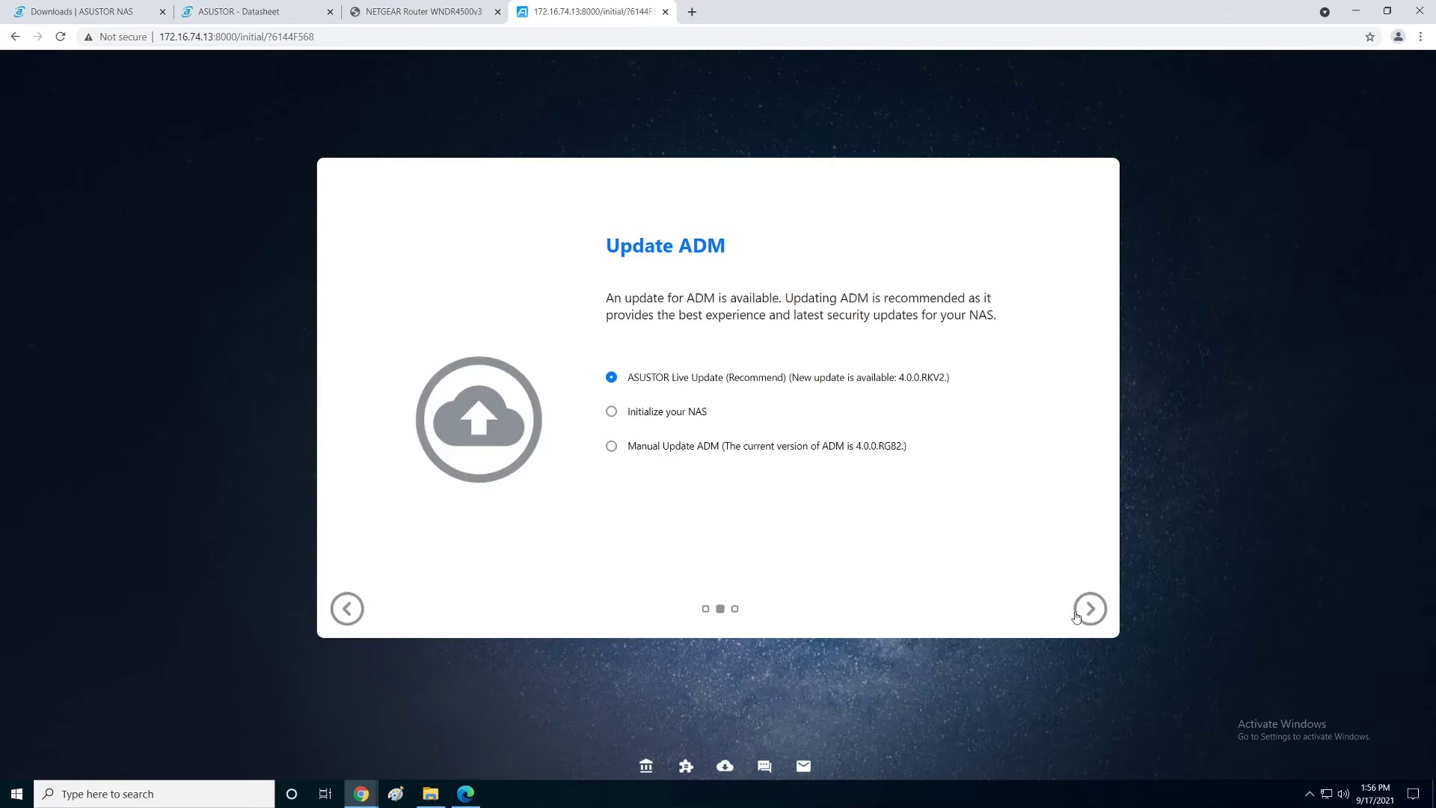
Step: Run the ASUSTOR Live Update from ADM 4.0.0.RG82 to 4.0.0.RKV2
left_click(1077, 615)
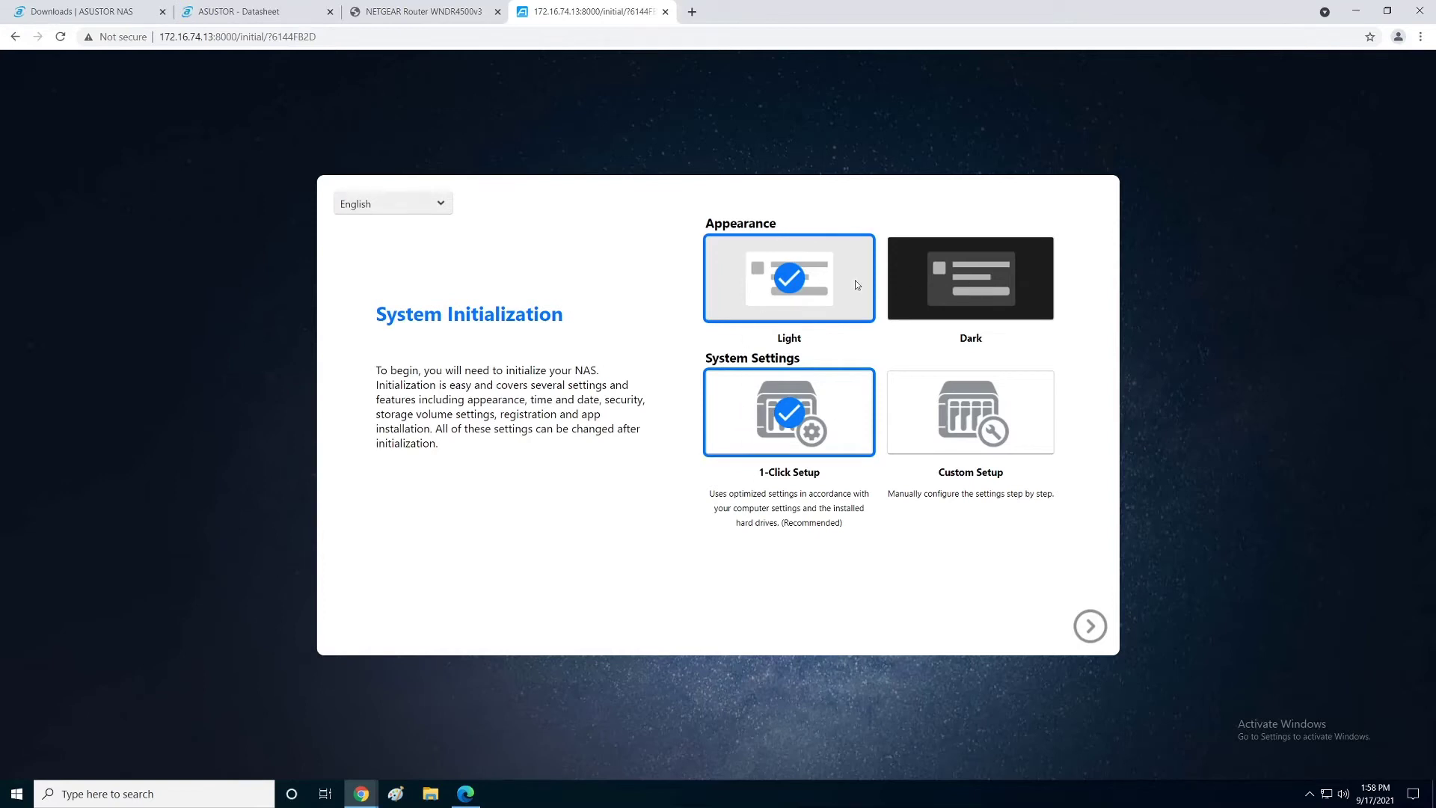
Step: Pick Dark appearance and Custom Setup instead of Light and 1-Click Setup, then continue
left_click(959, 289)
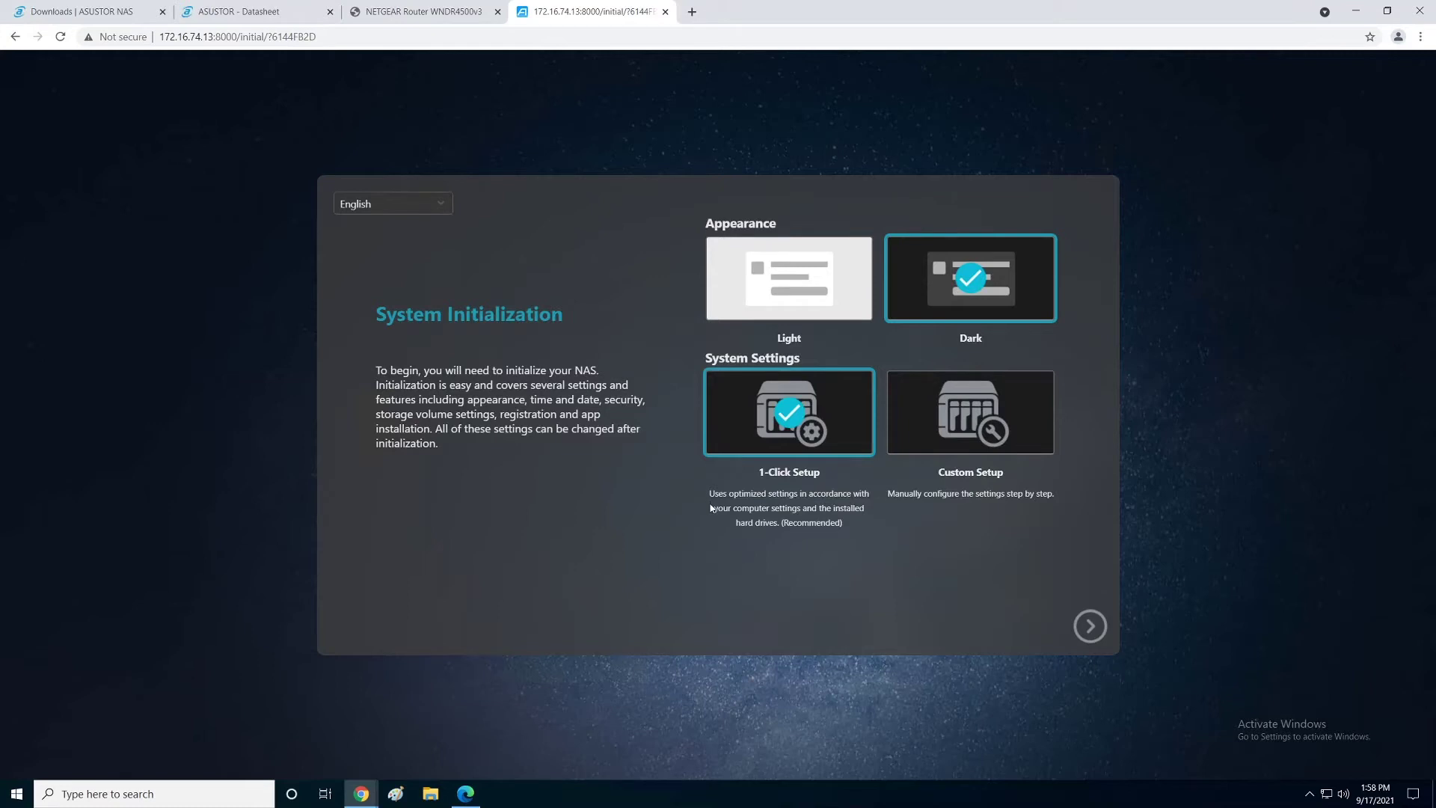
left_click_drag(846, 526, 708, 496)
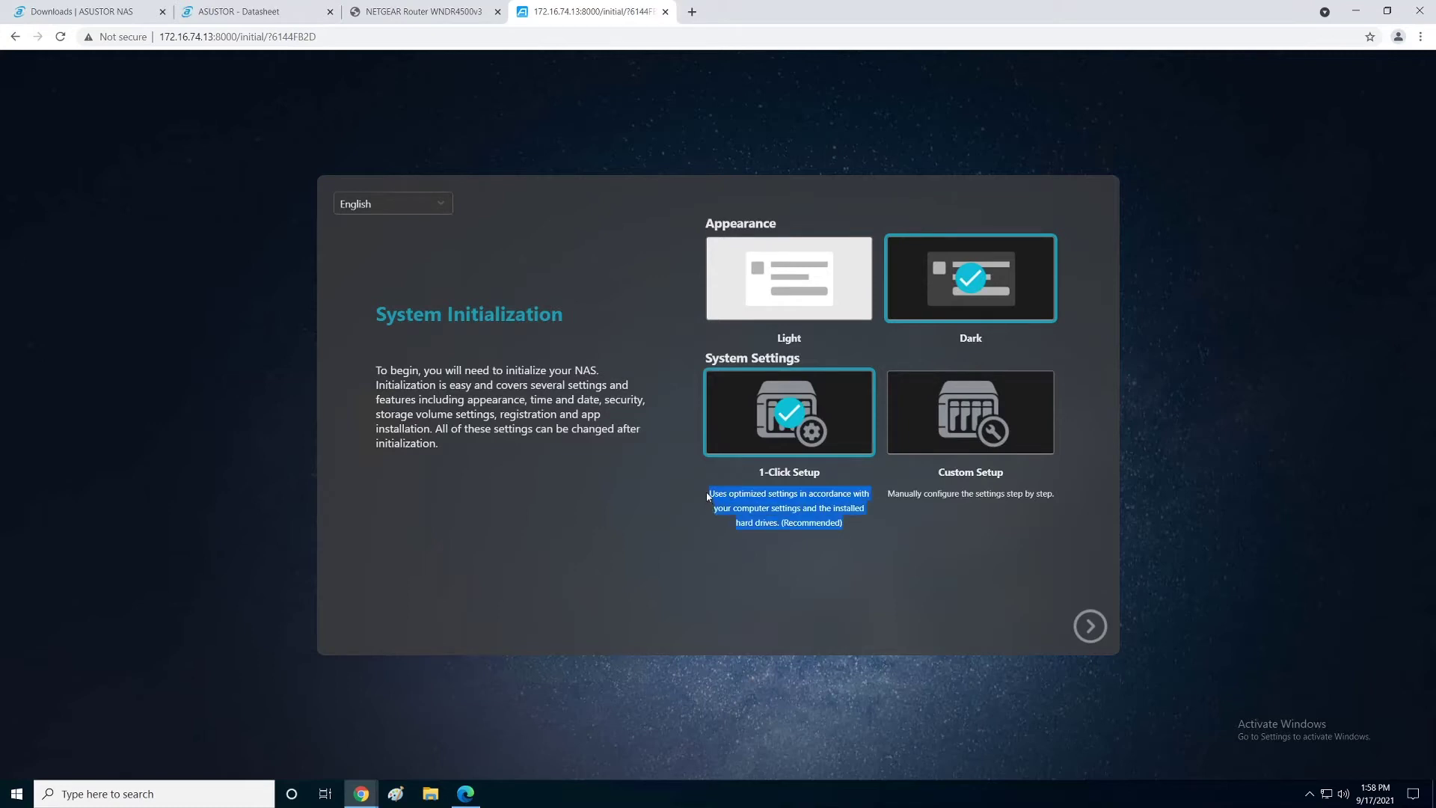
left_click_drag(887, 493, 1061, 482)
left_click(986, 432)
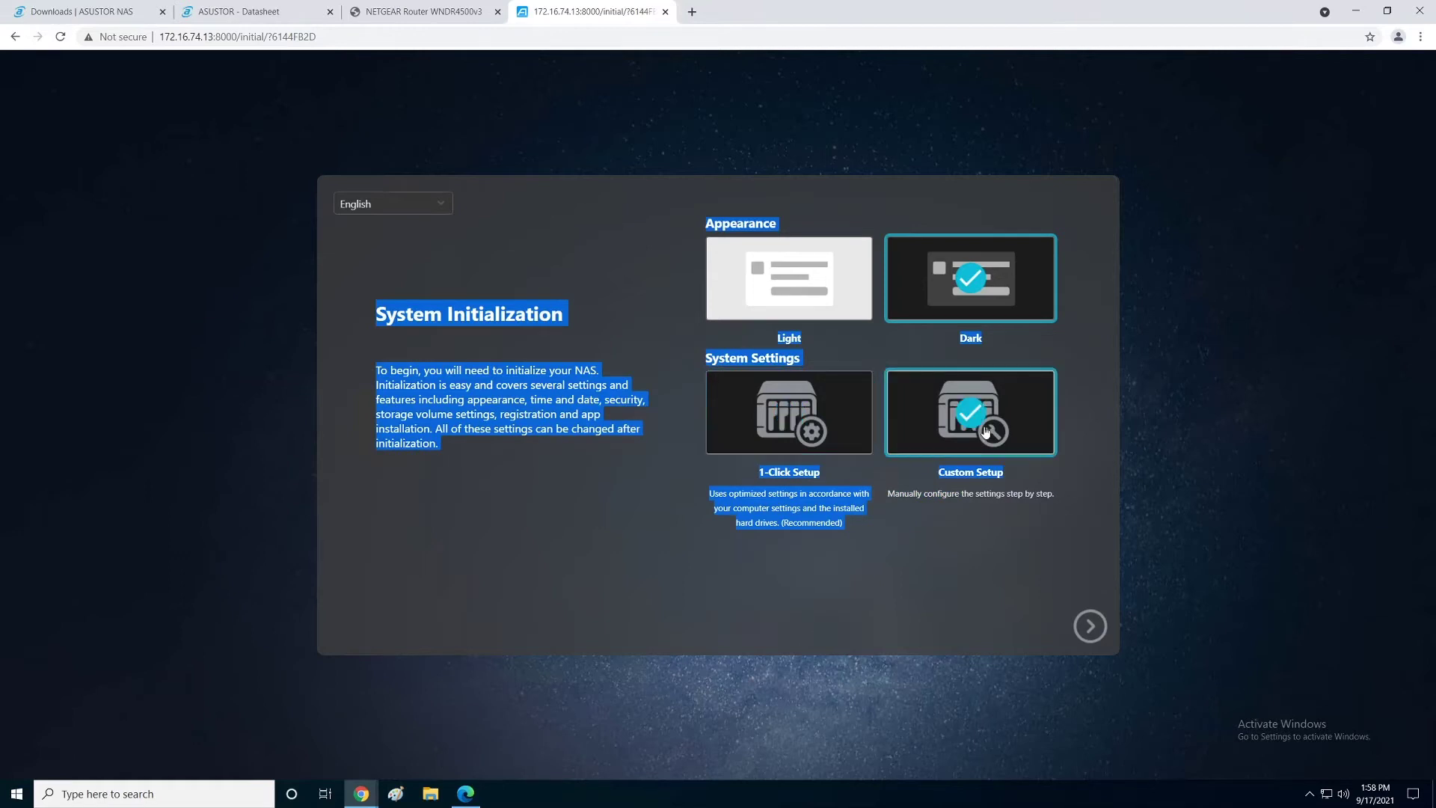
left_click(952, 632)
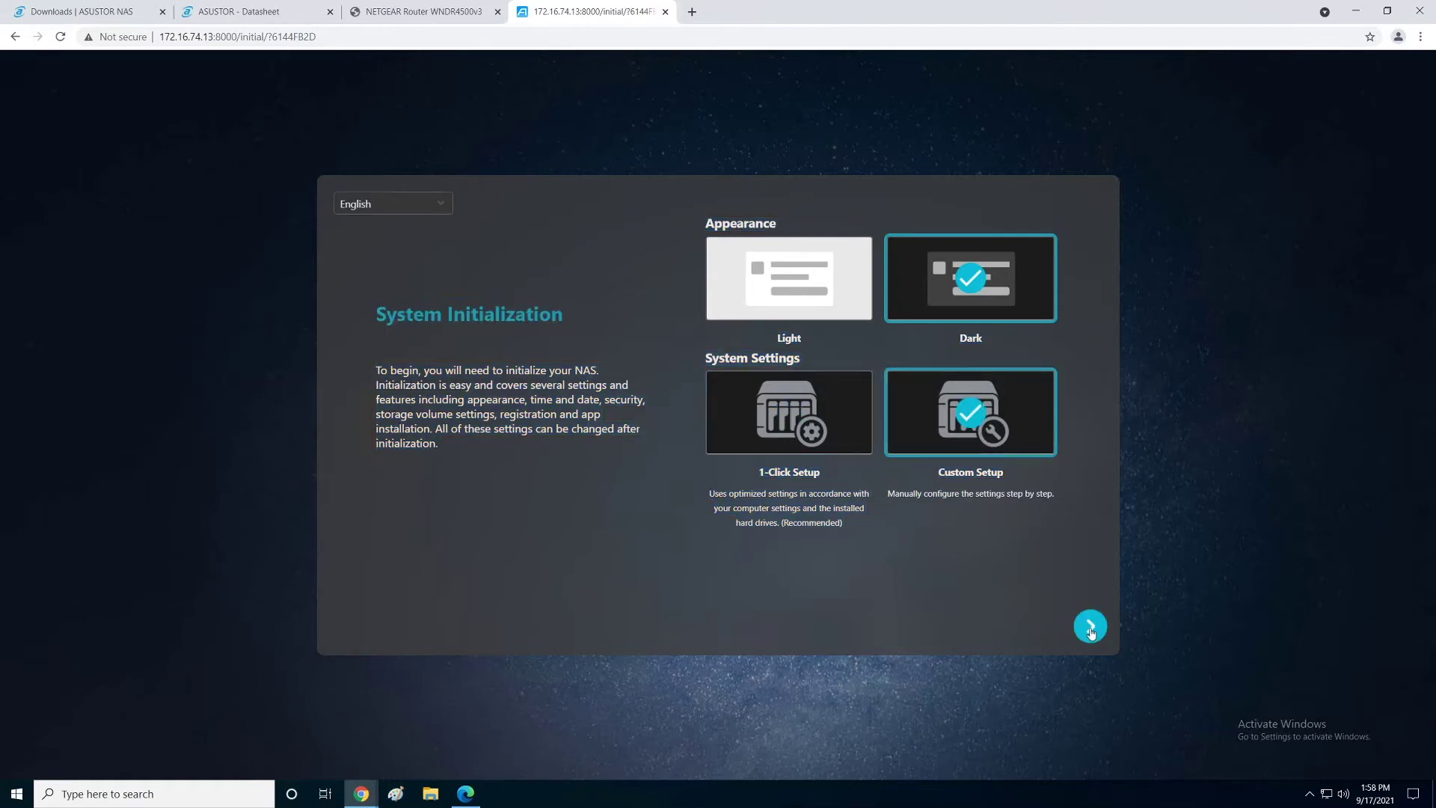
left_click(1088, 626)
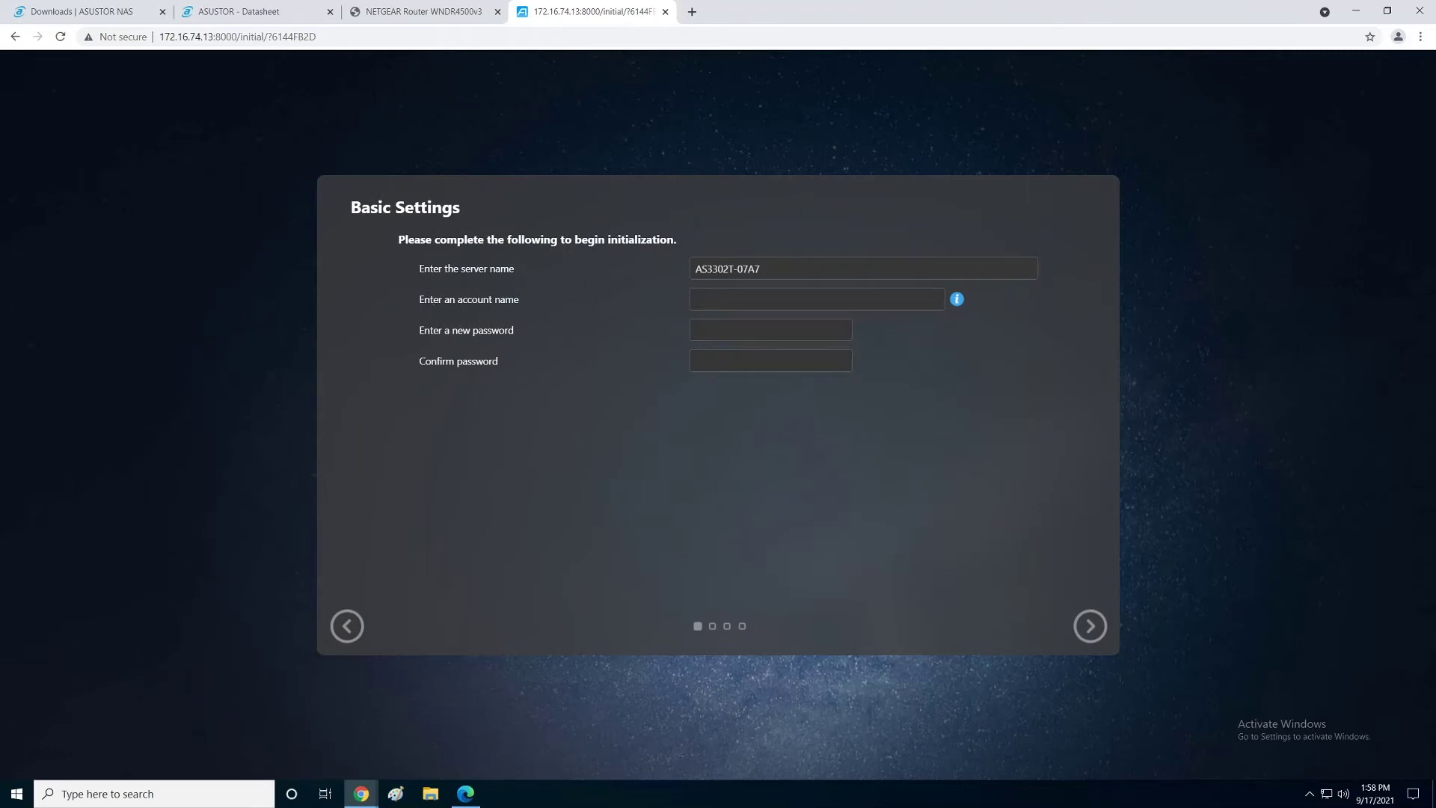
Step: Enter the admin account name and a new password with its confirmation, then go to Date & Time
key("Tab")
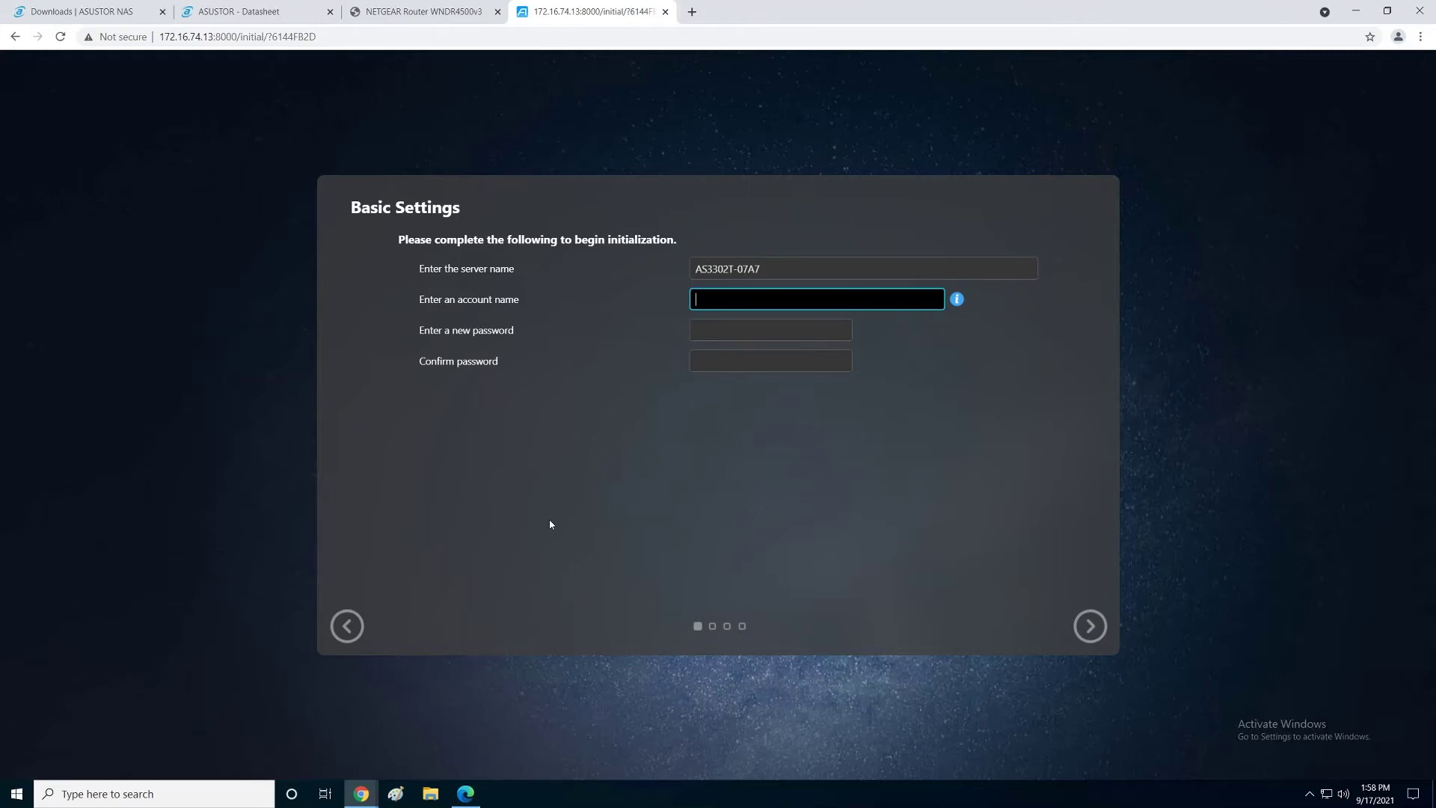
type("vmexplorer")
key("Tab")
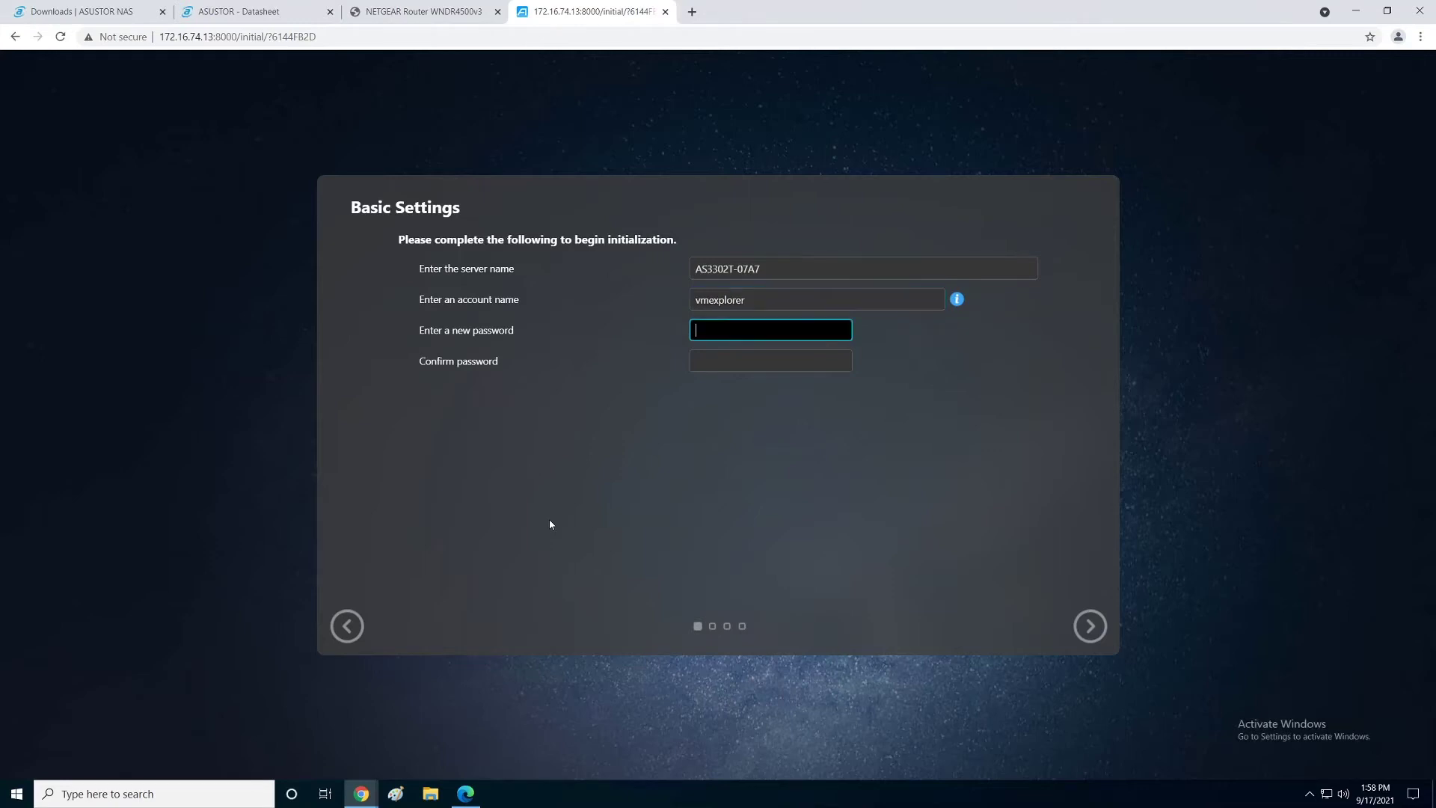
type("****")
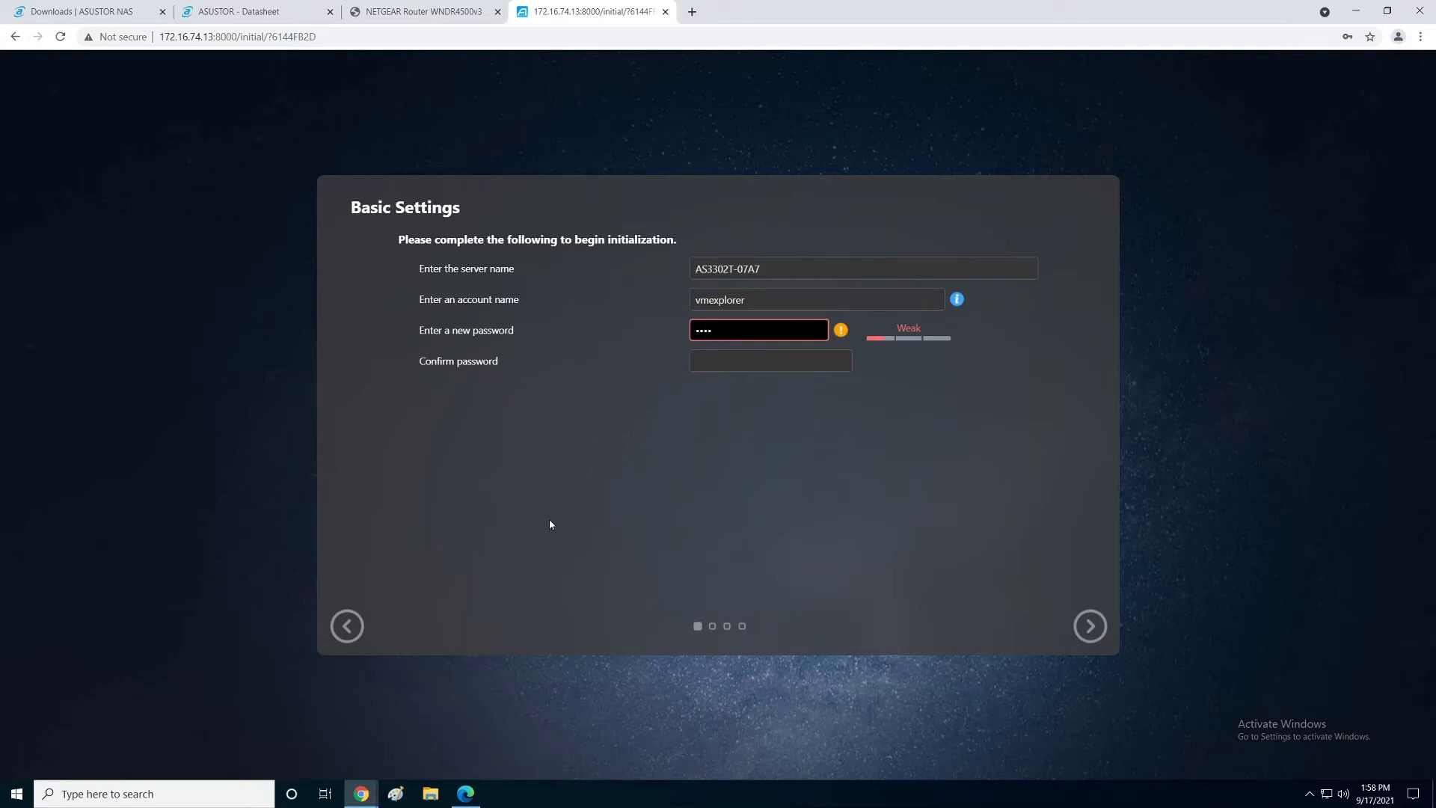
type("******")
key("Tab")
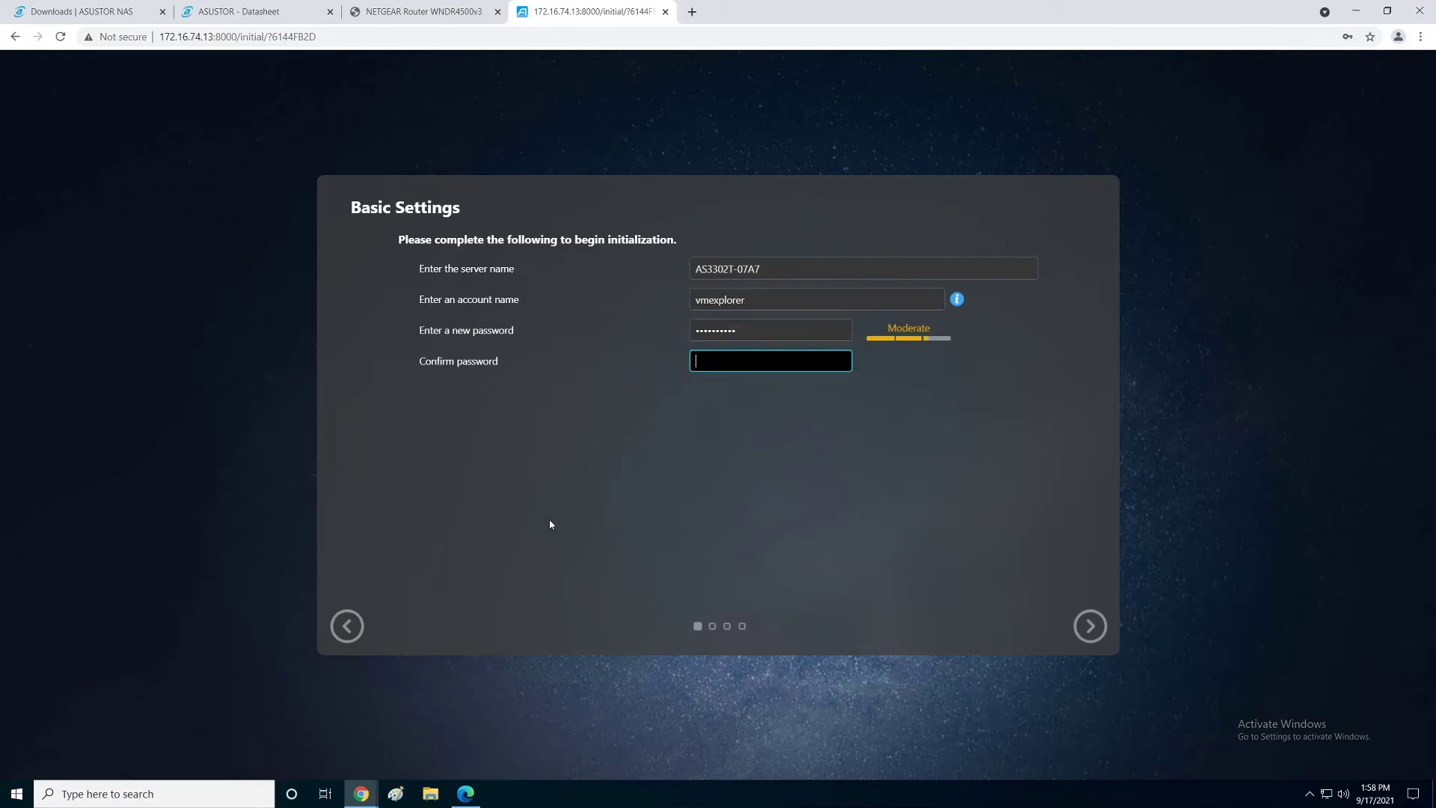
type("**********")
left_click(992, 557)
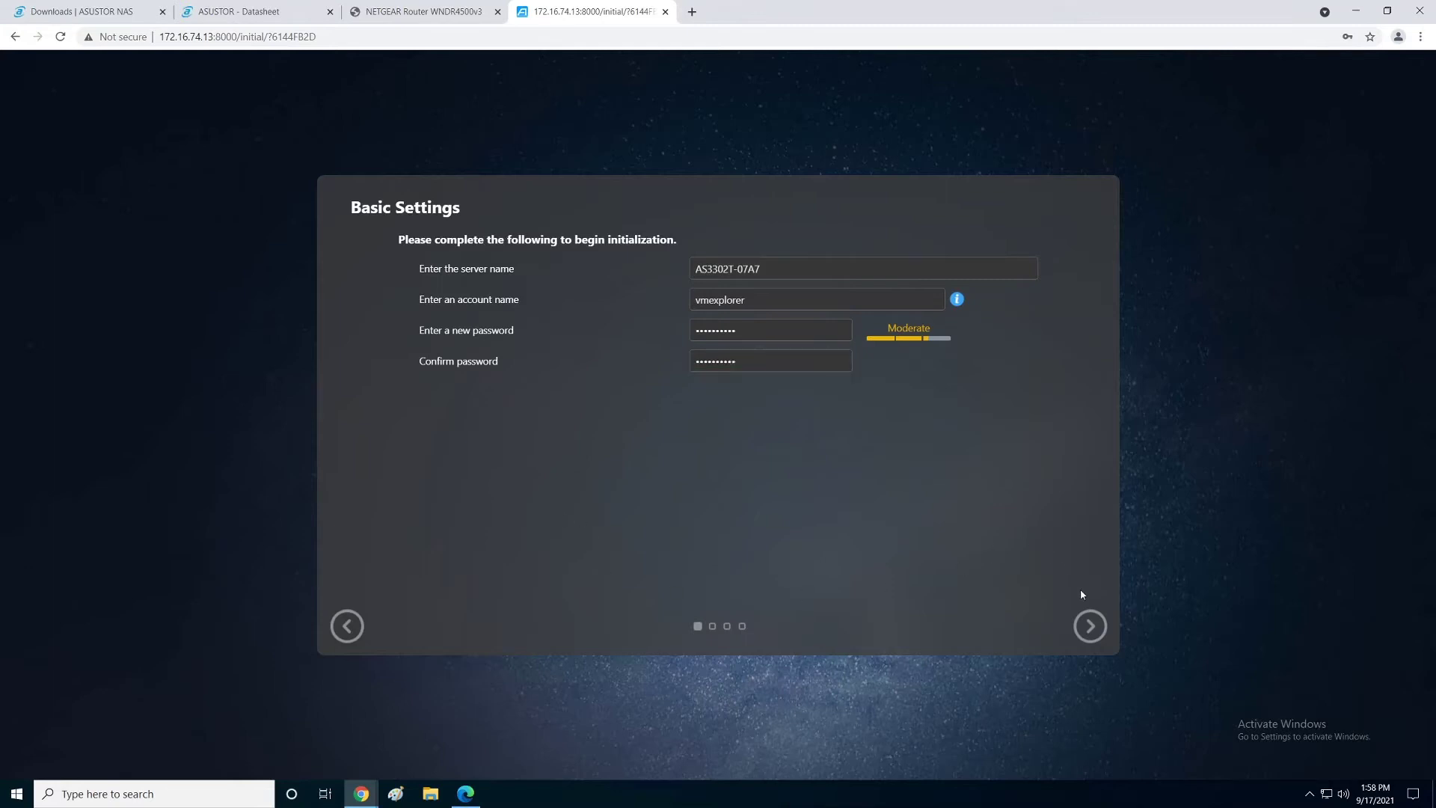
left_click(1086, 629)
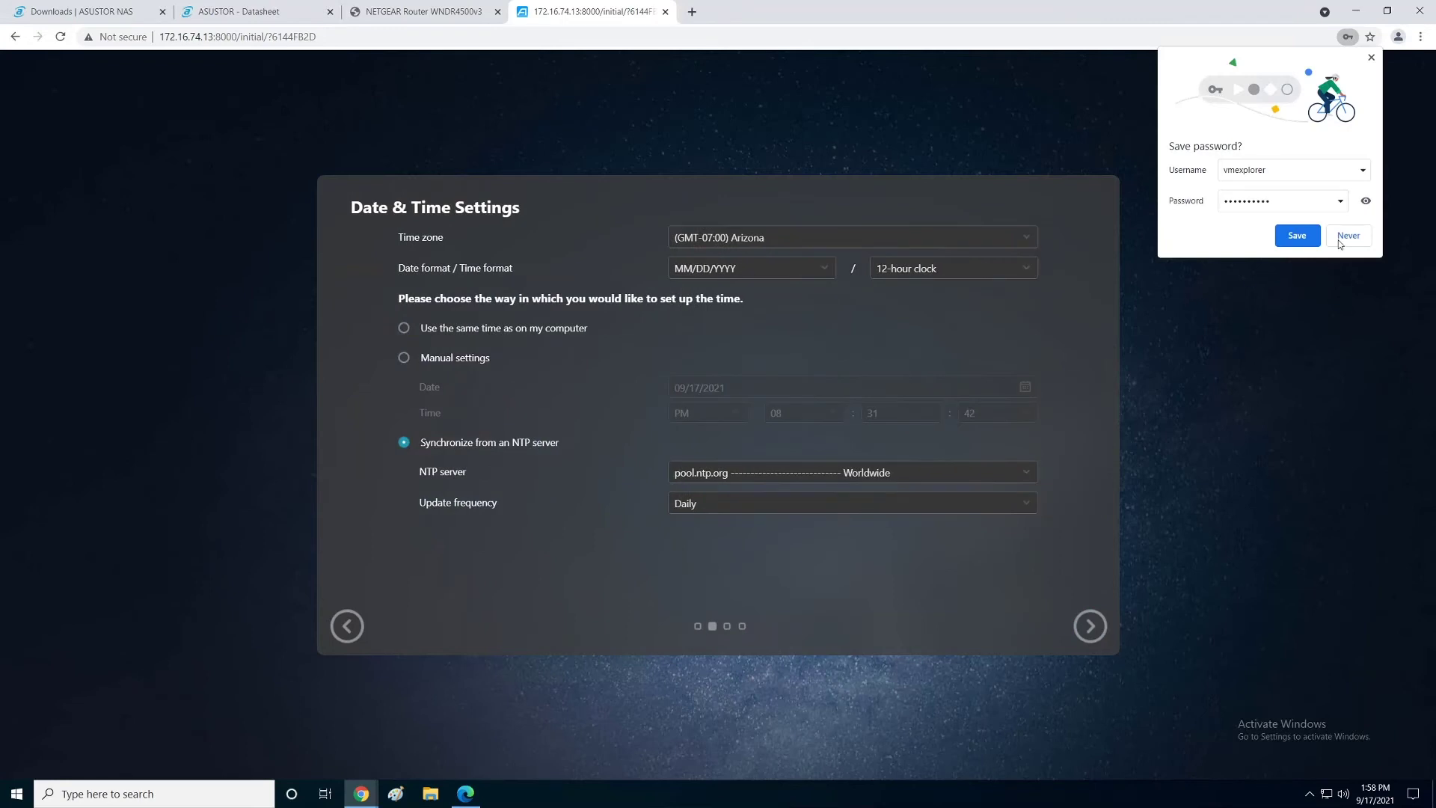
Step: Decline Chrome's password save and keep Worldwide pool.ntp.org with daily sync before continuing
left_click(1340, 241)
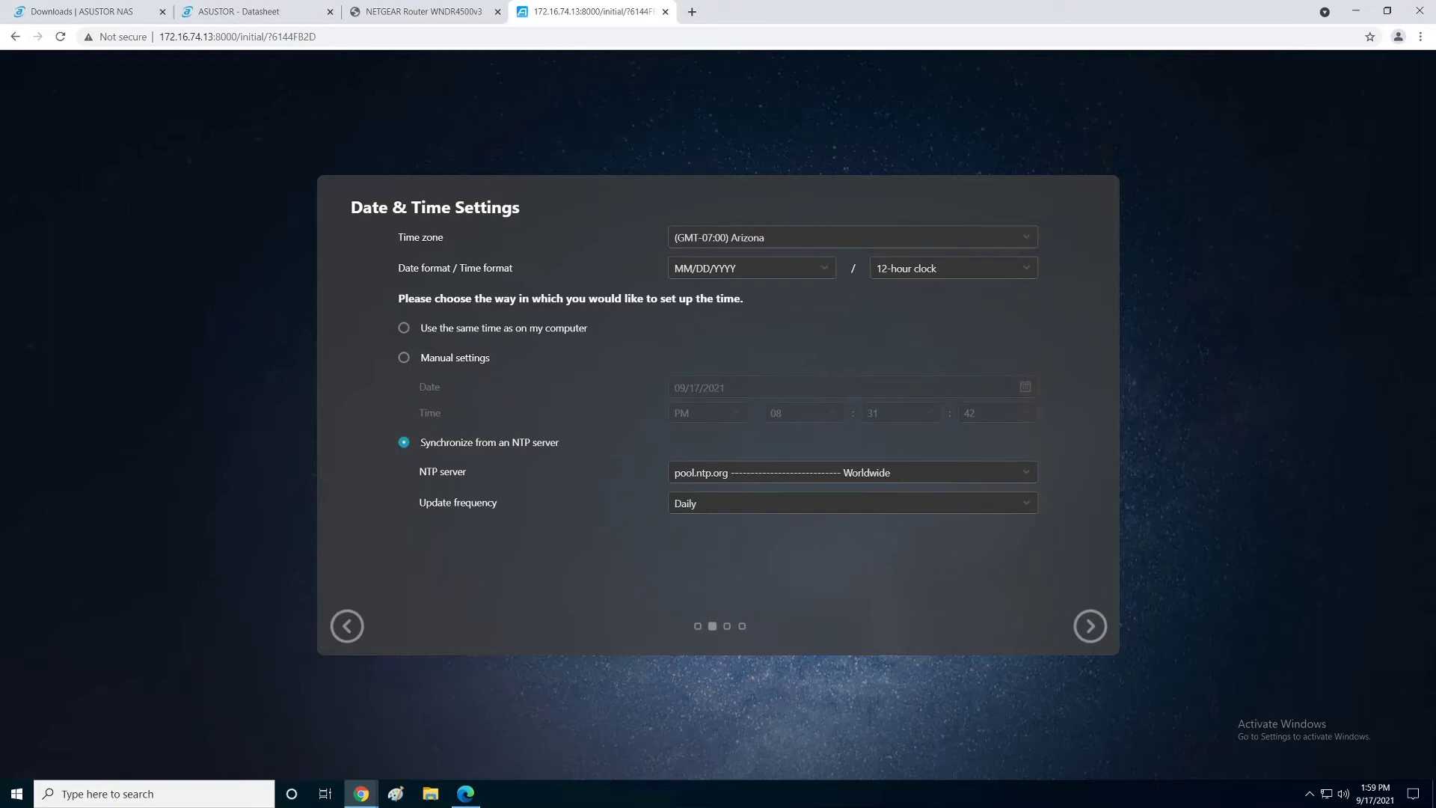
left_click(1022, 476)
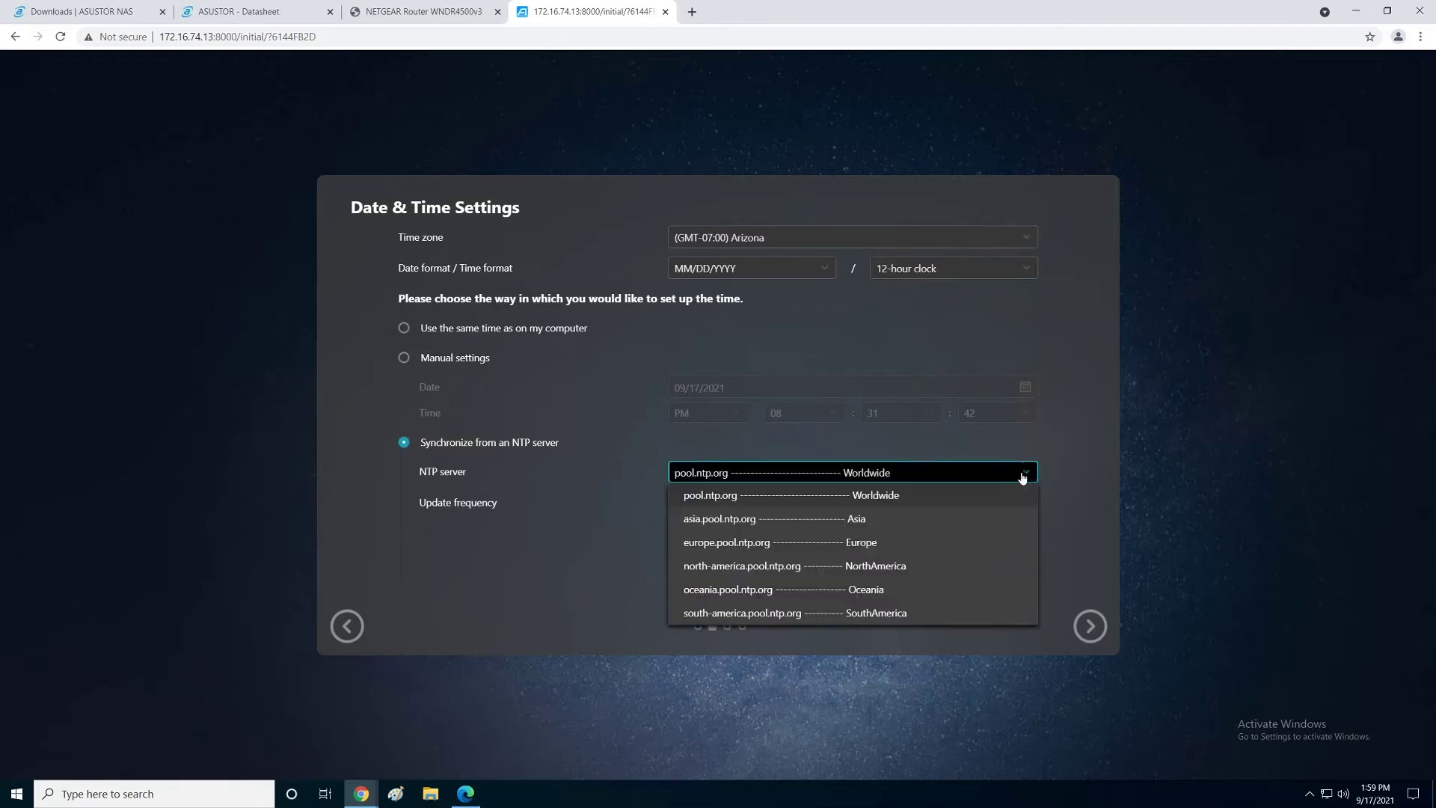
left_click(1022, 477)
left_click(1027, 507)
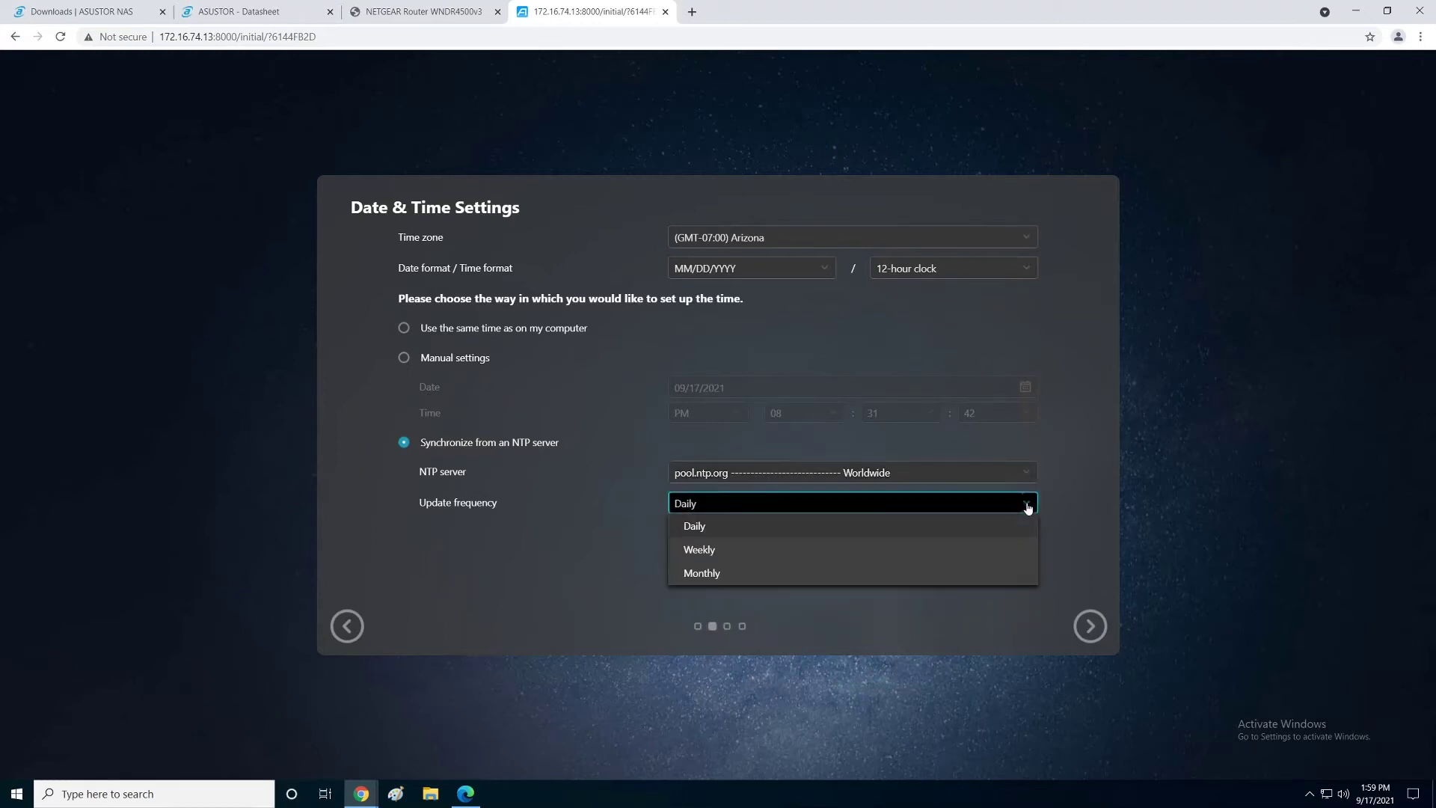
left_click(1027, 508)
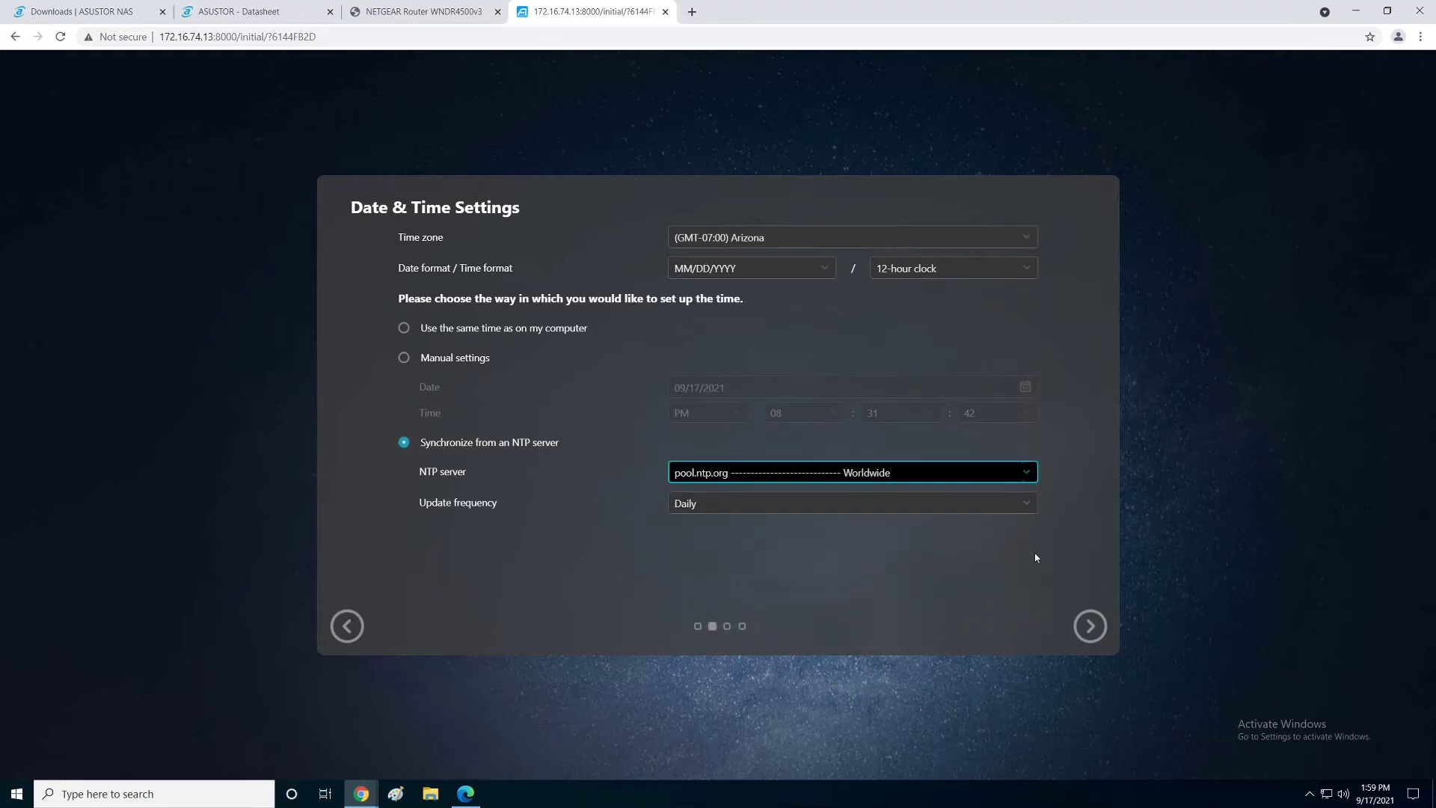
left_click(1092, 628)
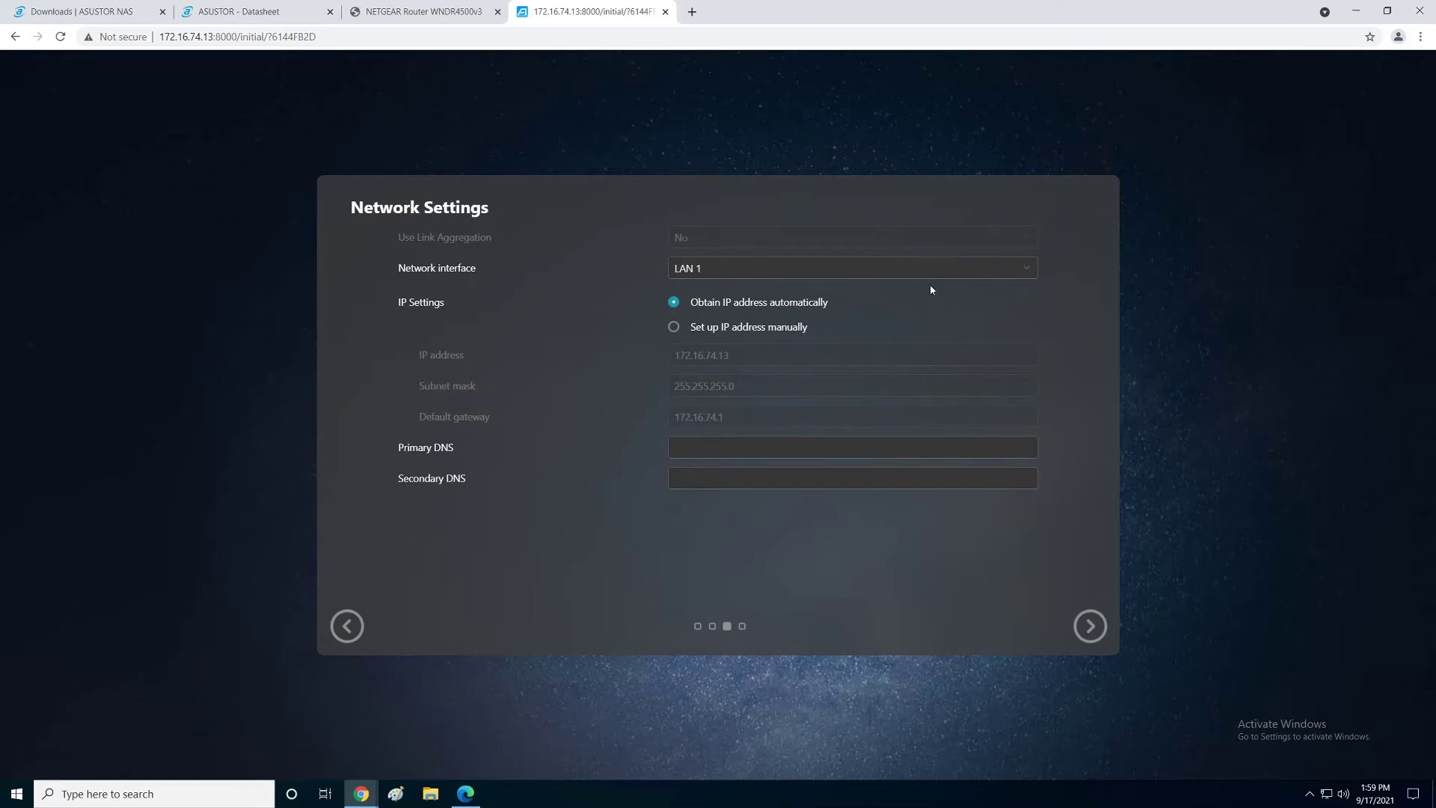
Step: Keep LAN 1 as the network interface and continue to Volume Settings
left_click(852, 268)
key("Return")
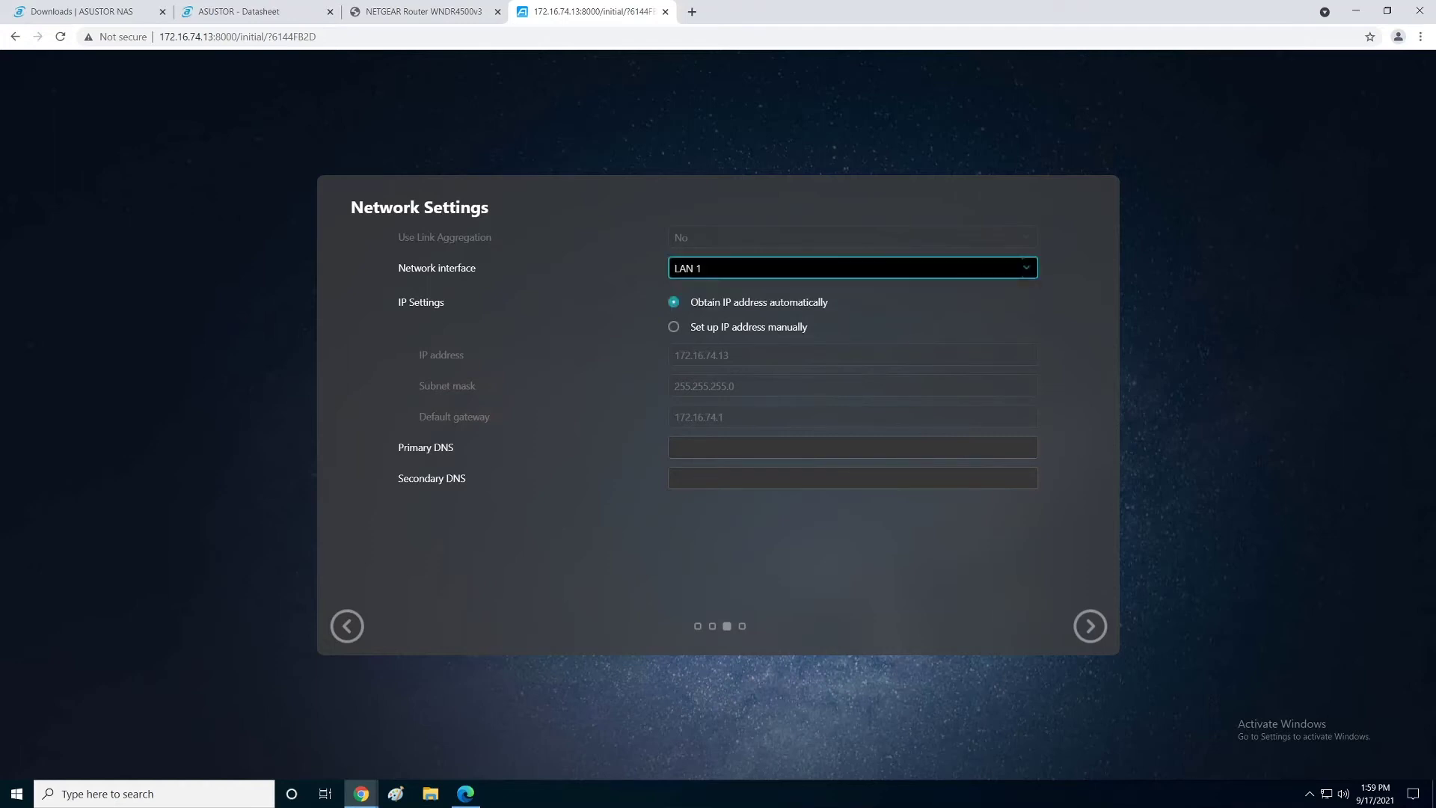
left_click(1089, 627)
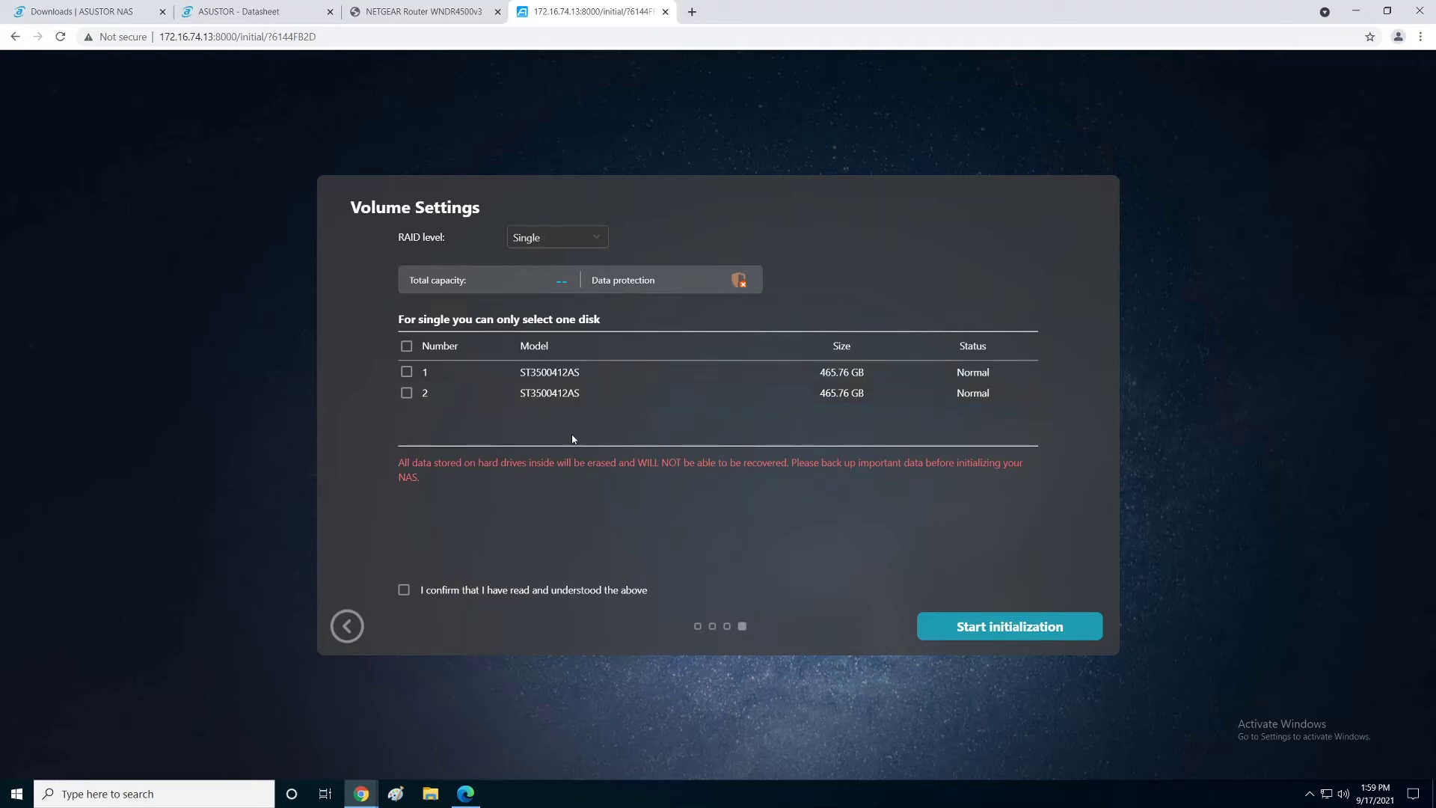
Step: Set RAID 1 across both ST3500412AS drives, confirm the erase warning, and start initialization
left_click(406, 346)
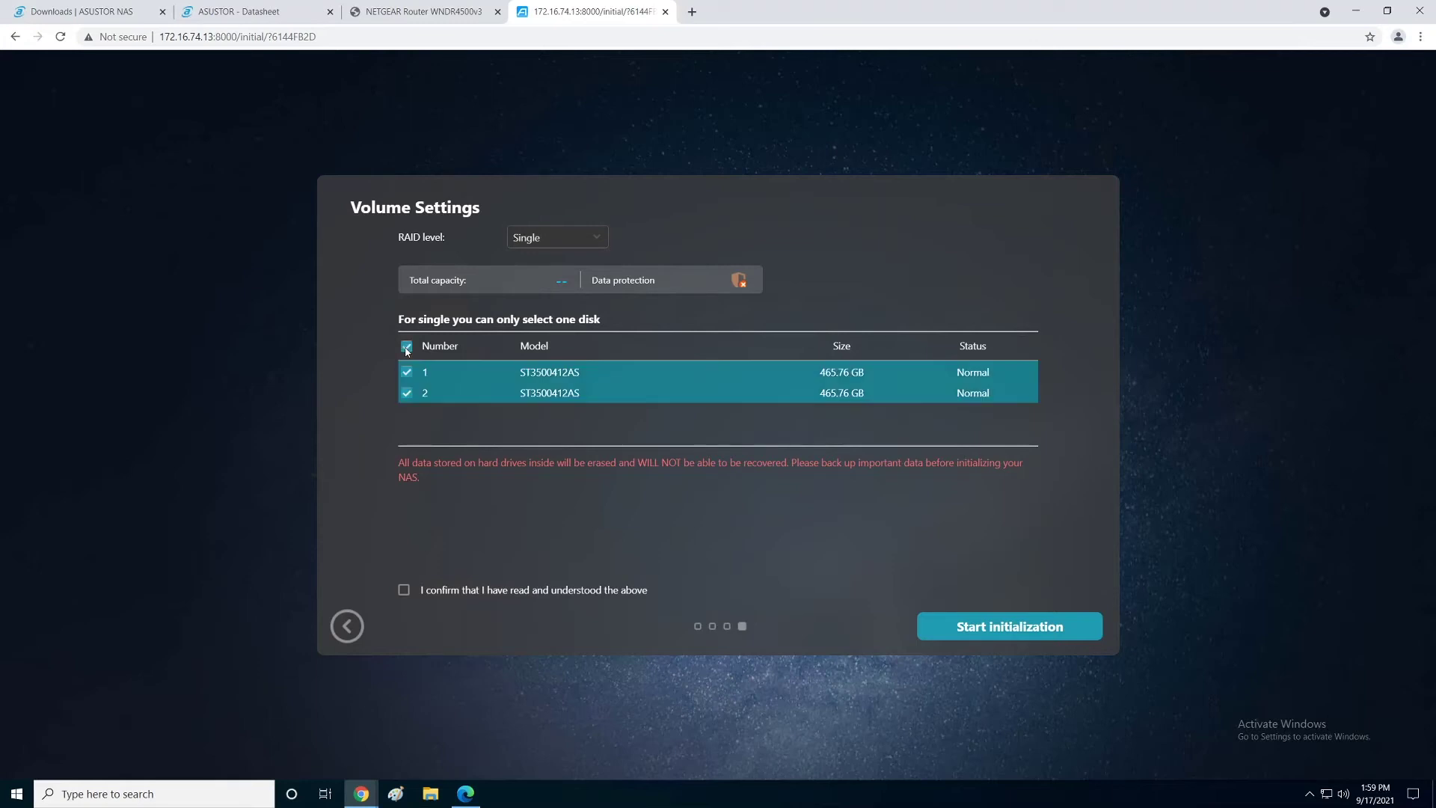
left_click(558, 246)
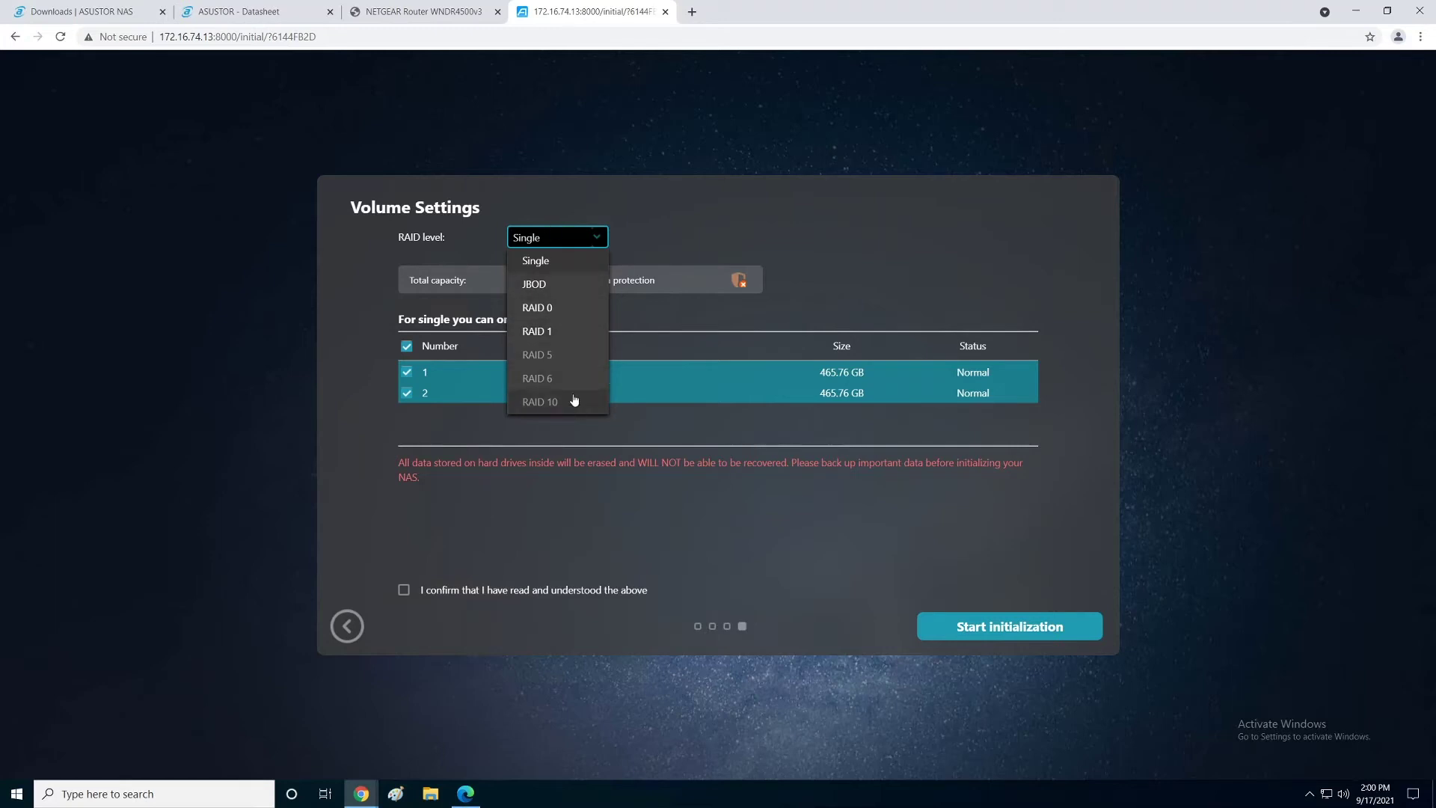
left_click(529, 332)
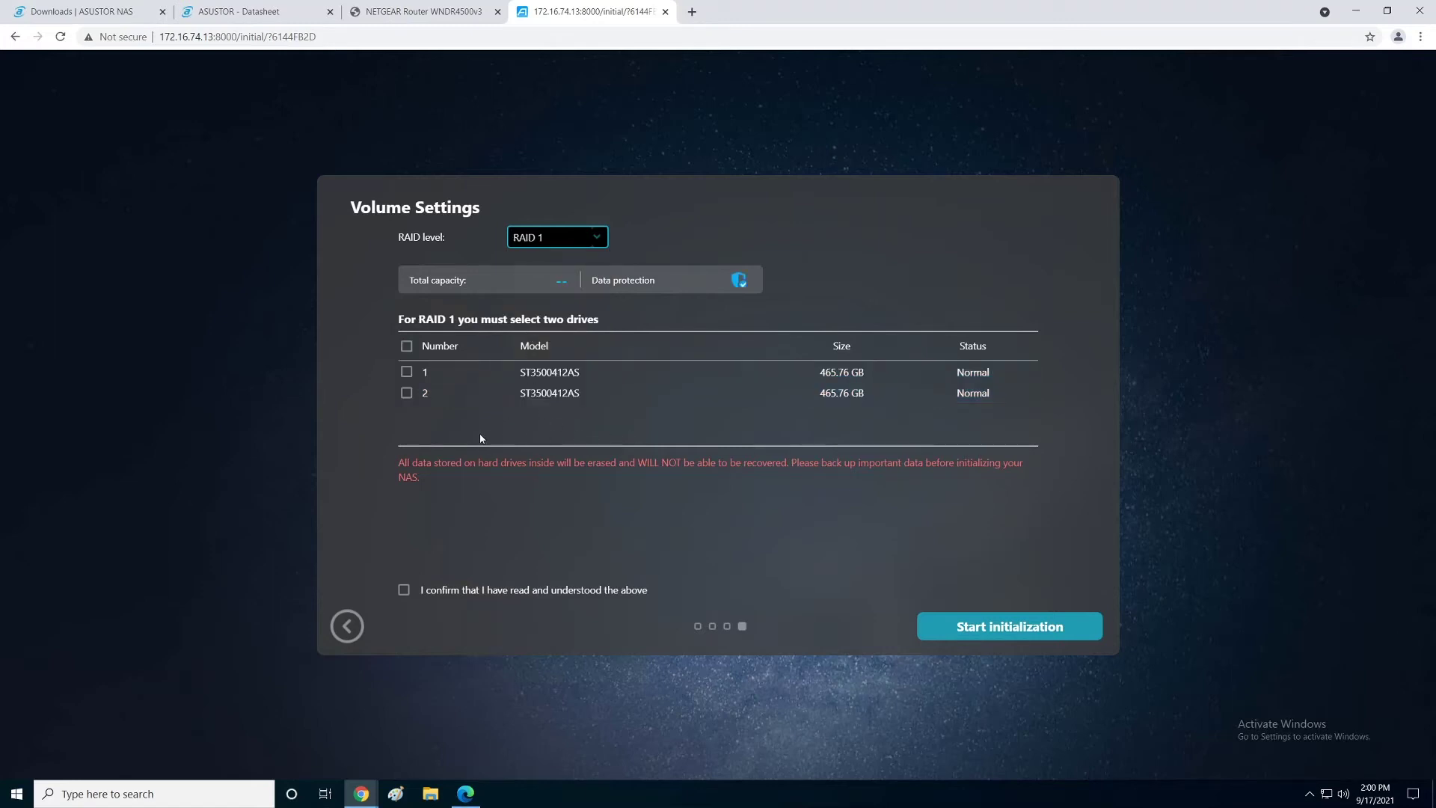
left_click(407, 346)
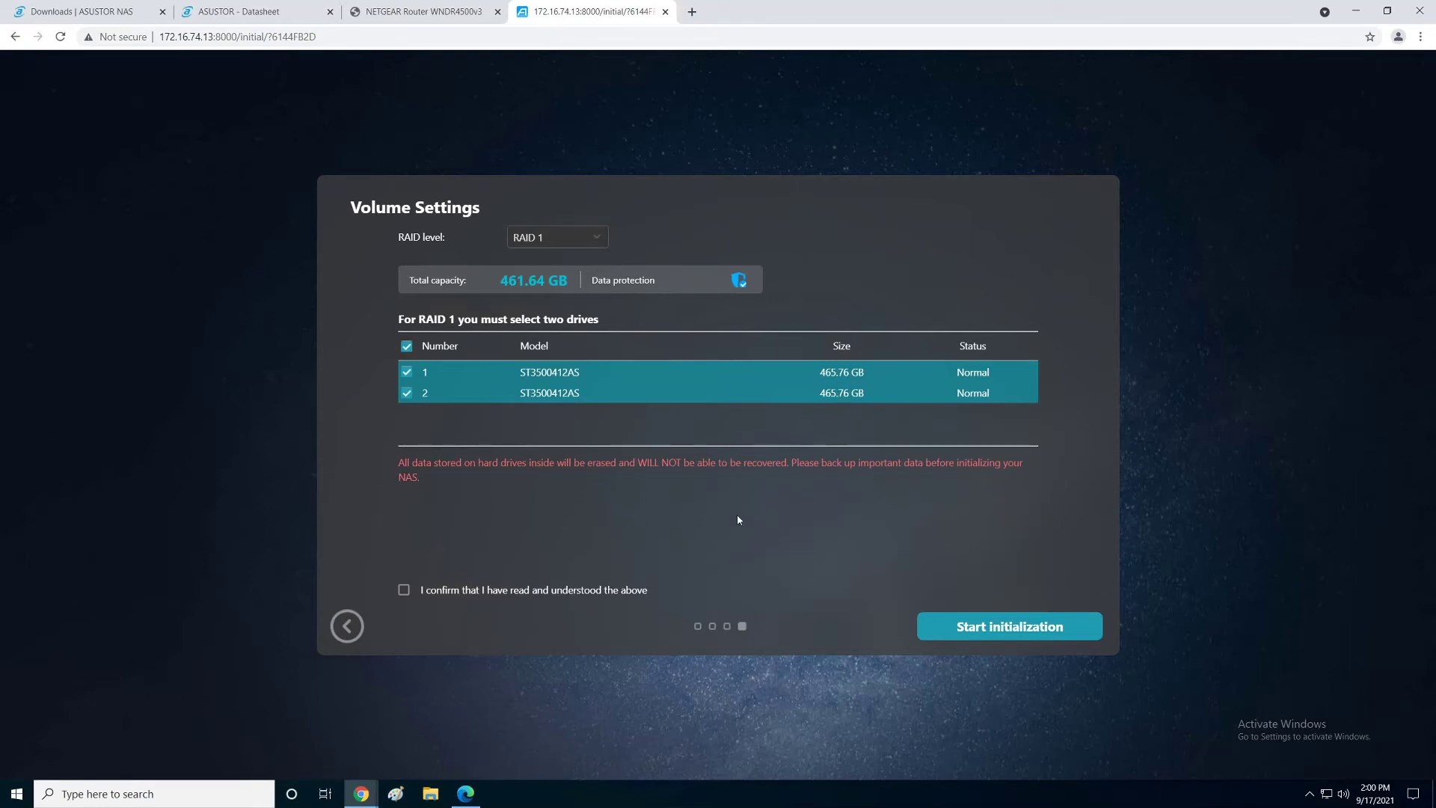
left_click(404, 590)
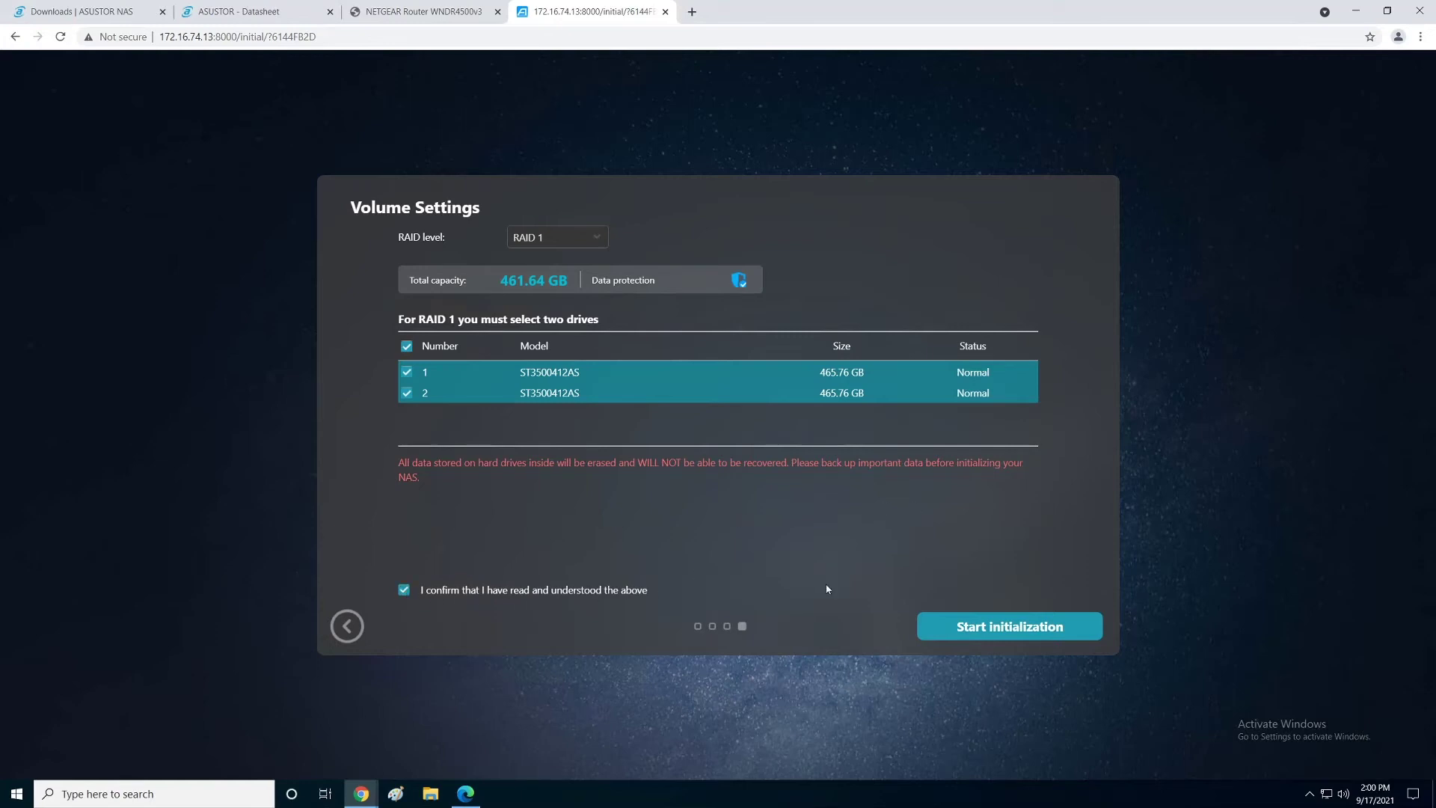
left_click(1002, 632)
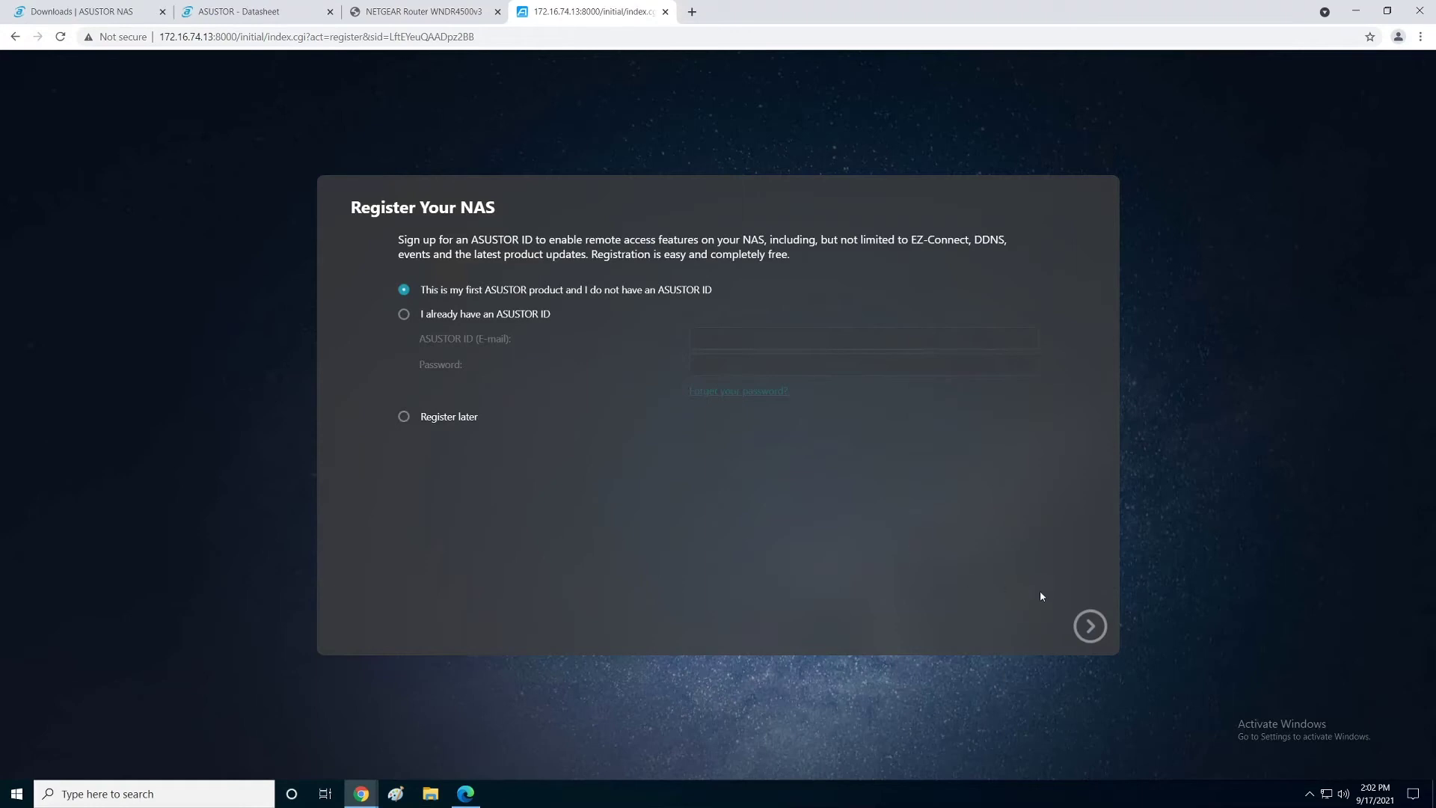
Step: Back out of creating an ASUSTOR ID, choose Register later, and start using the NAS
left_click(1089, 625)
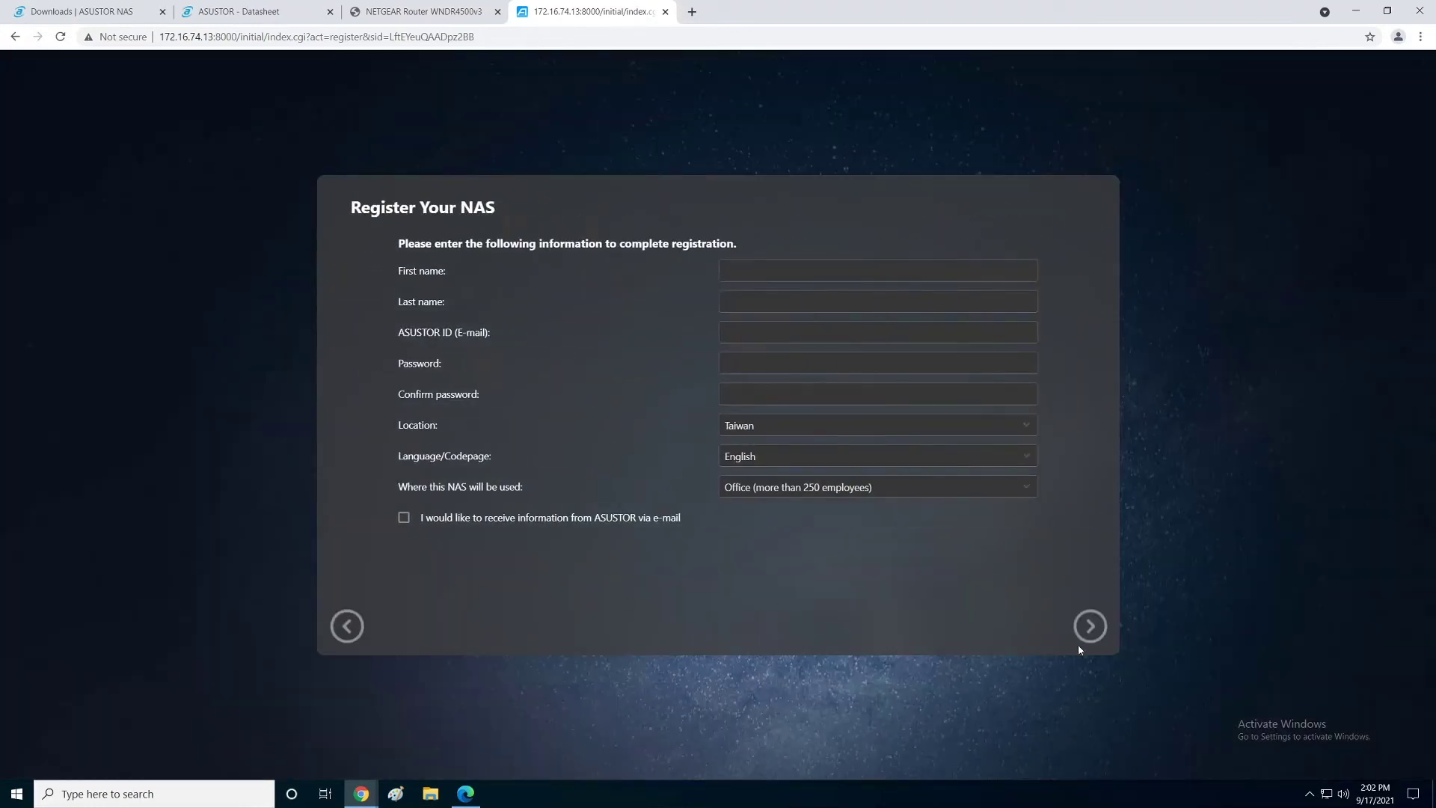
left_click(1084, 632)
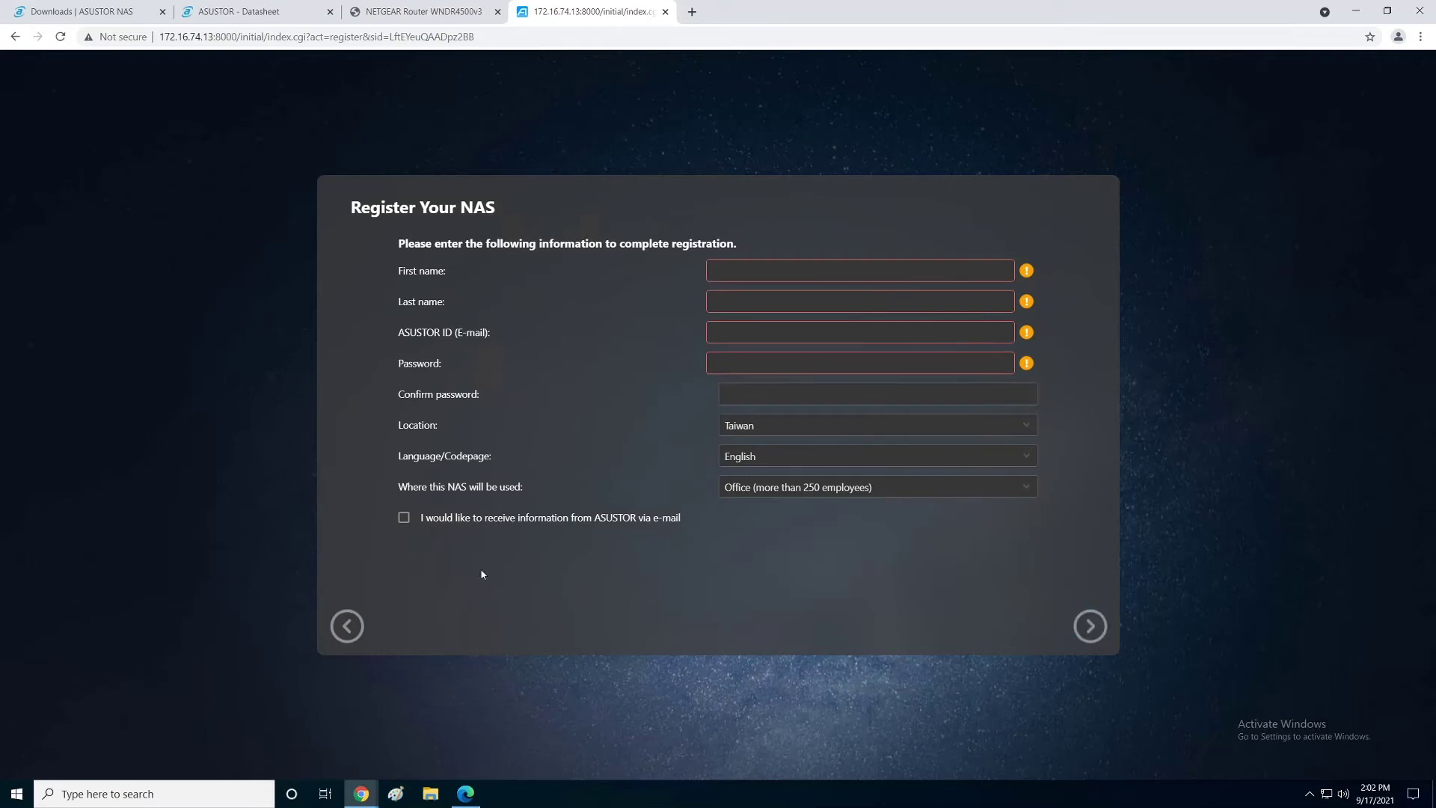
left_click(348, 629)
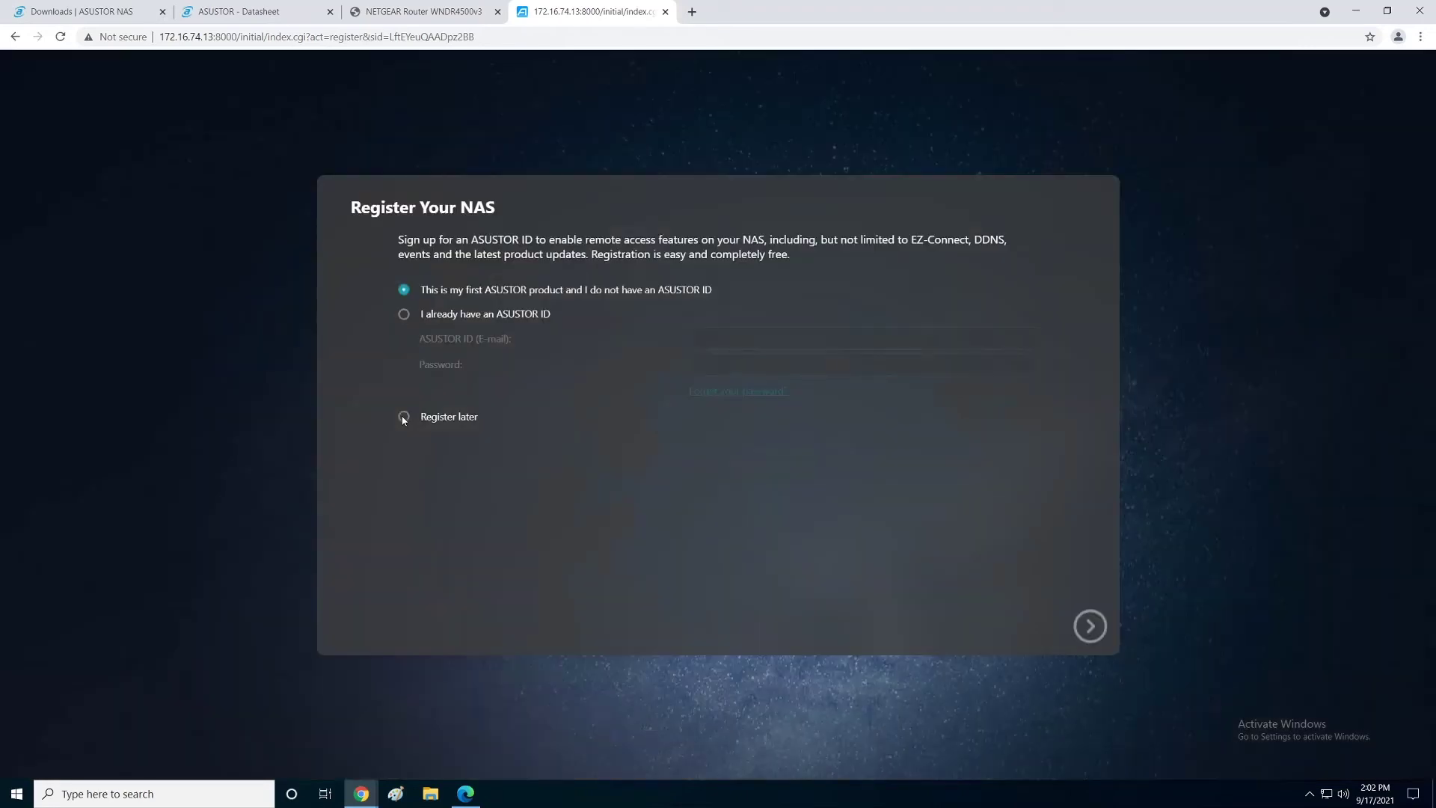
left_click(403, 416)
left_click(1081, 629)
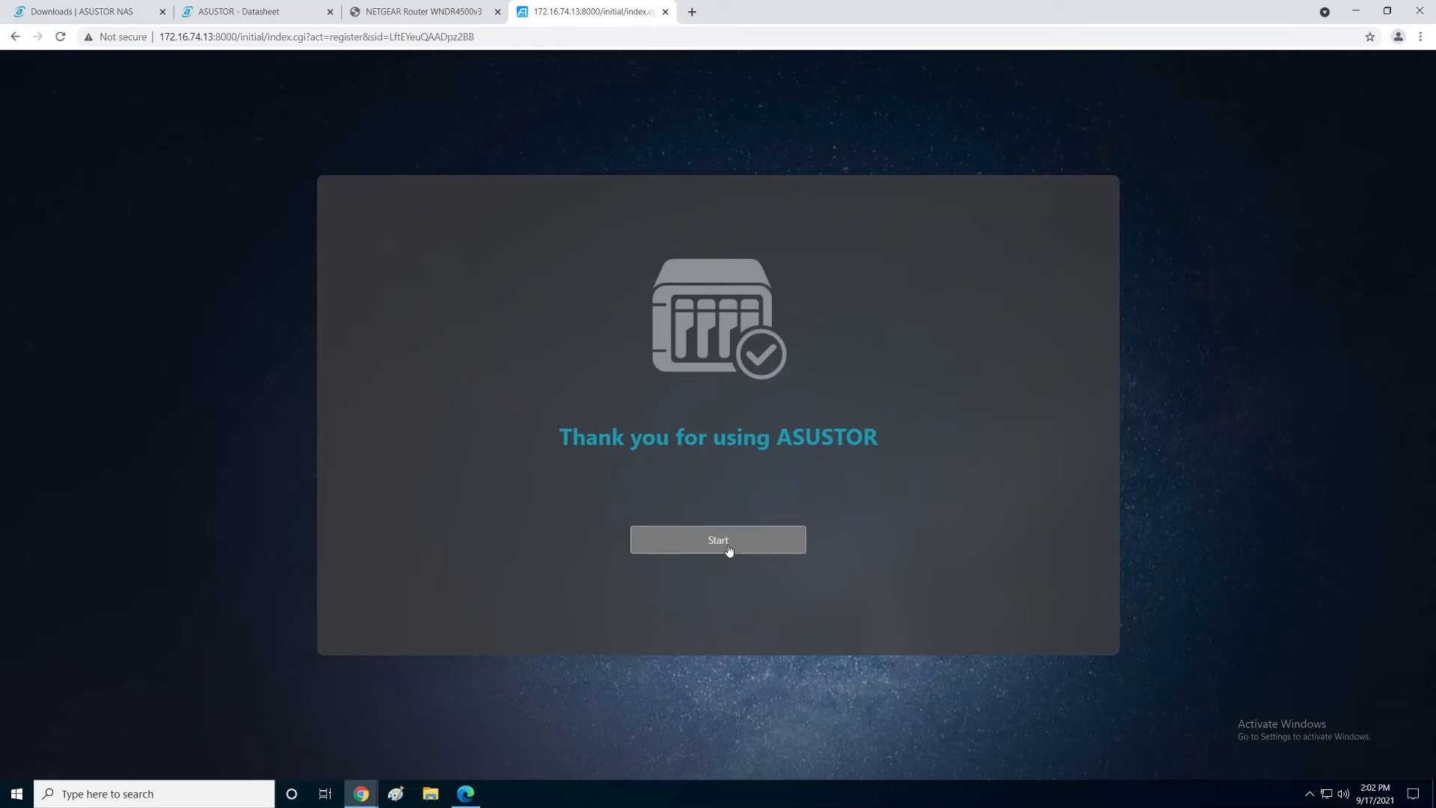
left_click(727, 545)
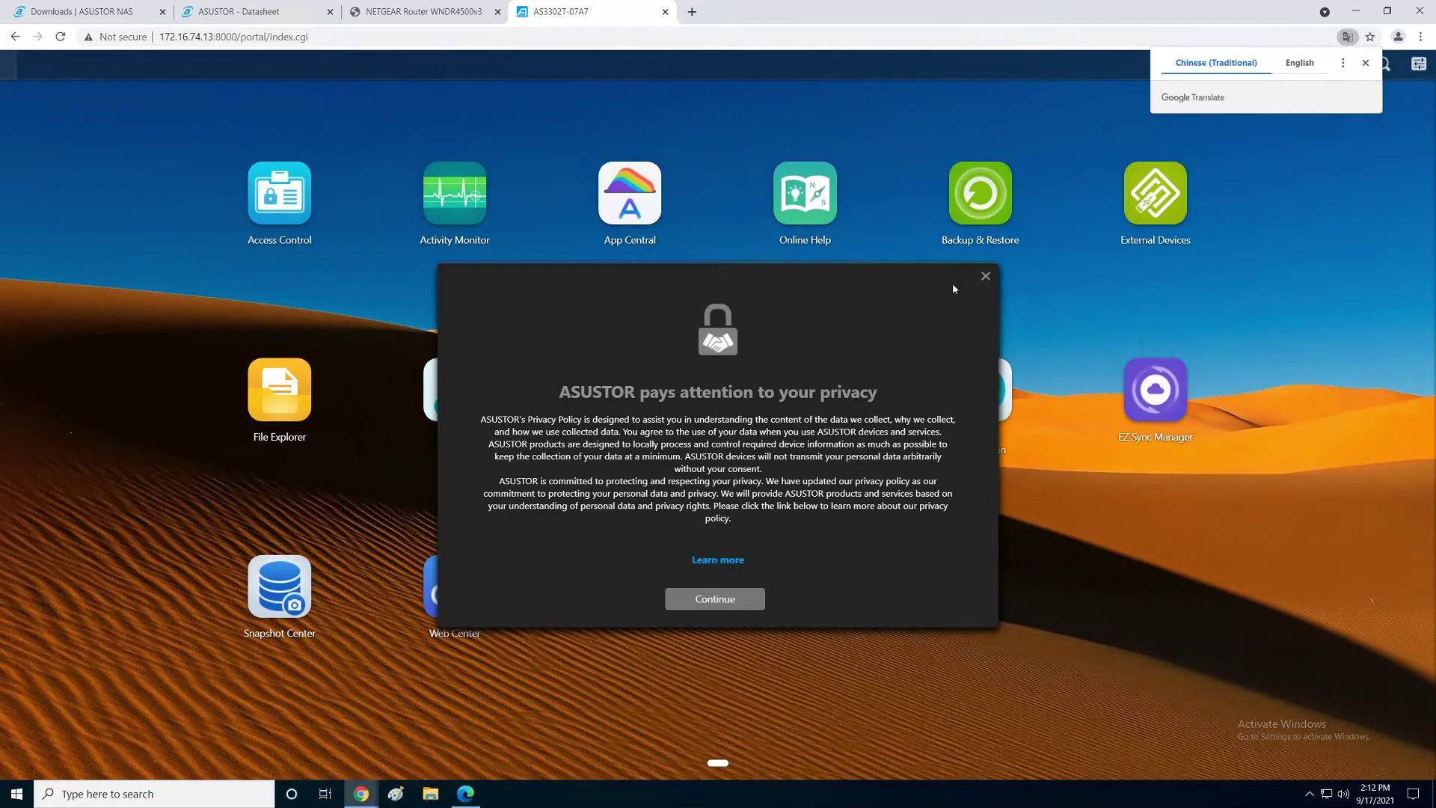
Step: Accept the privacy notice, set the welcome tour to not show again, and page through it to close
left_click(716, 607)
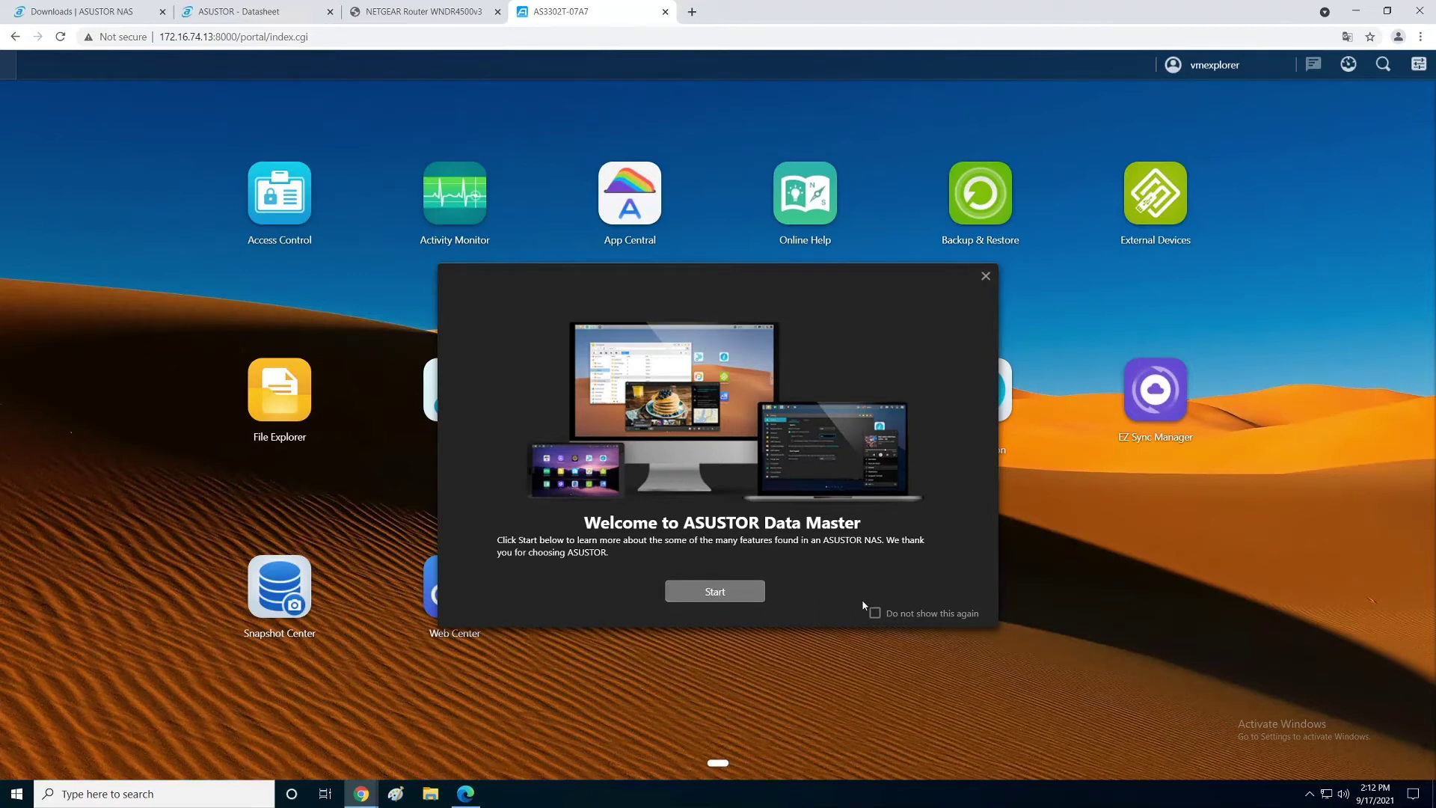
left_click(874, 614)
left_click(707, 596)
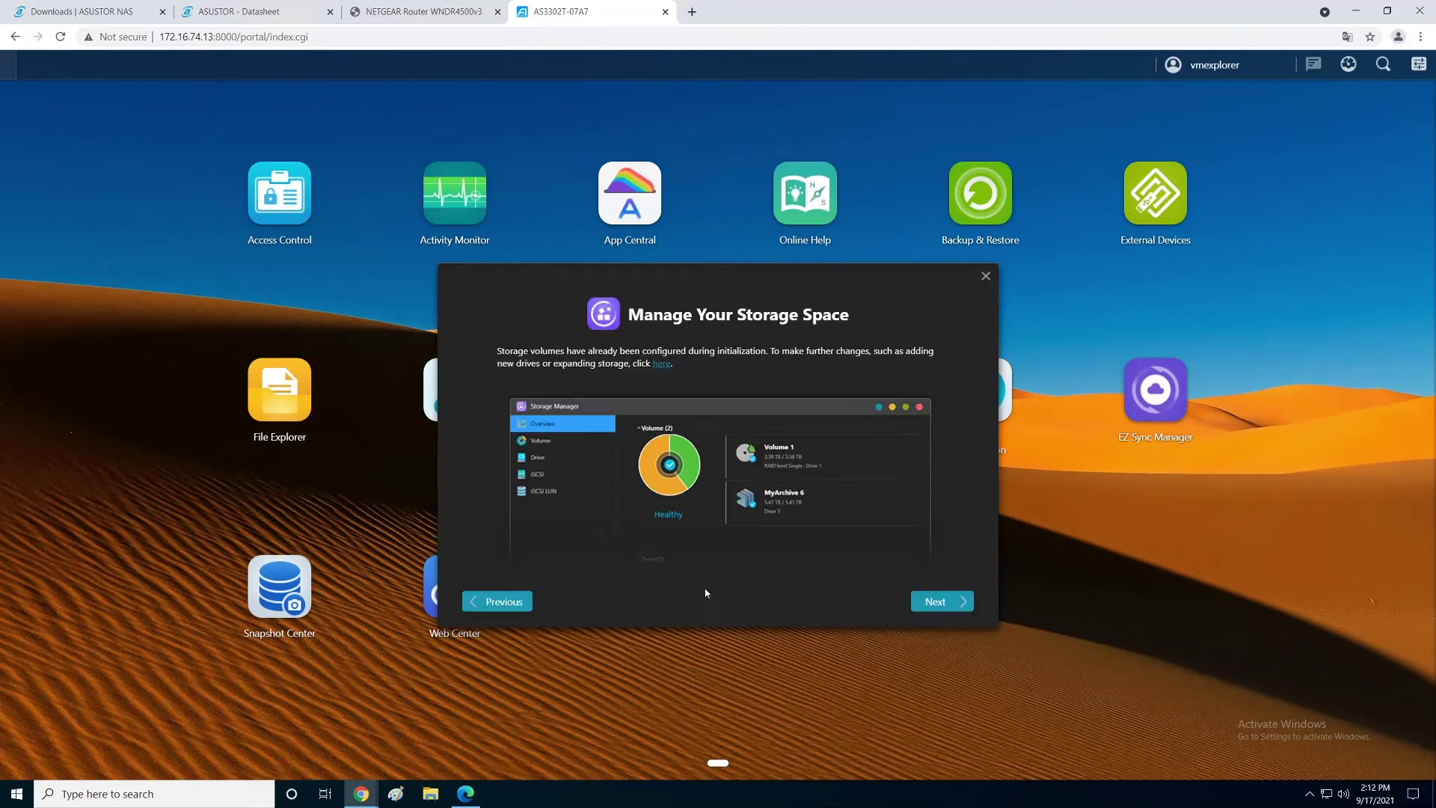
left_click(946, 604)
left_click(947, 606)
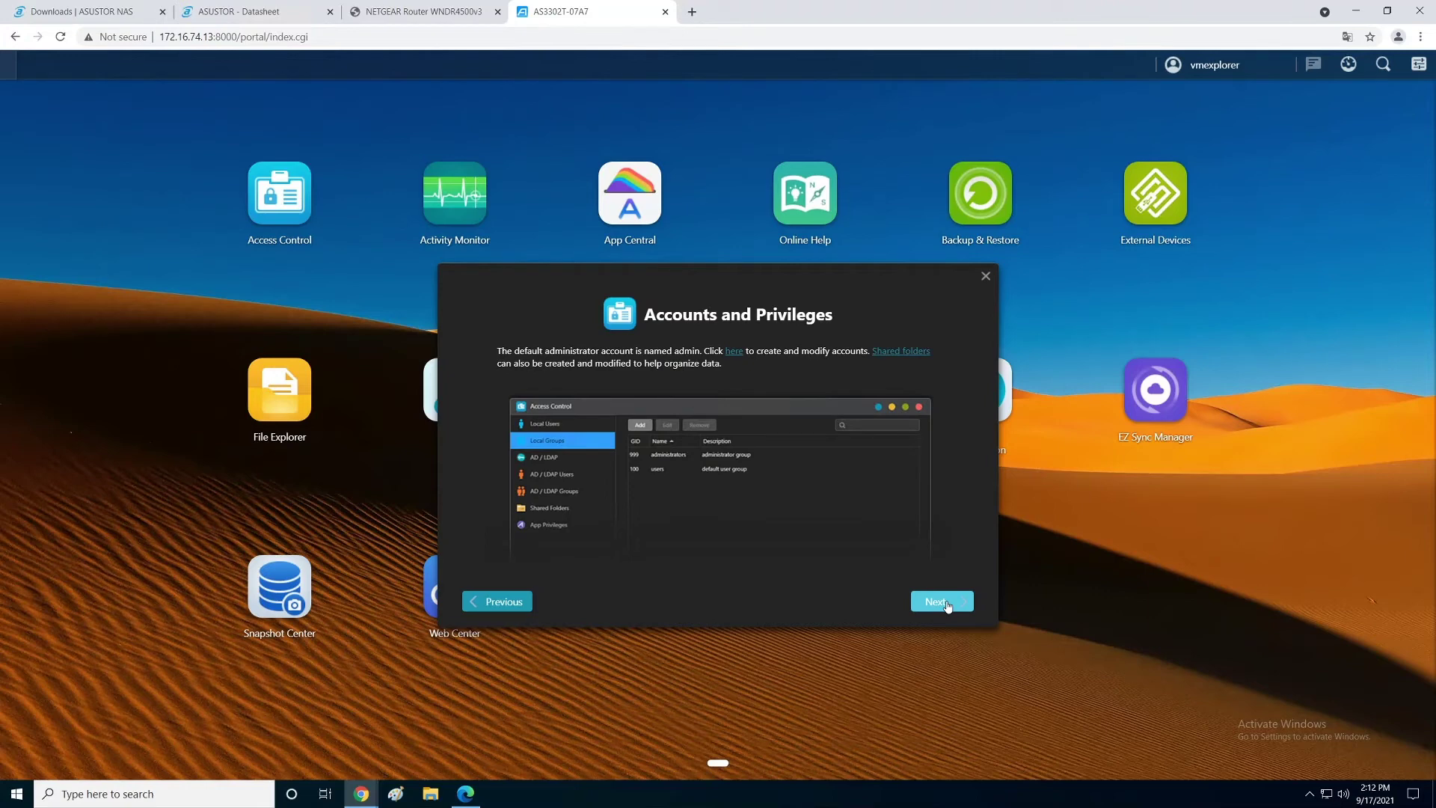
left_click(947, 606)
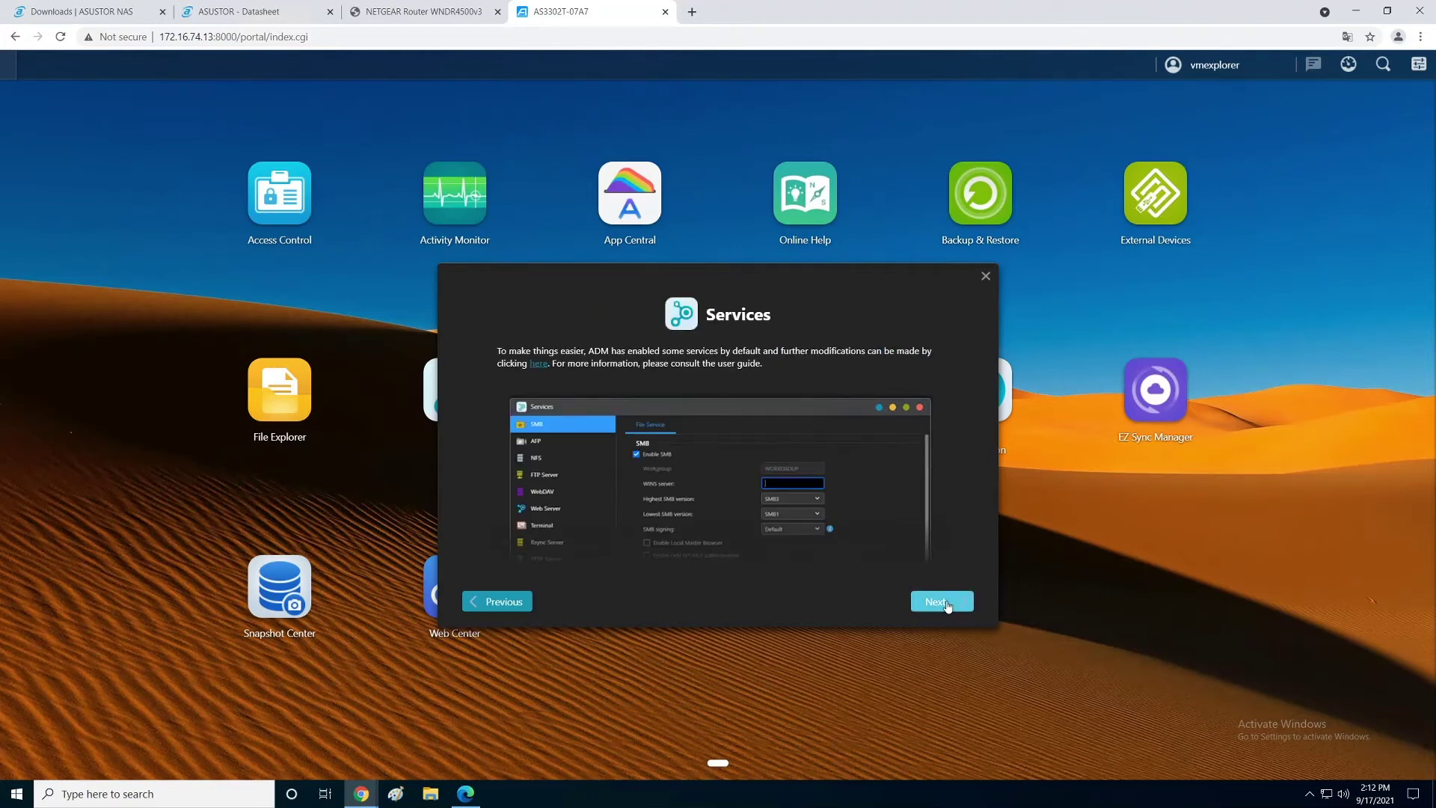
left_click(946, 605)
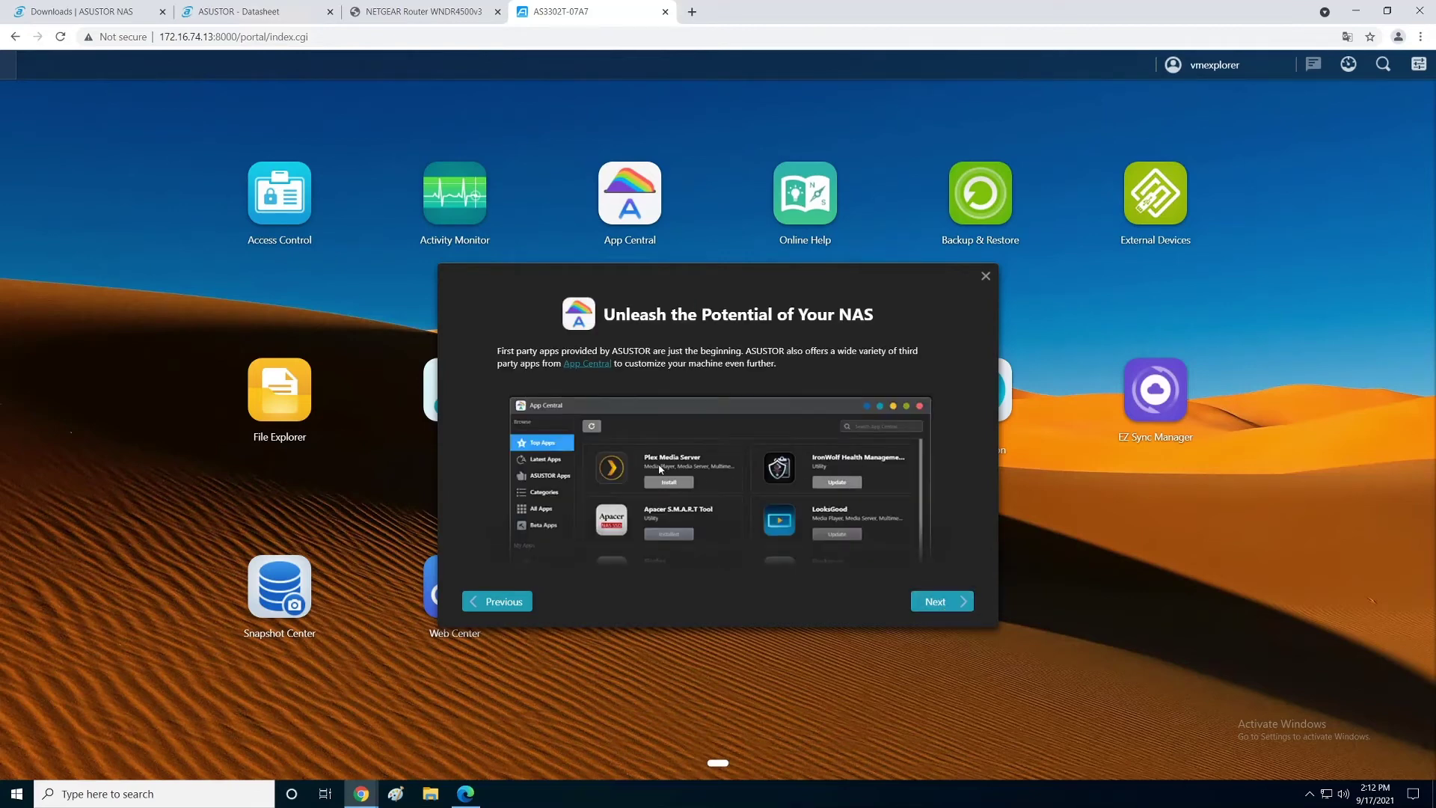
left_click(939, 605)
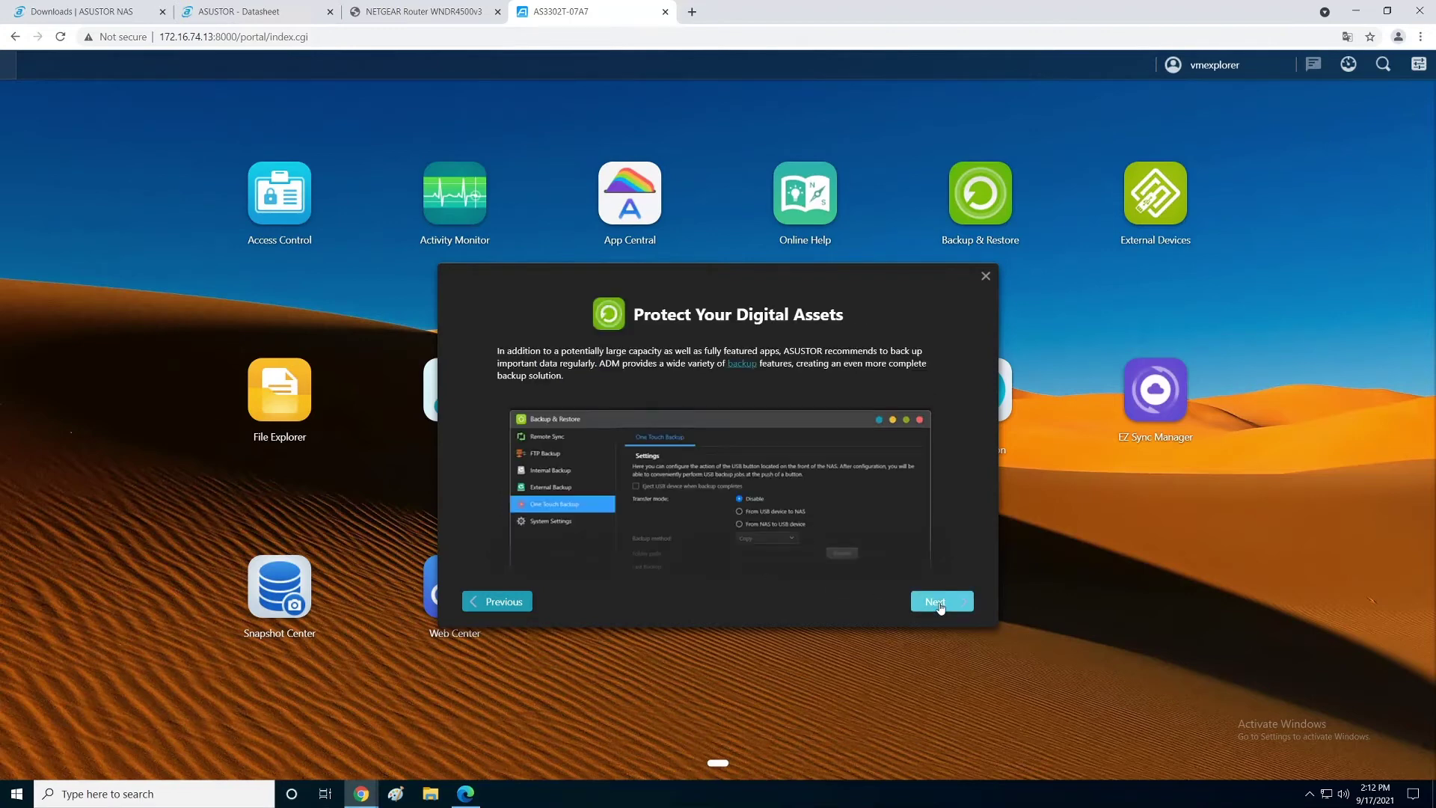
left_click(941, 606)
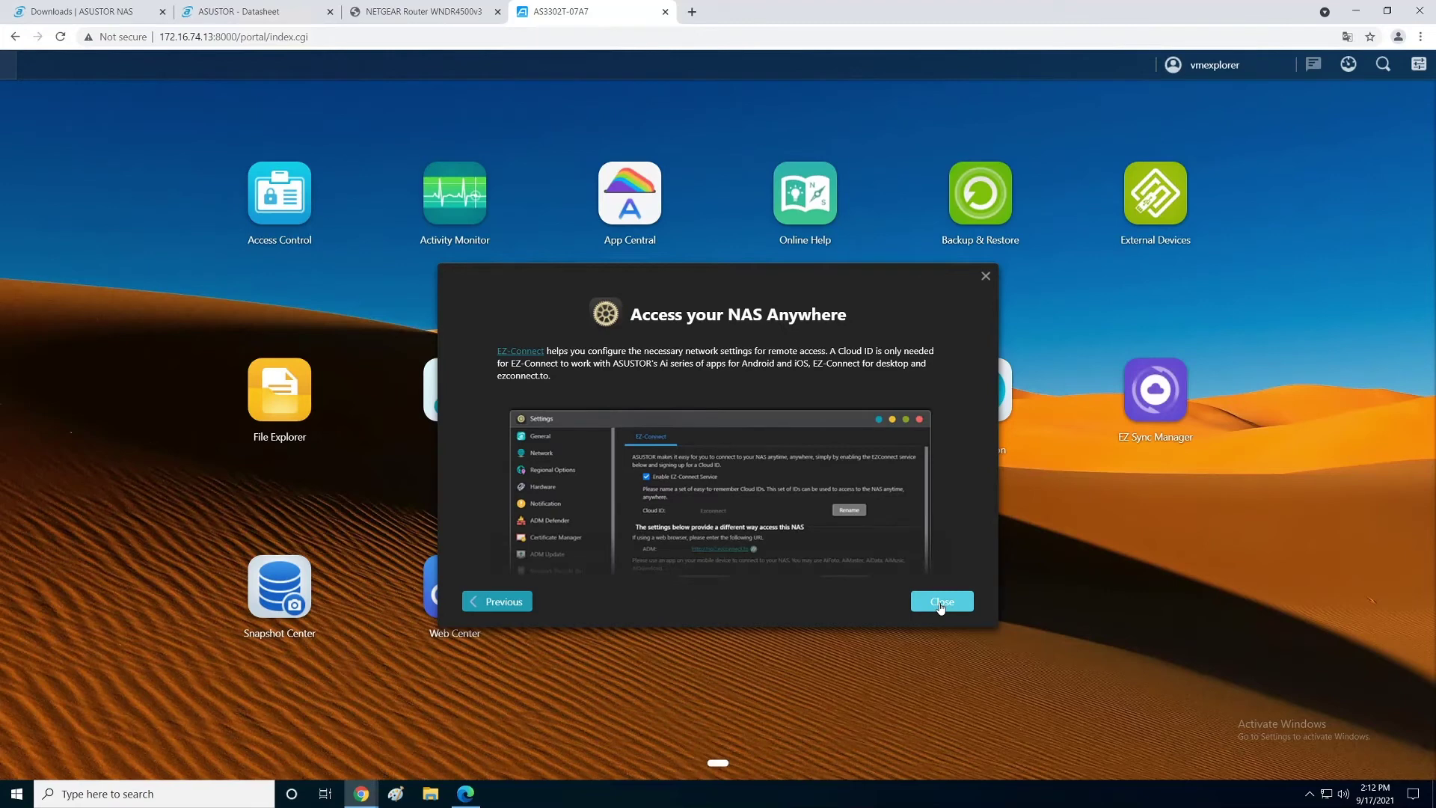
left_click(941, 605)
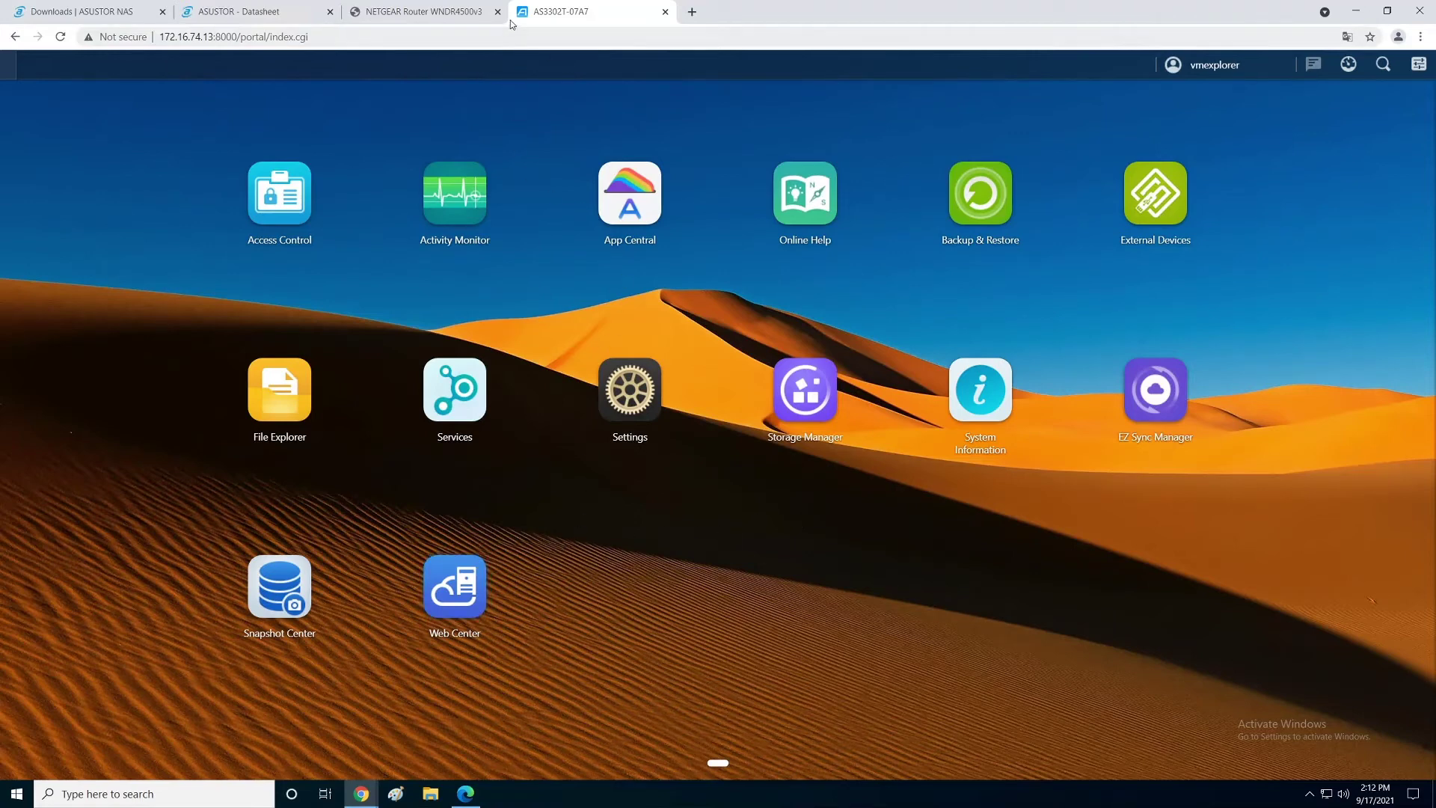
Step: In a new Chrome tab, go to the NAS address 172.16.74.13
left_click(694, 16)
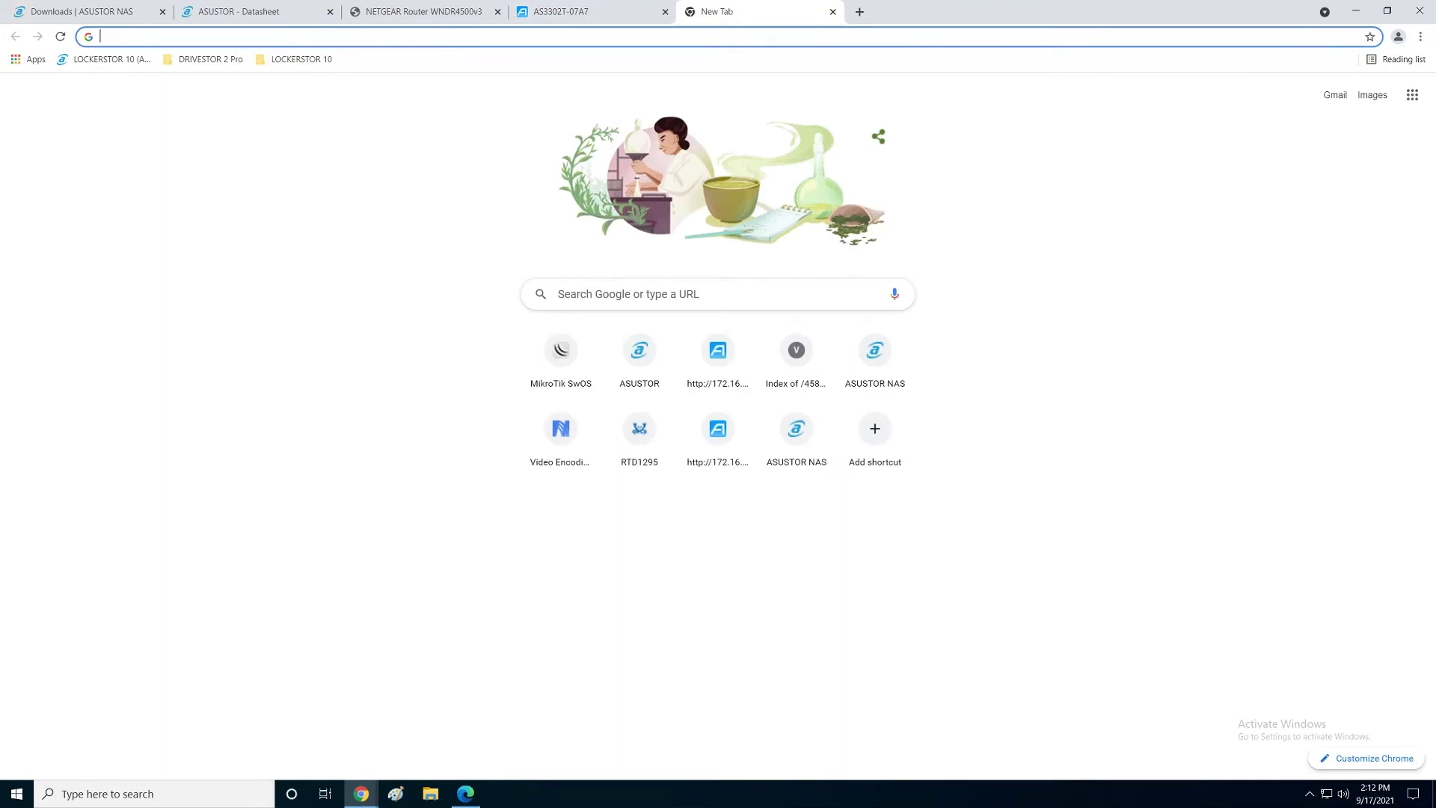
type("172.16")
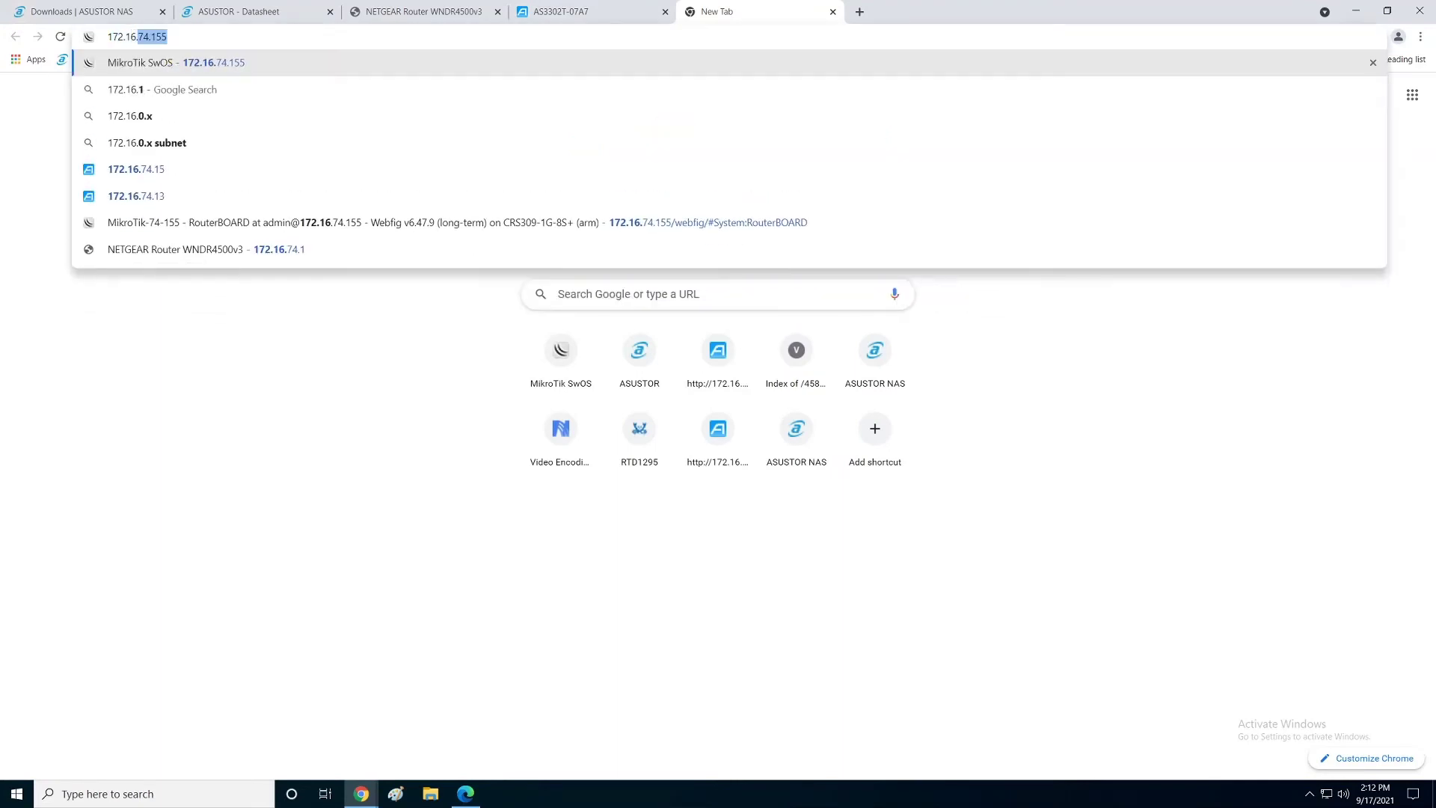
type(".74.13")
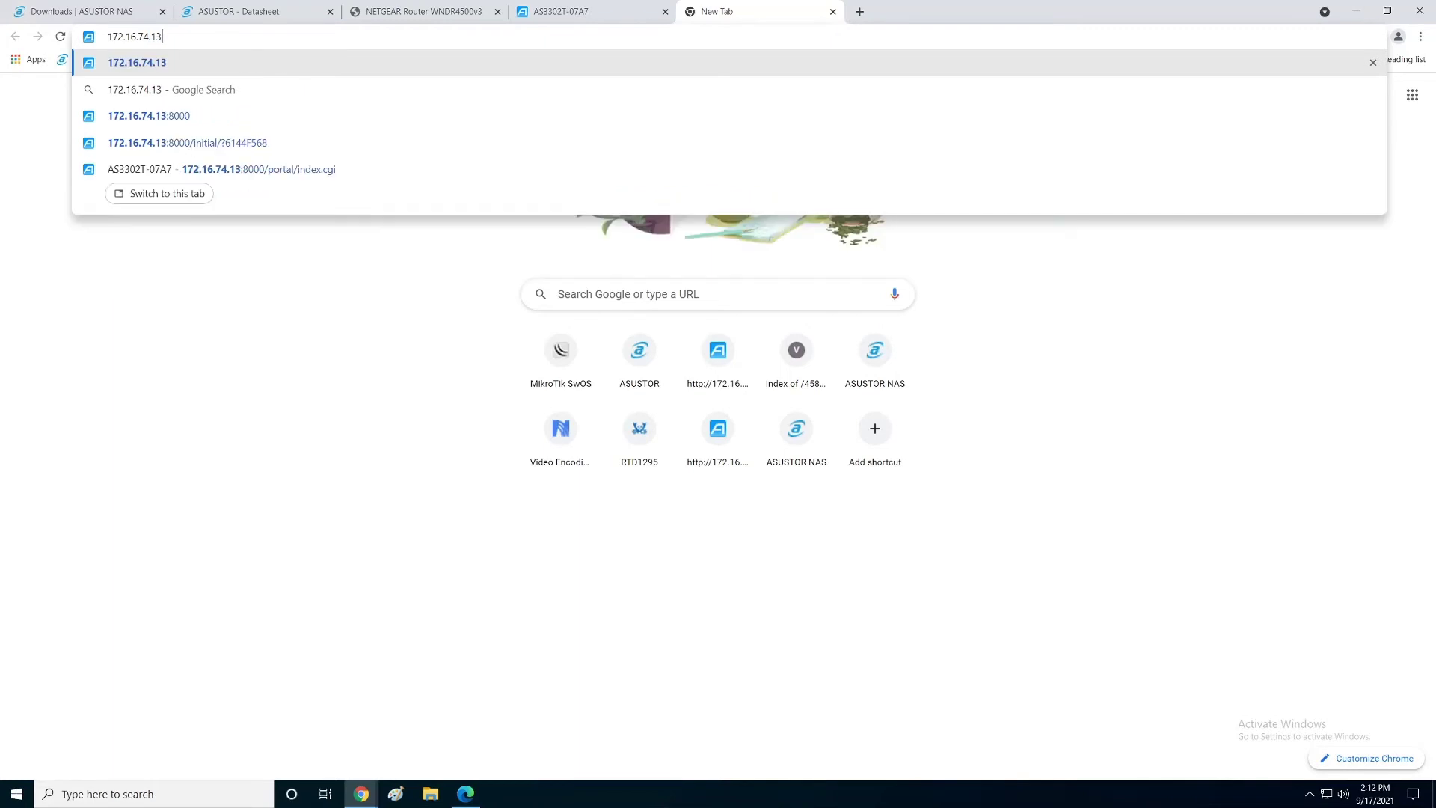
key("Return")
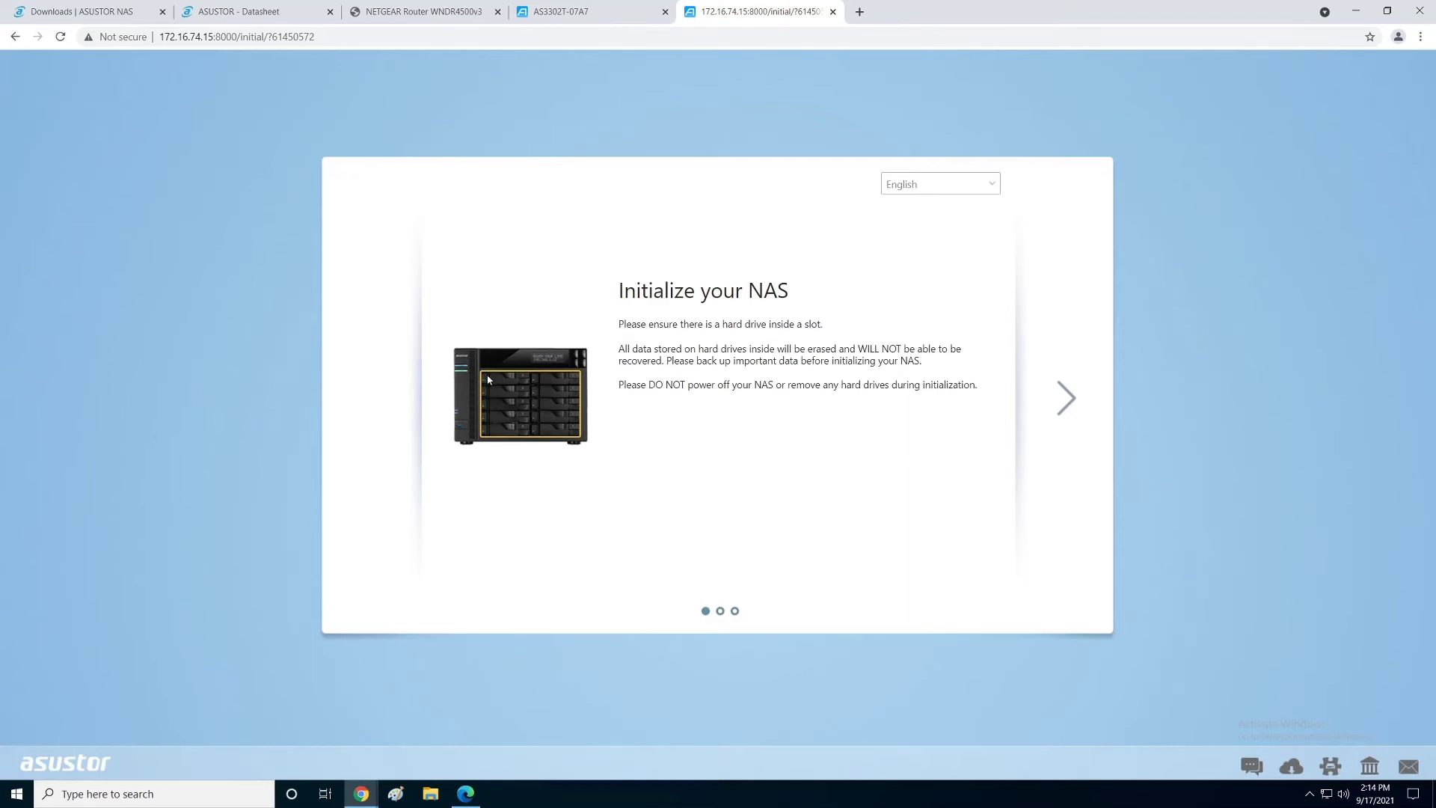
Step: Move to the ADM Upload step and install the update via ASUSTOR Live Update
left_click(1068, 404)
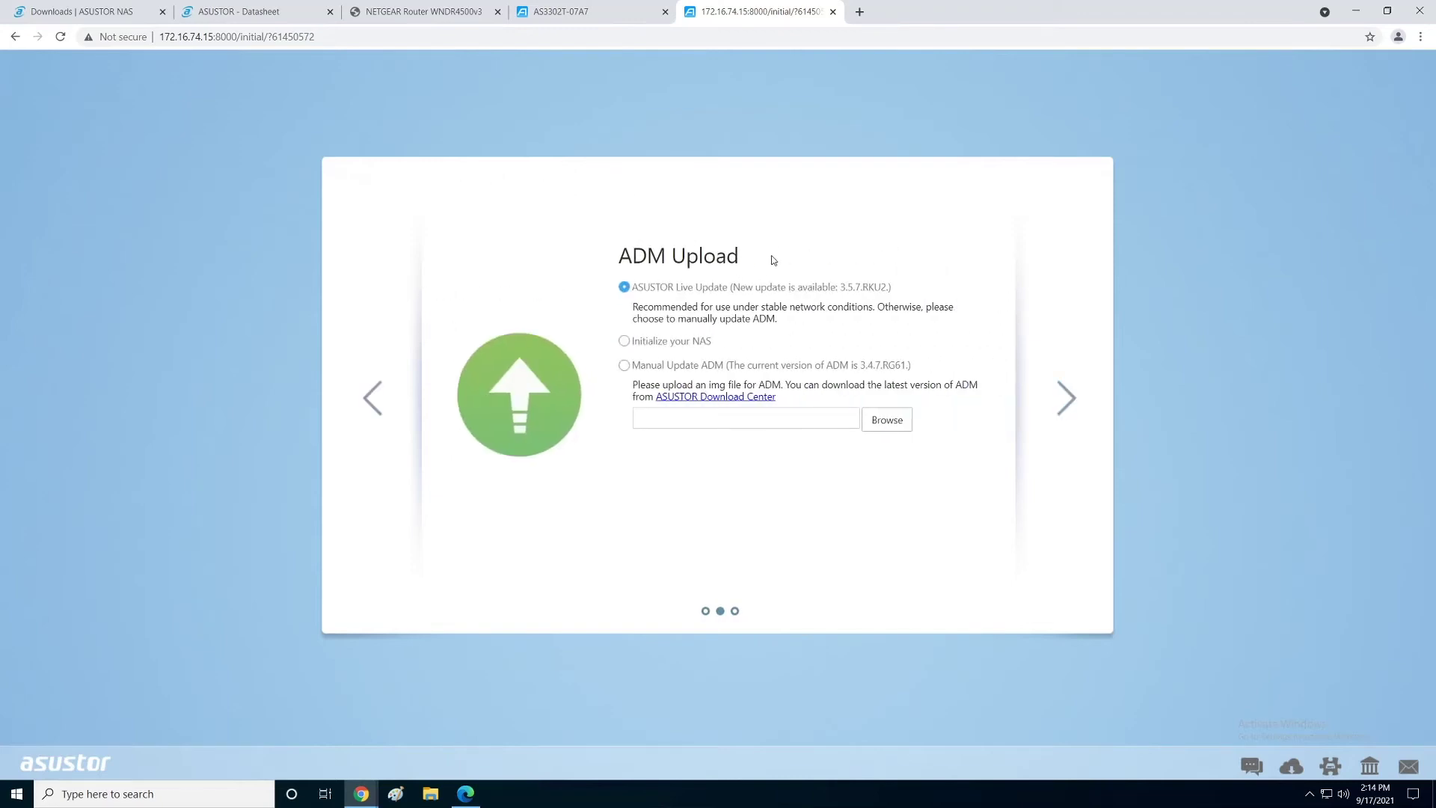
left_click(1063, 399)
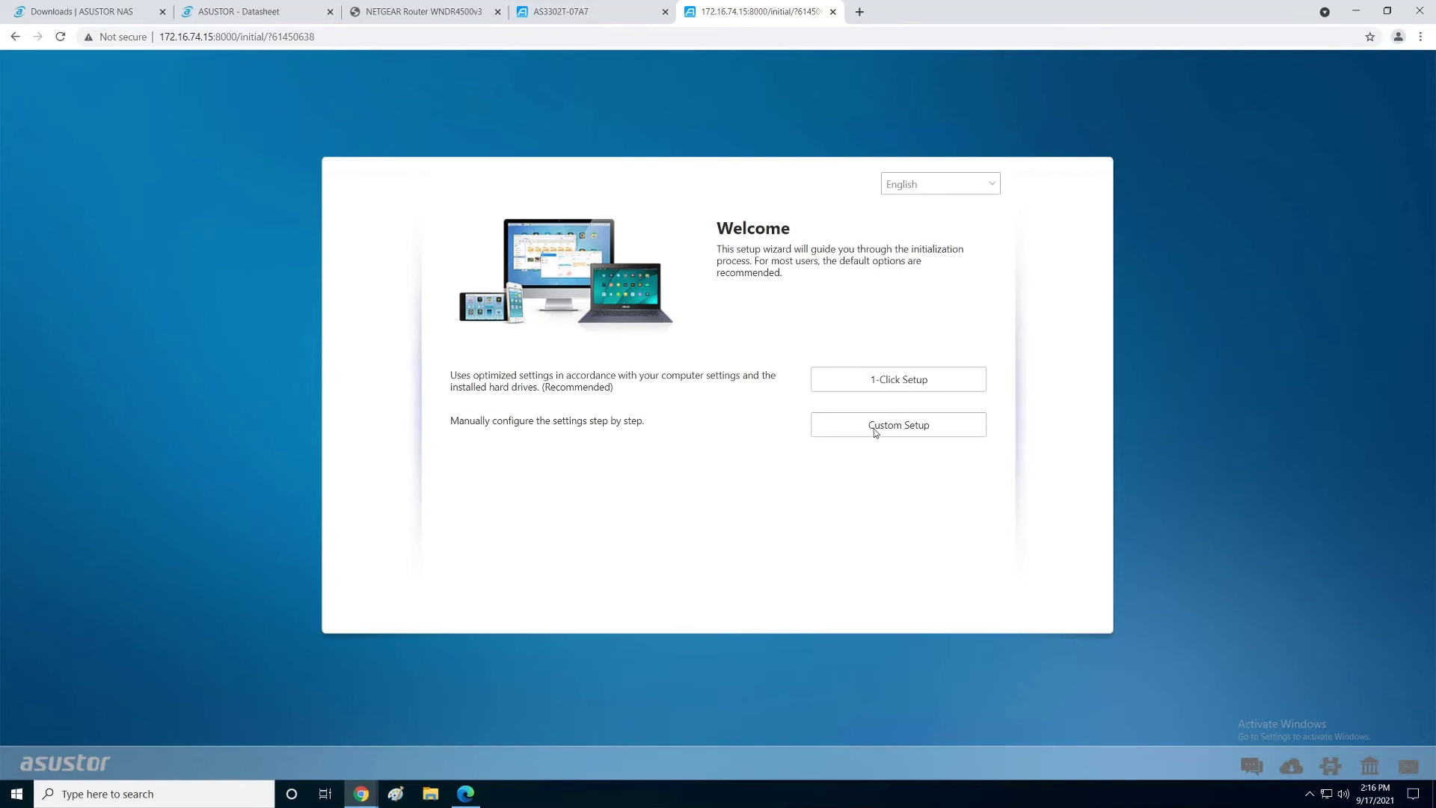
left_click(990, 197)
left_click(990, 197)
Step: Choose Custom Setup, keep the admin username, and enter and confirm a new admin password
left_click(930, 426)
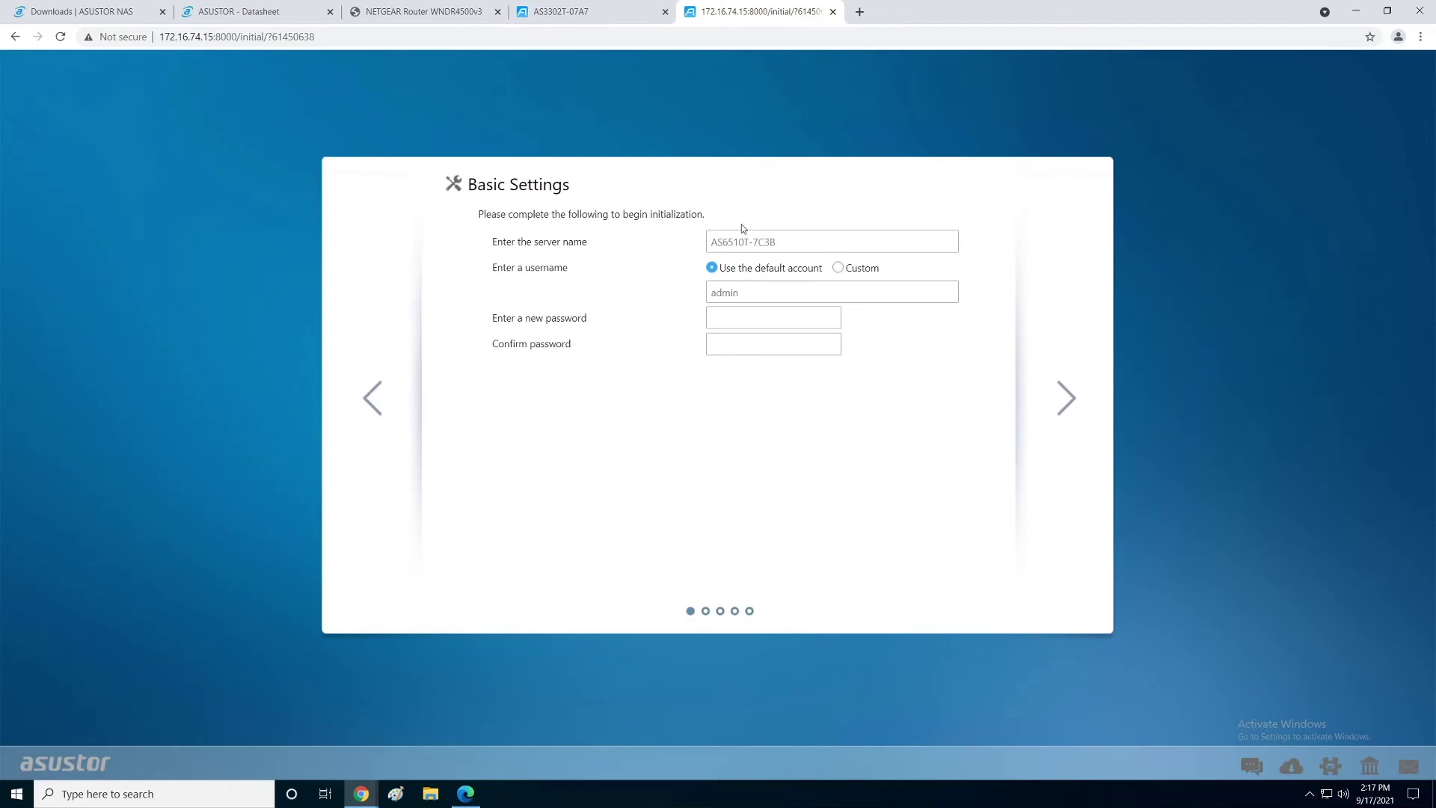
left_click(747, 293)
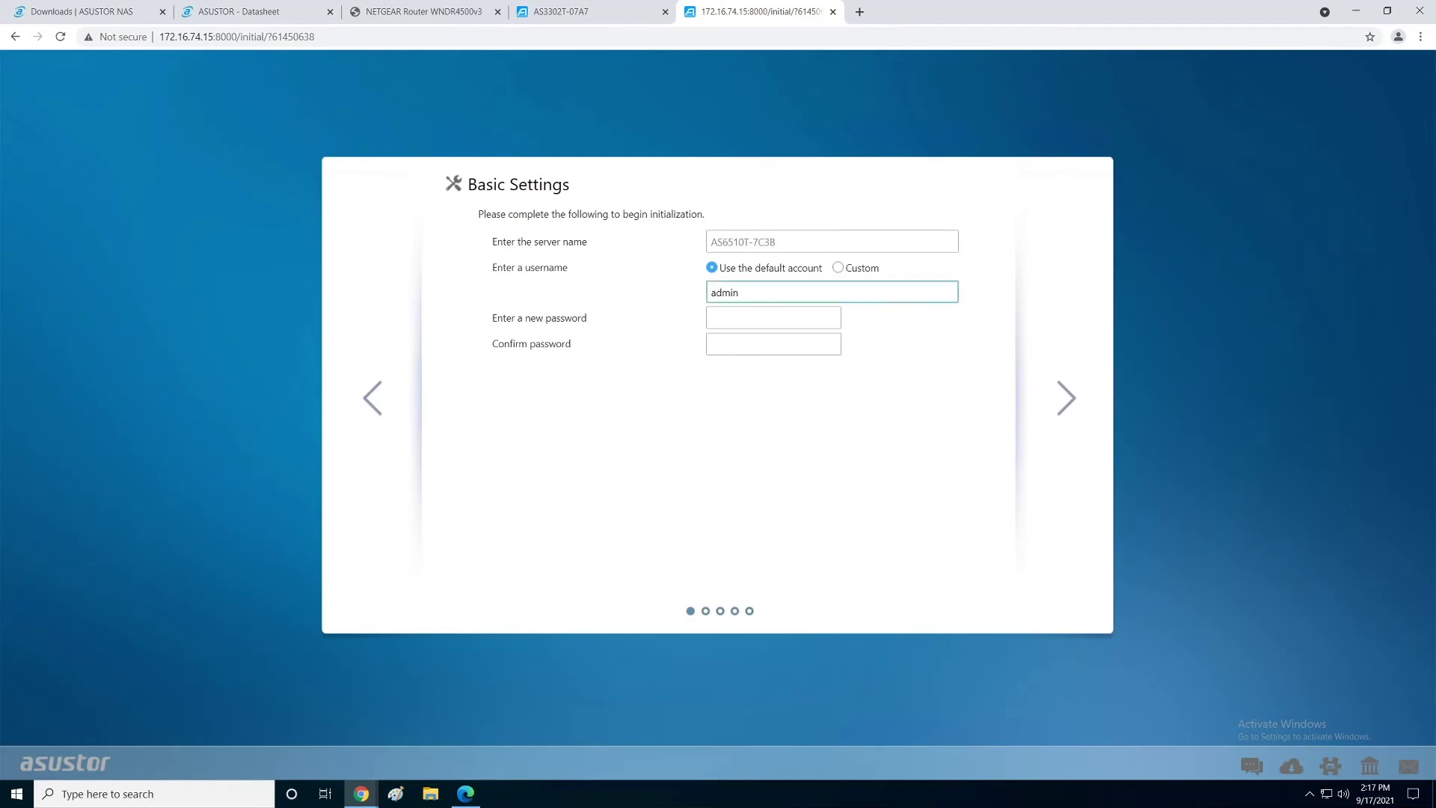
left_click(774, 317)
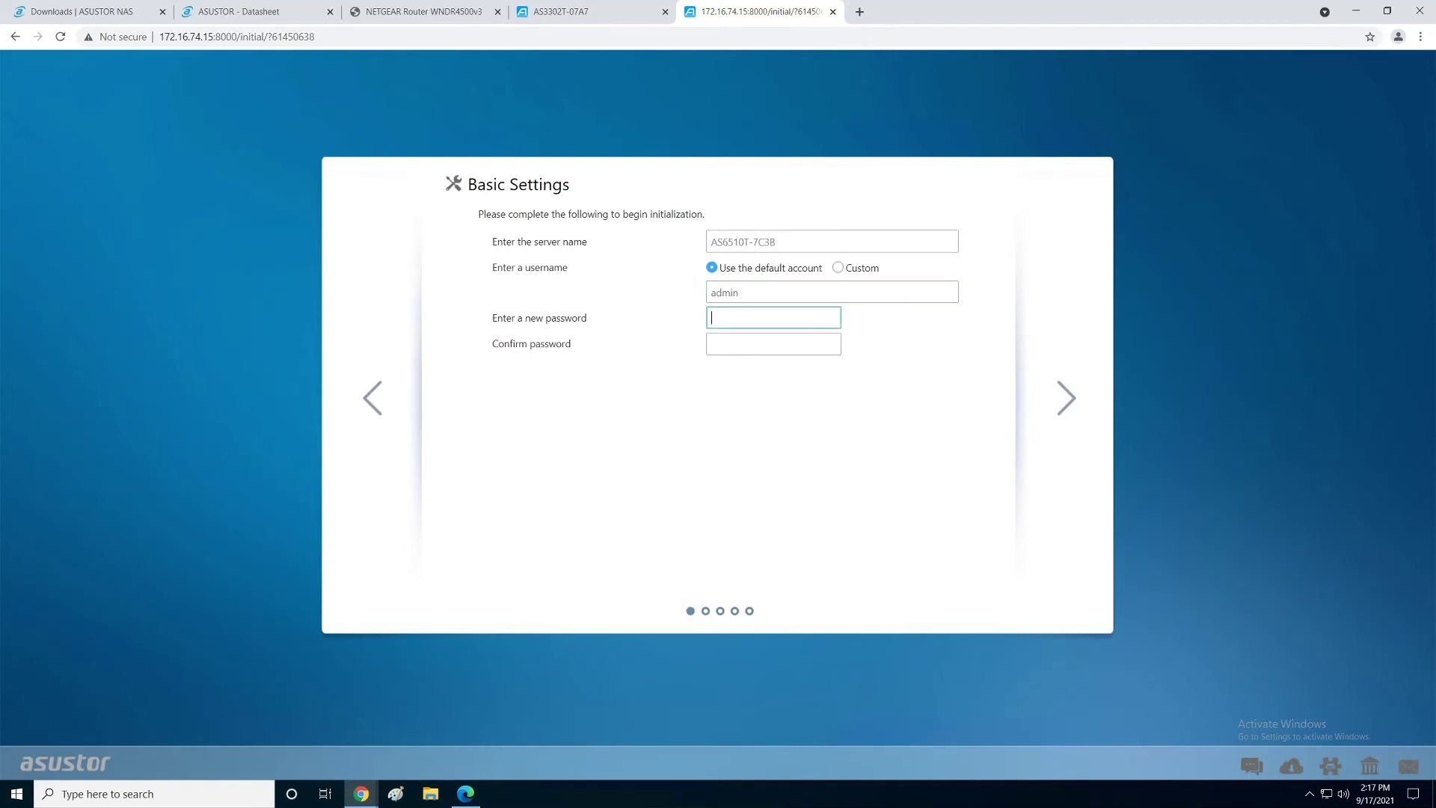
type("admin12345")
key("Tab")
type("admi")
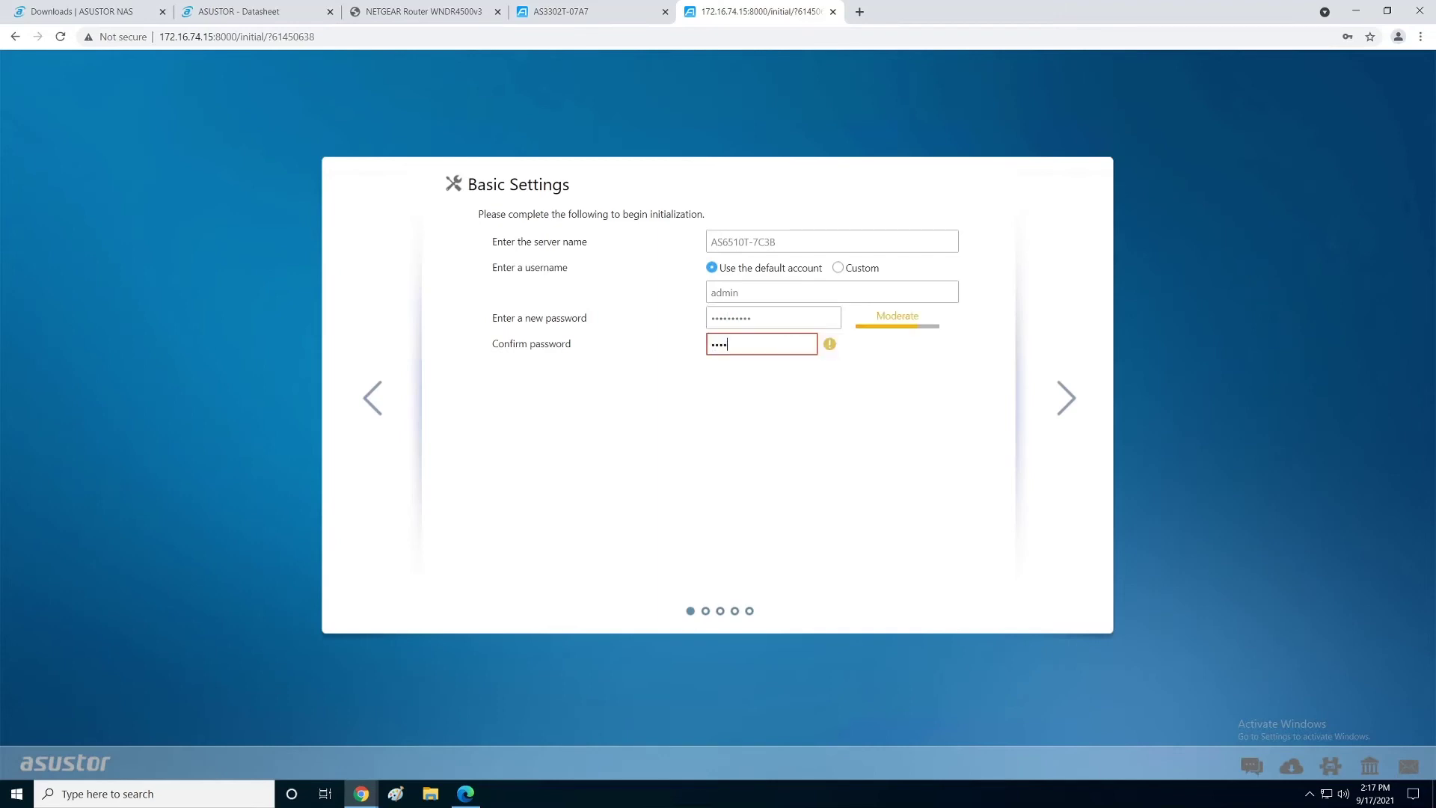
type("n12345")
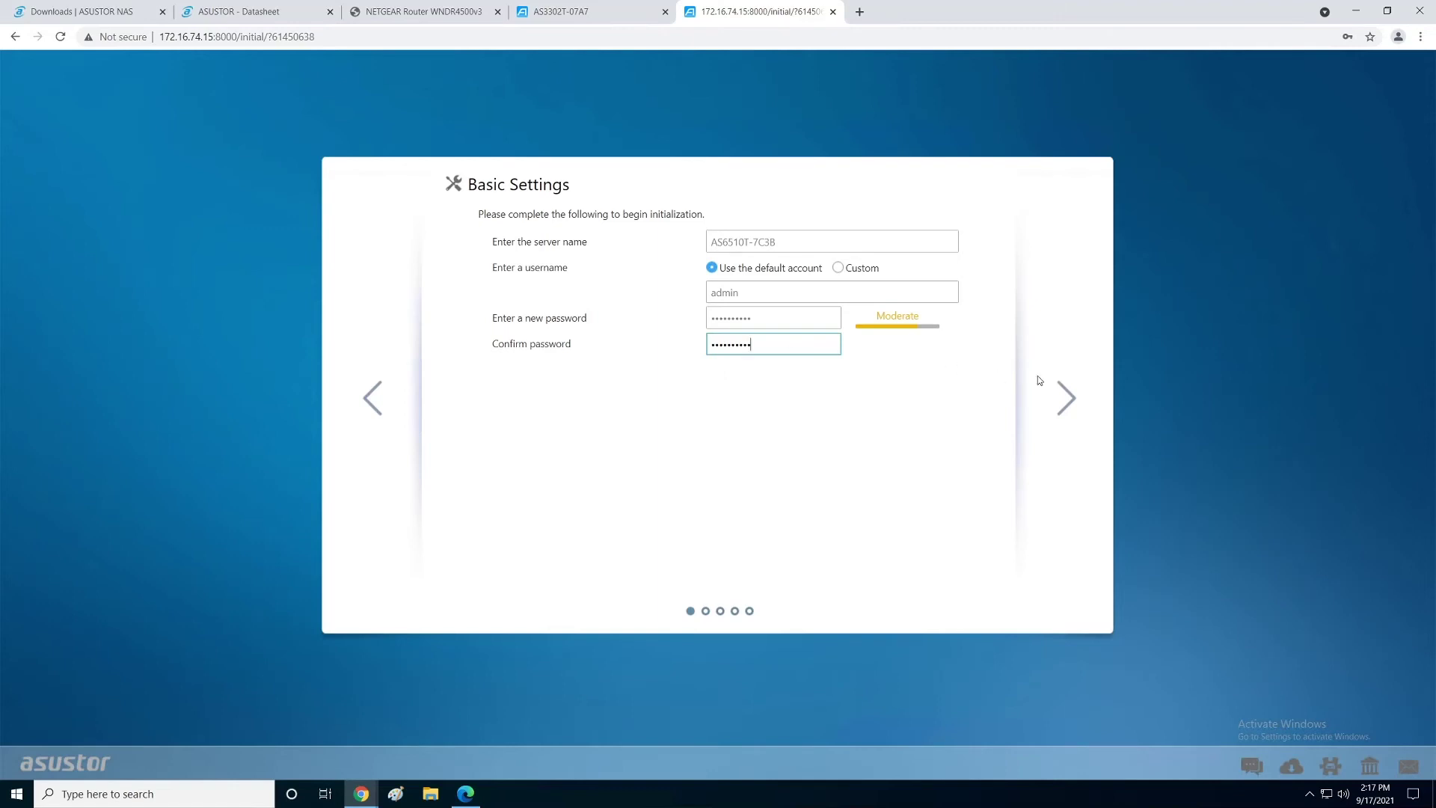
Step: Keep the default date/time and LAN 1 network settings, declining Chrome's password save
left_click(1065, 408)
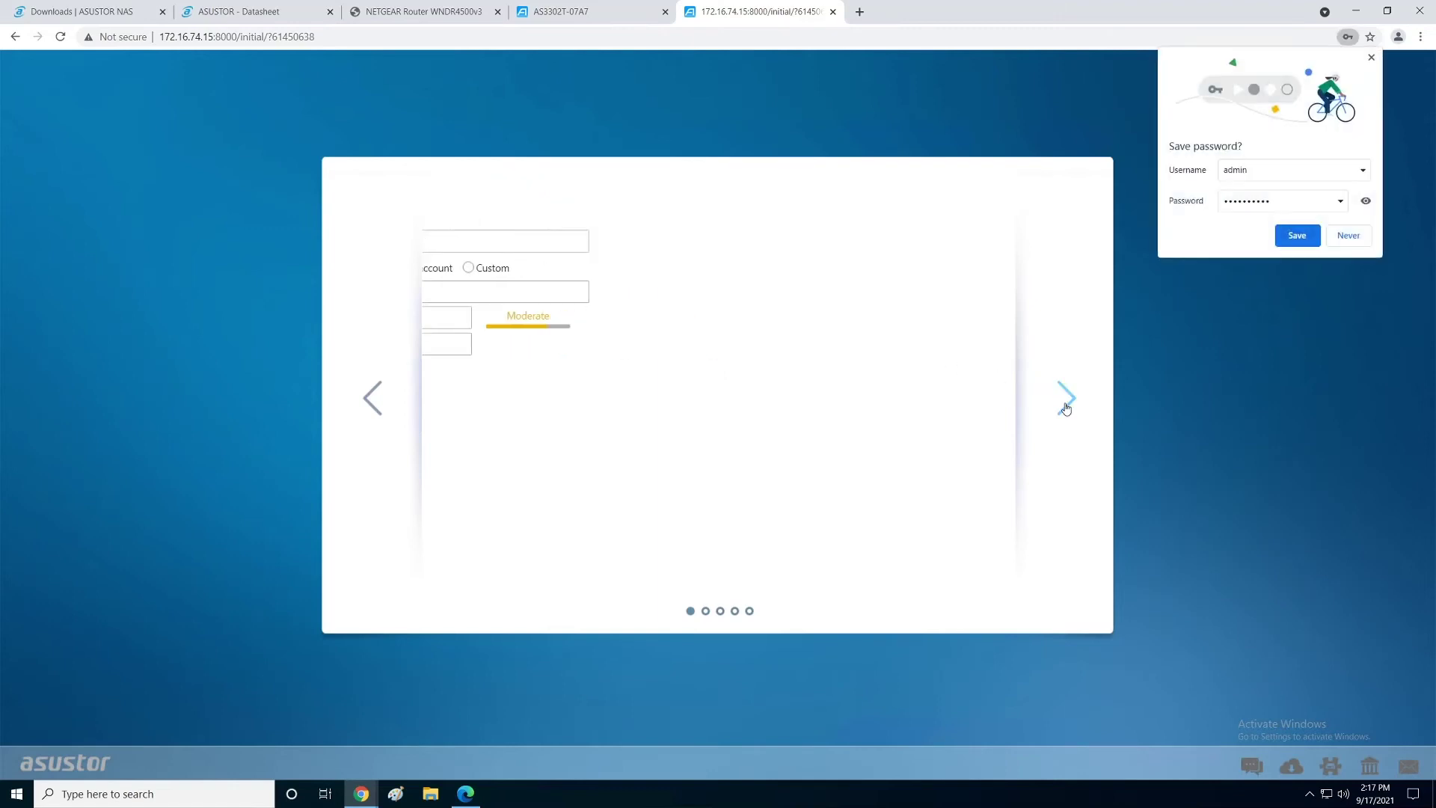
left_click(1348, 235)
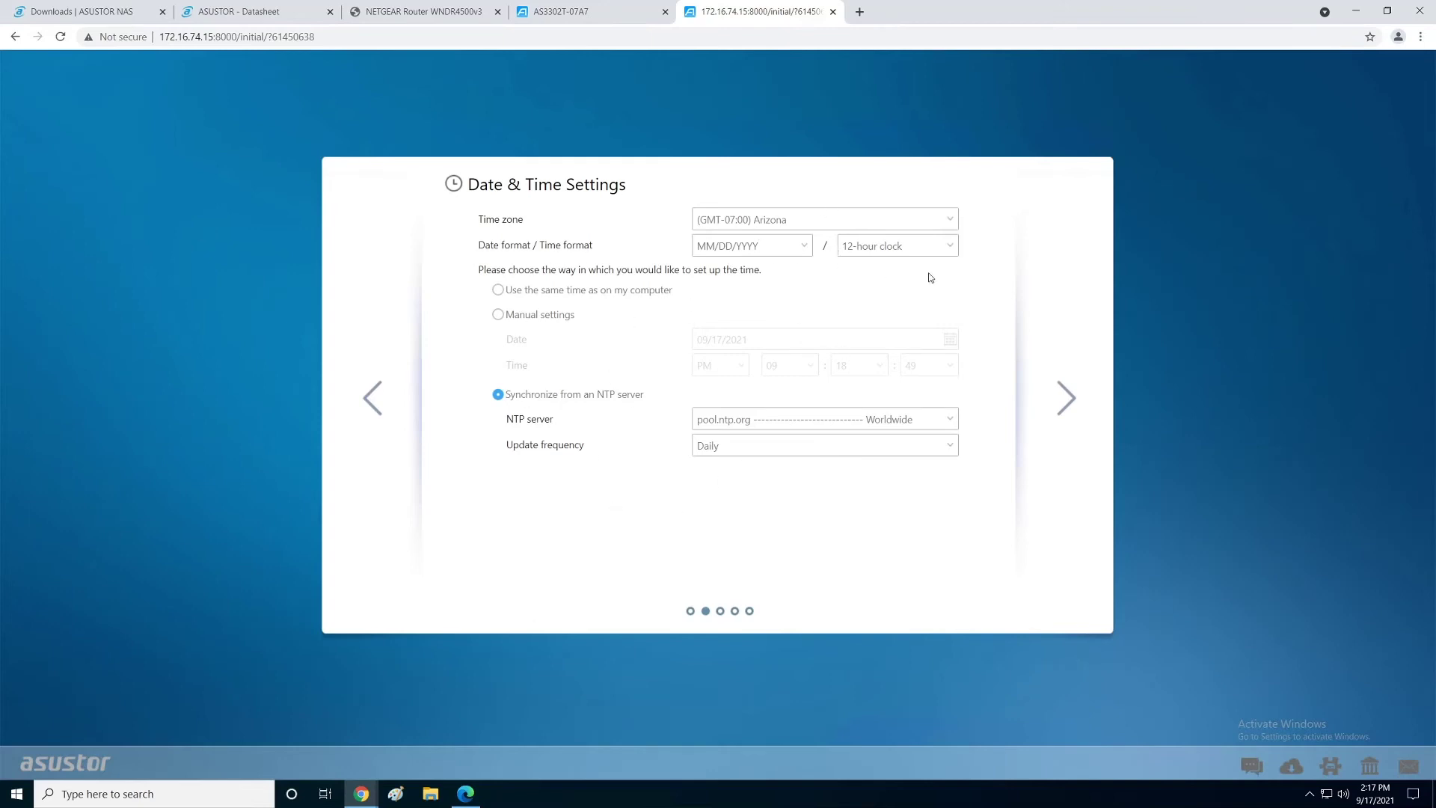
left_click(1067, 400)
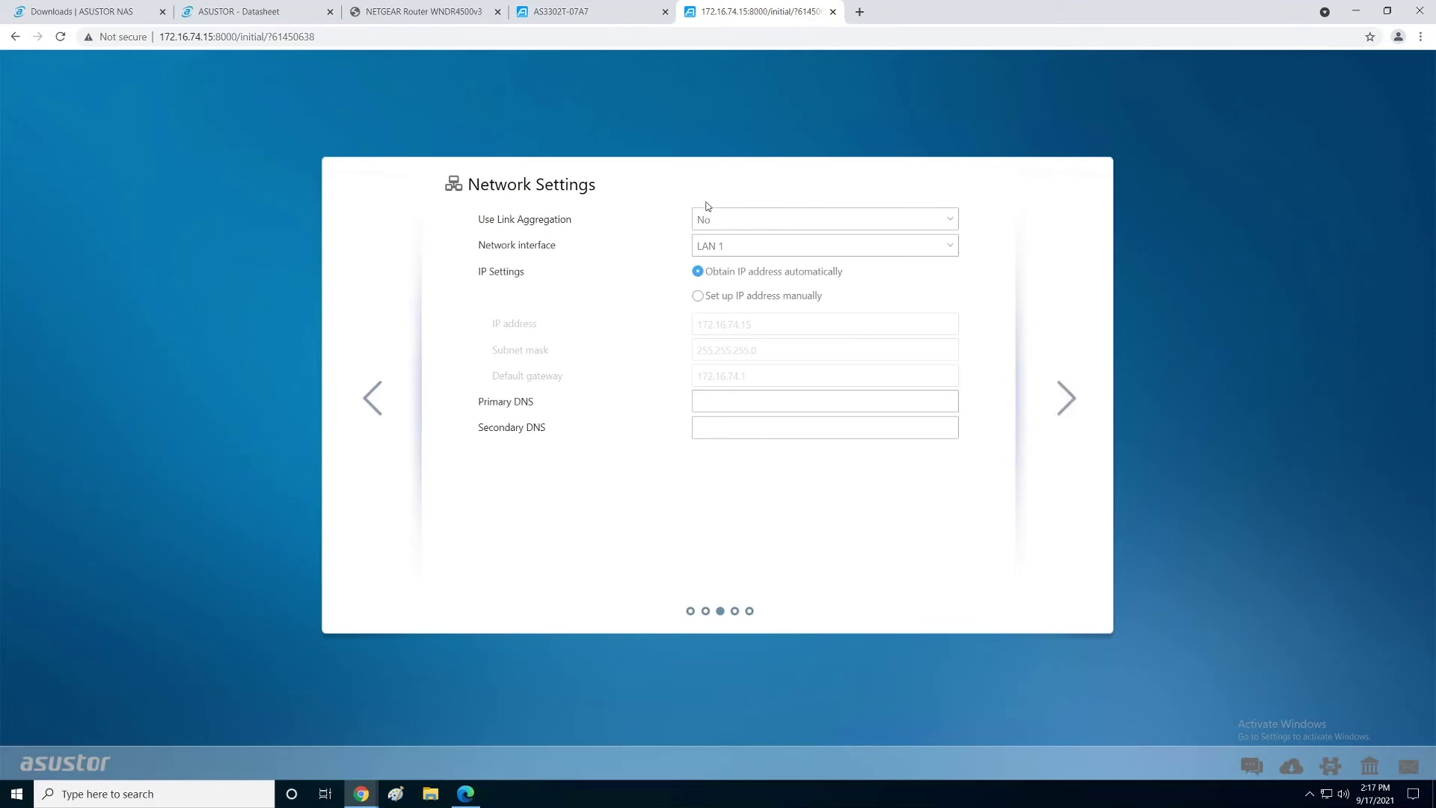
left_click(951, 245)
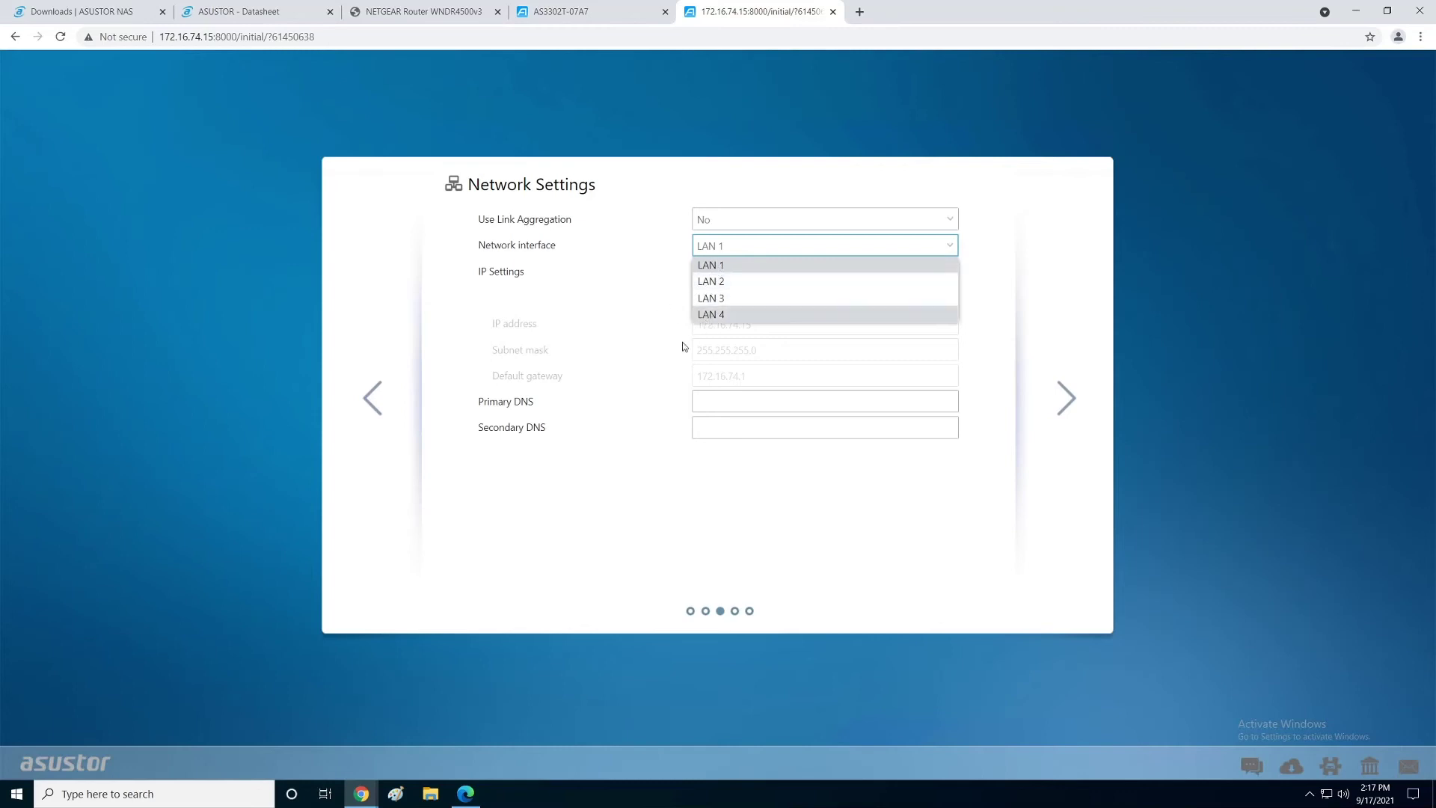
left_click(728, 506)
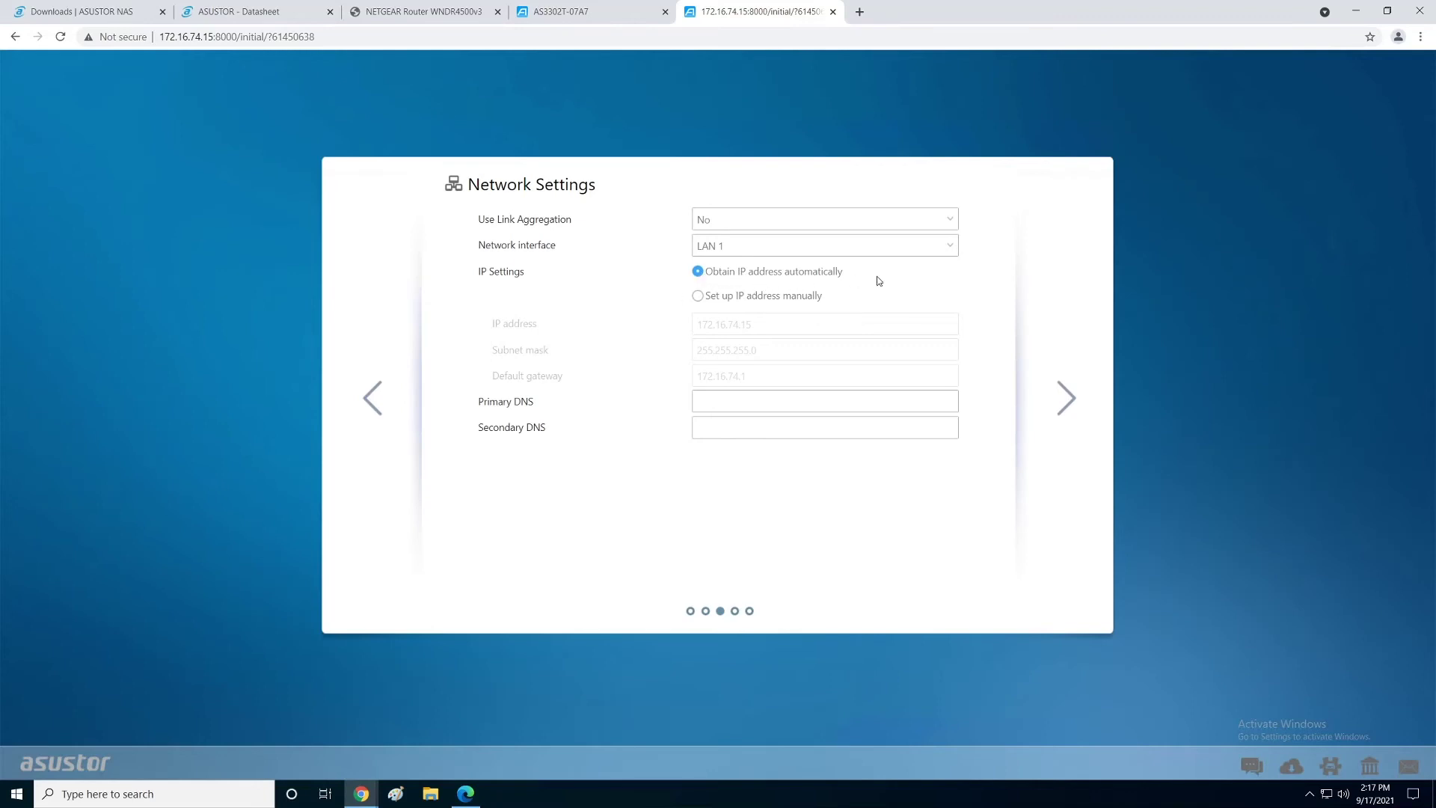
left_click(1064, 395)
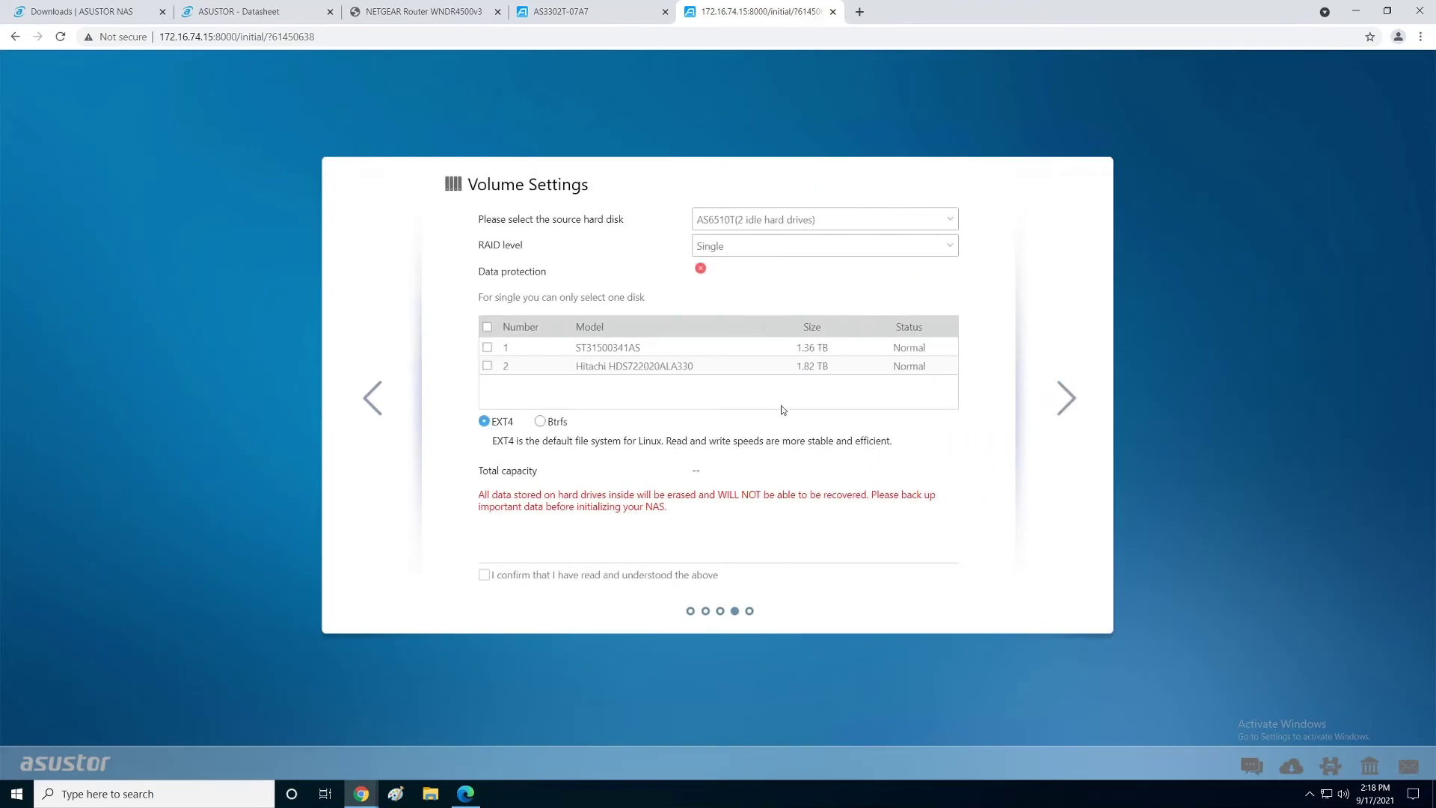
Step: Compare the Hitachi HDS722020ALA330 and ST31500341AS drives in the volume drive list
left_click(522, 369)
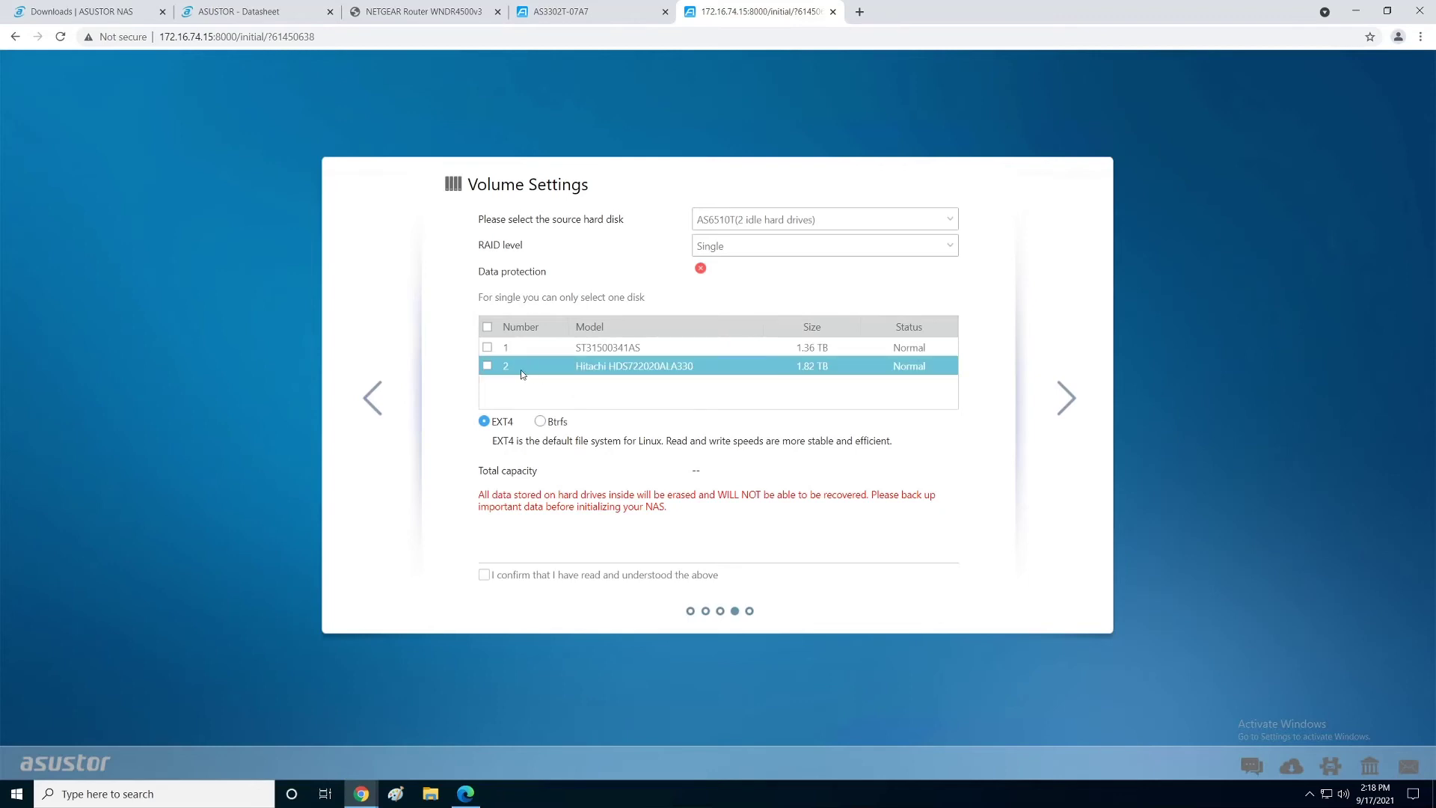
left_click(747, 348)
left_click(679, 366)
left_click(786, 349)
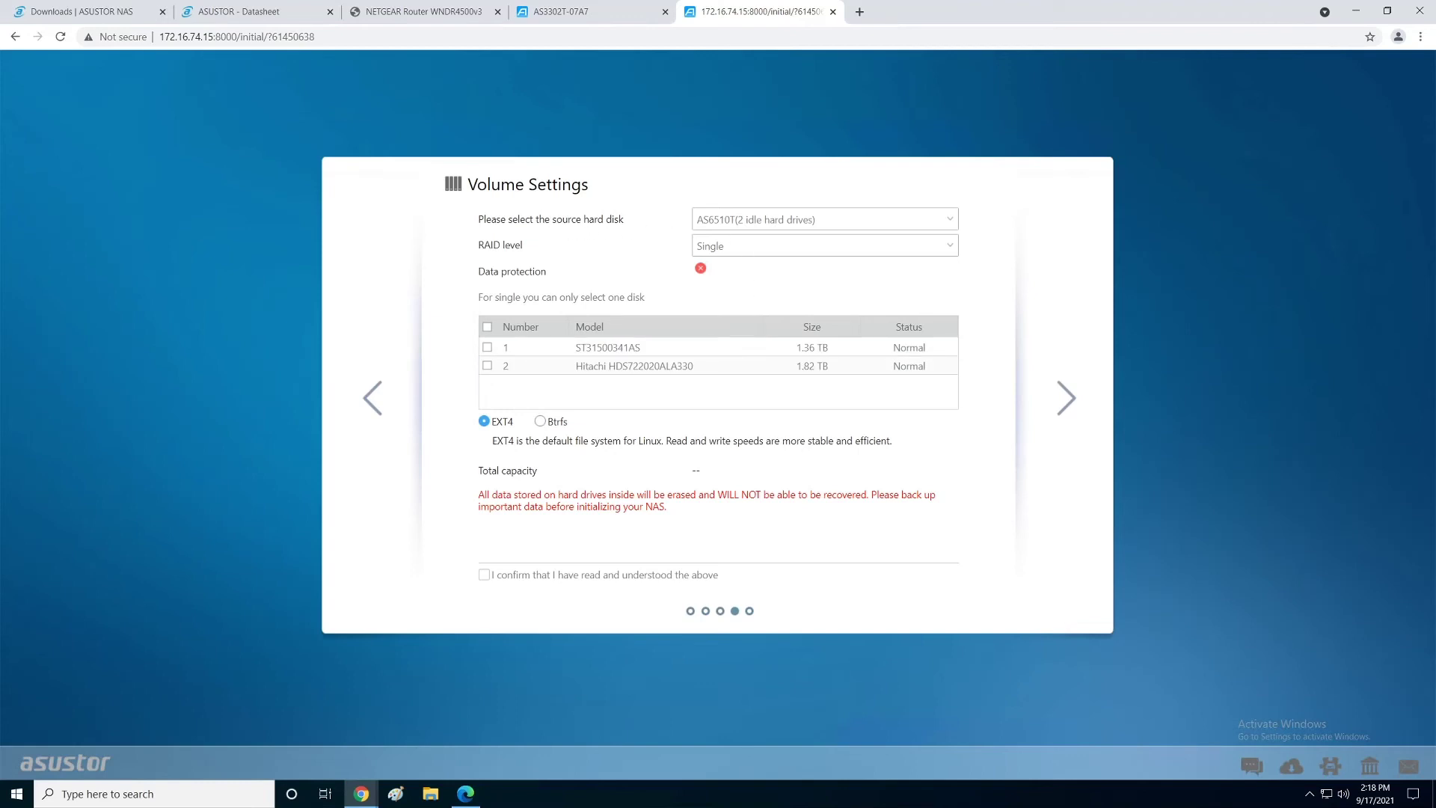
Step: Build a 1.36 TB RAID 1 volume on both drives, accept the erase warning, and initialize
left_click(822, 246)
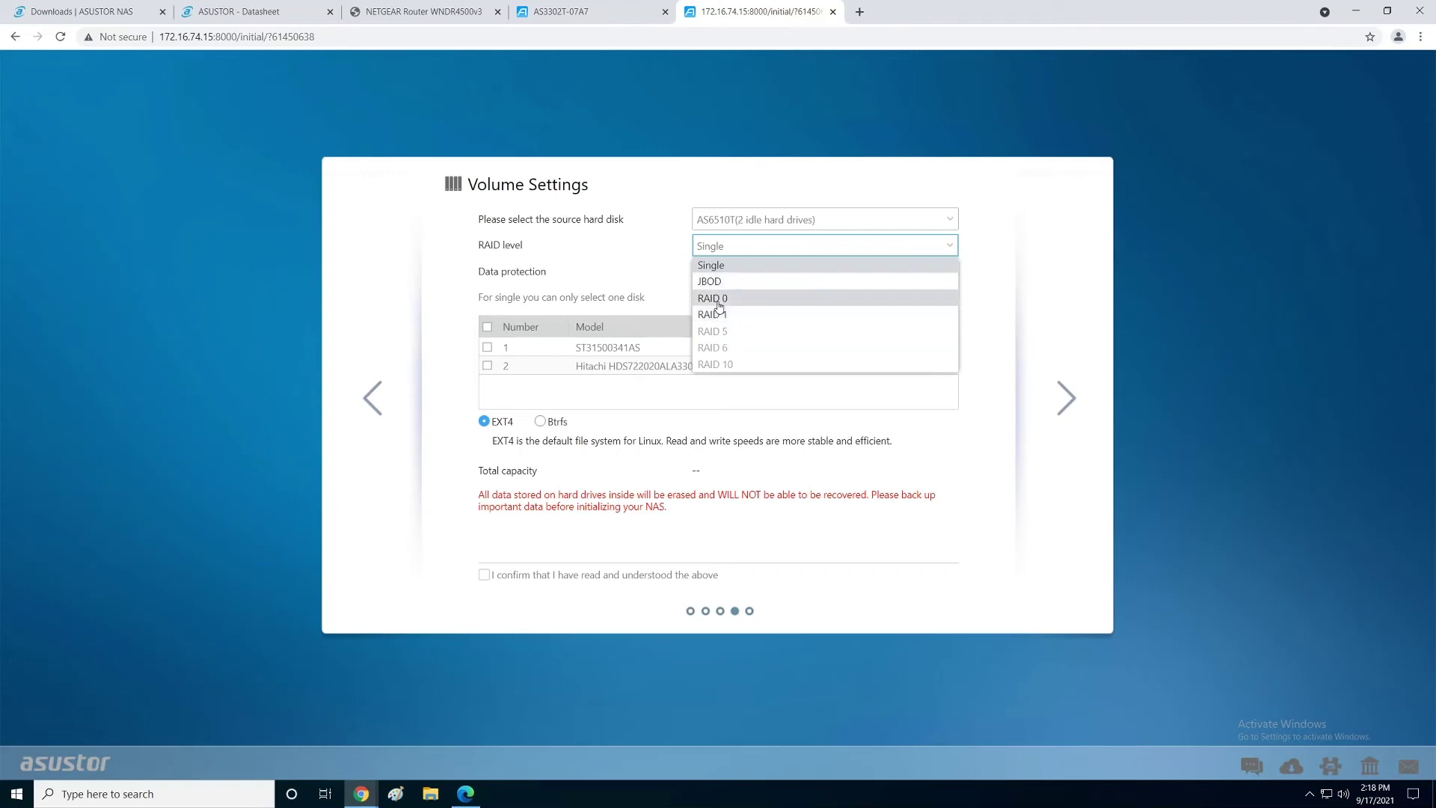
left_click(715, 315)
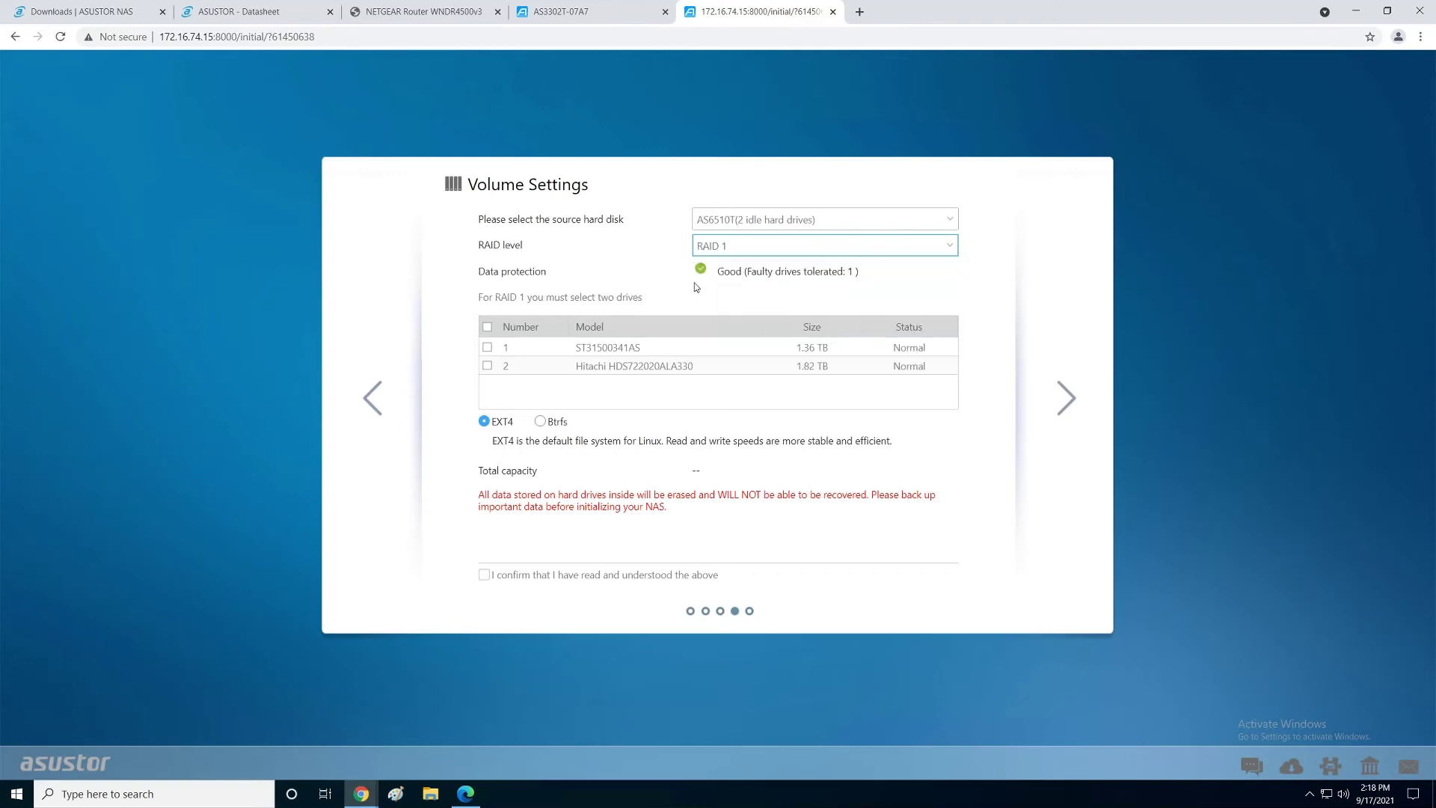
left_click(487, 327)
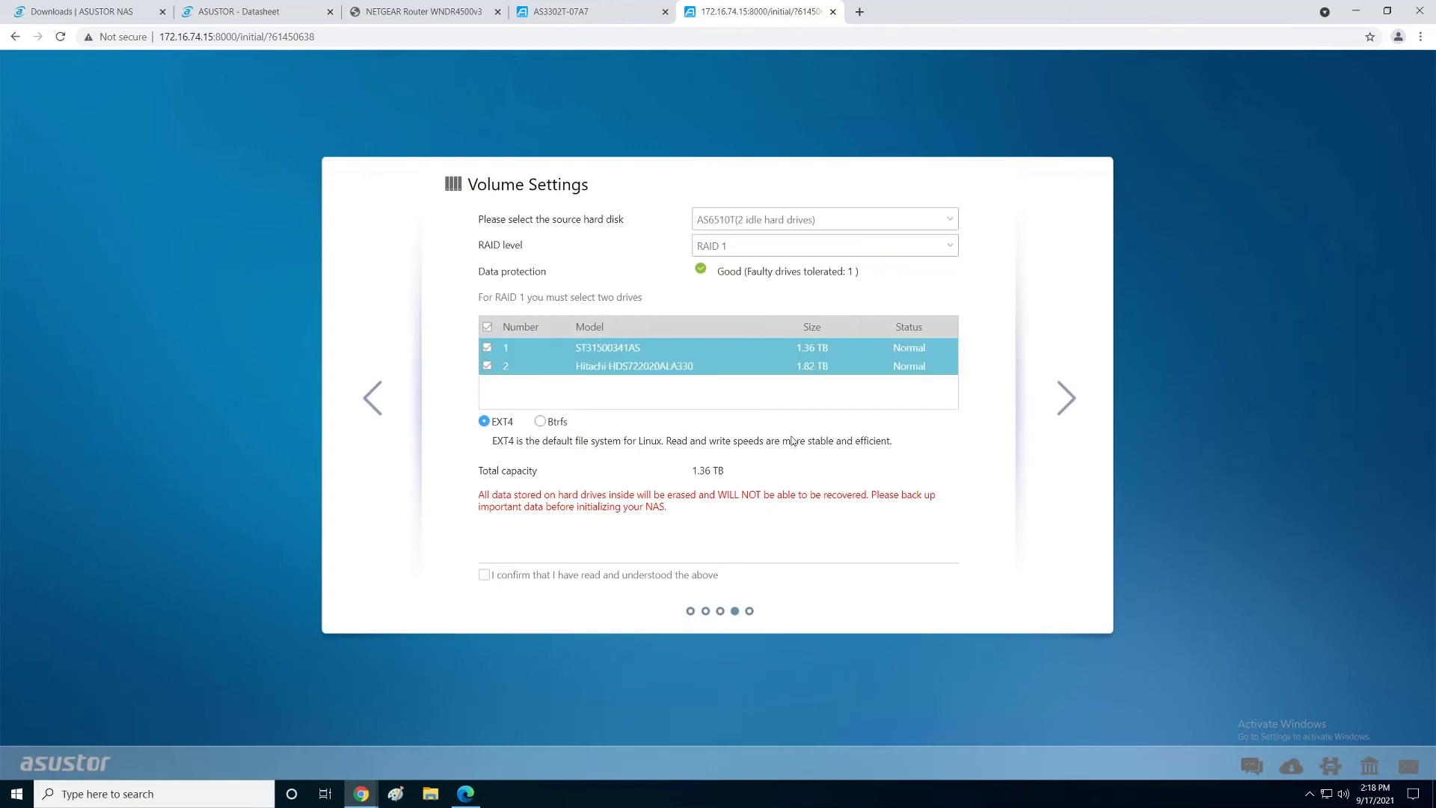
left_click_drag(692, 471, 713, 470)
left_click(485, 575)
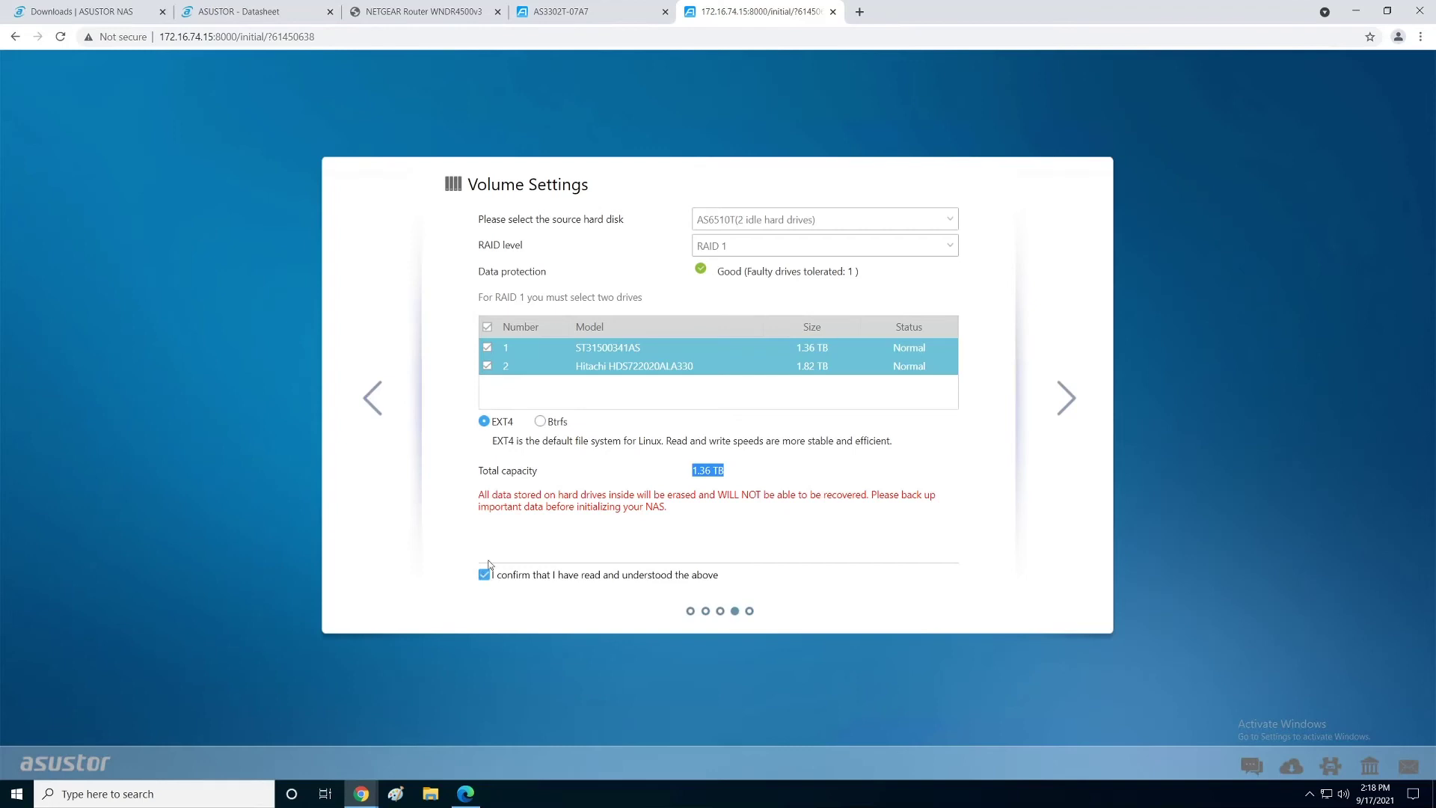
left_click(1069, 403)
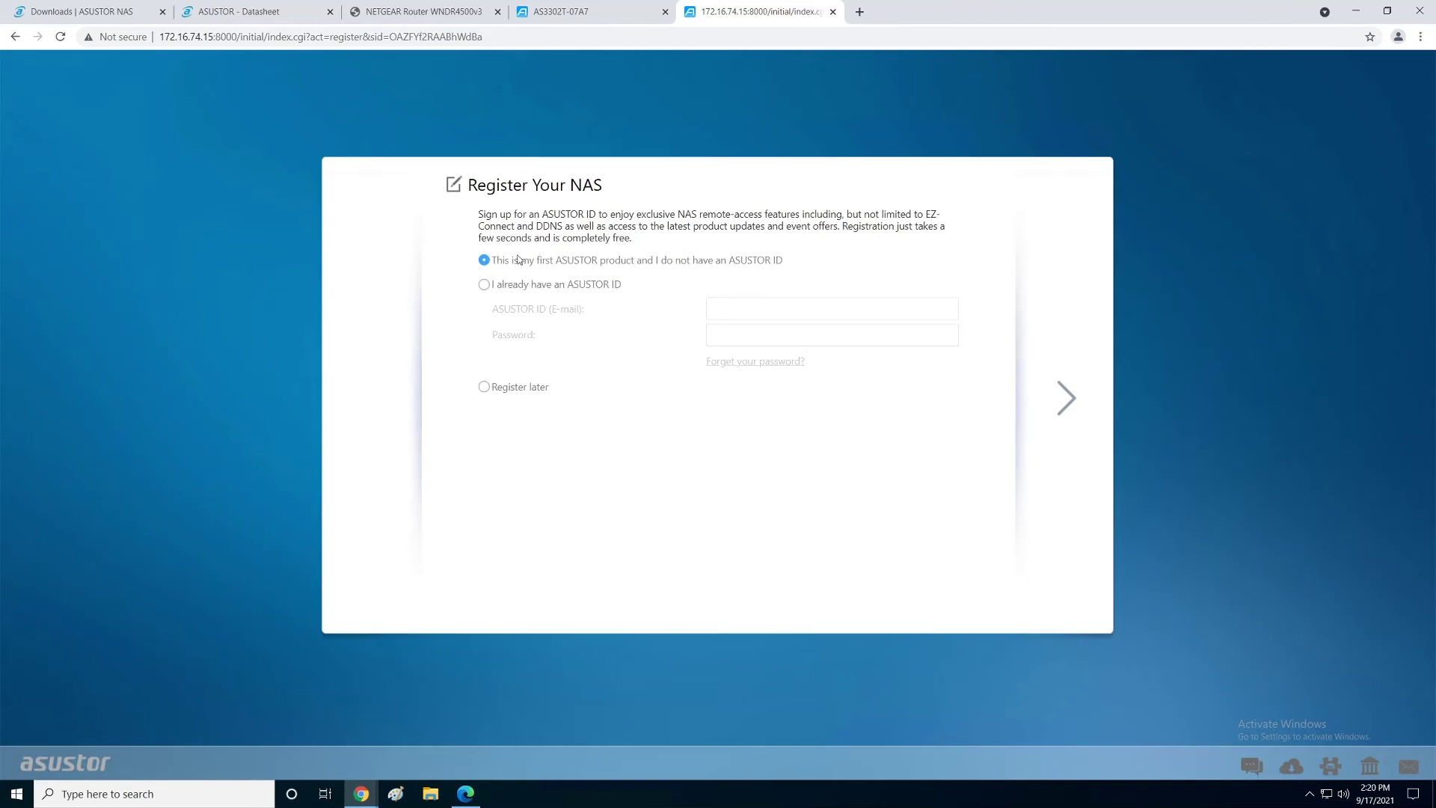
Step: Choose Register later, finish initialization, and open the second NAS's ADM desktop
left_click(485, 387)
left_click(1071, 402)
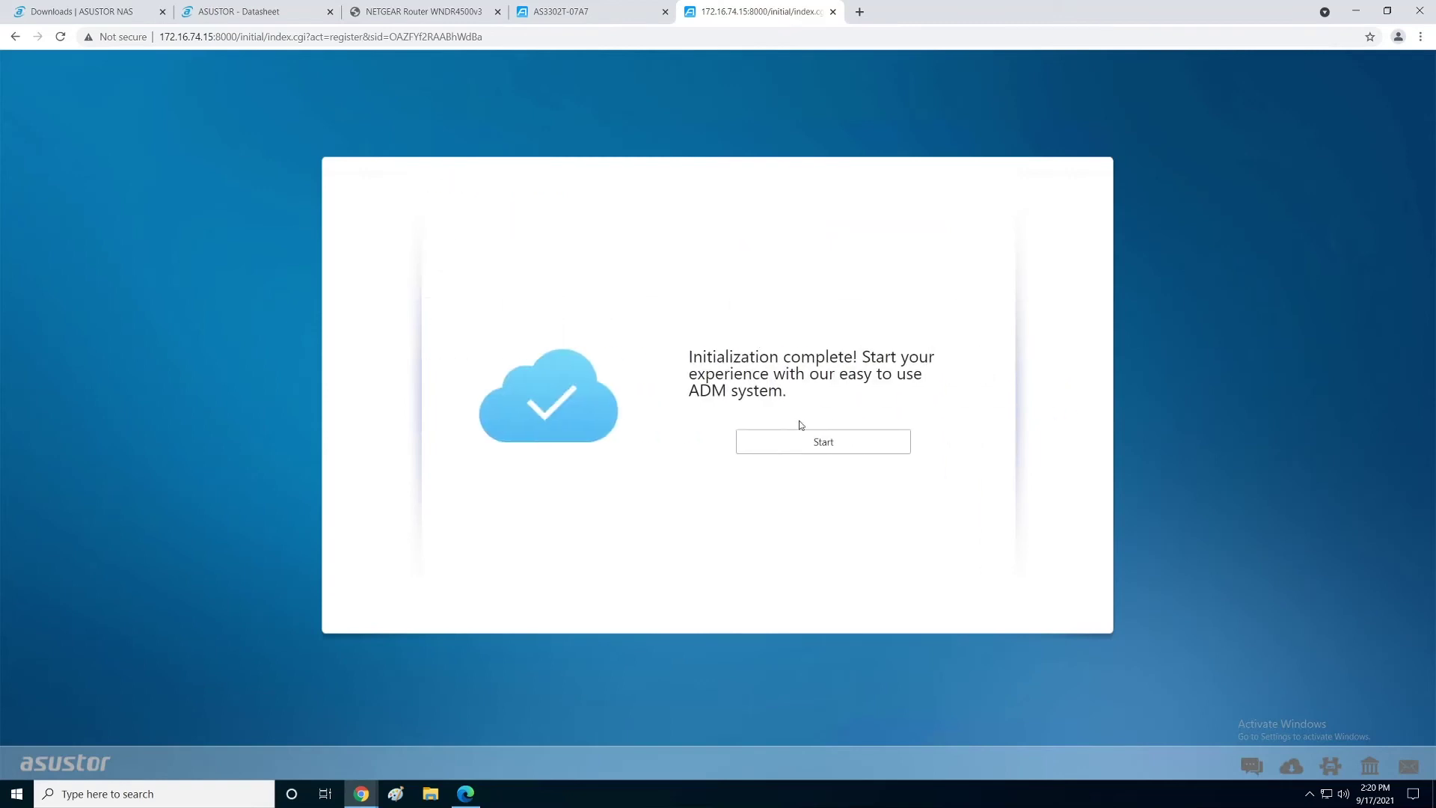
left_click(804, 442)
left_click(840, 439)
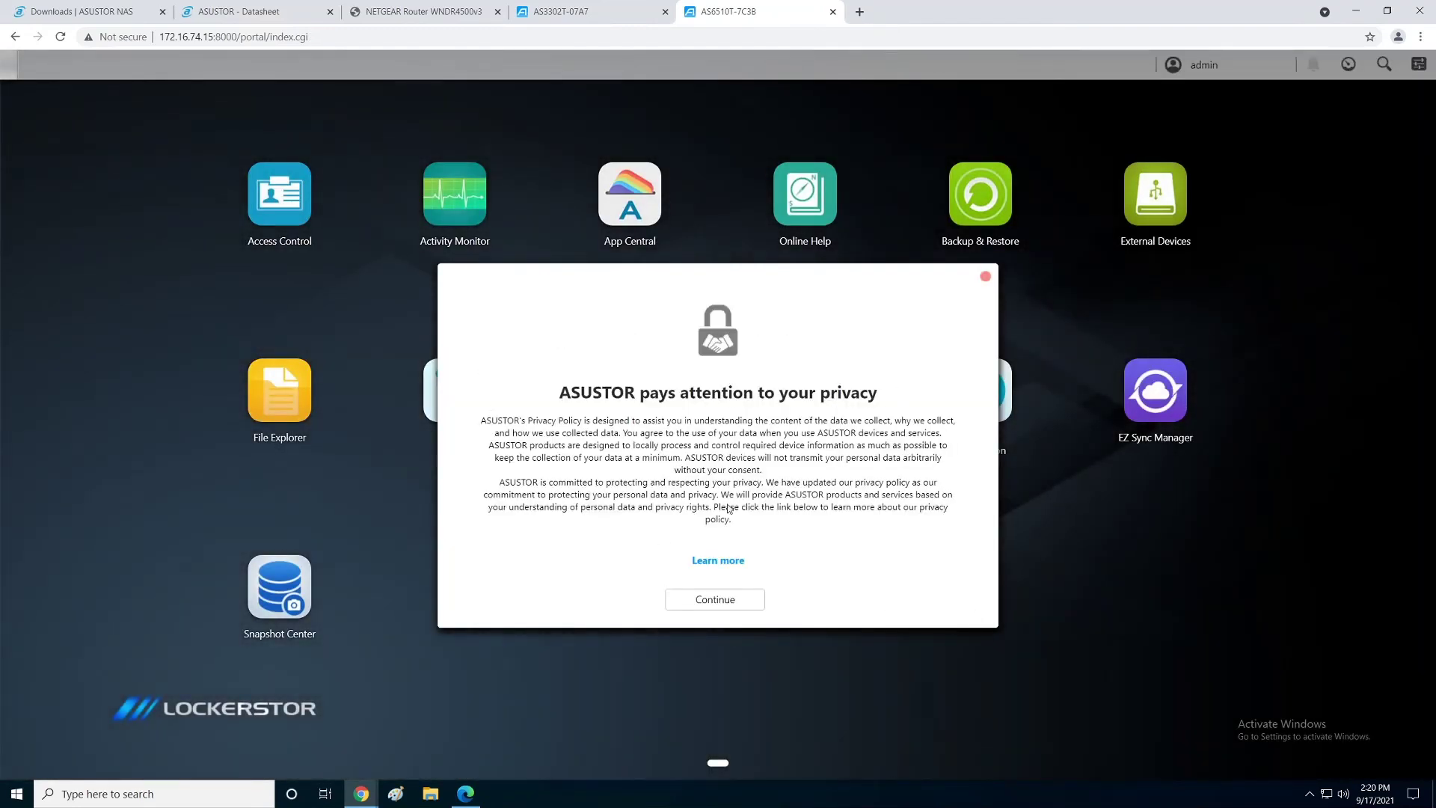
Step: Accept the privacy notice, page through the welcome tour to close it, and minimise Chrome
left_click(709, 599)
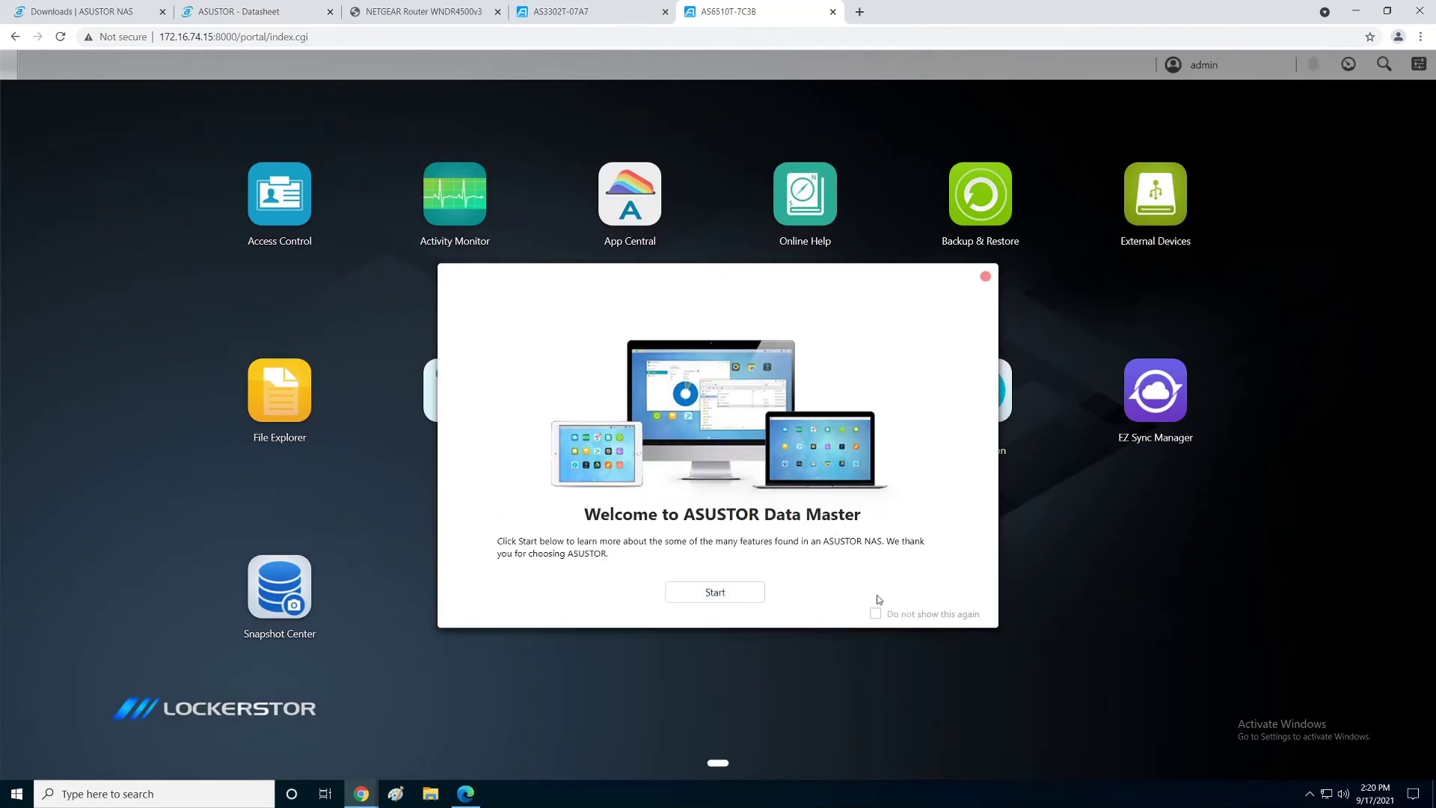
left_click(733, 595)
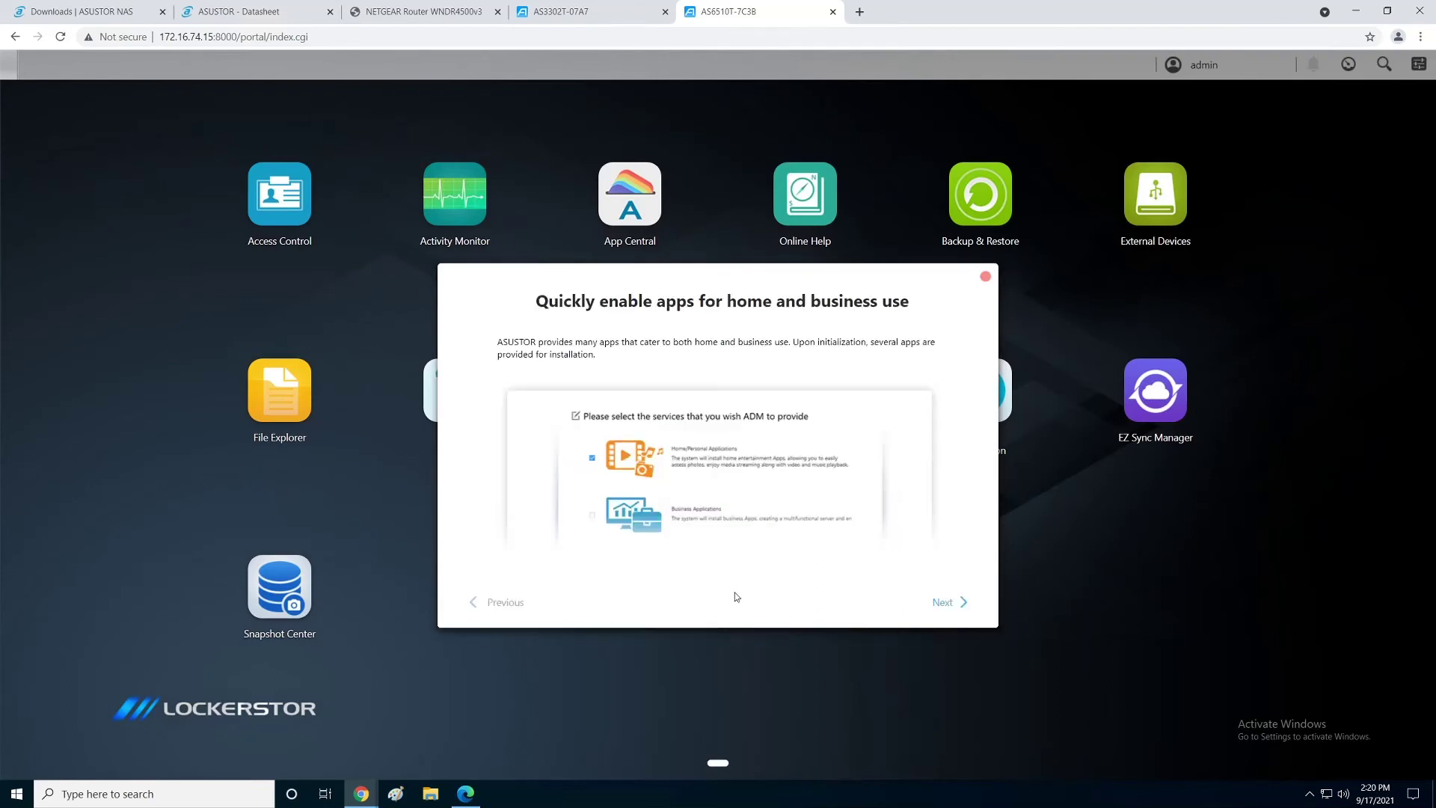
left_click(943, 605)
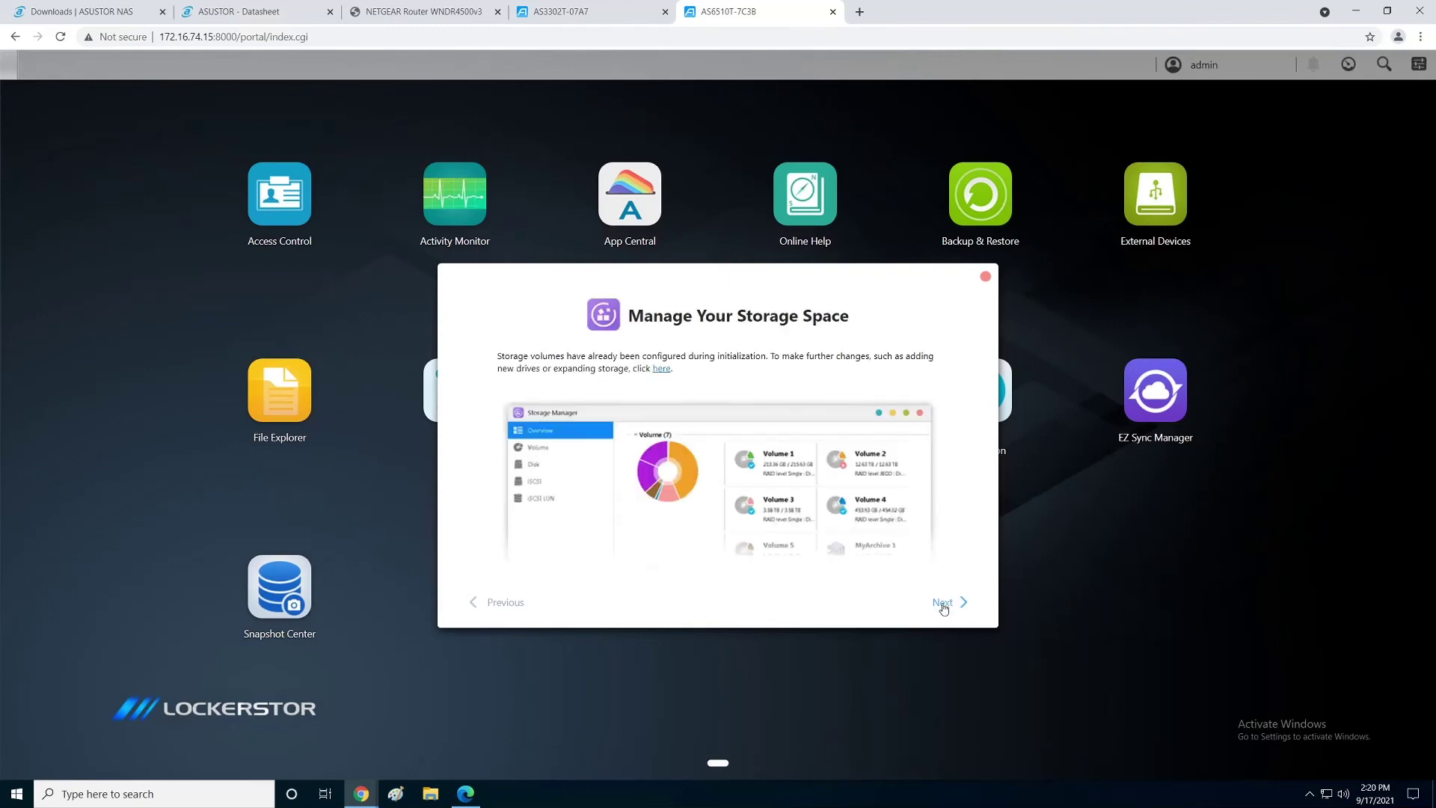
left_click(942, 605)
left_click(943, 605)
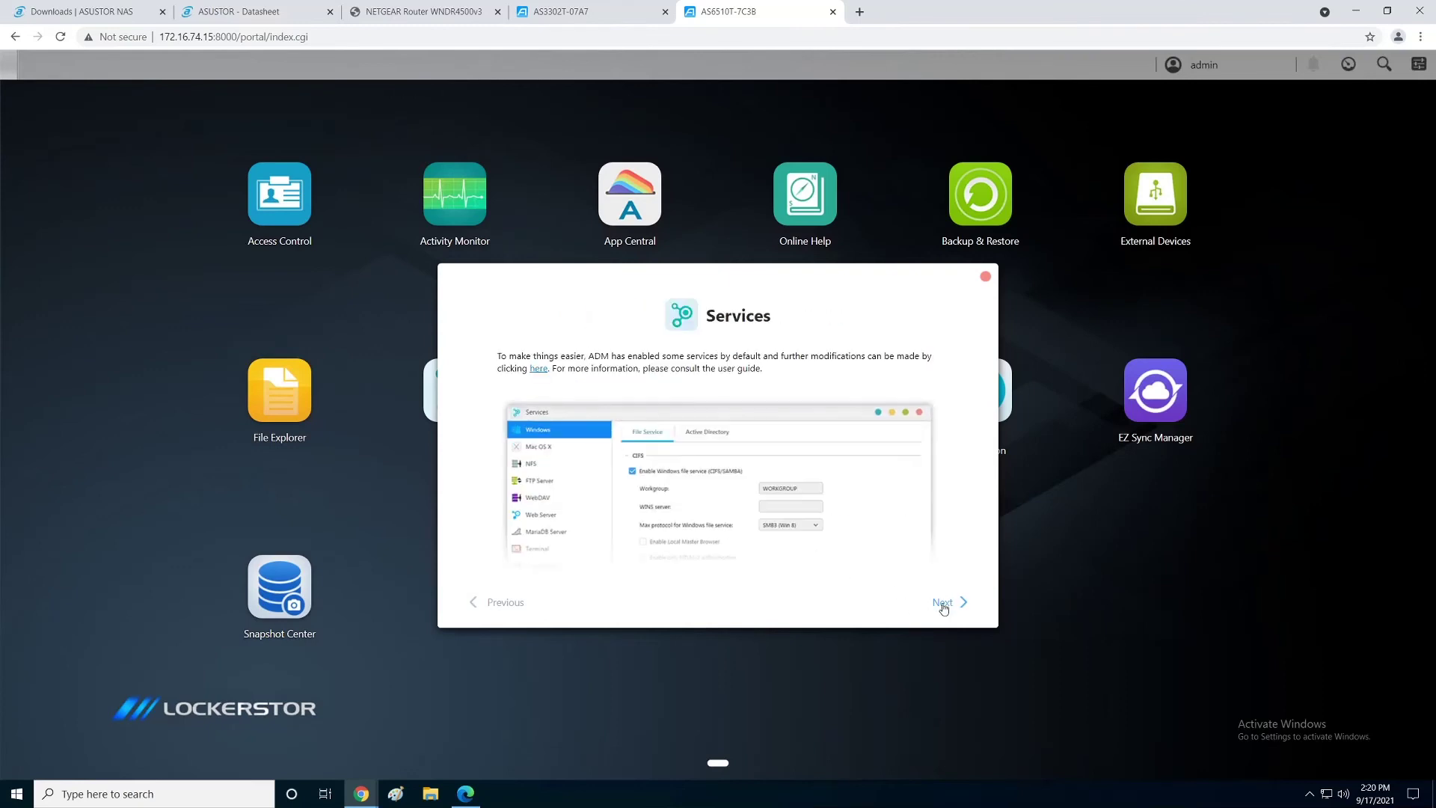
left_click(943, 605)
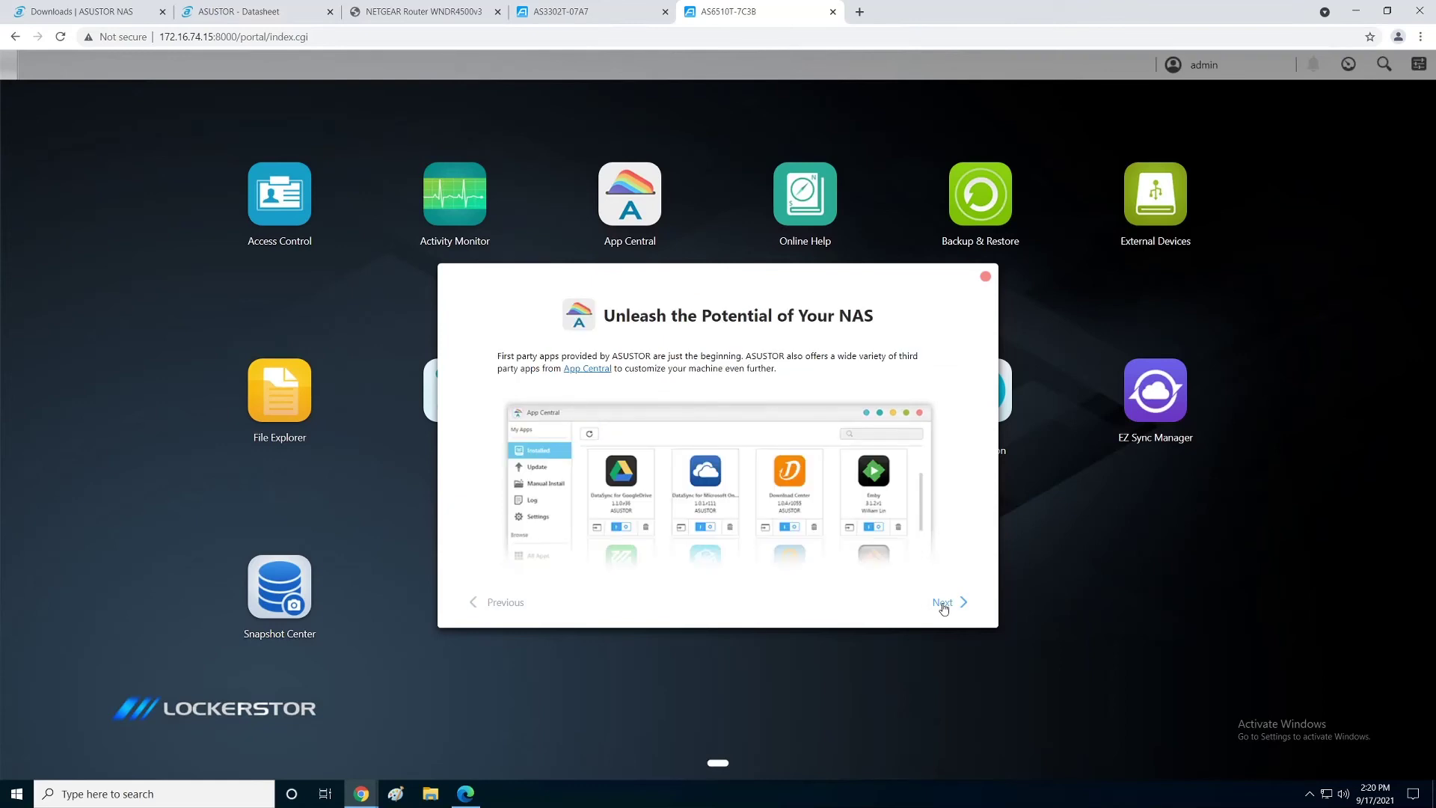
left_click(943, 605)
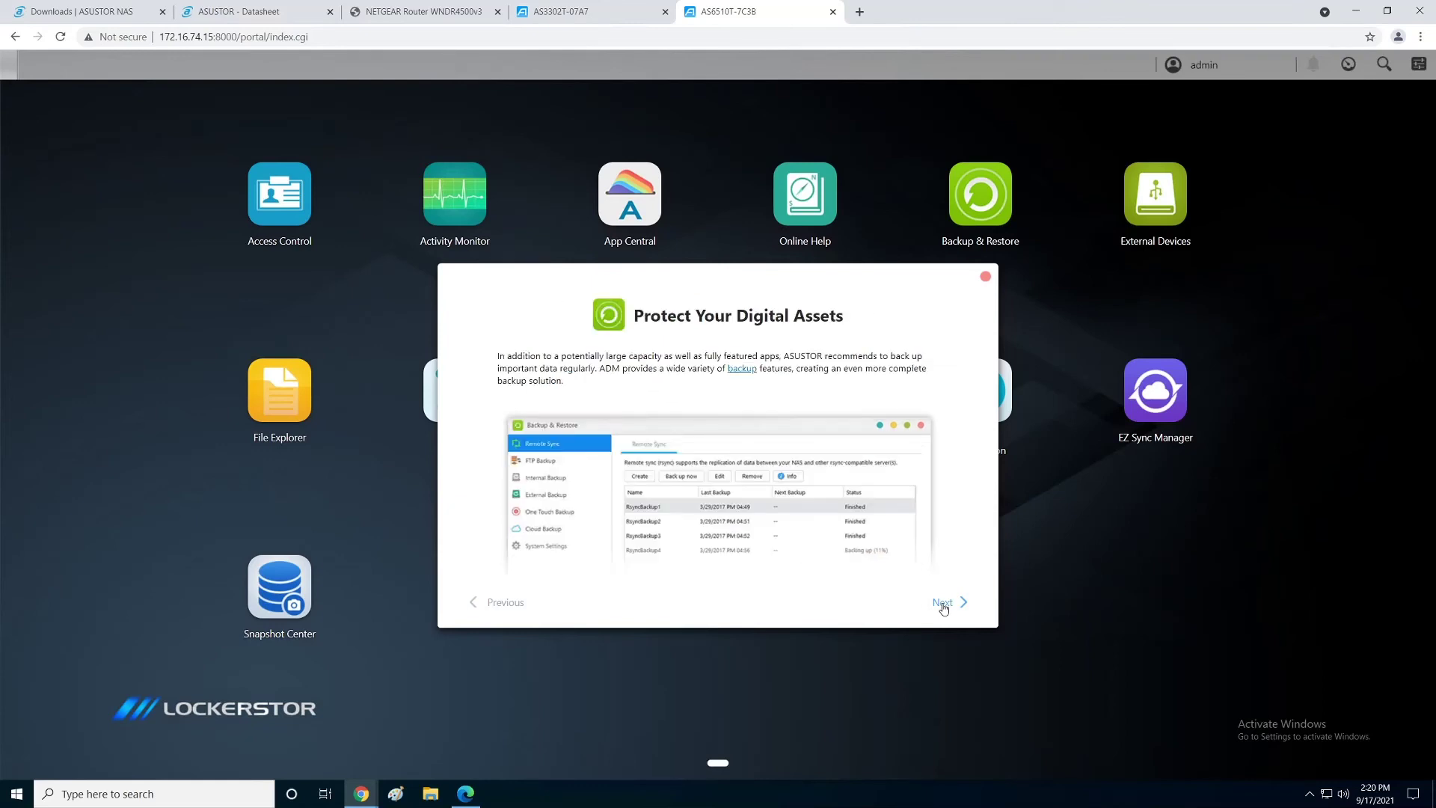
left_click(943, 605)
left_click(942, 604)
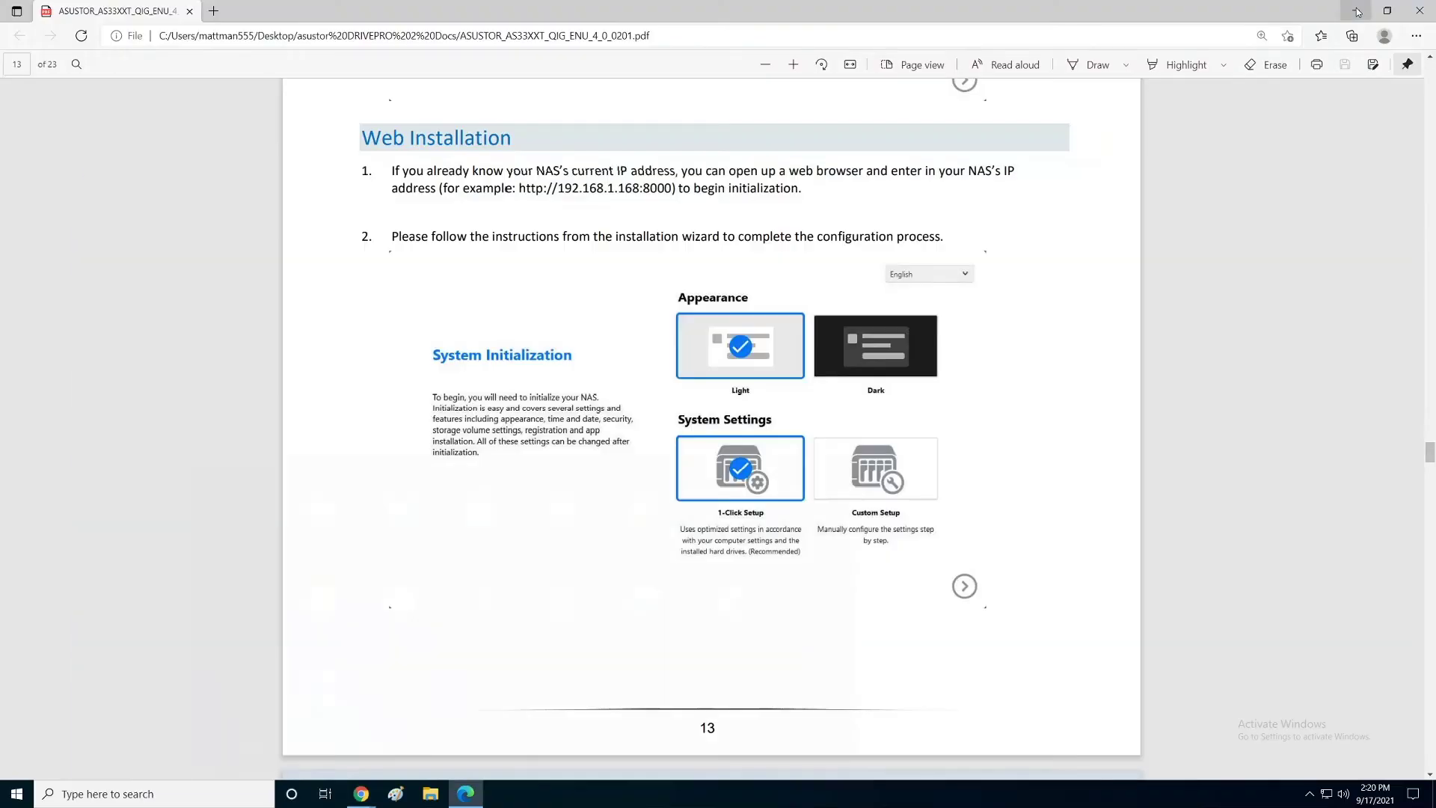
left_click(1354, 10)
Step: Minimise open windows, open the DRIVEPRO 2 Docs folder and ACC_Win zip, and launch ACC_Win_2.1.3.7270
mouse_move(1360, 9)
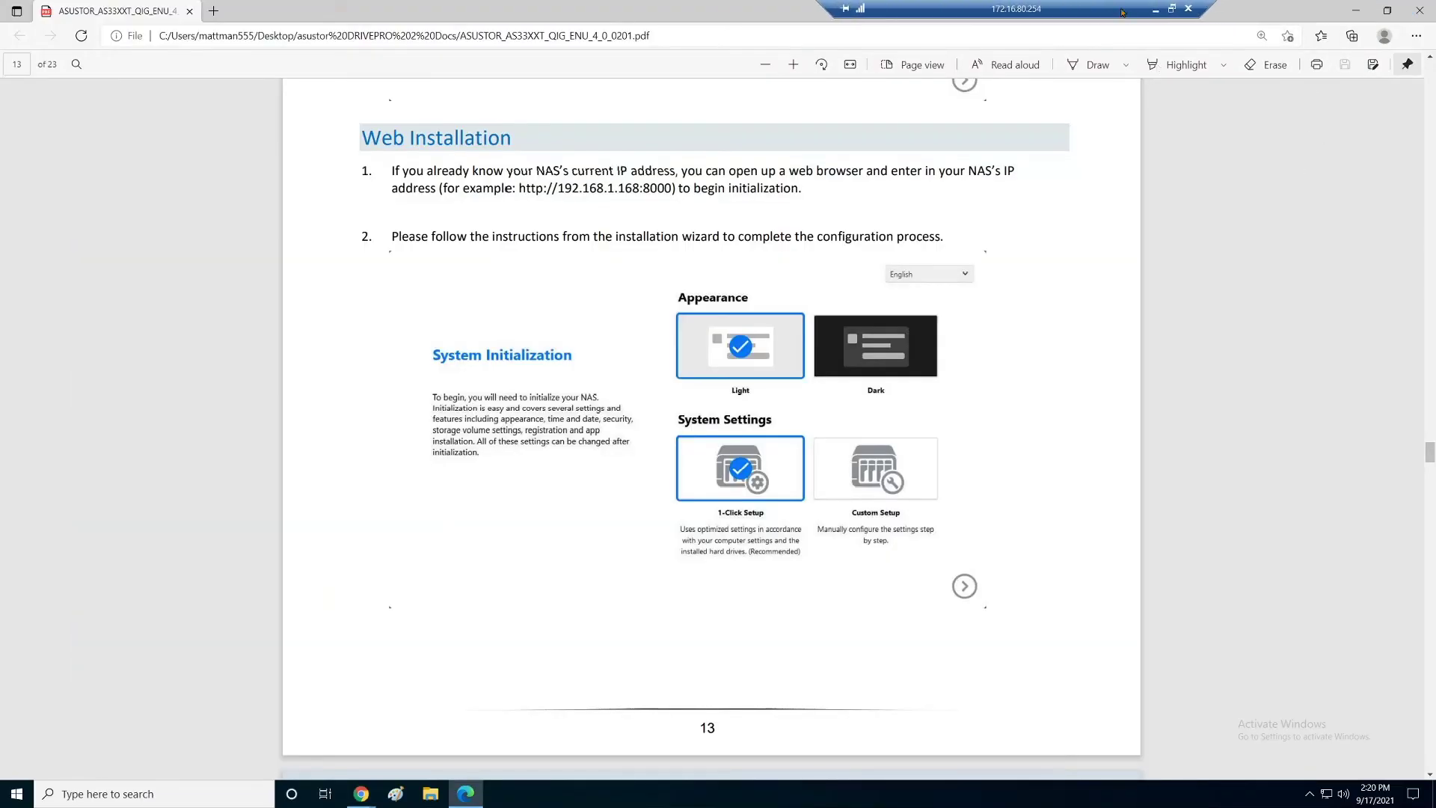
left_click(1359, 9)
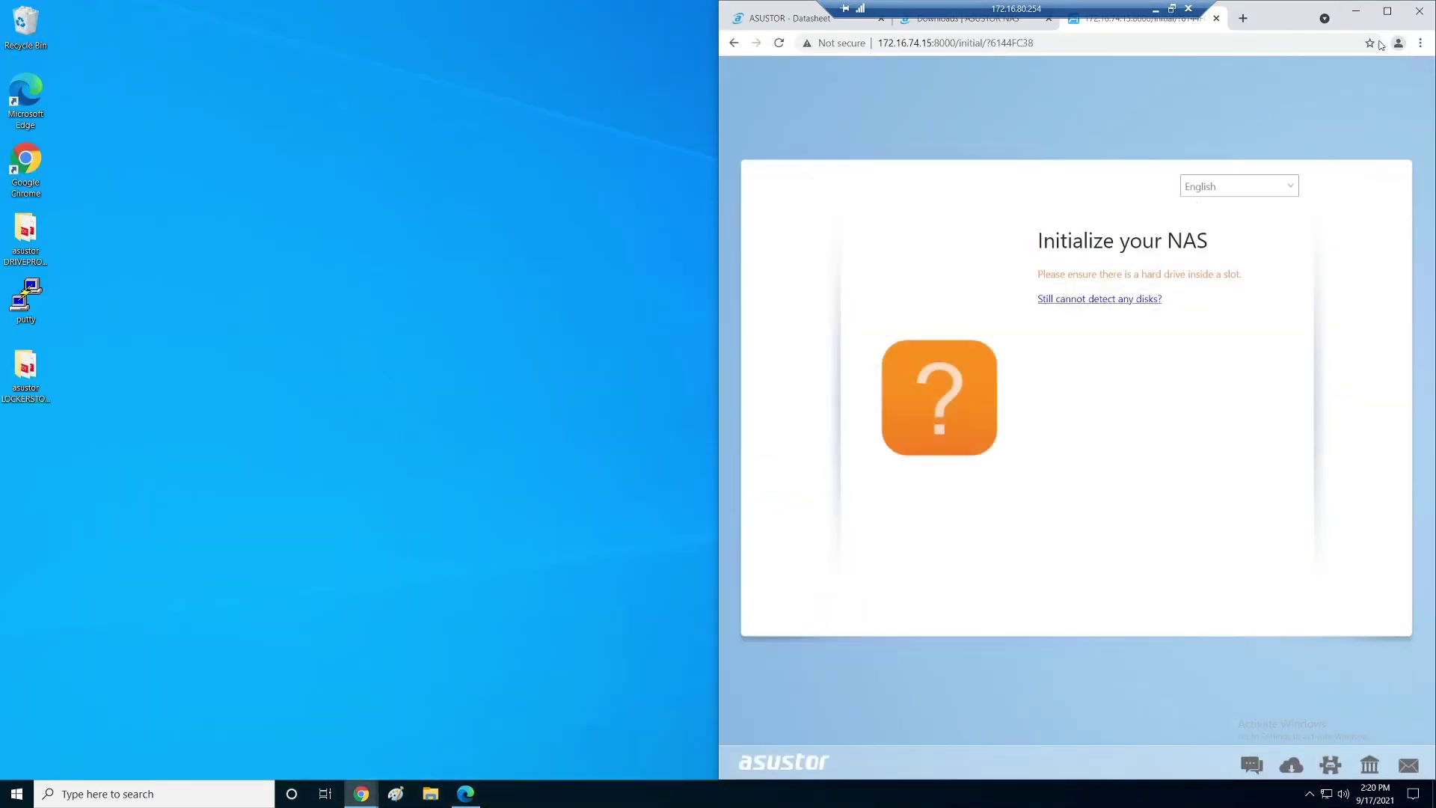
left_click(1355, 11)
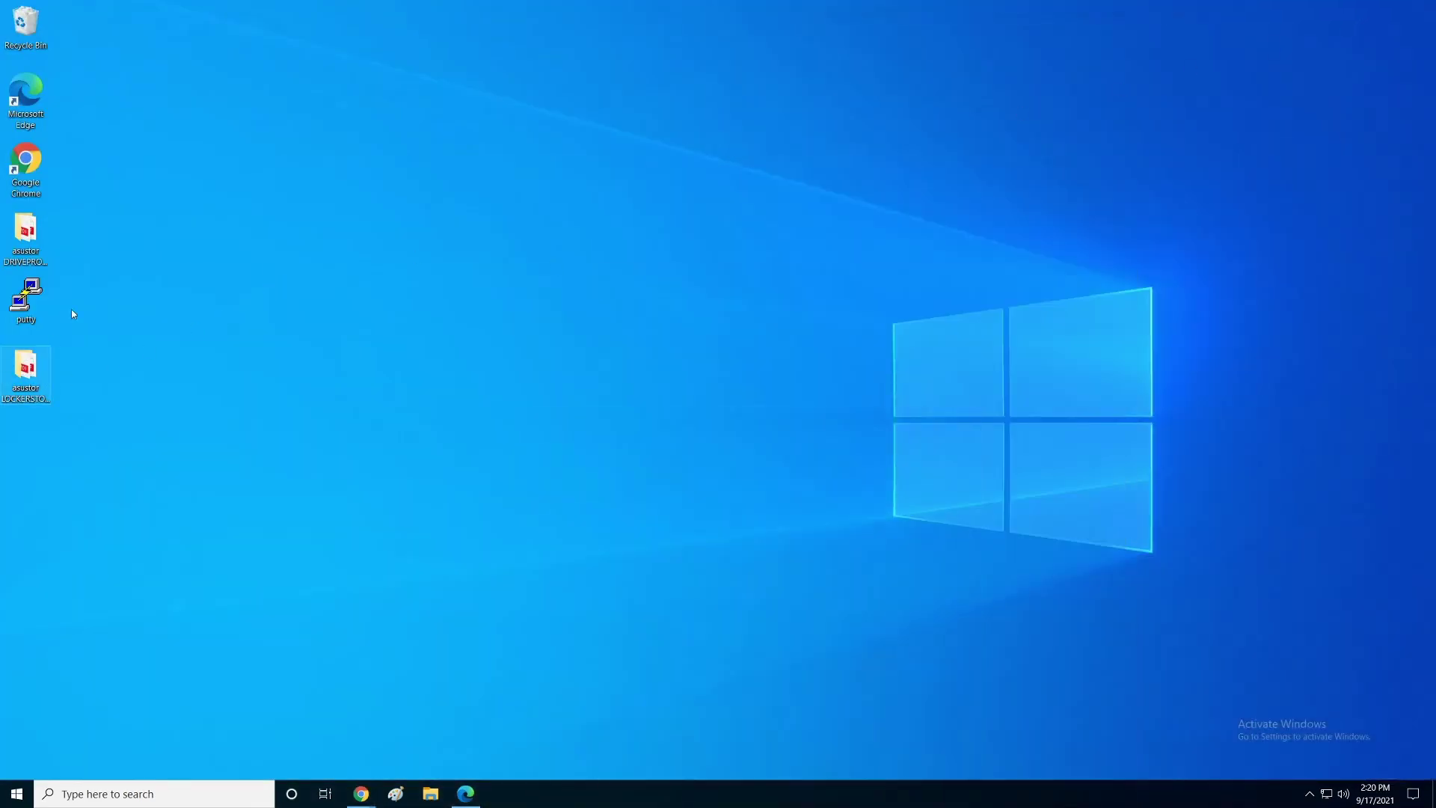
double_click(25, 236)
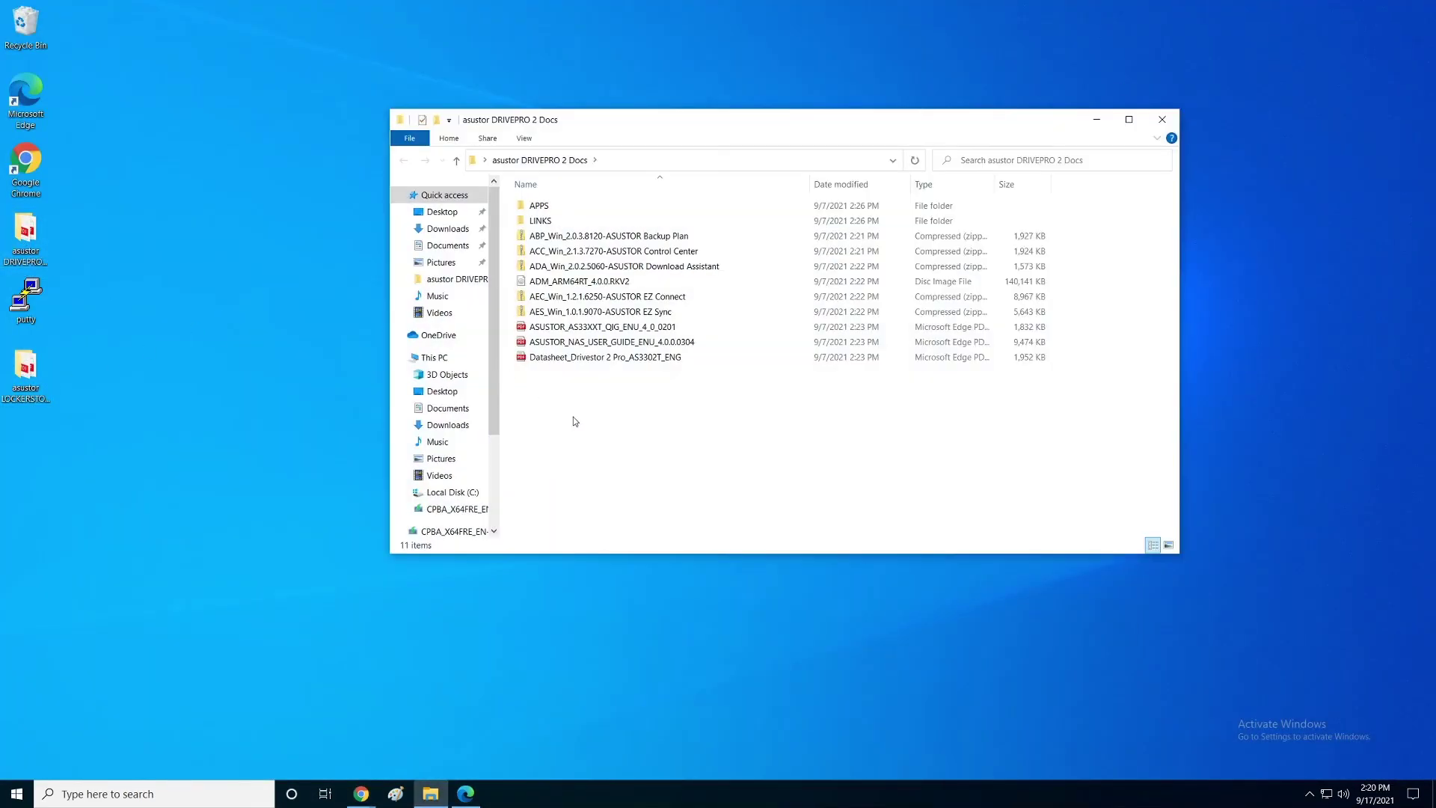
left_click(537, 255)
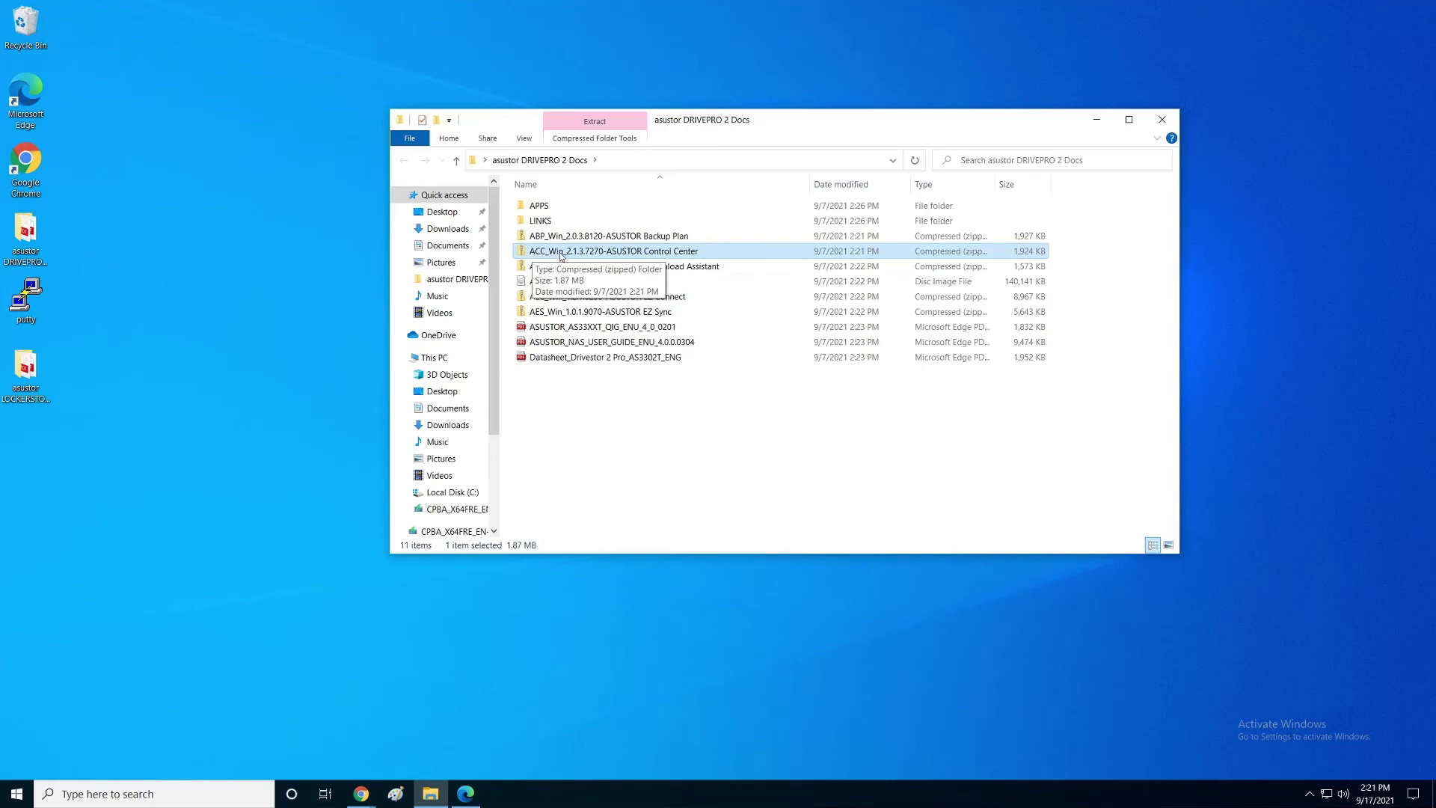
double_click(559, 253)
double_click(576, 206)
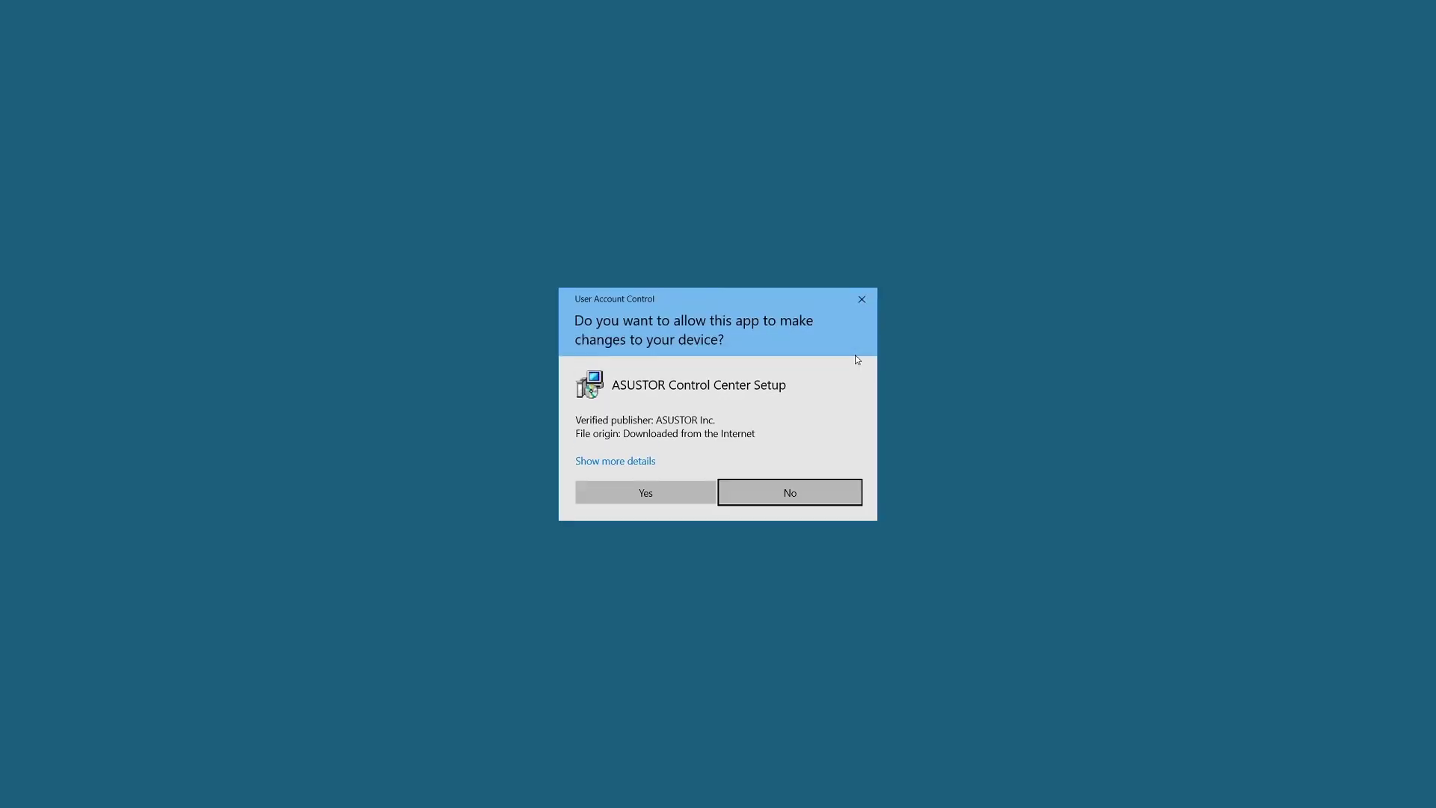
Step: Approve the installer and run the setup wizard with the default folder and tasks
left_click(673, 495)
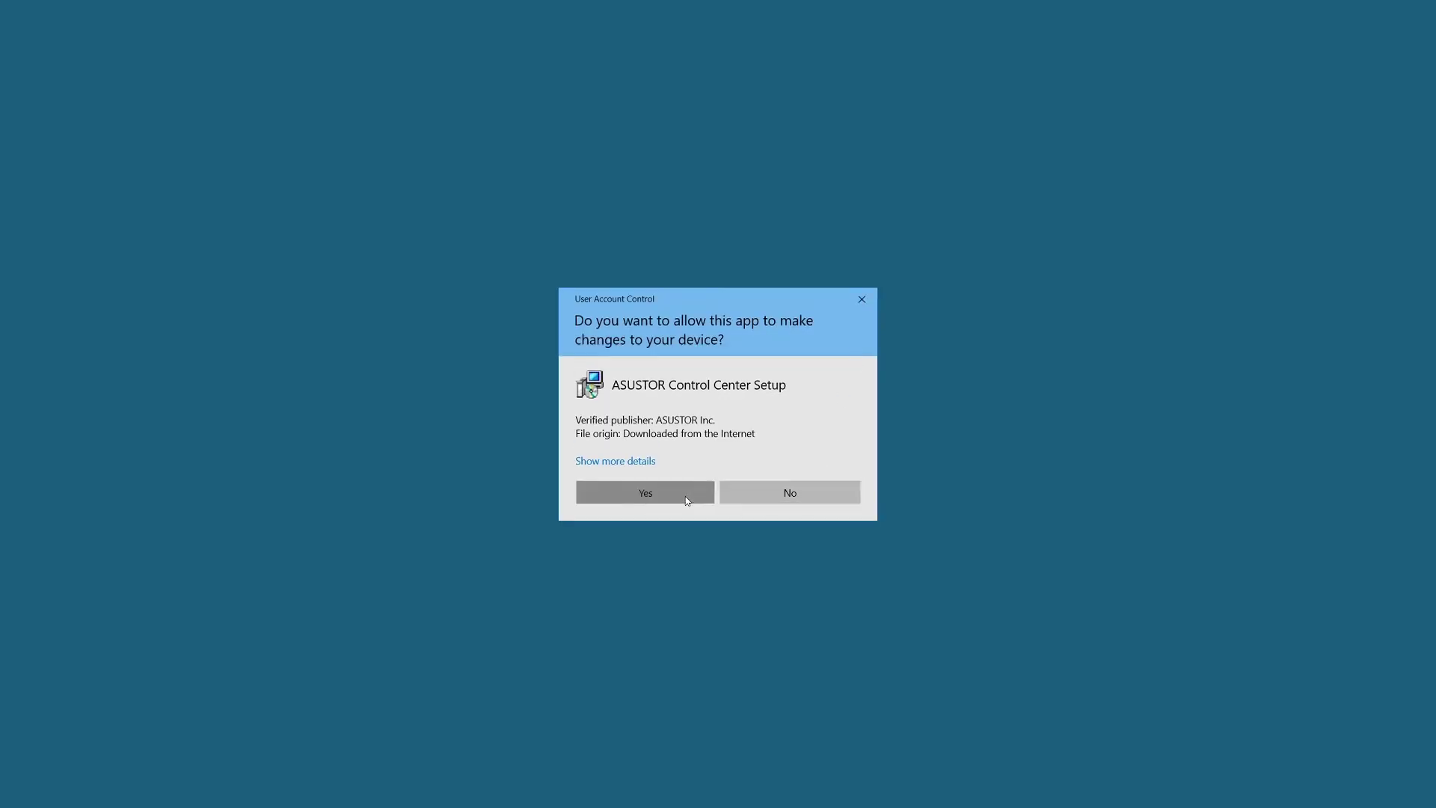
left_click(731, 429)
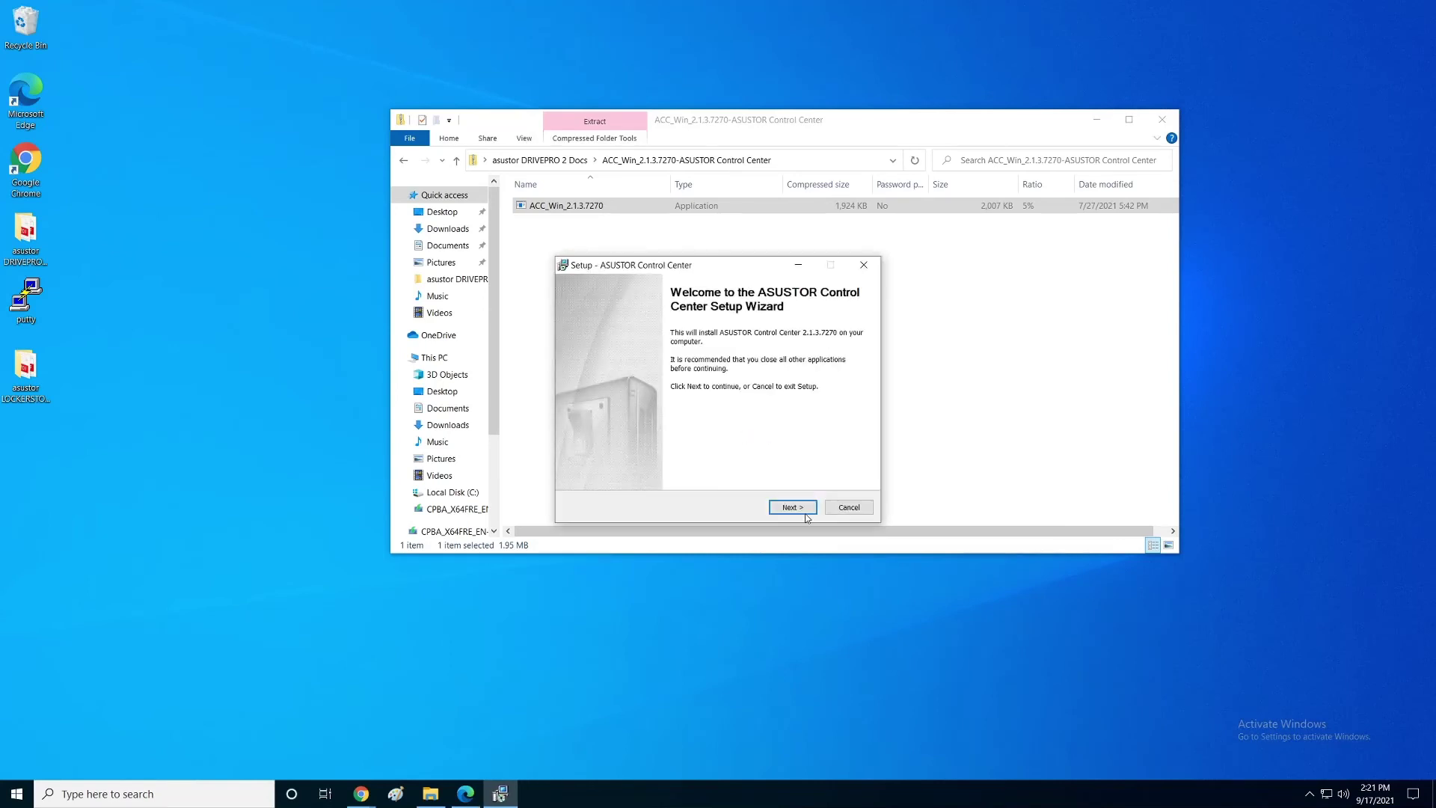
left_click(794, 508)
left_click(794, 507)
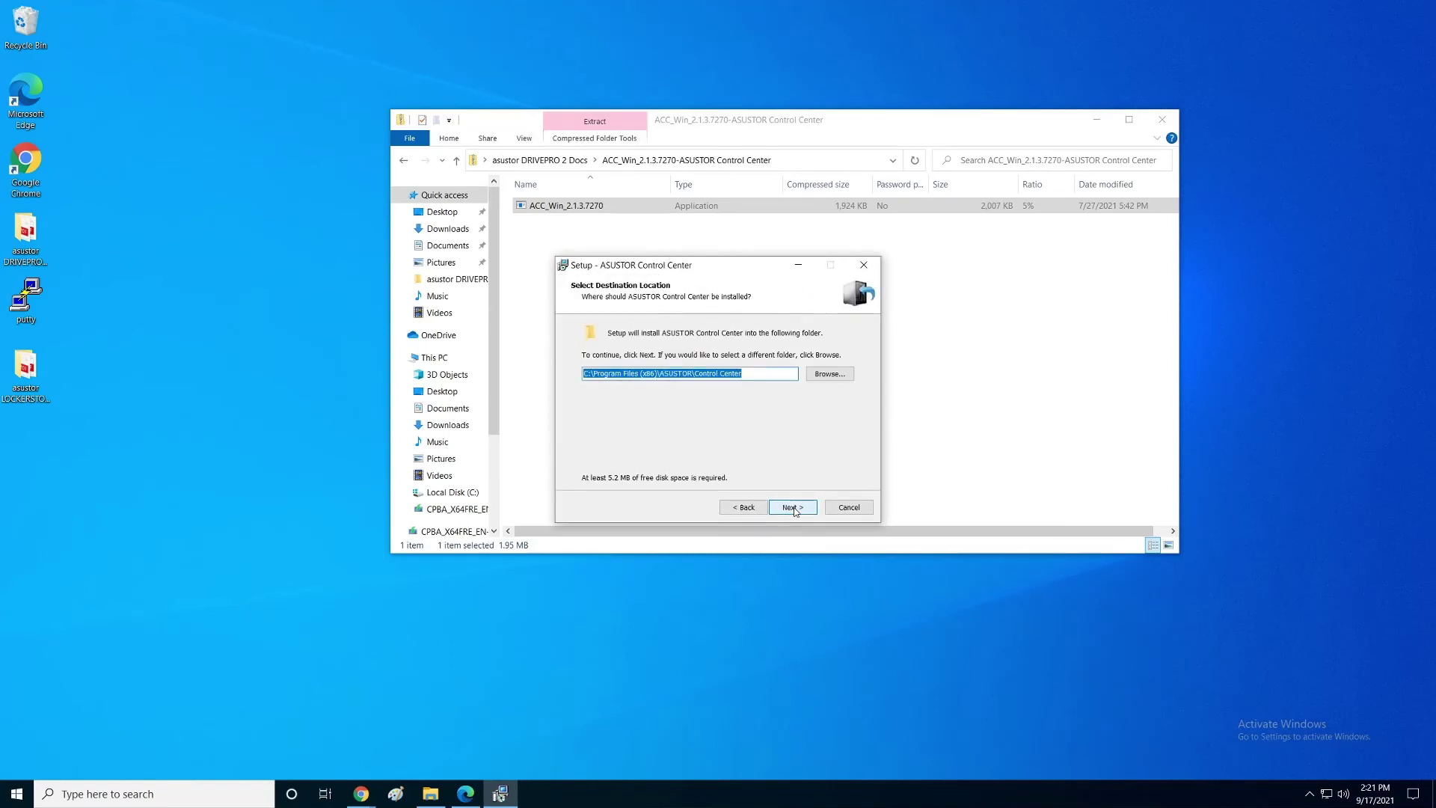
left_click(794, 507)
left_click(794, 508)
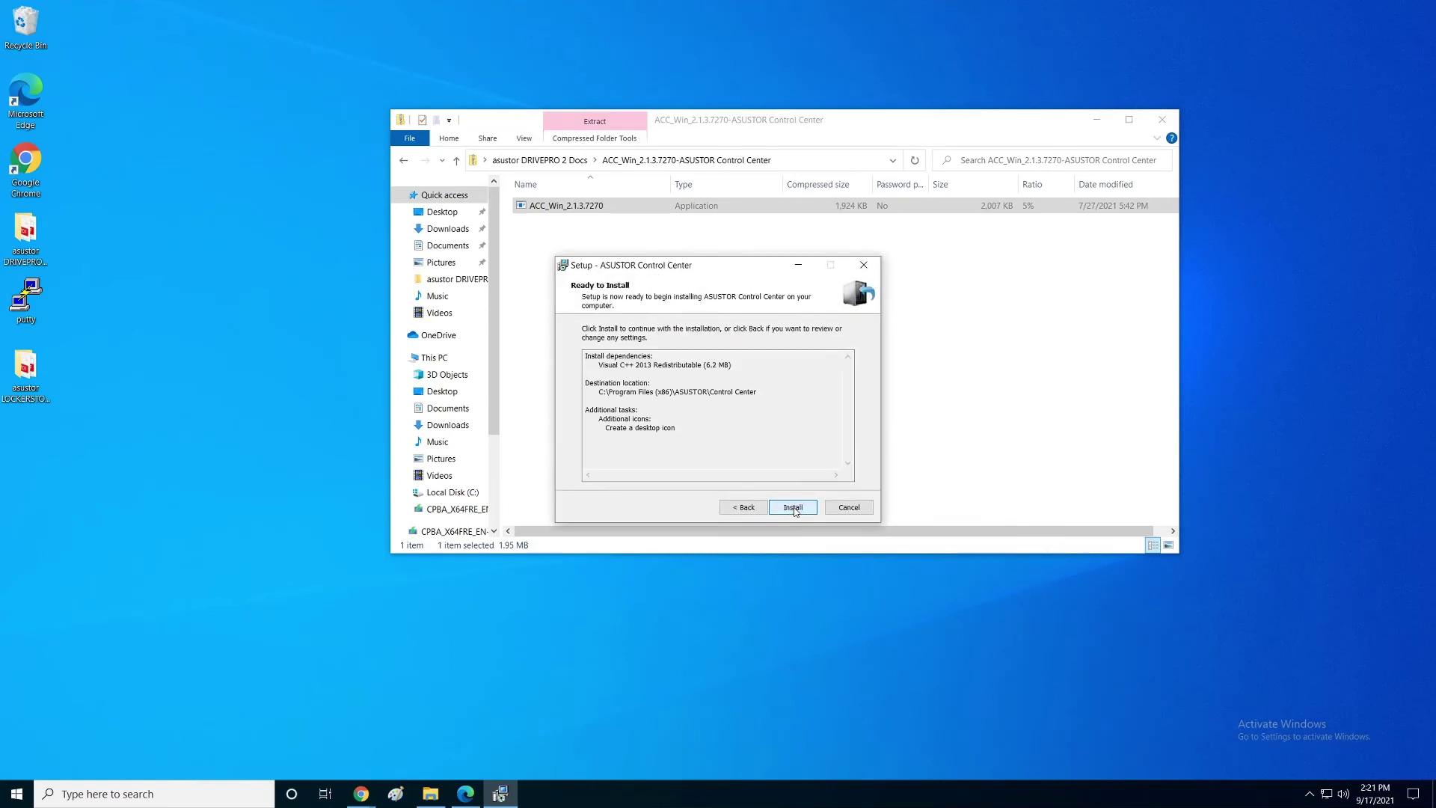
left_click(793, 508)
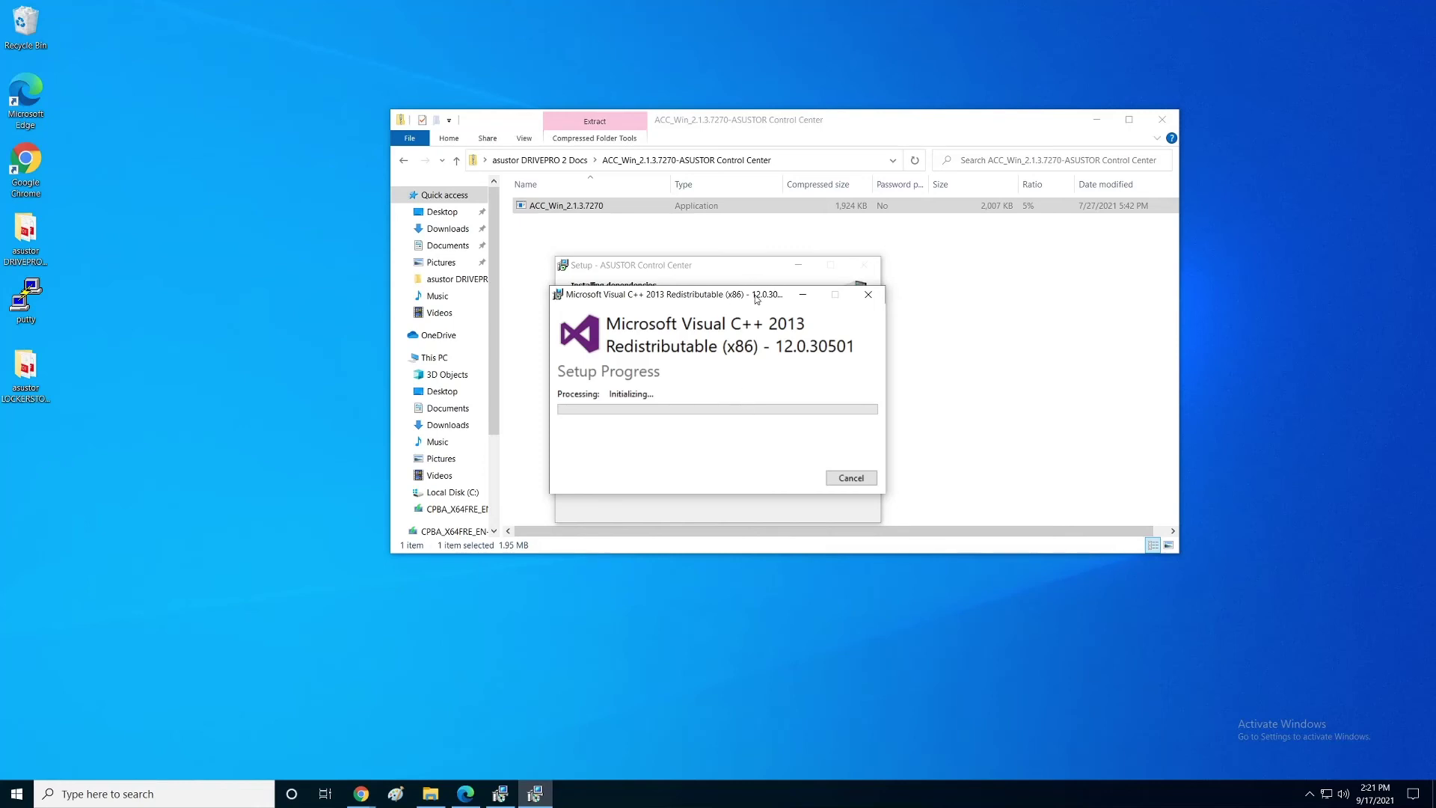
Step: Approve the ASUSTOR device driver install and finish setup with Control Center launching
left_click_drag(742, 294, 742, 396)
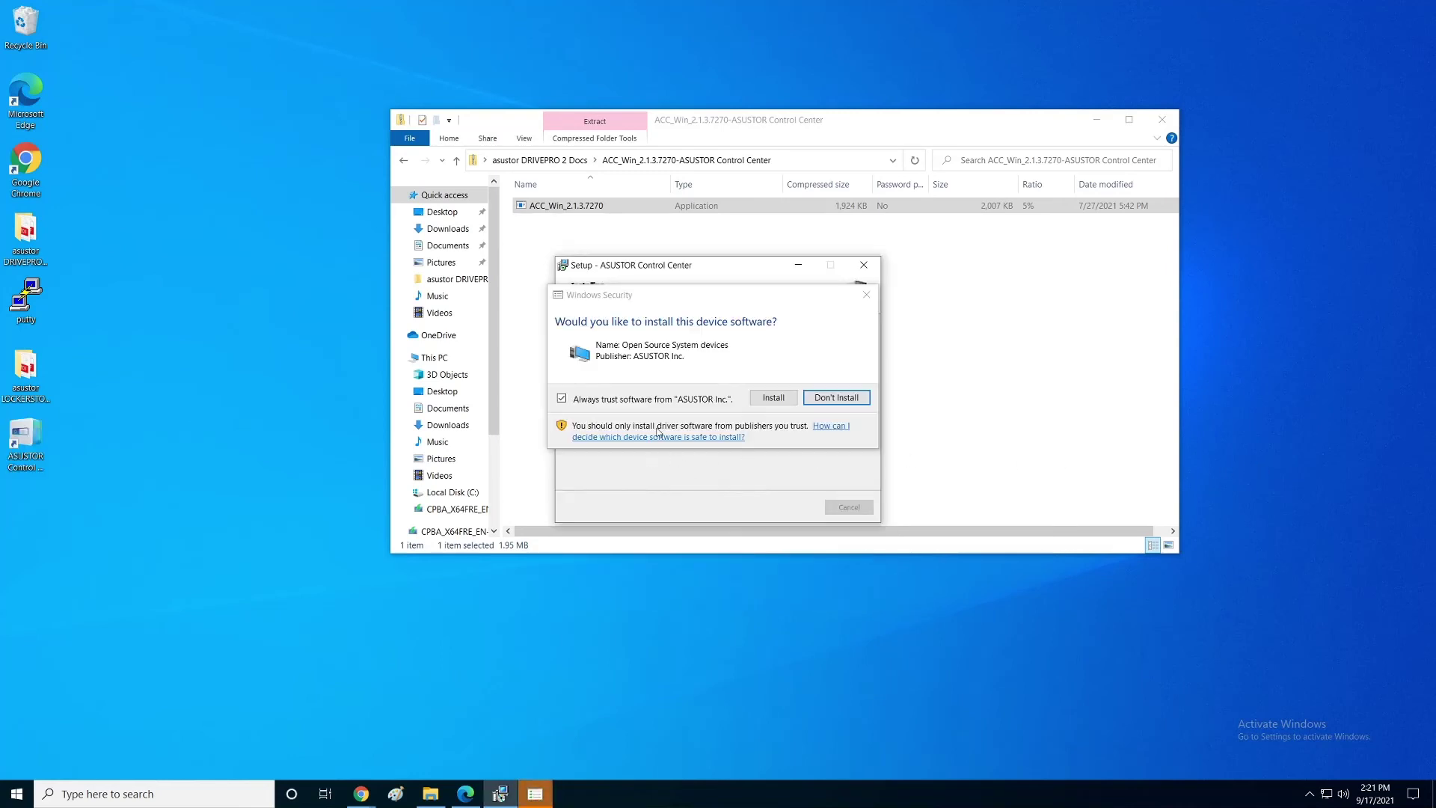
left_click(771, 398)
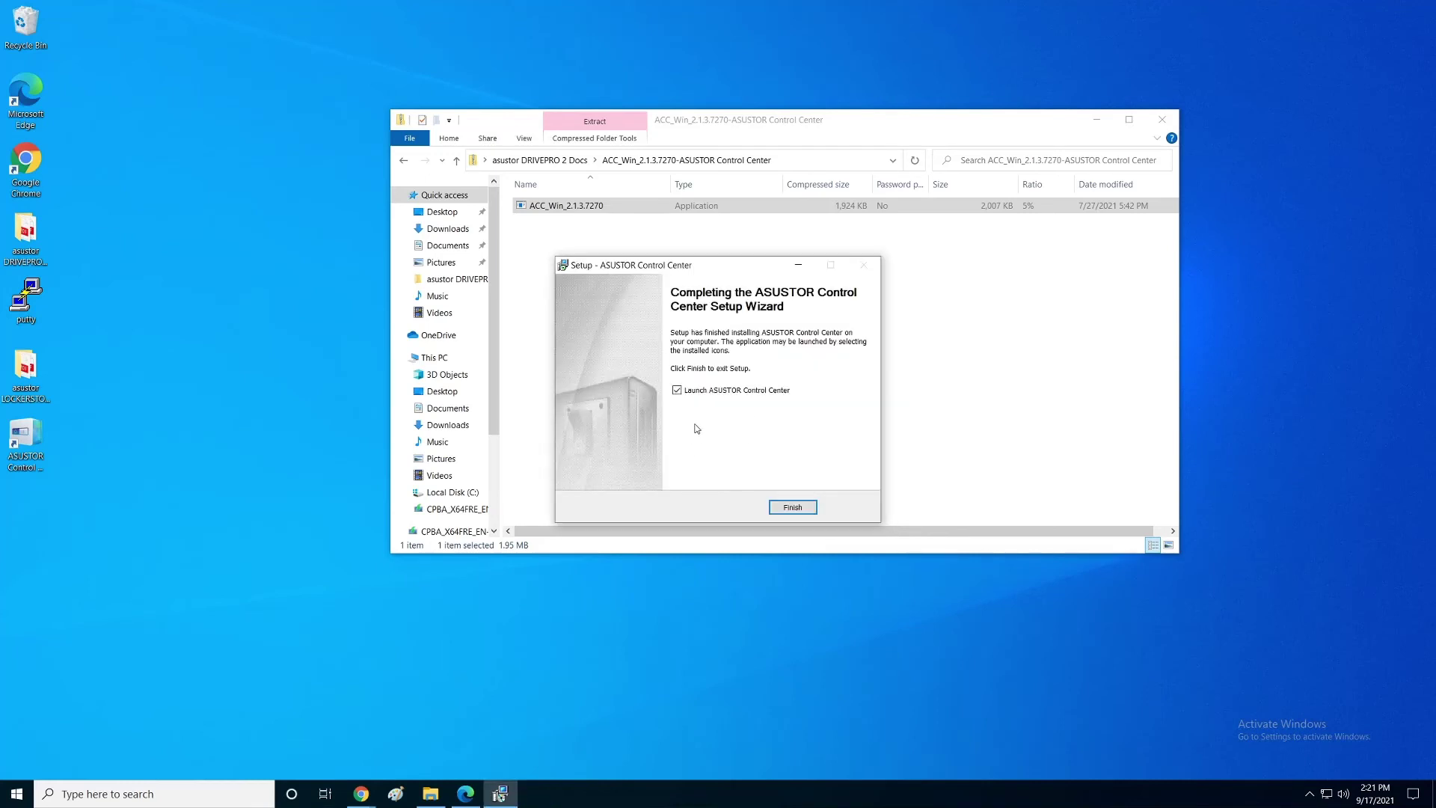
left_click(792, 508)
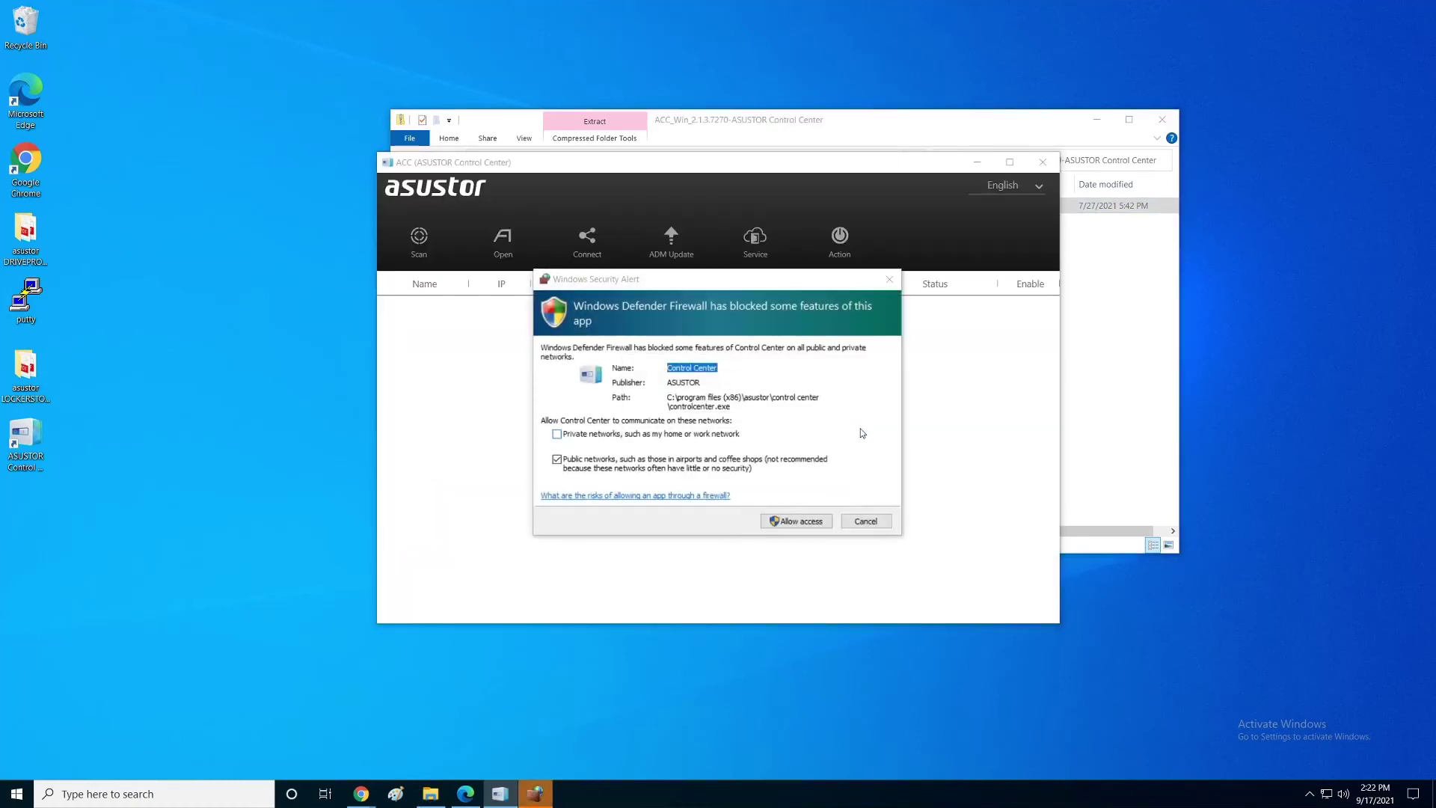
Step: Allow Control Center through the firewall, scan for NAS units and widen the device list
left_click(805, 523)
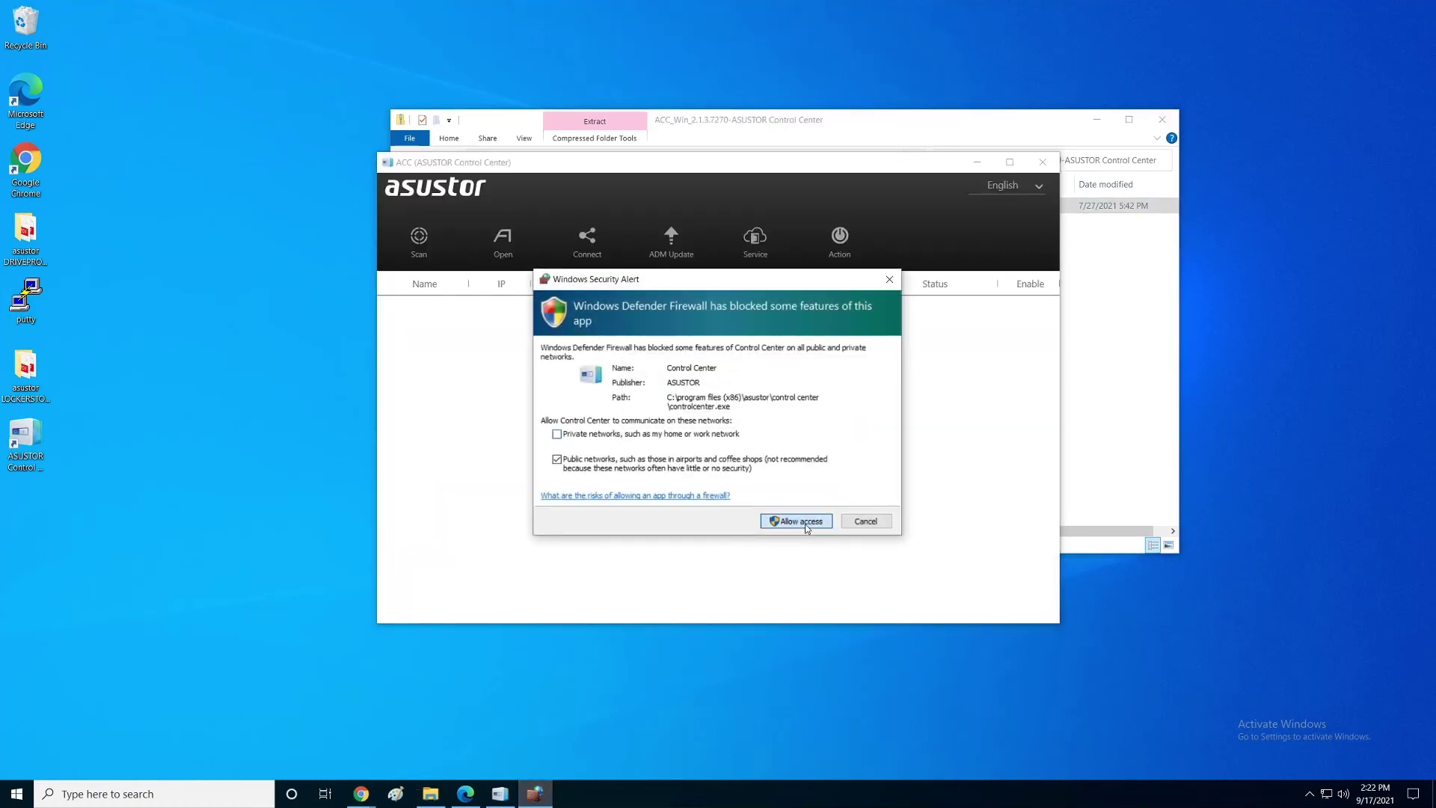
left_click(805, 522)
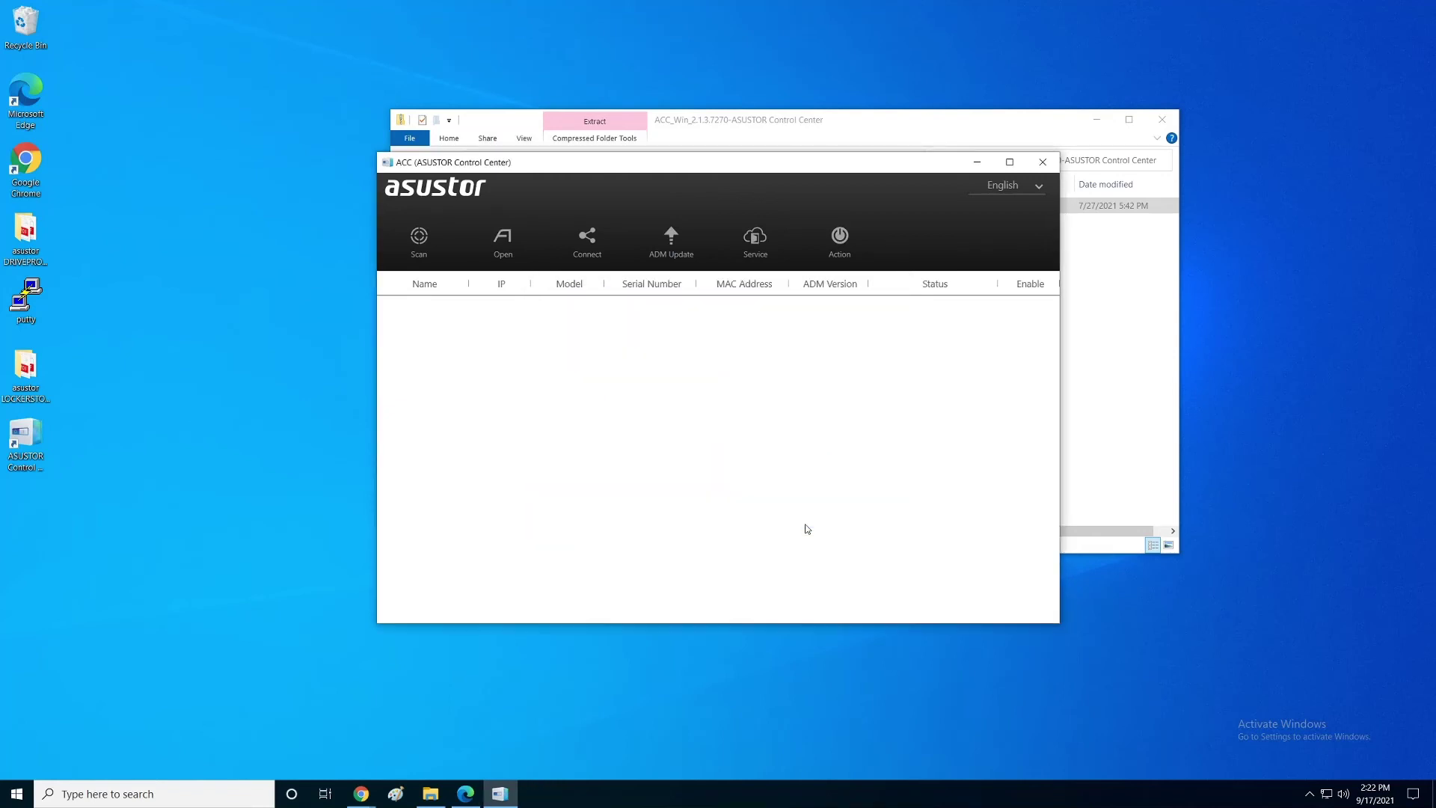
left_click(419, 238)
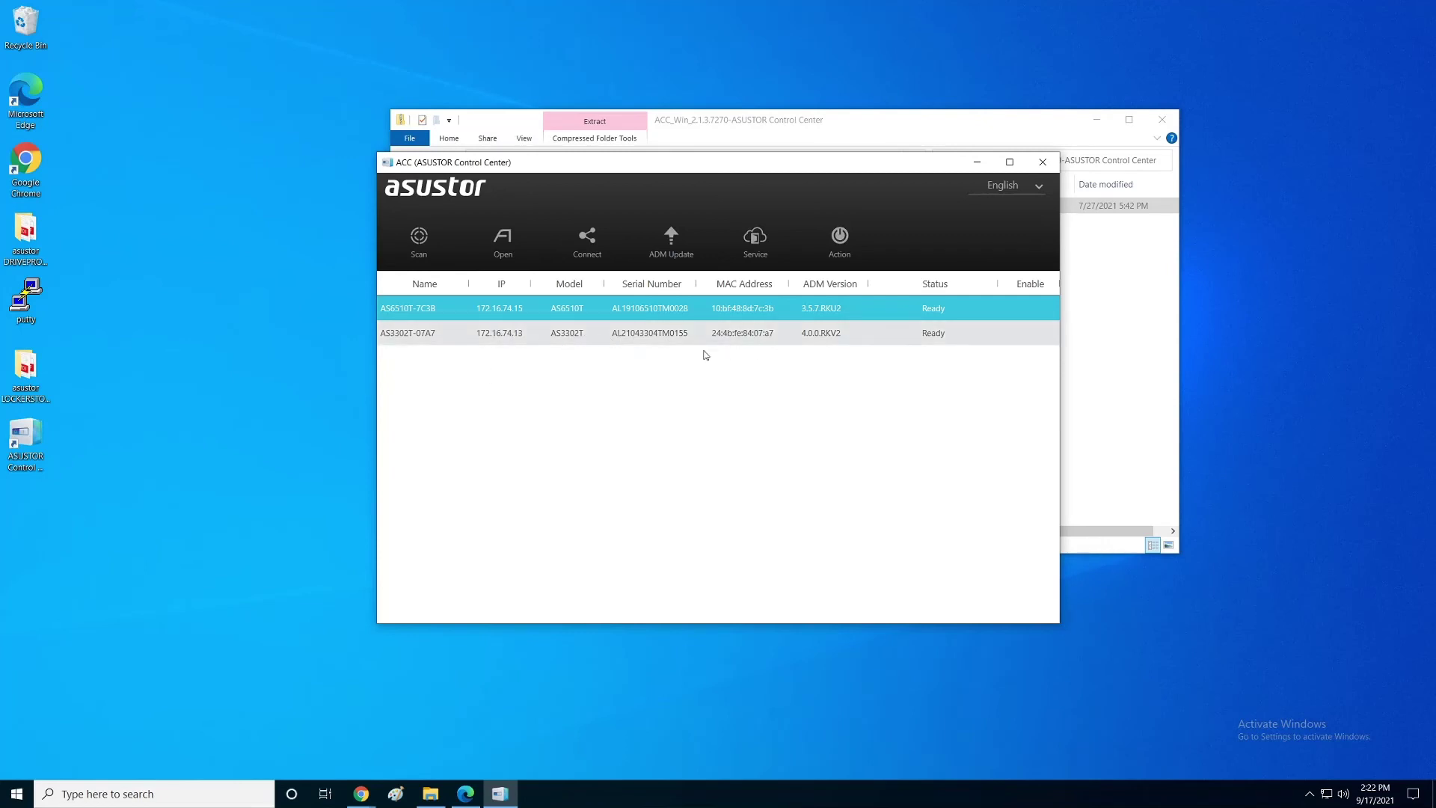
left_click_drag(1062, 388, 1200, 394)
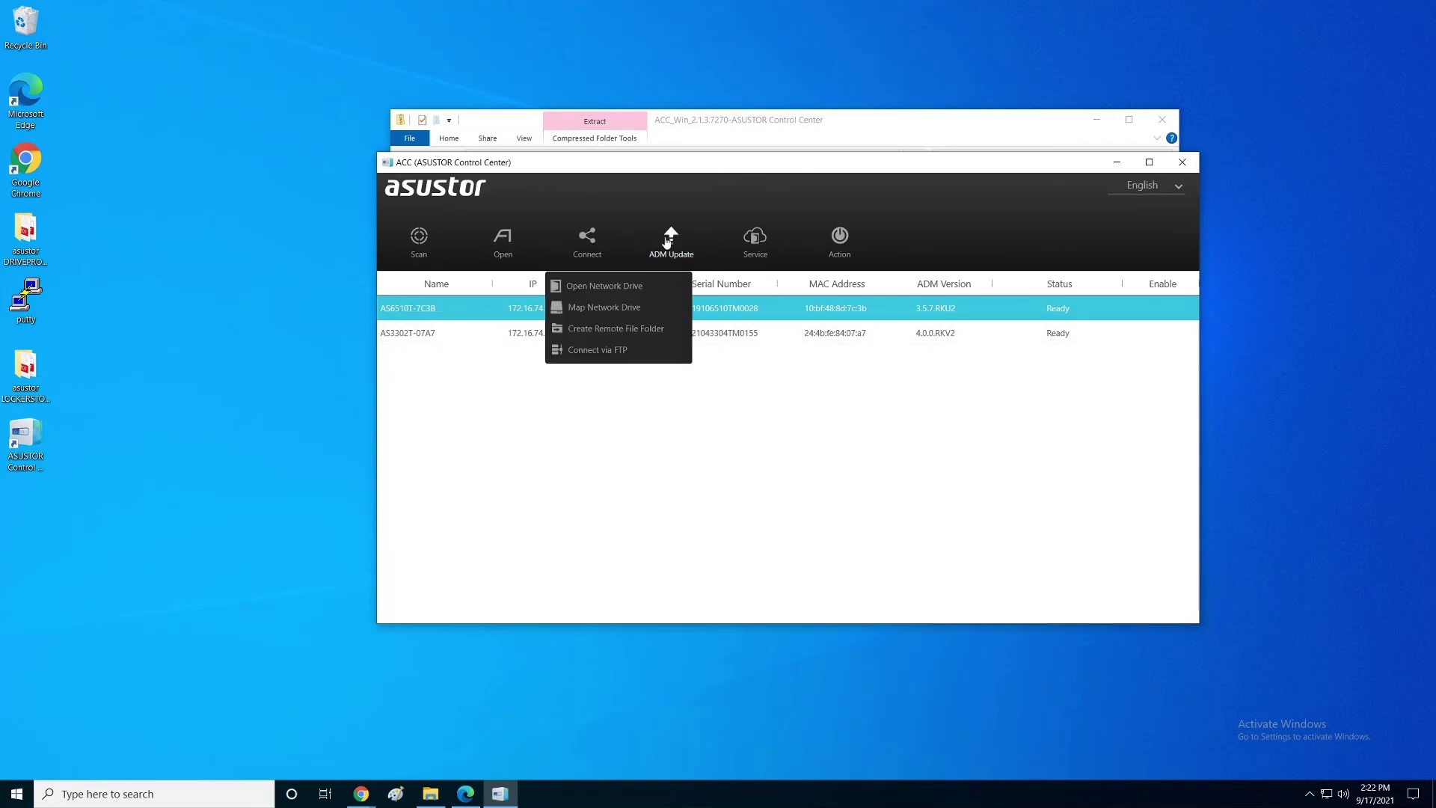
Step: Open the AS3302T-07A7 ADM sign-in page in Google Chrome in English, then minimize Chrome
double_click(420, 338)
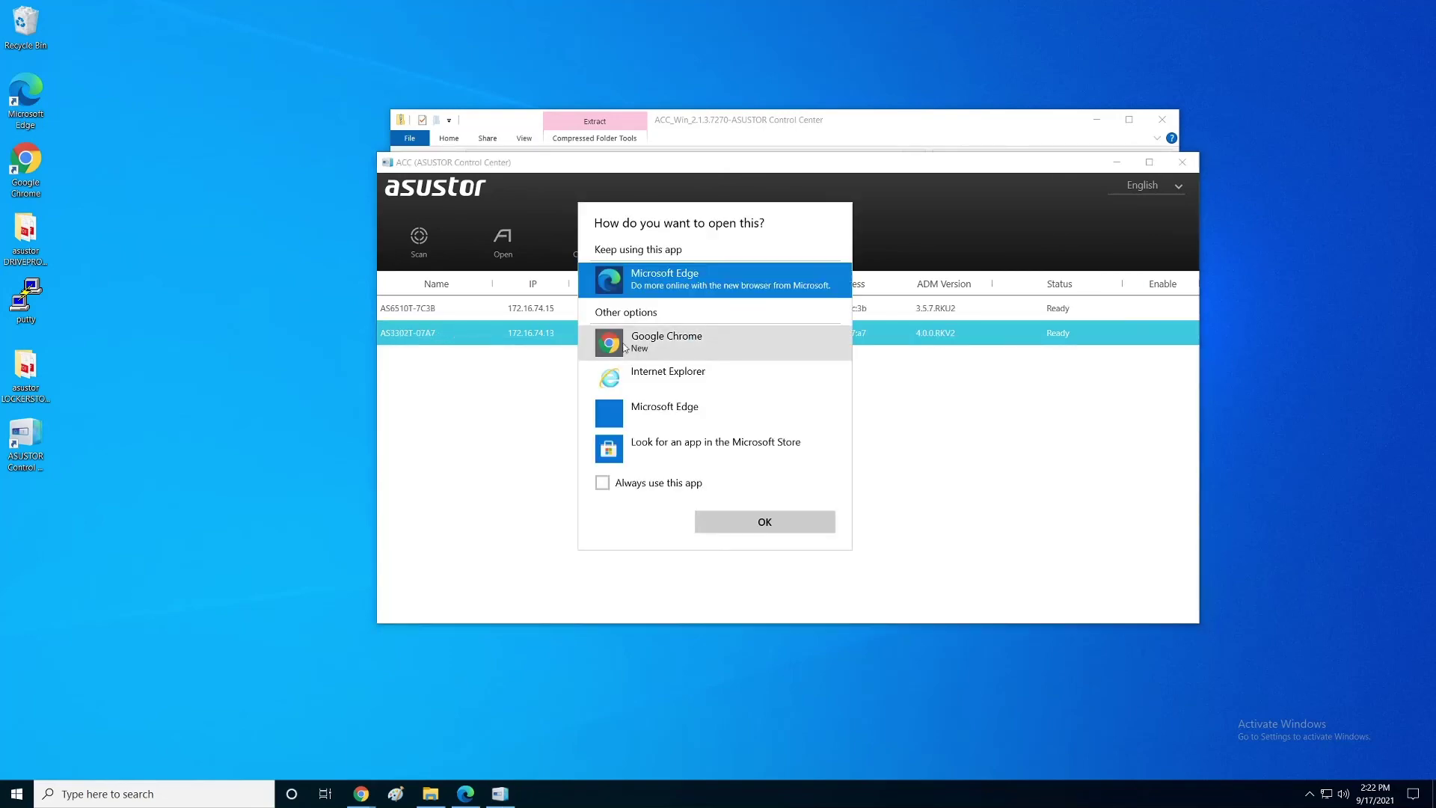
left_click(665, 337)
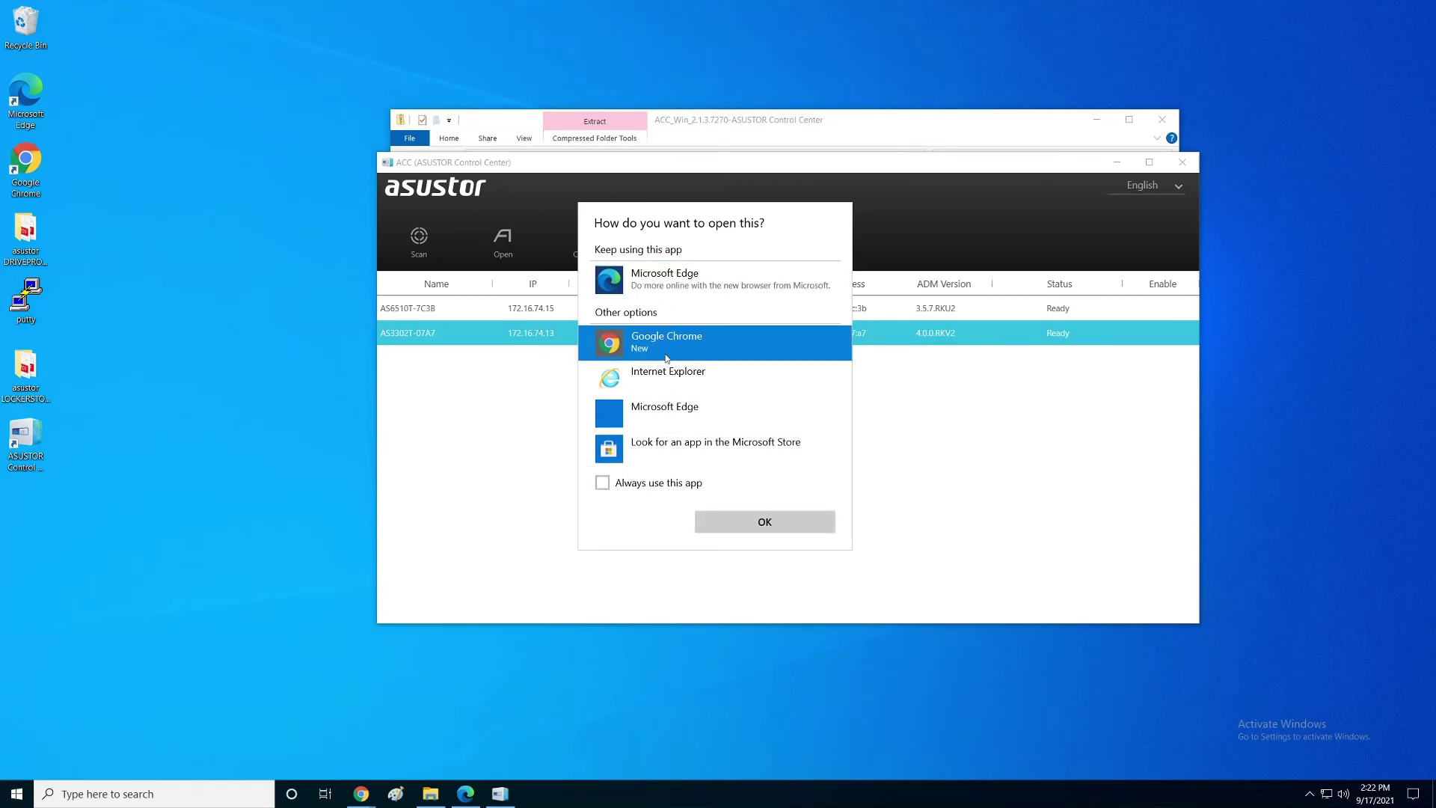
left_click(743, 521)
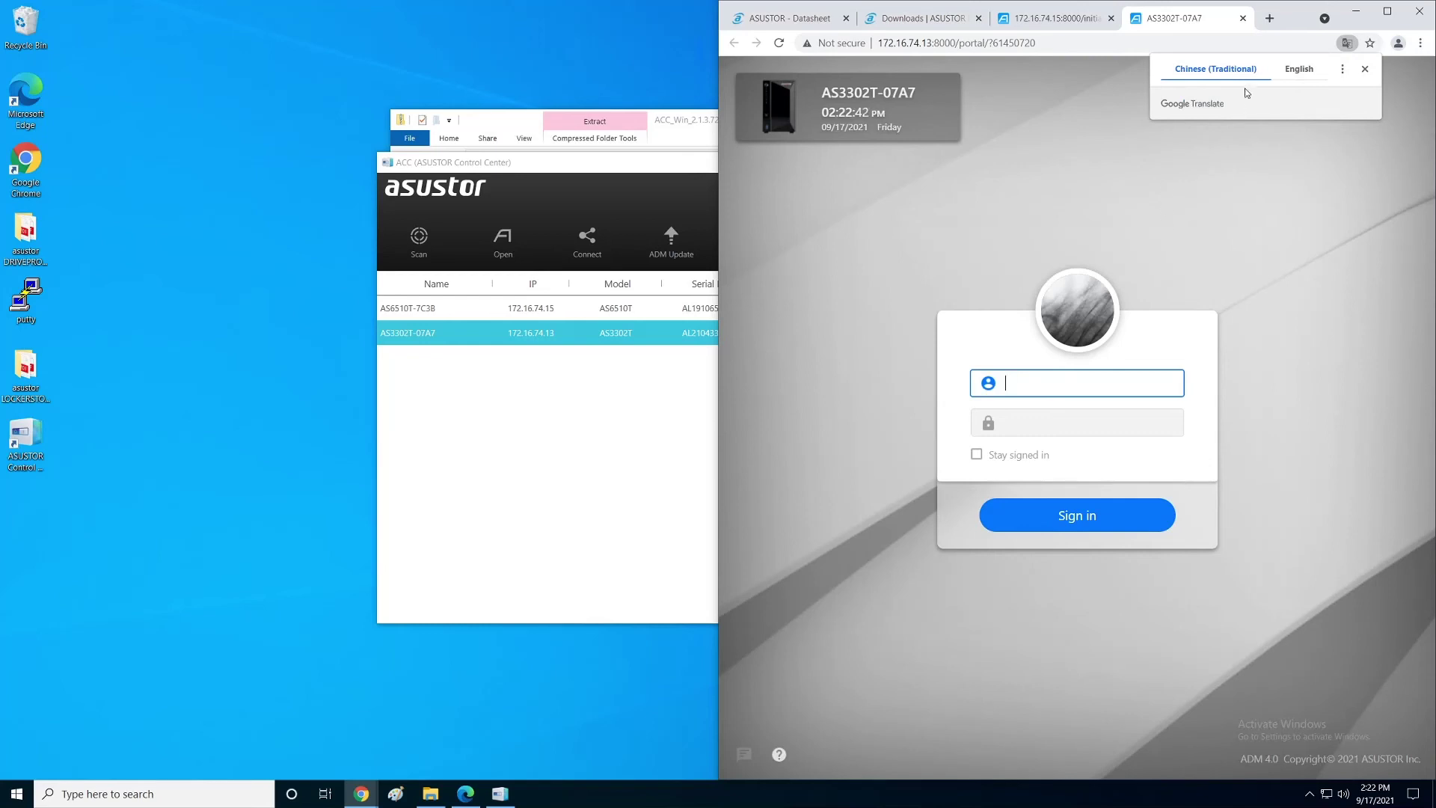
left_click(1301, 72)
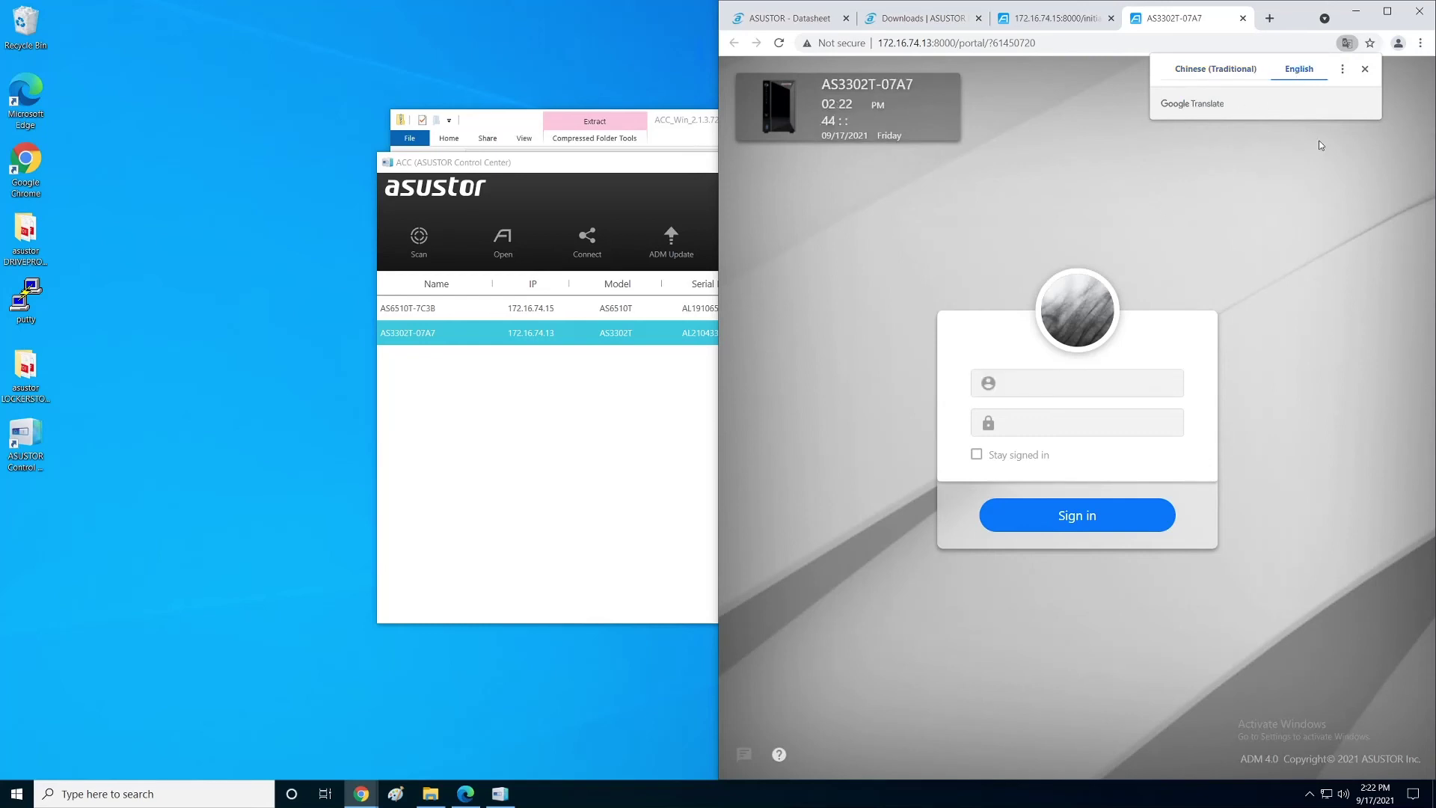
left_click(1355, 11)
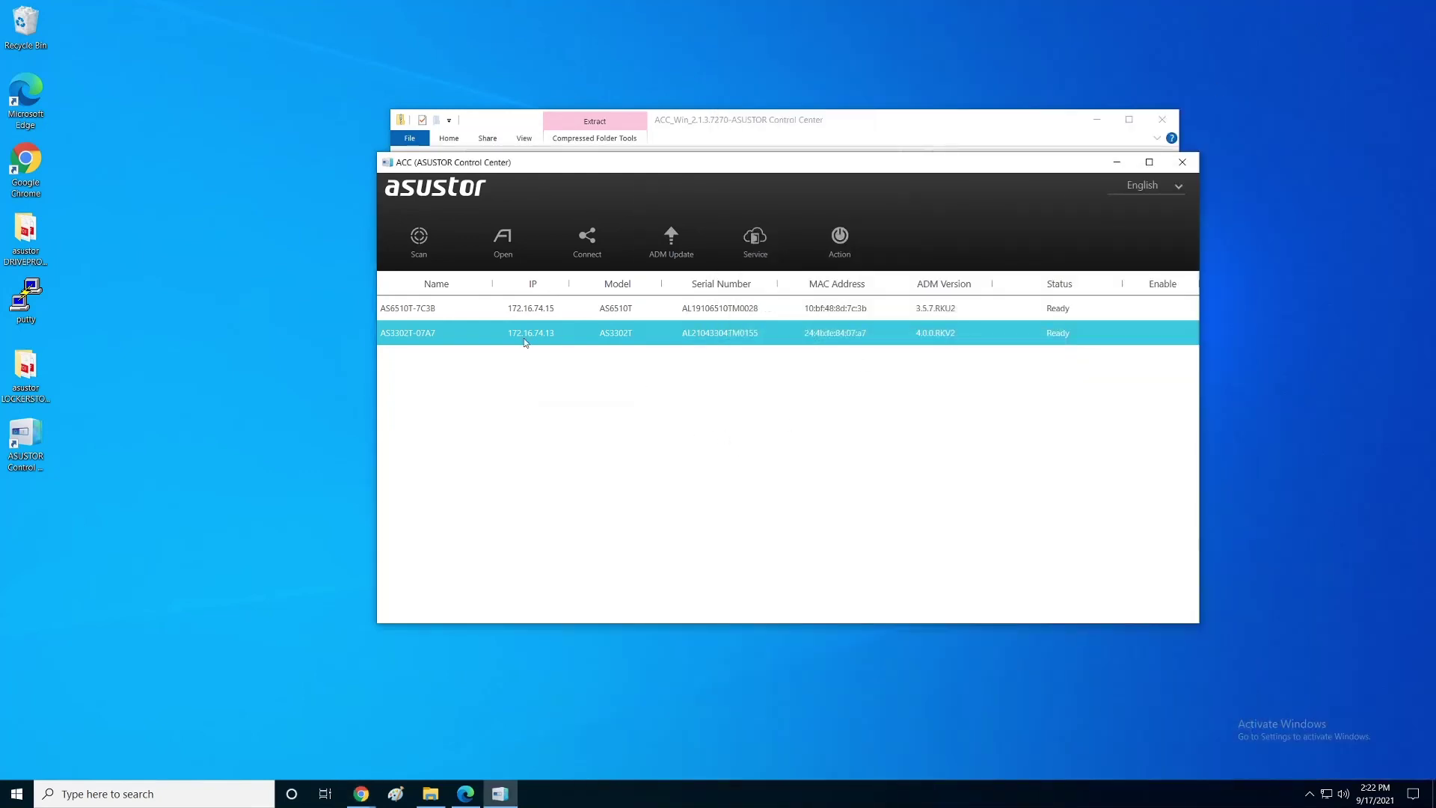
Step: Browse the AS3302T-07A7 connect, services and power/device action menus without choosing anything
left_click(501, 243)
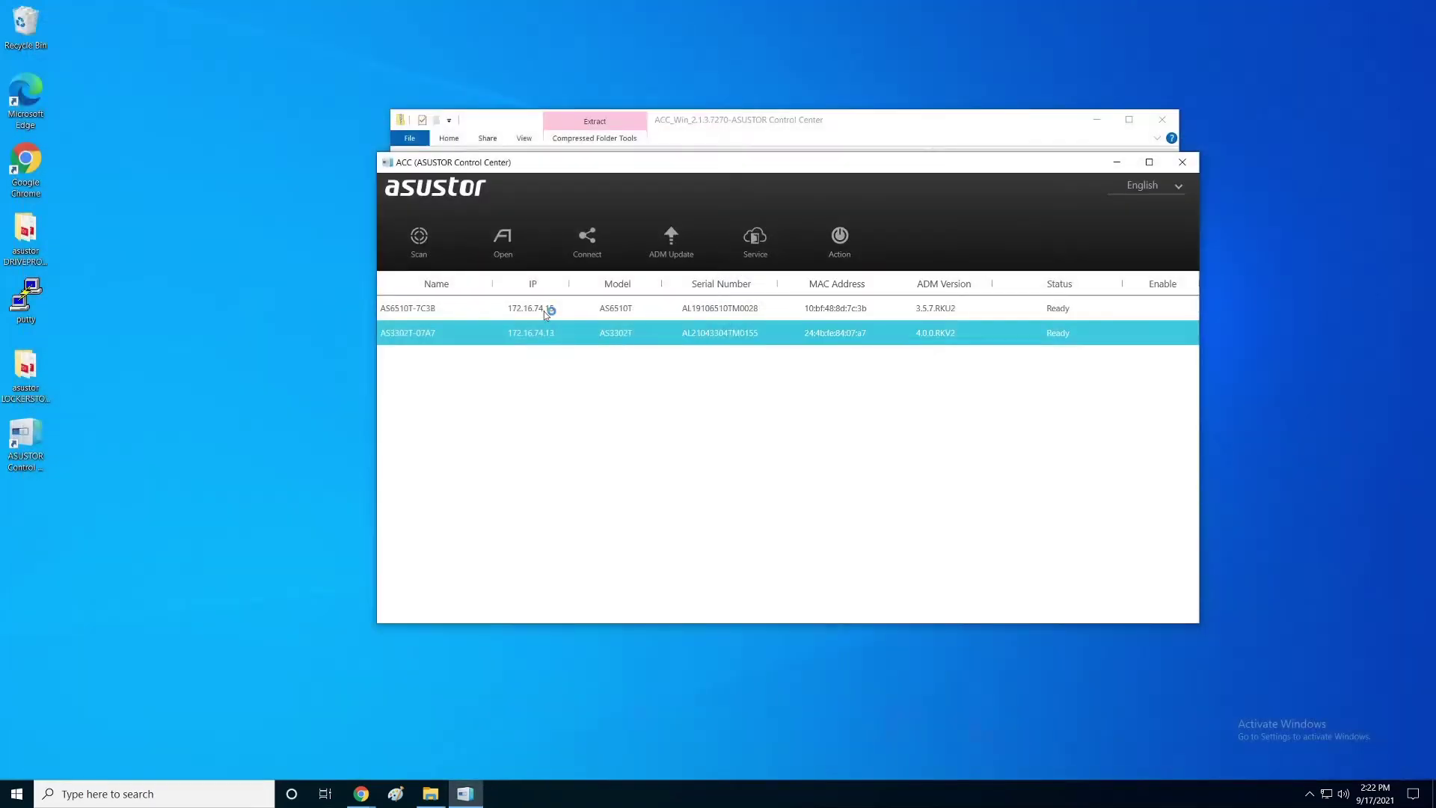
left_click(584, 247)
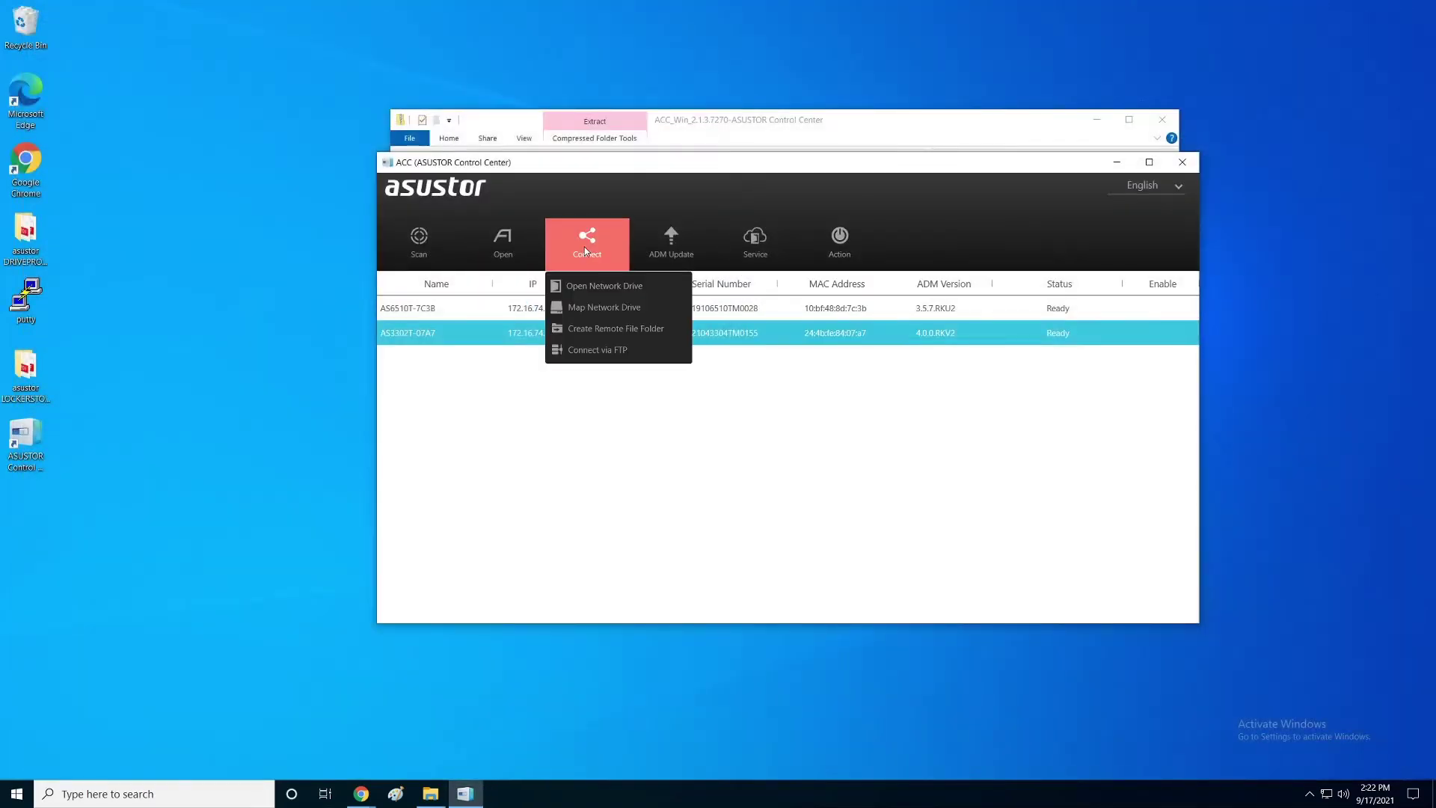
left_click(619, 378)
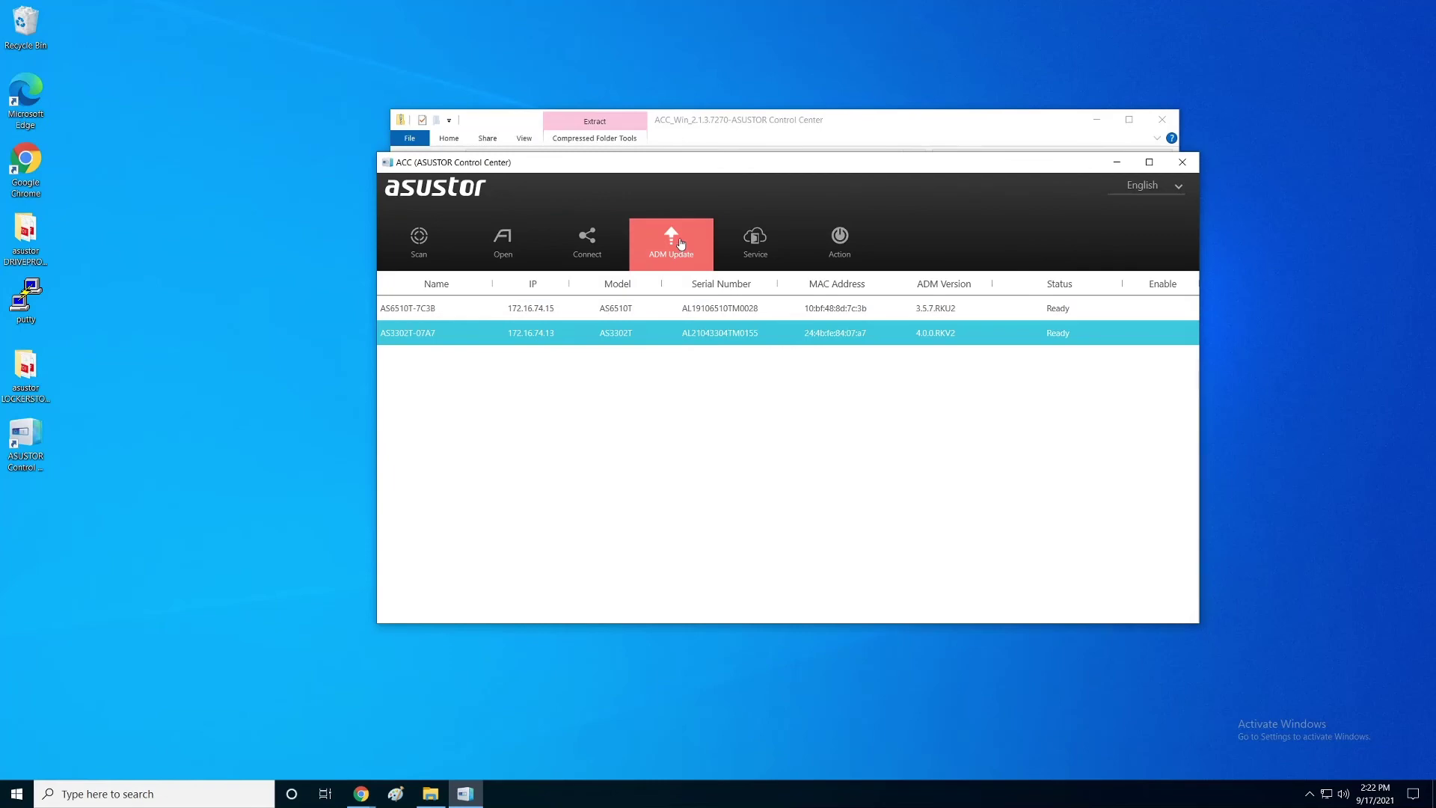
left_click(754, 238)
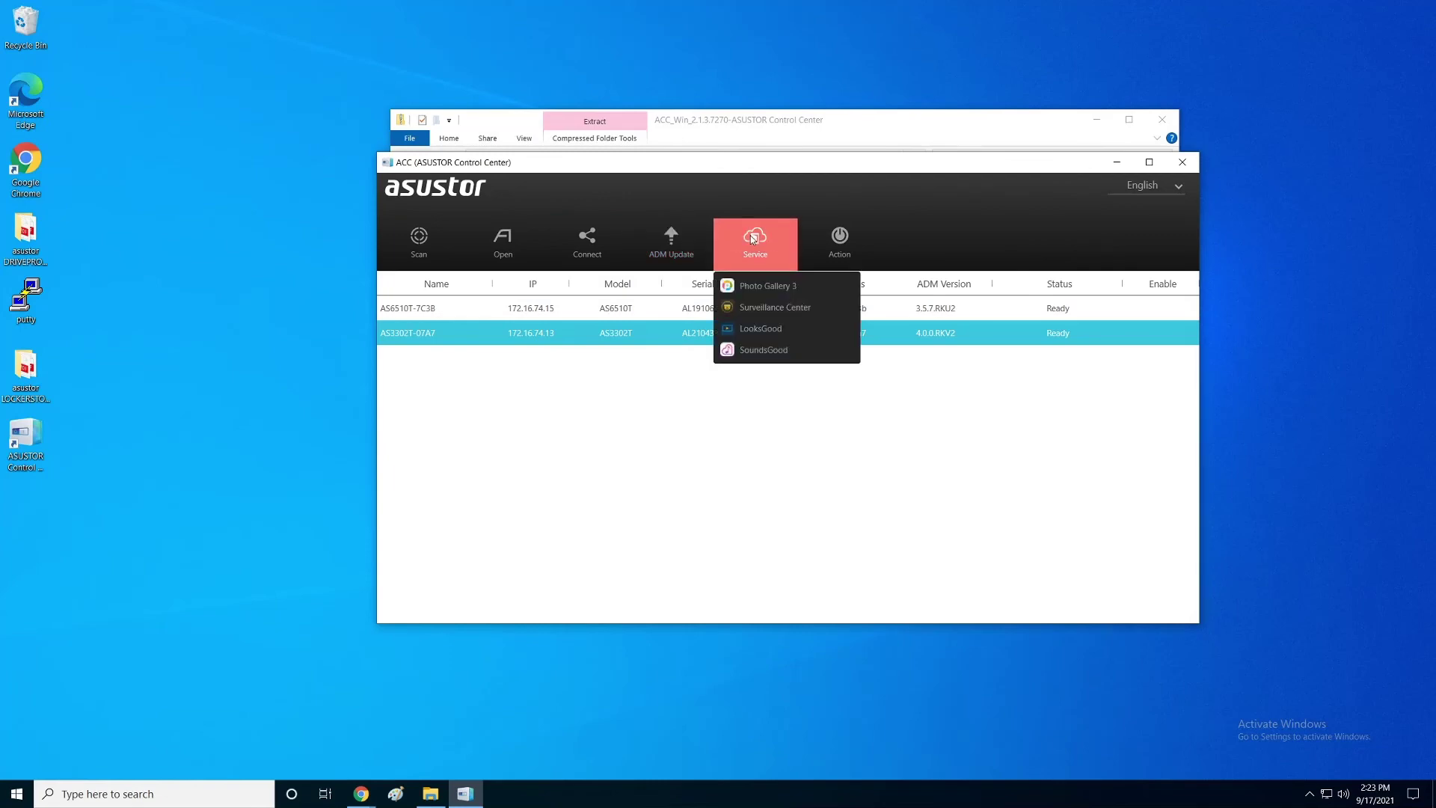
left_click(832, 241)
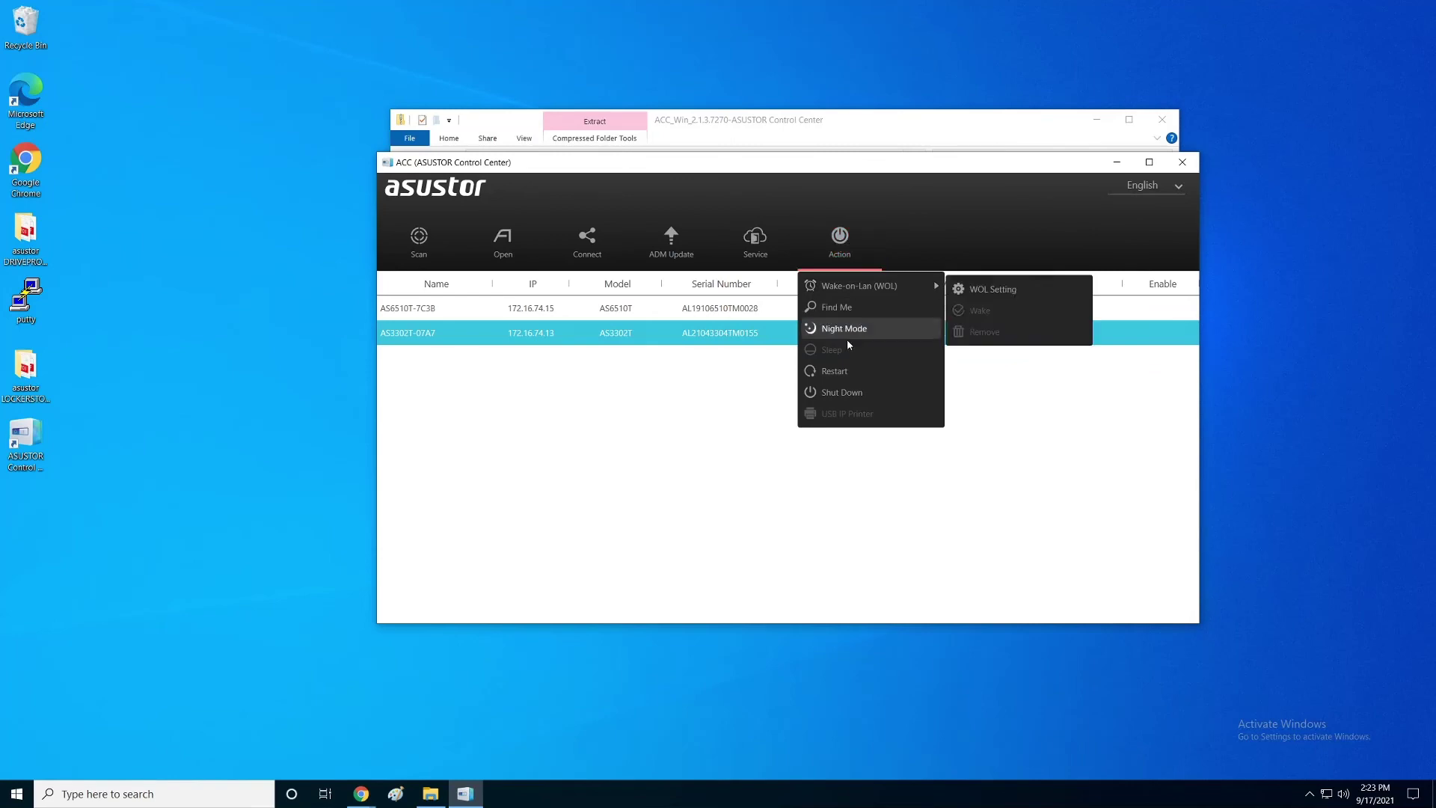
left_click(732, 410)
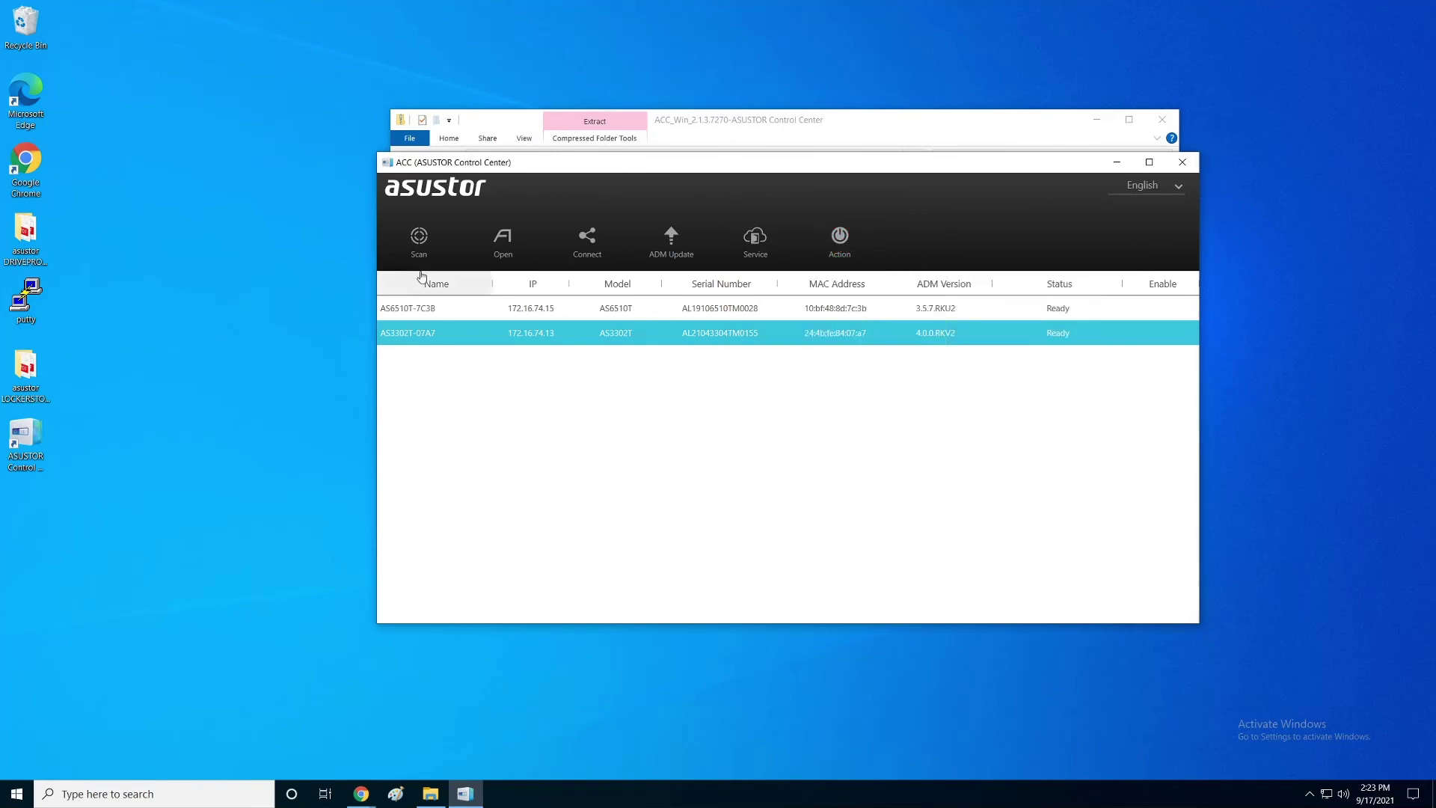
Step: Reselect the AS3302T-07A7 unit and show its connection options
left_click(447, 312)
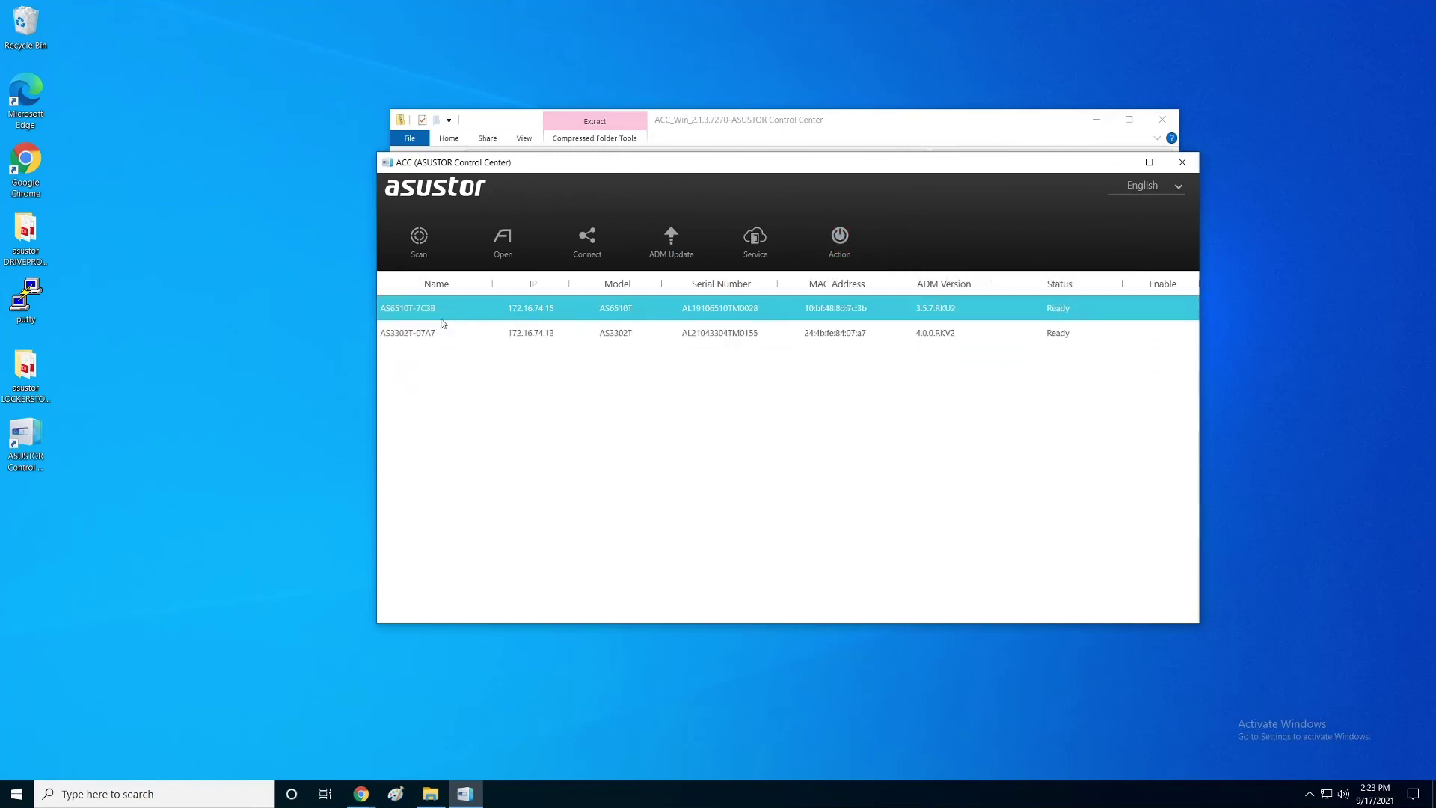
left_click(433, 333)
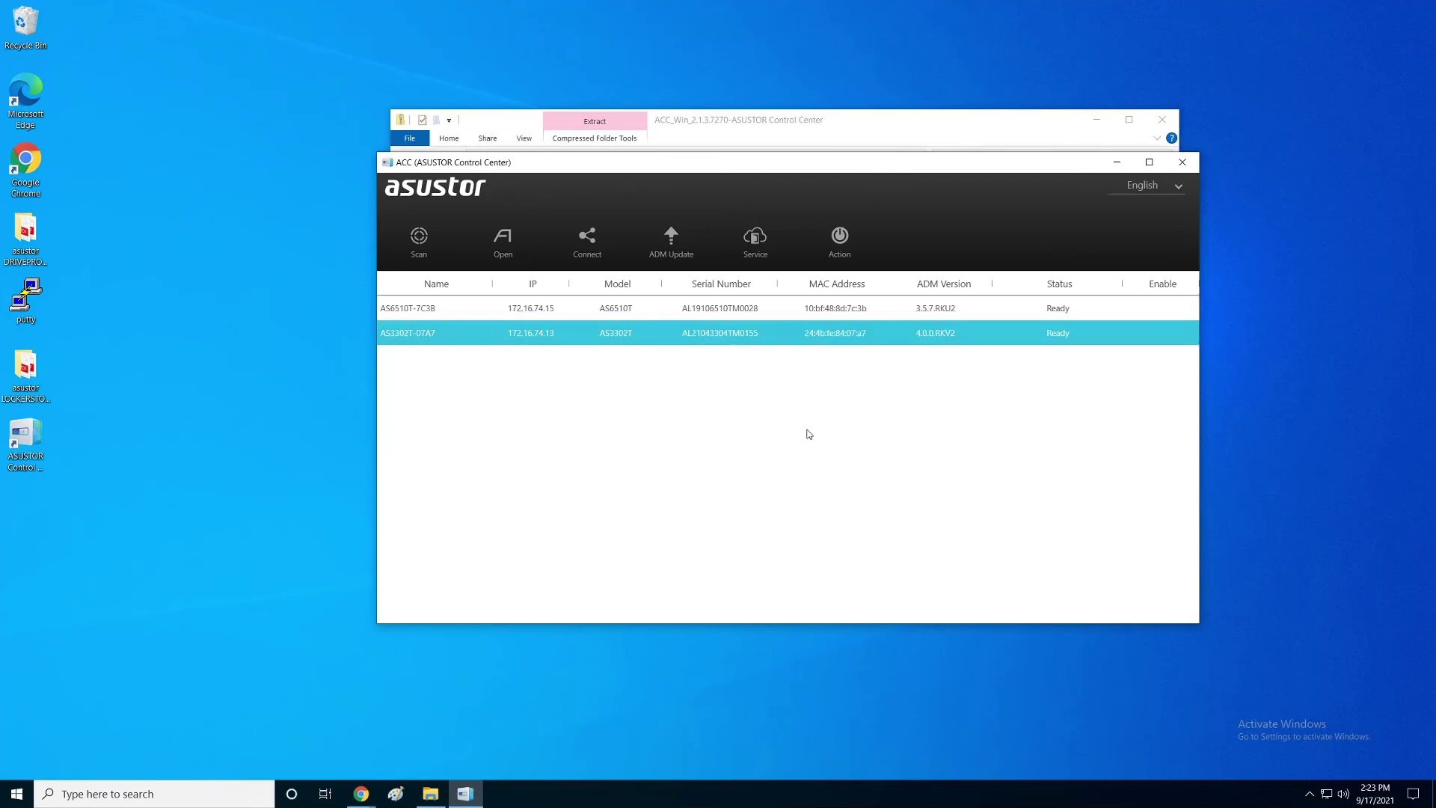
left_click(587, 238)
Step: Switch to the AS6510T-7C3B ADM desktop window in Chrome and open a new blank tab
left_click(811, 288)
left_click(361, 794)
left_click(365, 758)
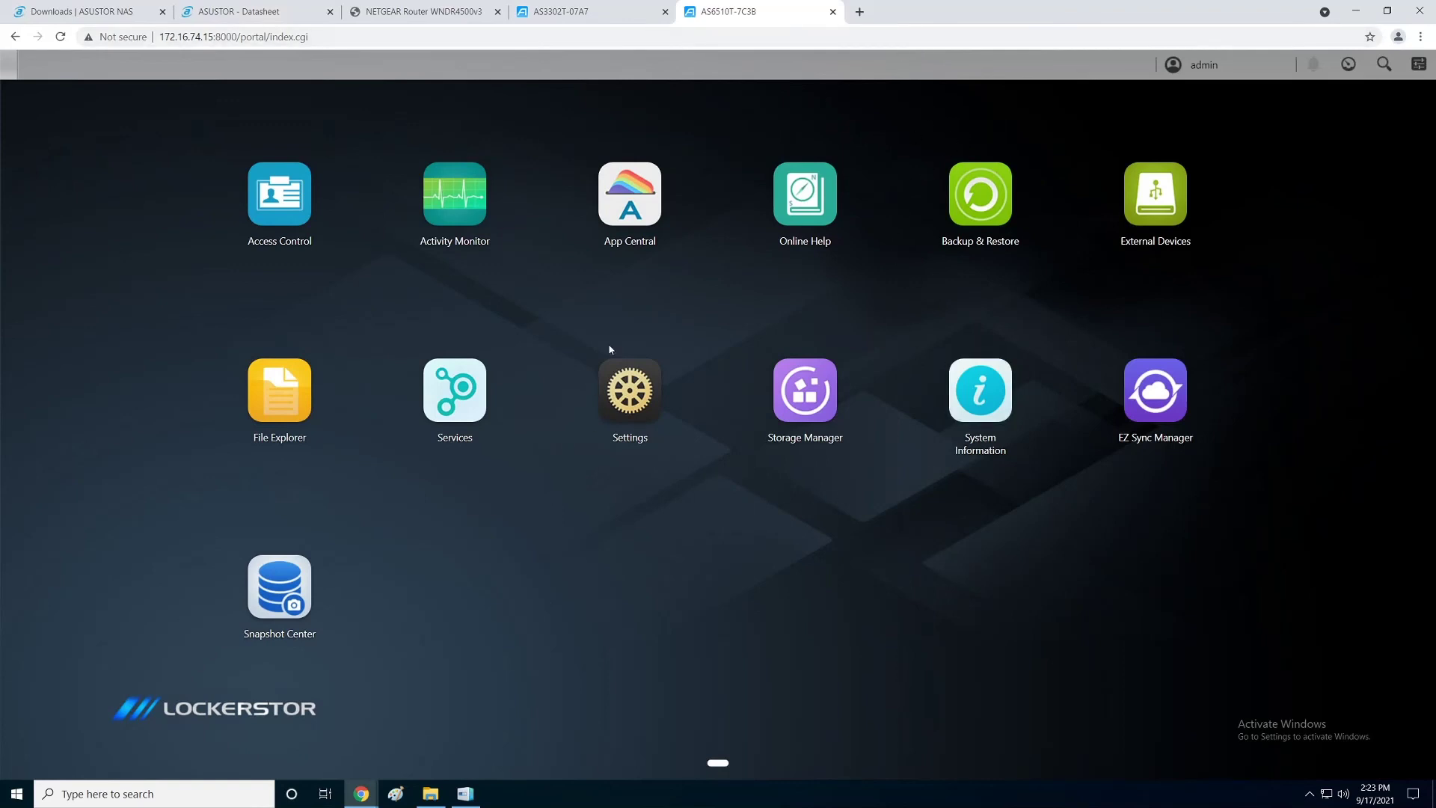
left_click(859, 11)
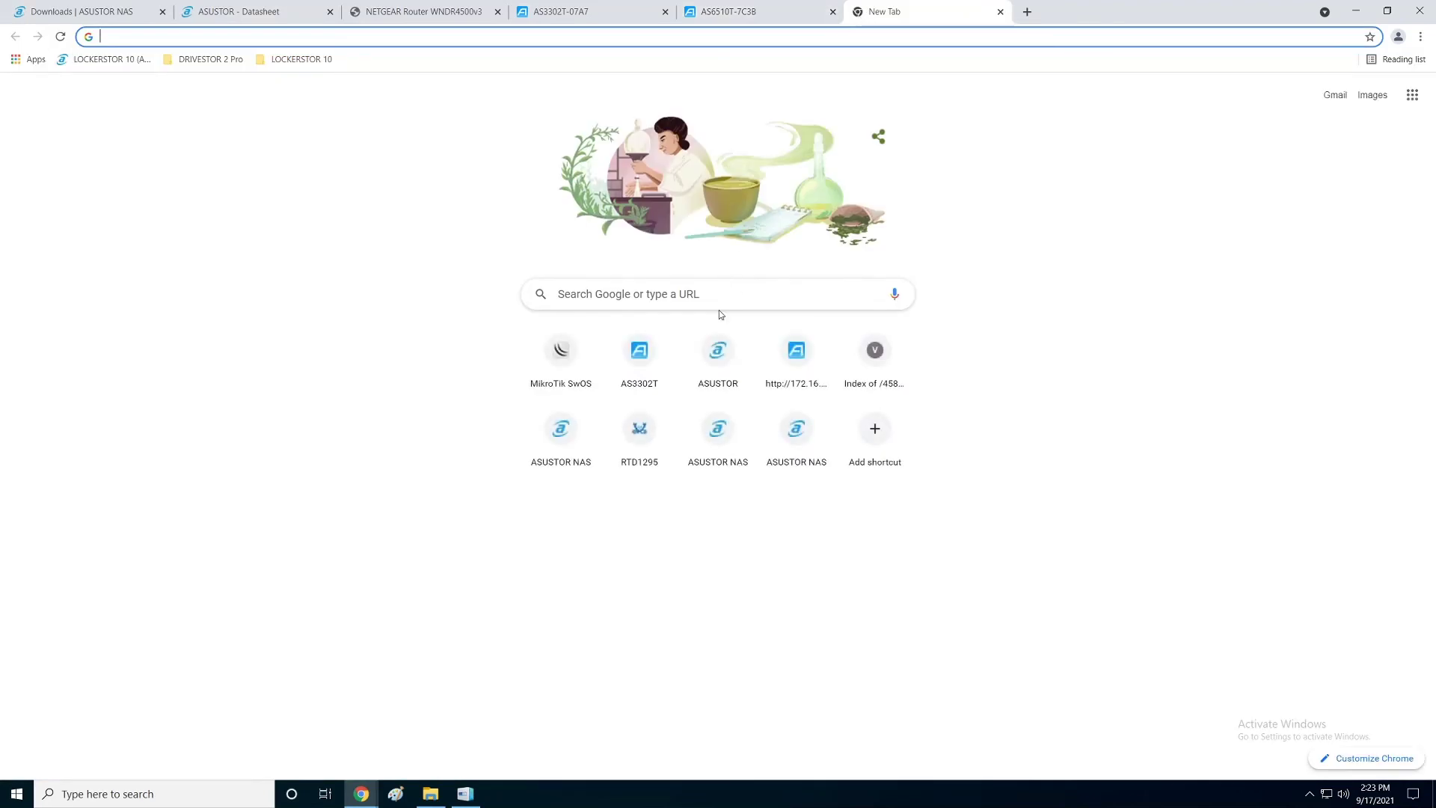
Step: Google 'vmware HCL' and open the VMware Compatibility Guide System Search result
left_click(558, 294)
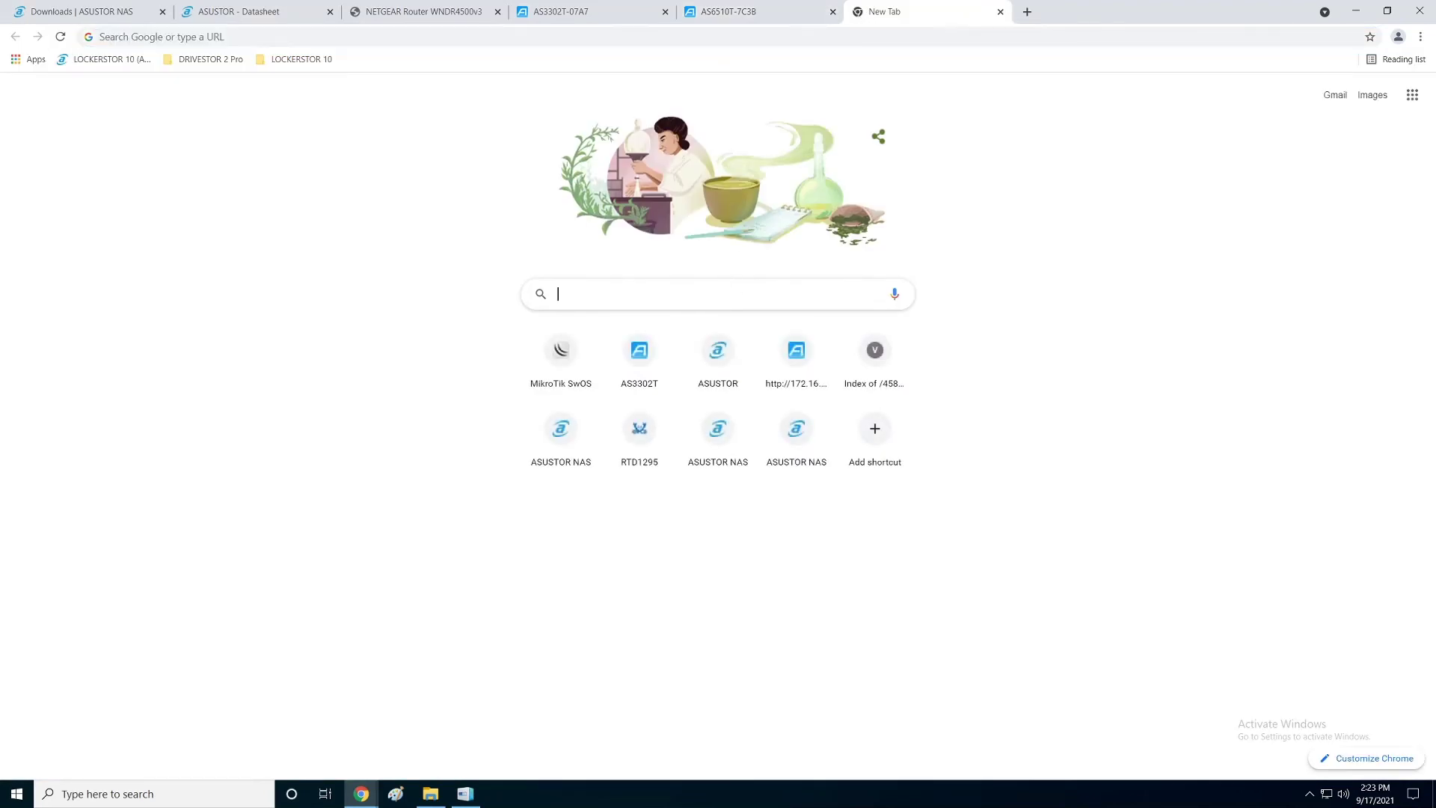
type("vmware ")
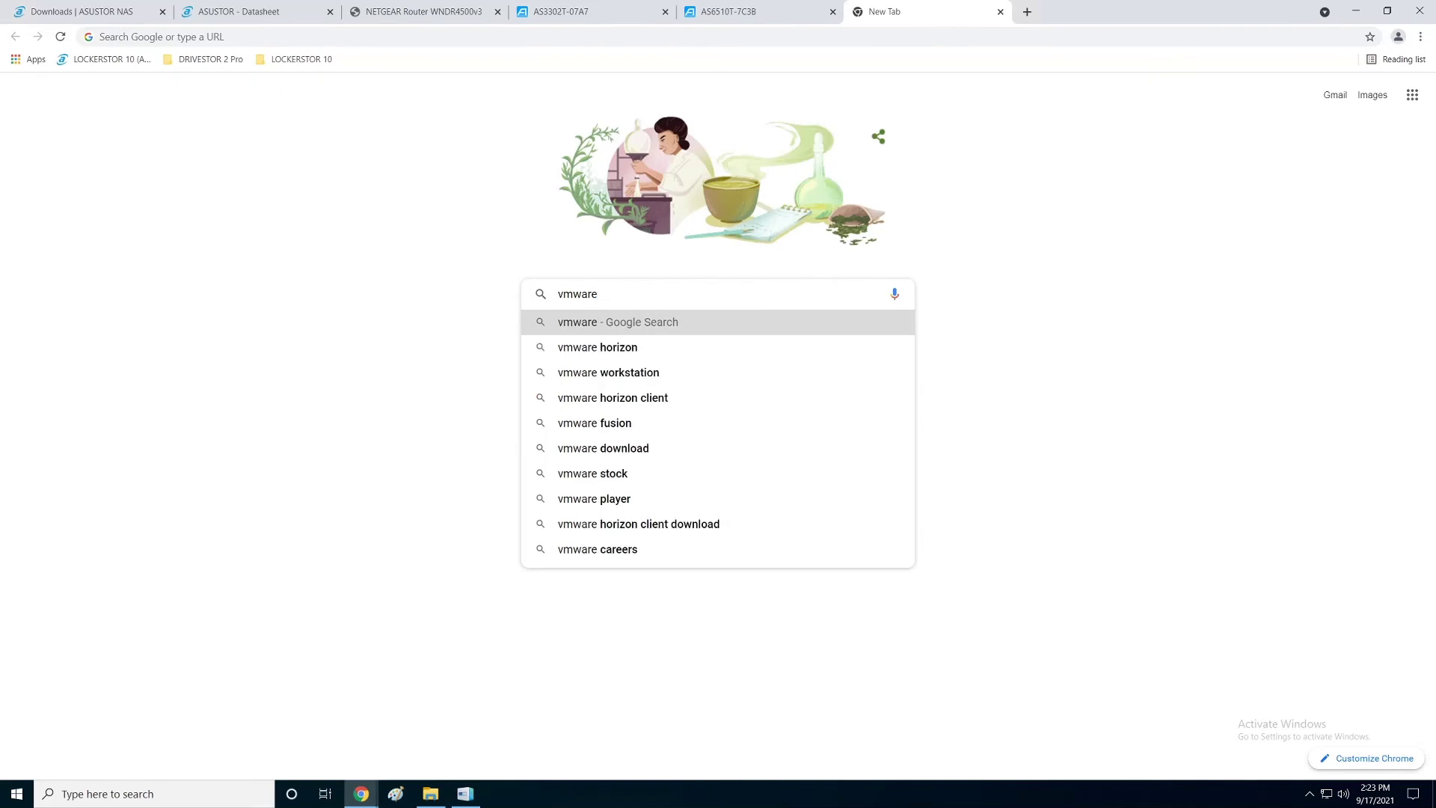
type("HCL")
key("Return")
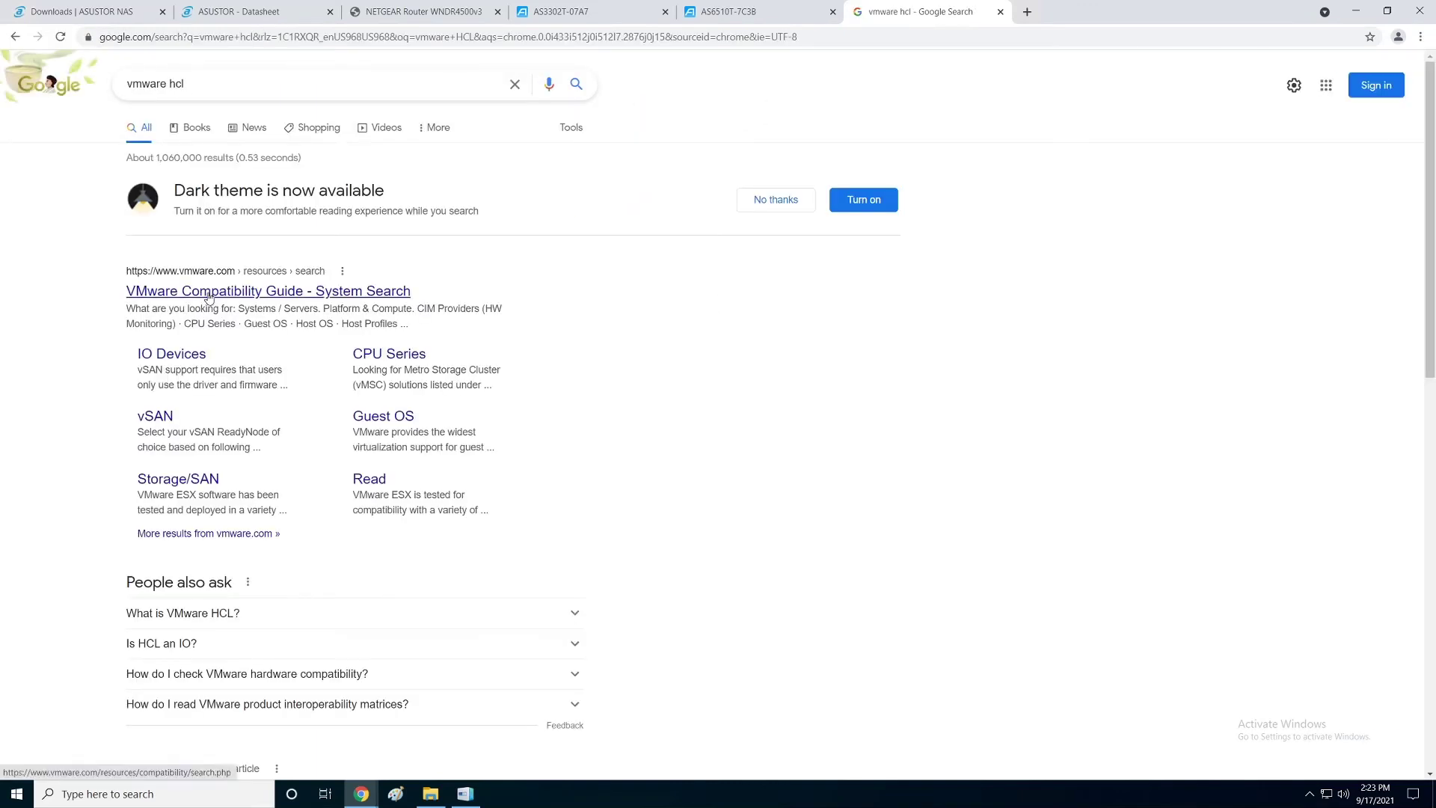
left_click(167, 483)
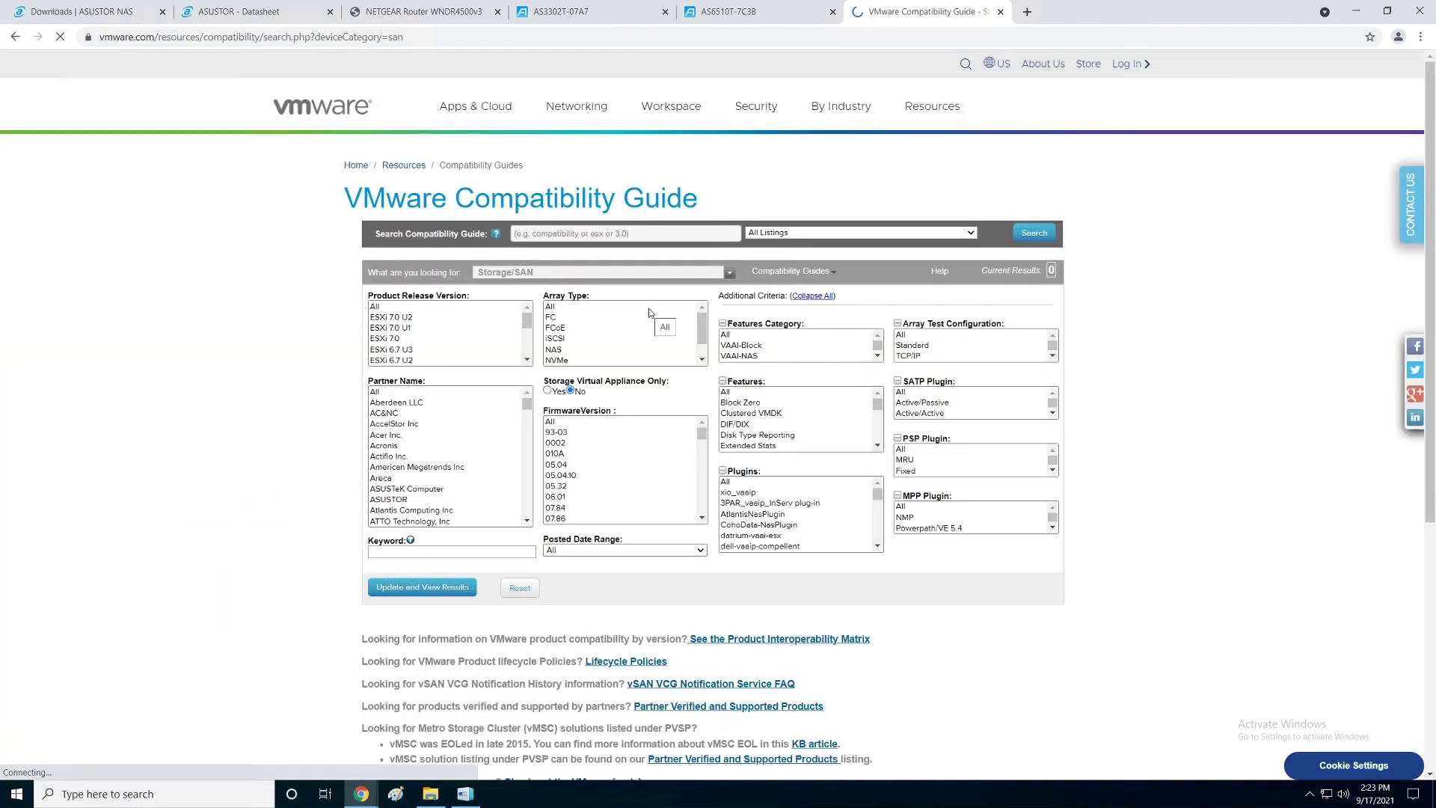
Step: Filter the guide to partner ASUSTOR, view the five results, and open the AS6XXXXX NAS details
left_click(383, 500)
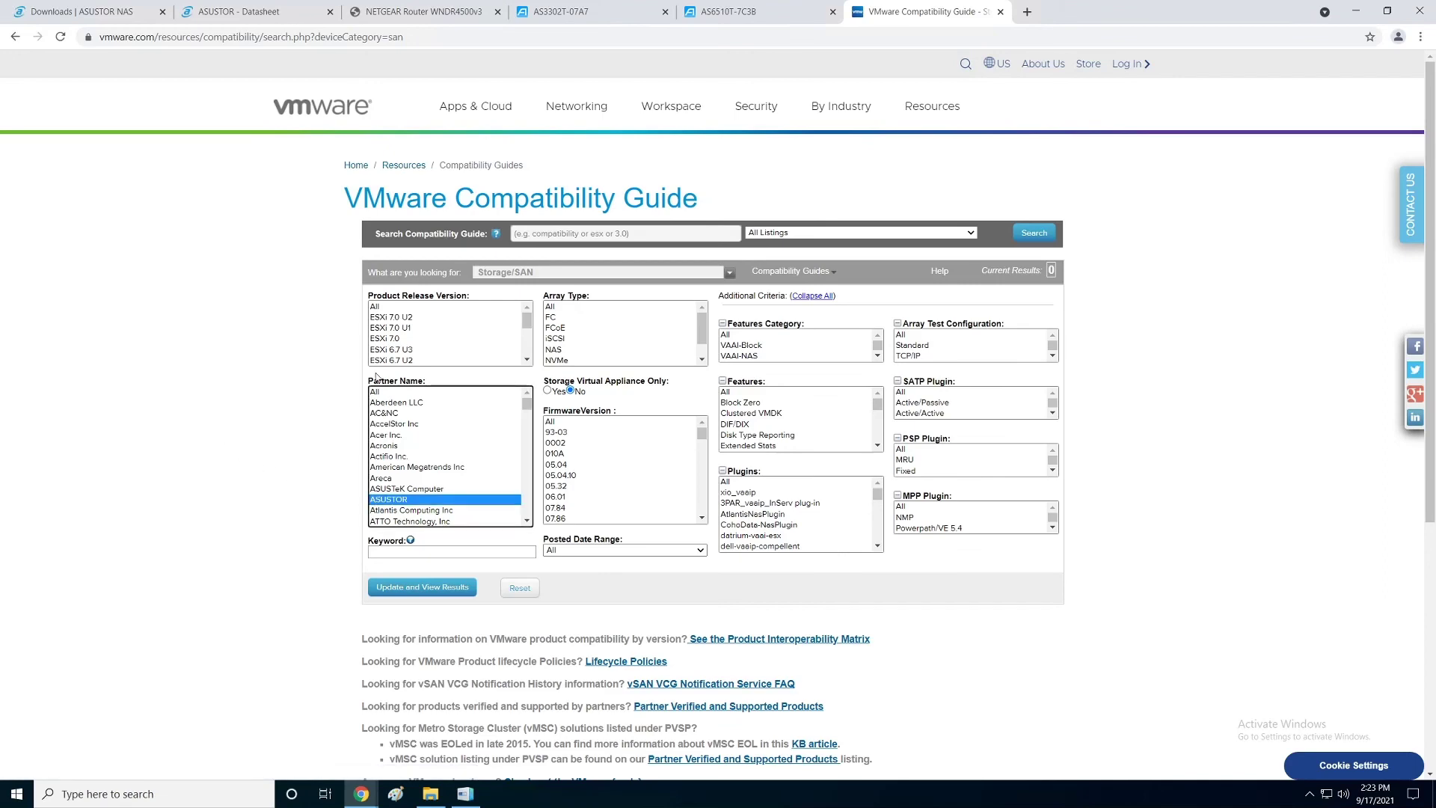
left_click(412, 587)
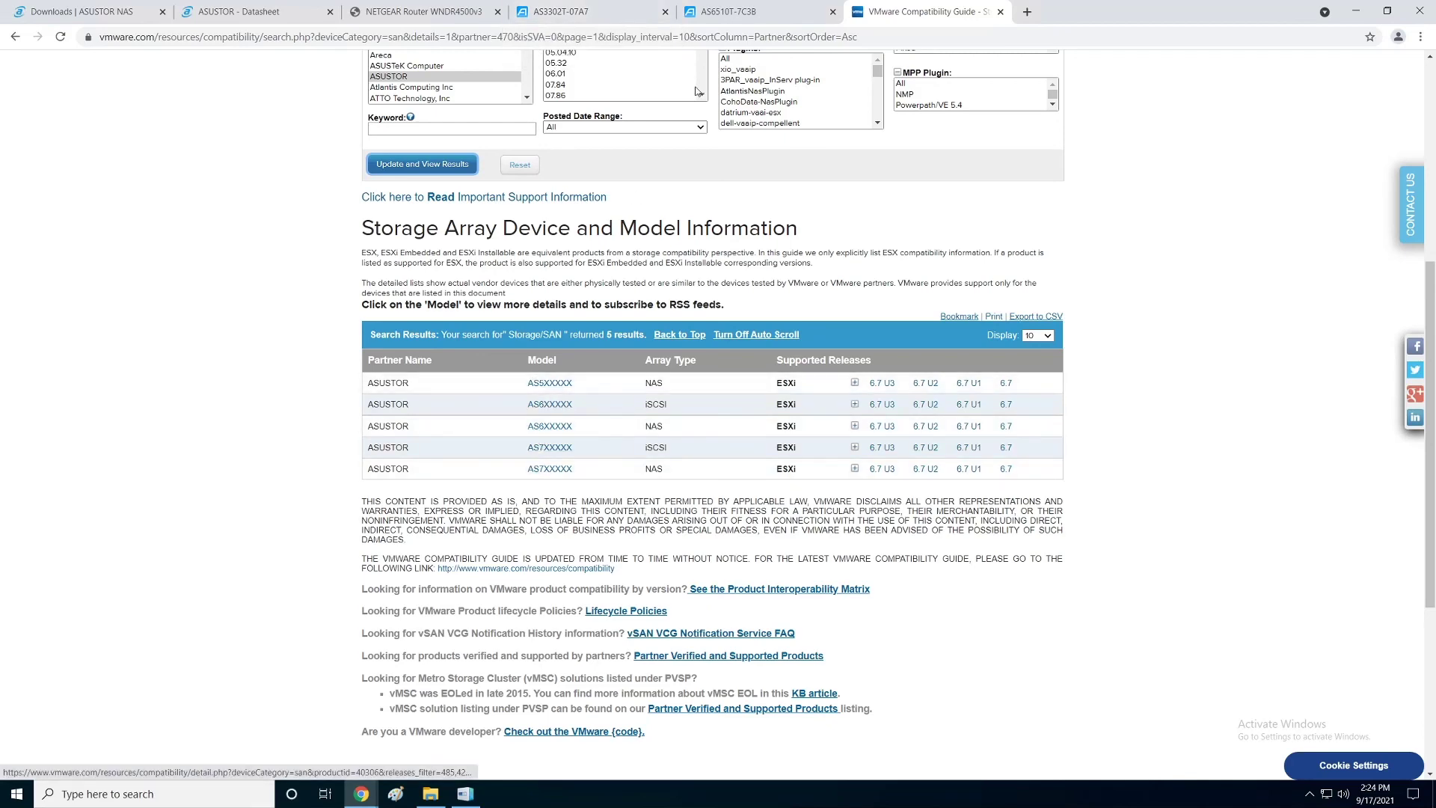
left_click(736, 15)
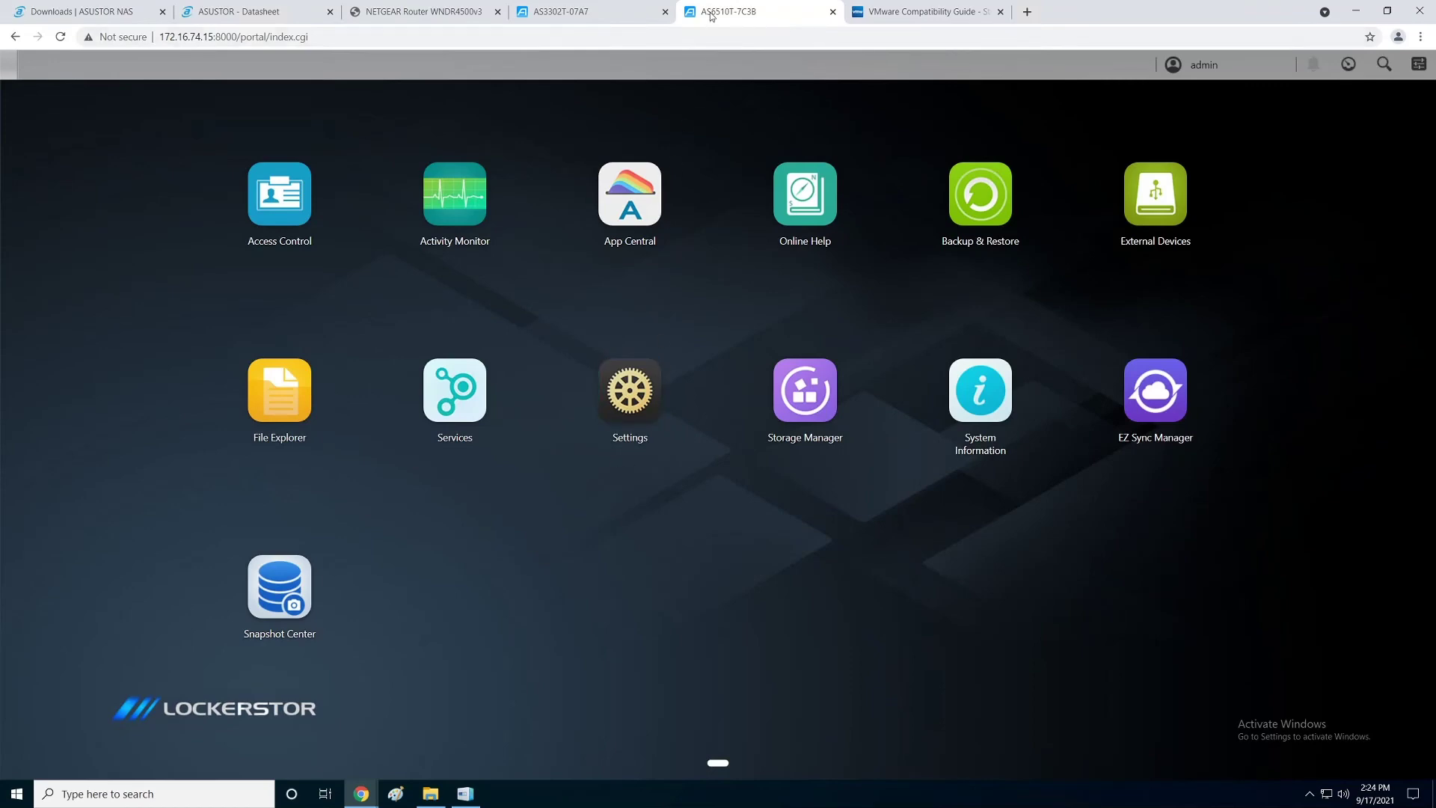
left_click(917, 17)
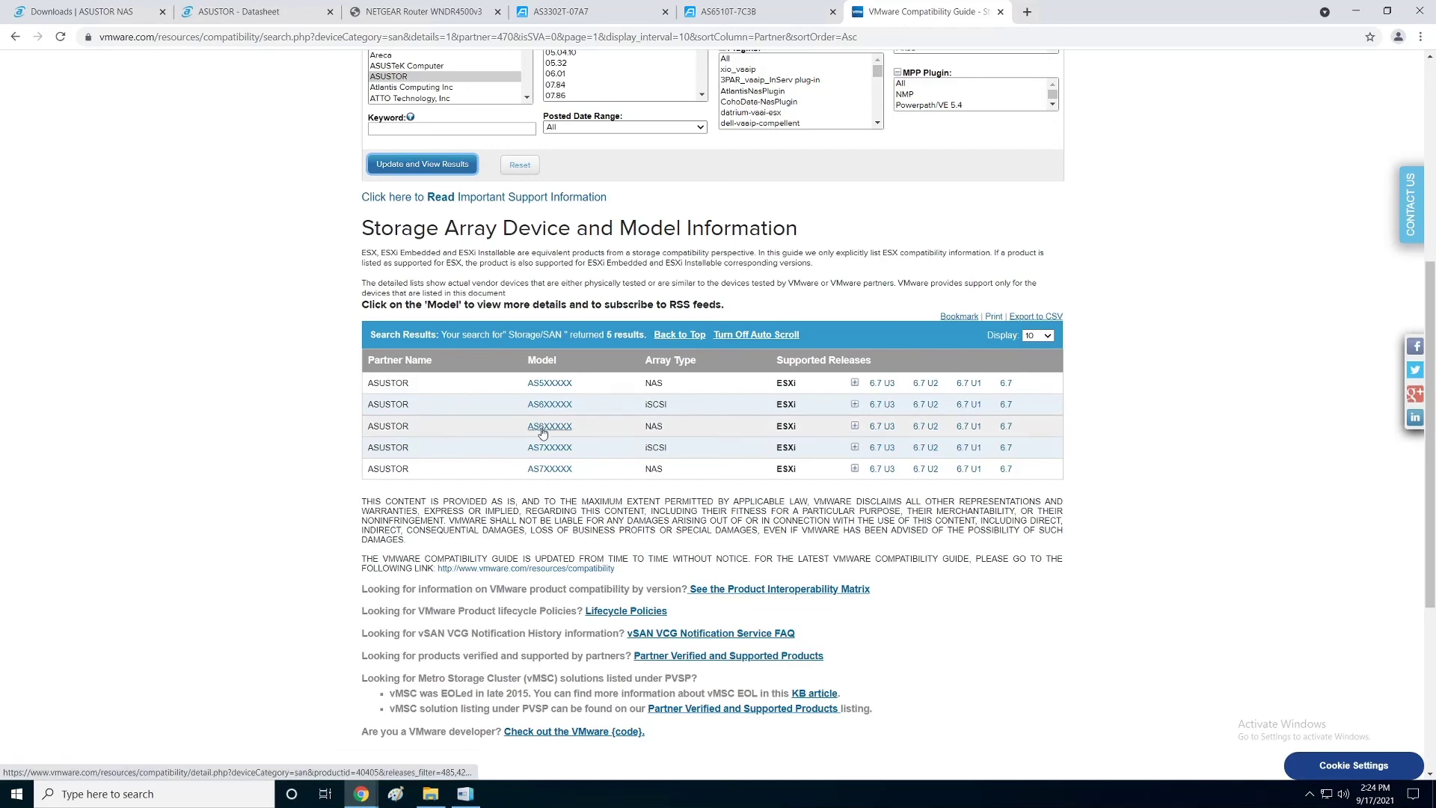
left_click(542, 428)
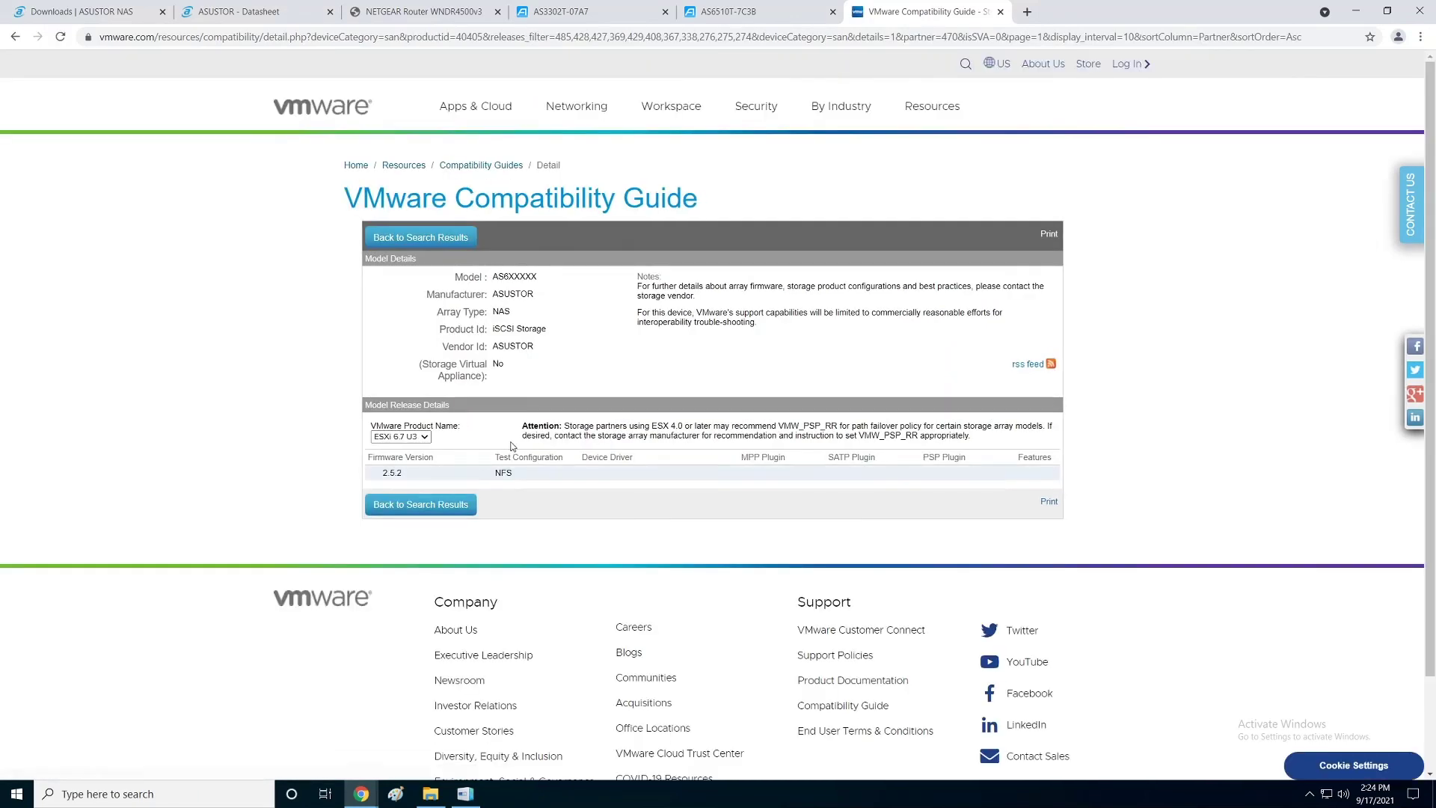
Step: Confirm ESXi 6.7 U3 in the AS6XXXXX release dropdown, then go back to the ASUSTOR results
left_click(424, 438)
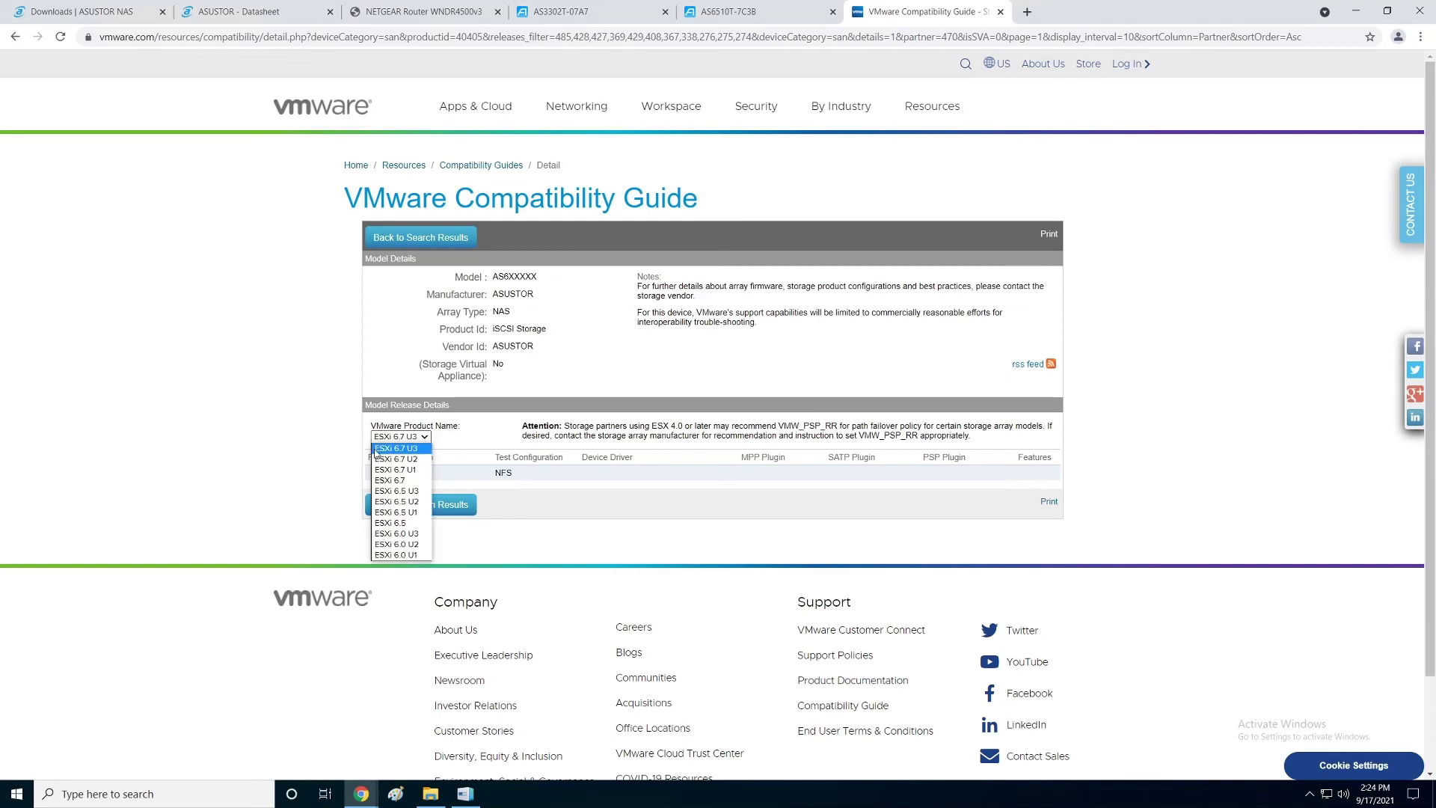
left_click(516, 474)
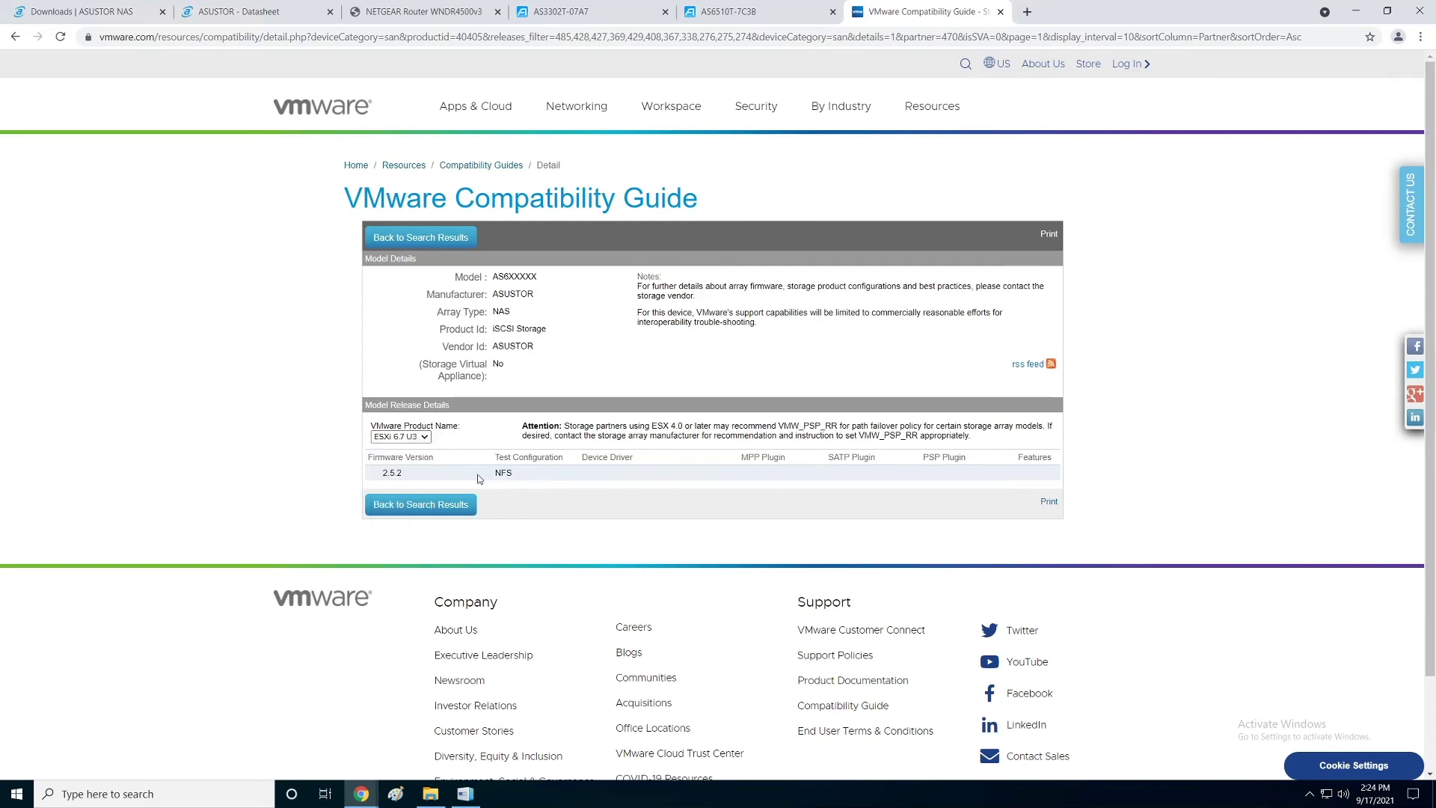
left_click(423, 437)
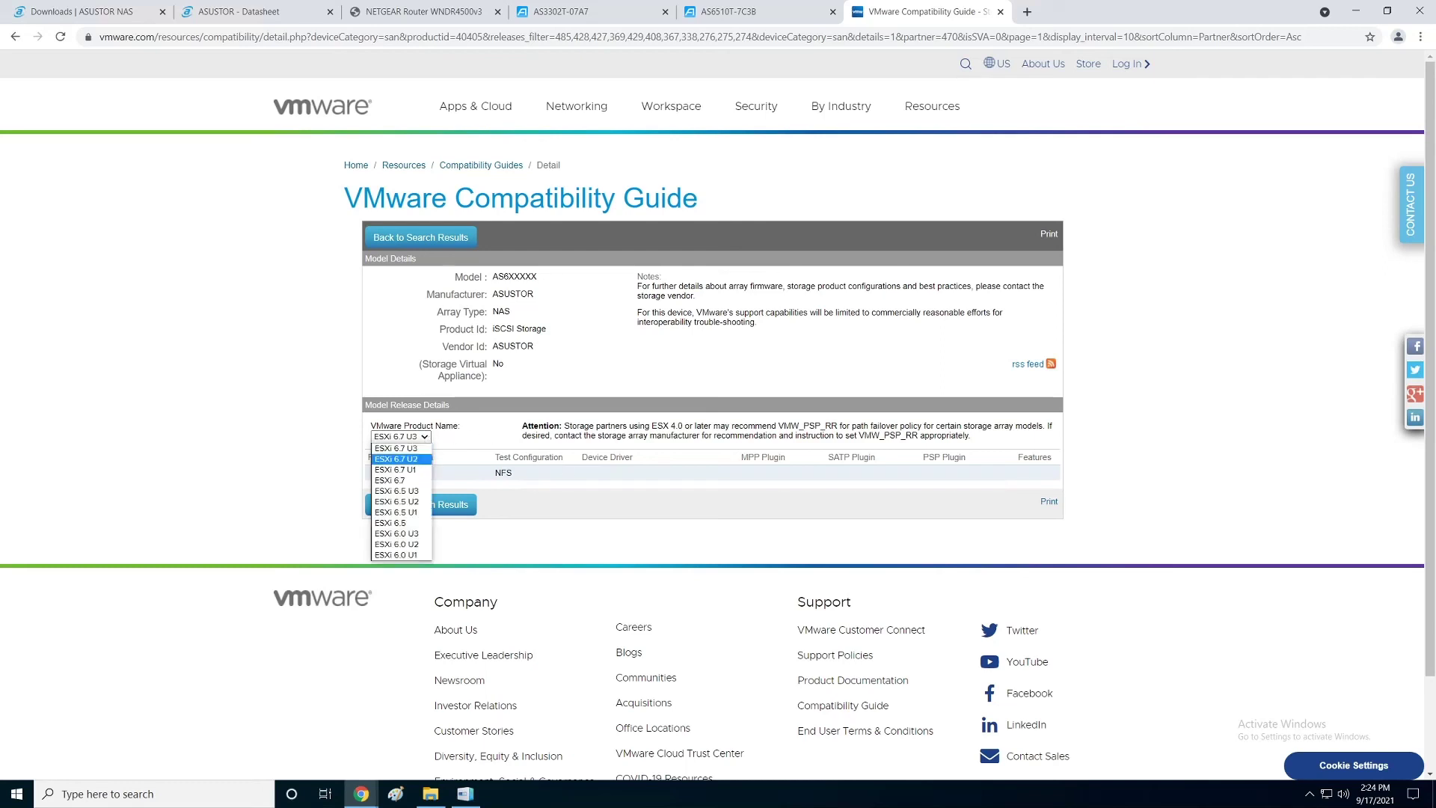
left_click(717, 473)
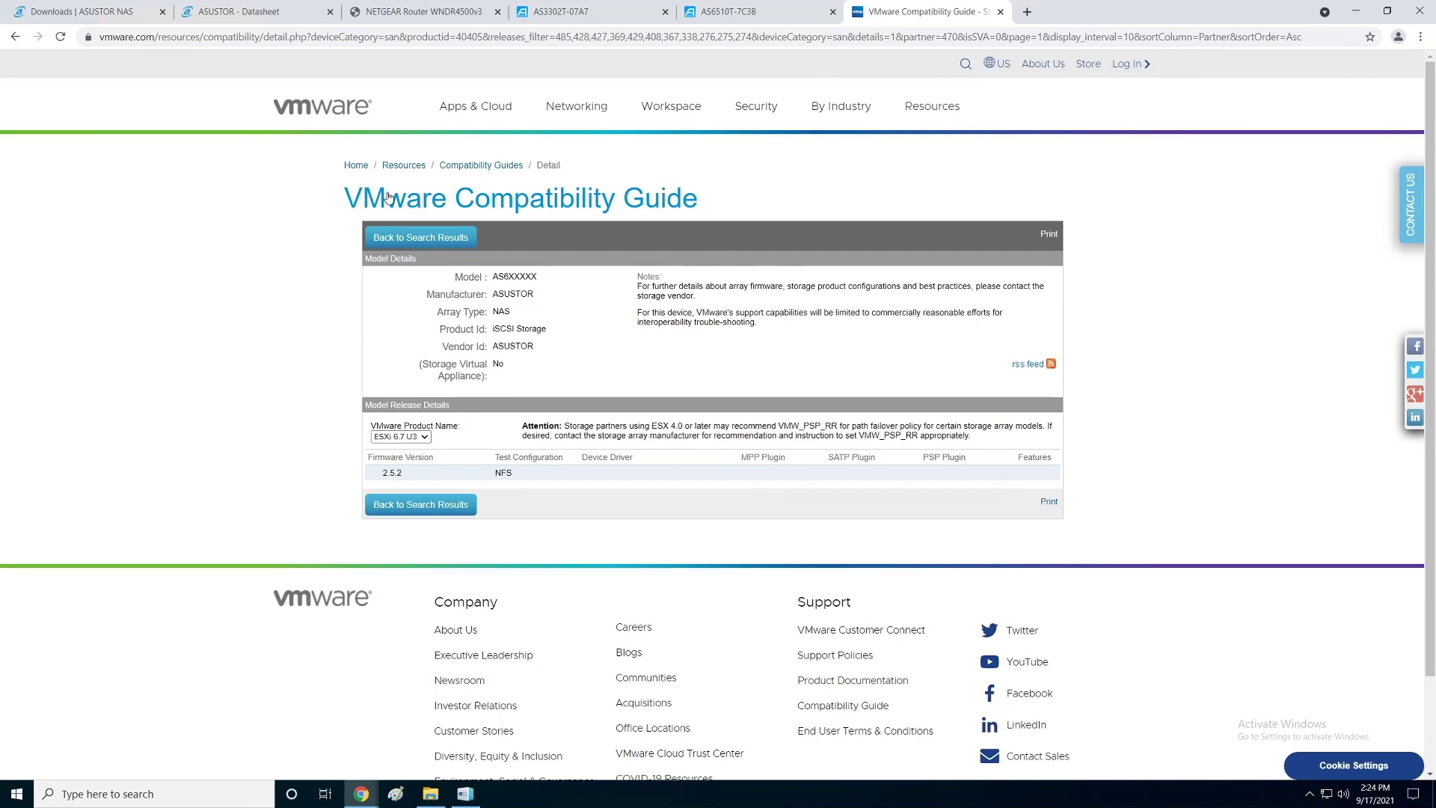
left_click(15, 39)
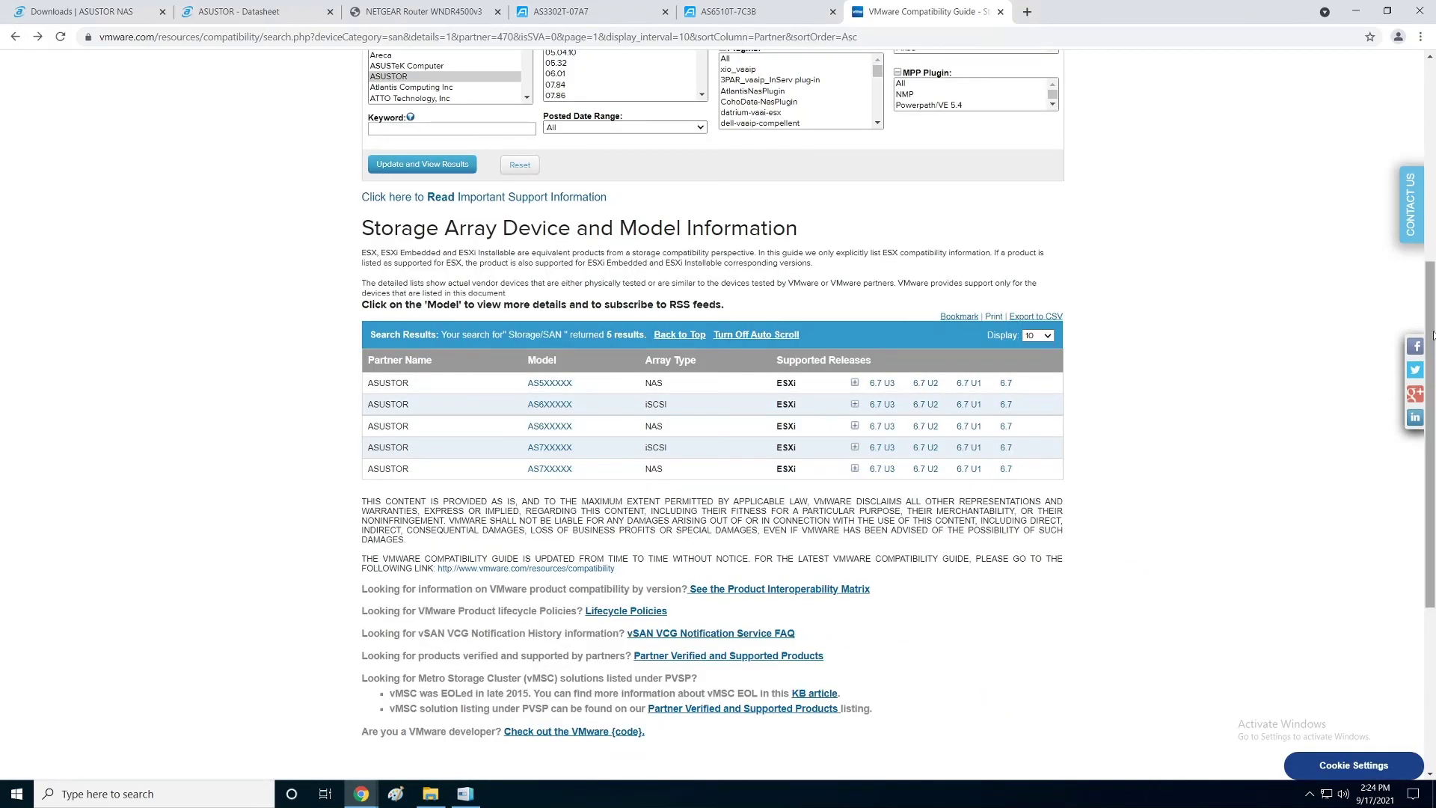
Step: Review the five ASUSTOR results, highlight the AS6XXXXX iSCSI array type, then switch to ASUSTOR Downloads
scroll(1417, 337, "up", 4)
scroll(897, 454, "up", 1)
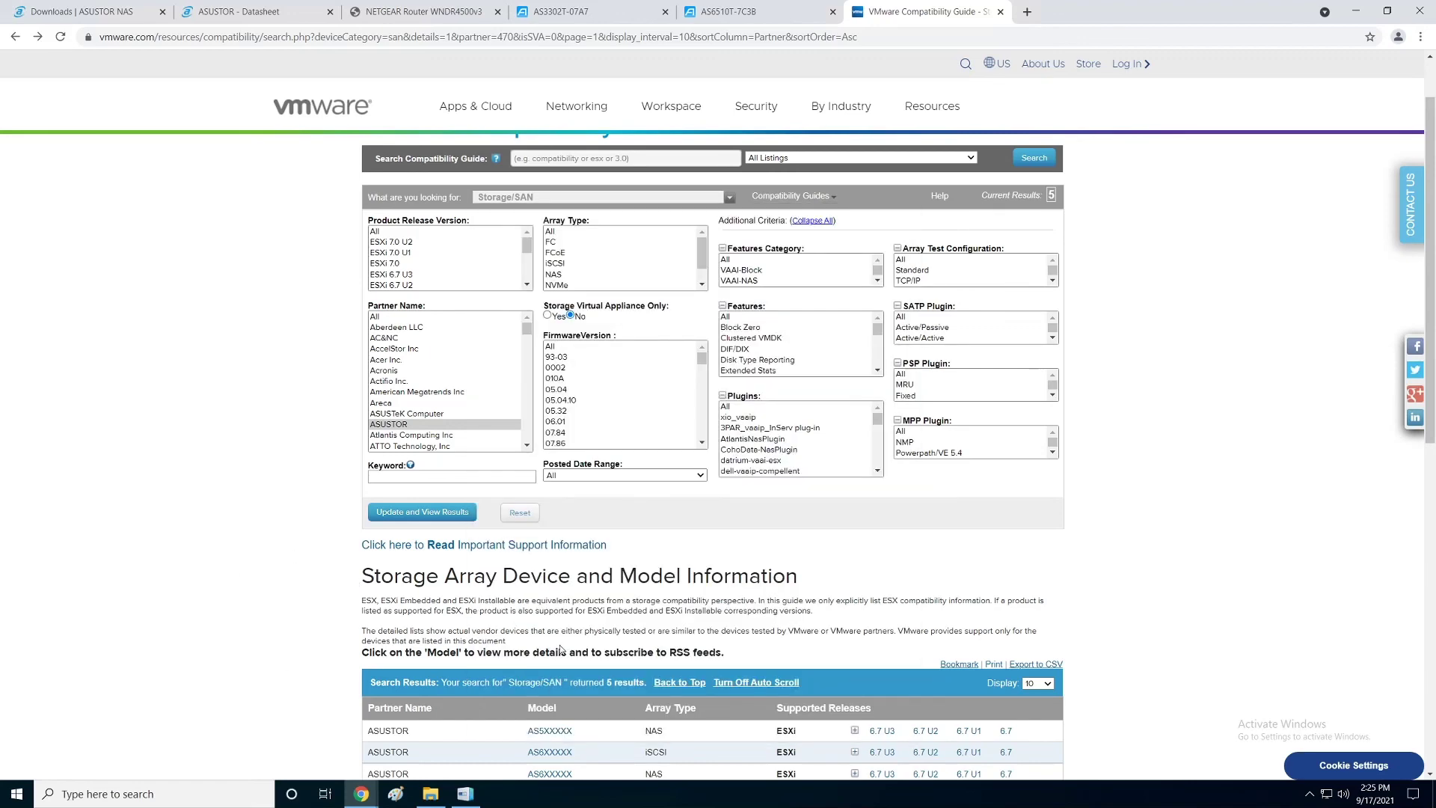
scroll(925, 500, "down", 4)
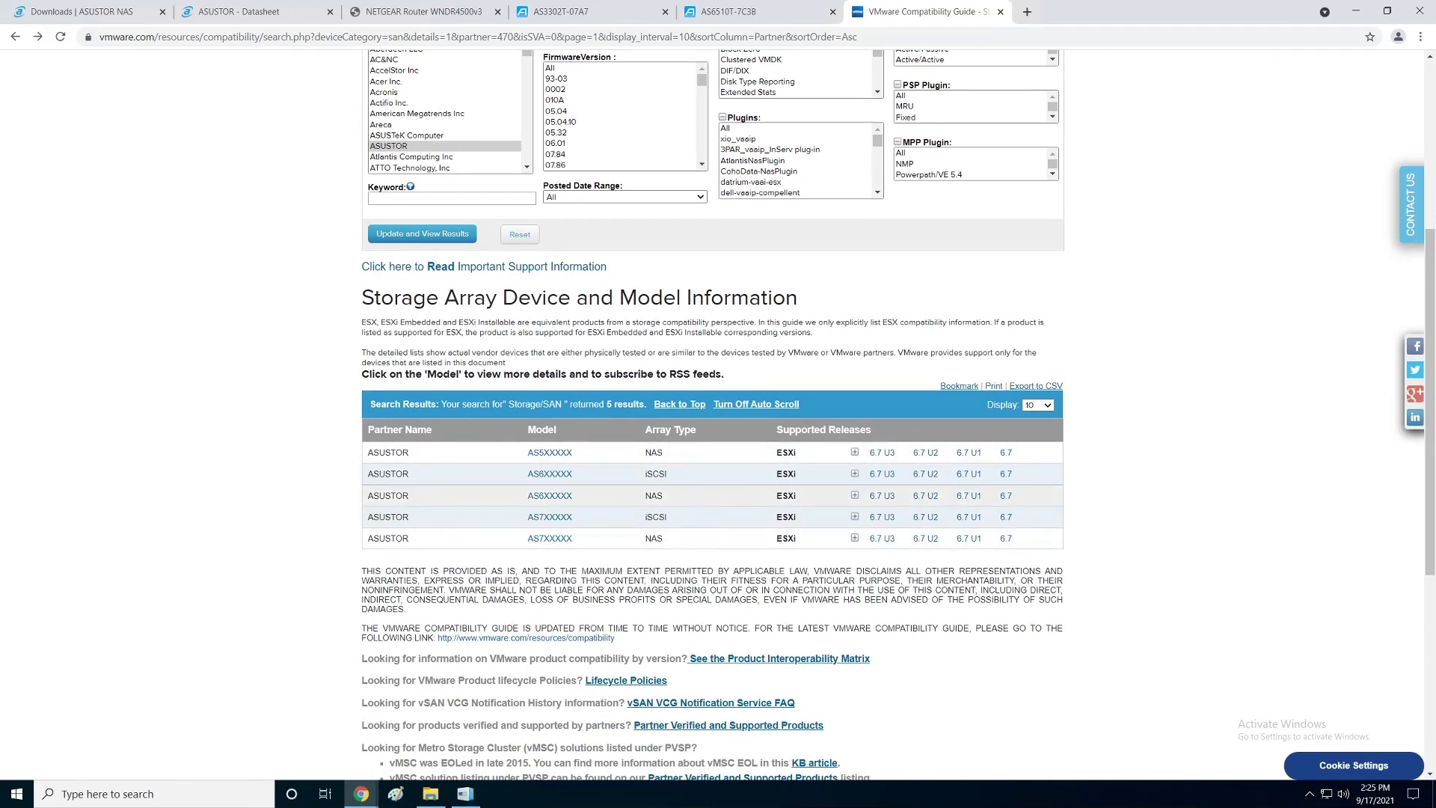
left_click_drag(664, 496, 637, 477)
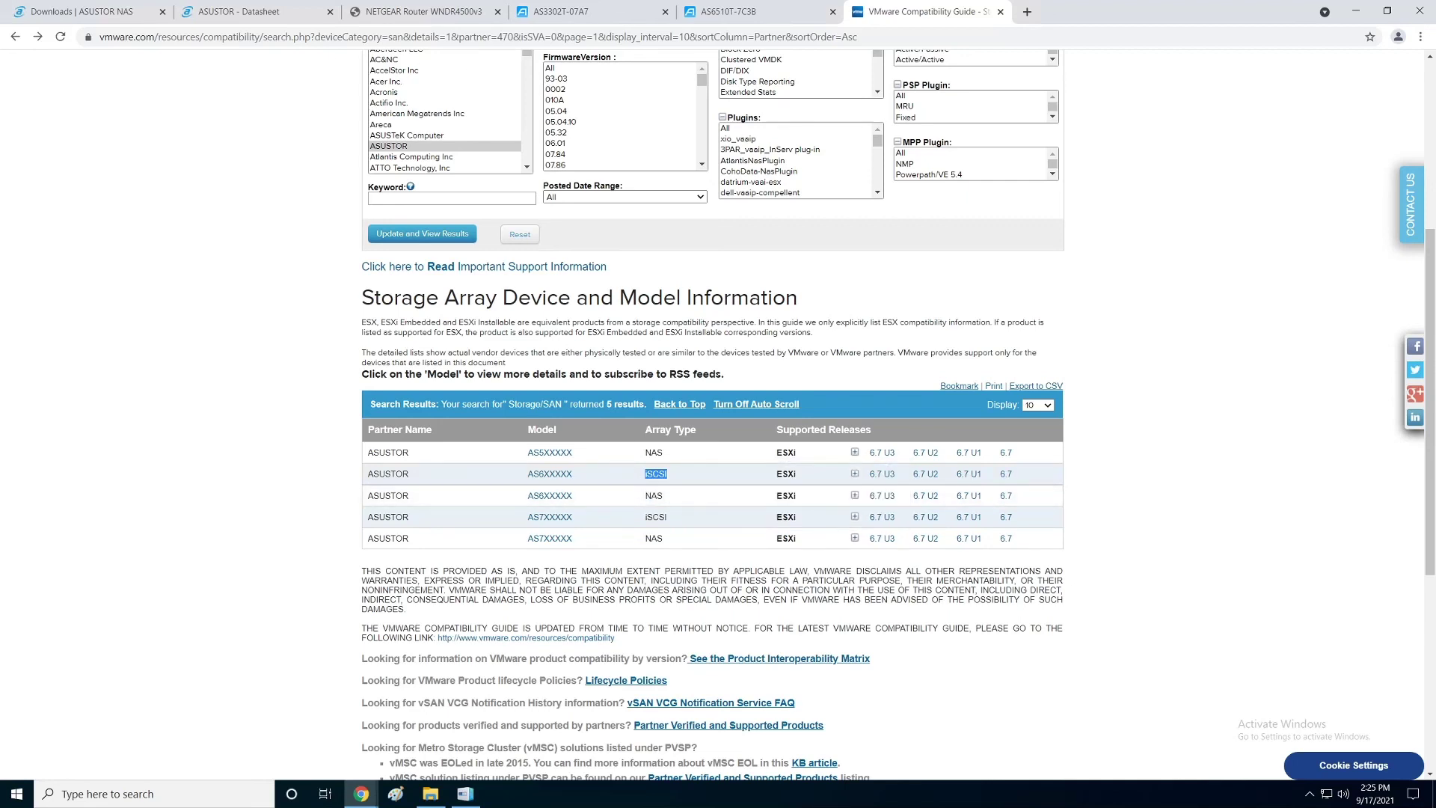
left_click(116, 18)
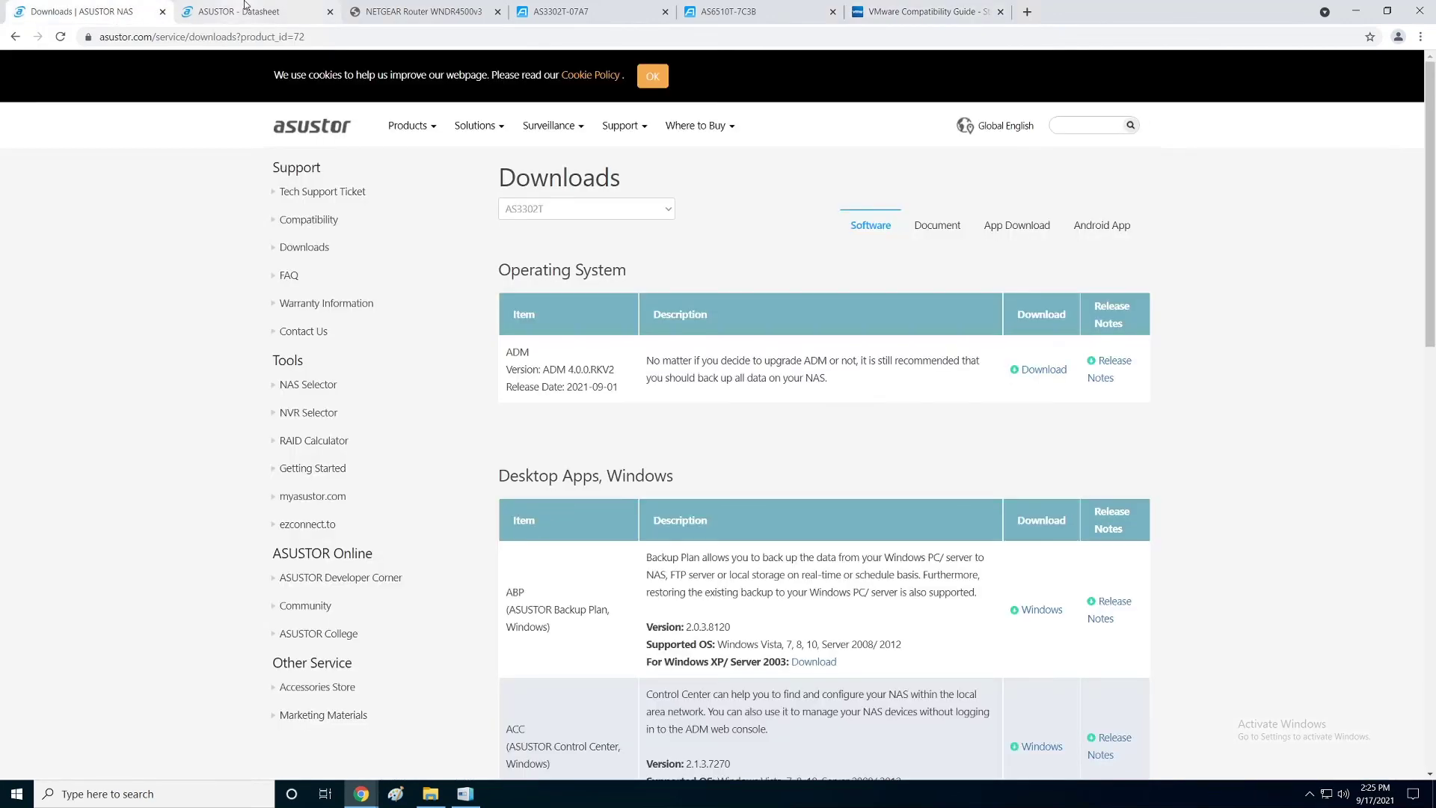
Step: Switch to the ASUSTOR - Datasheet tab for the AS3302T
left_click(240, 11)
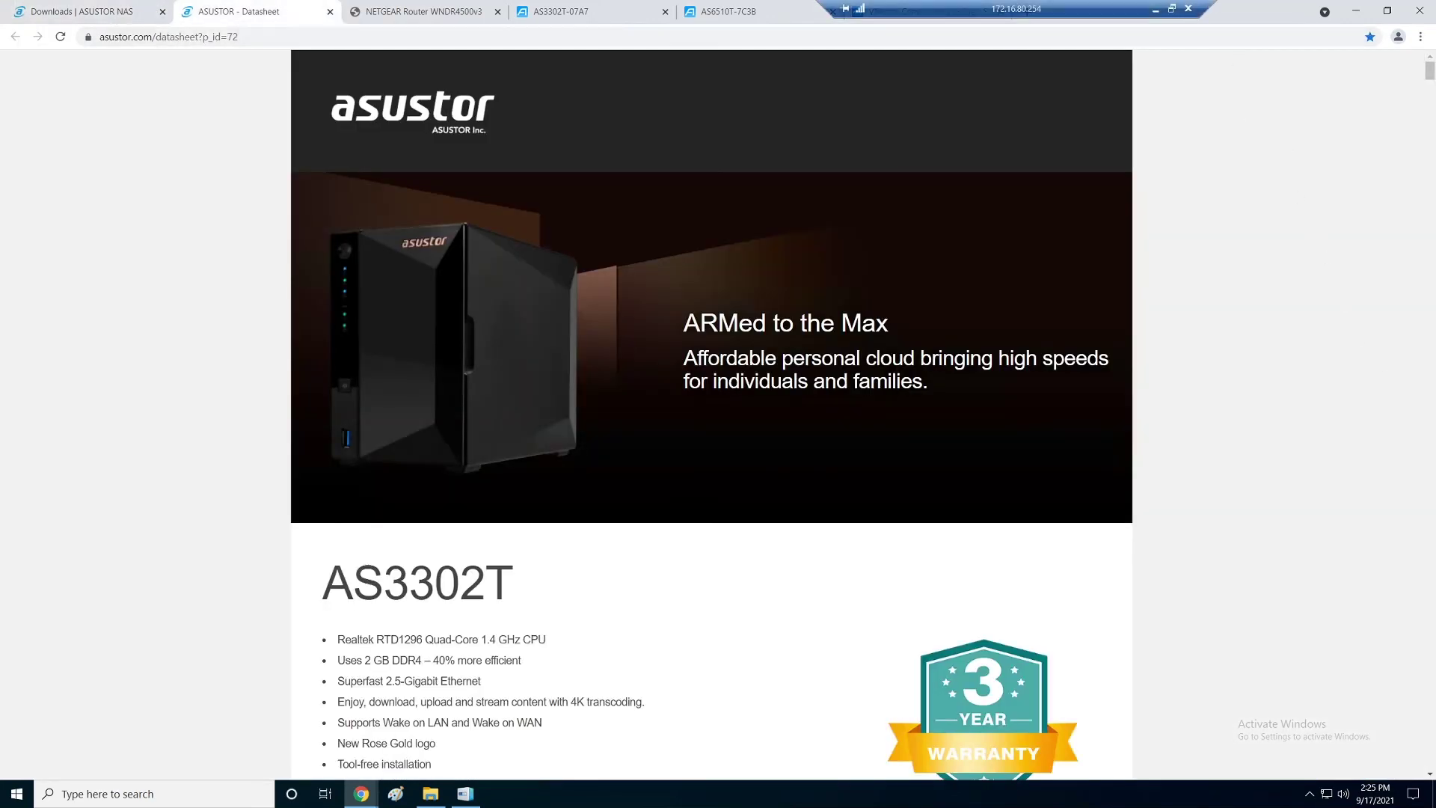